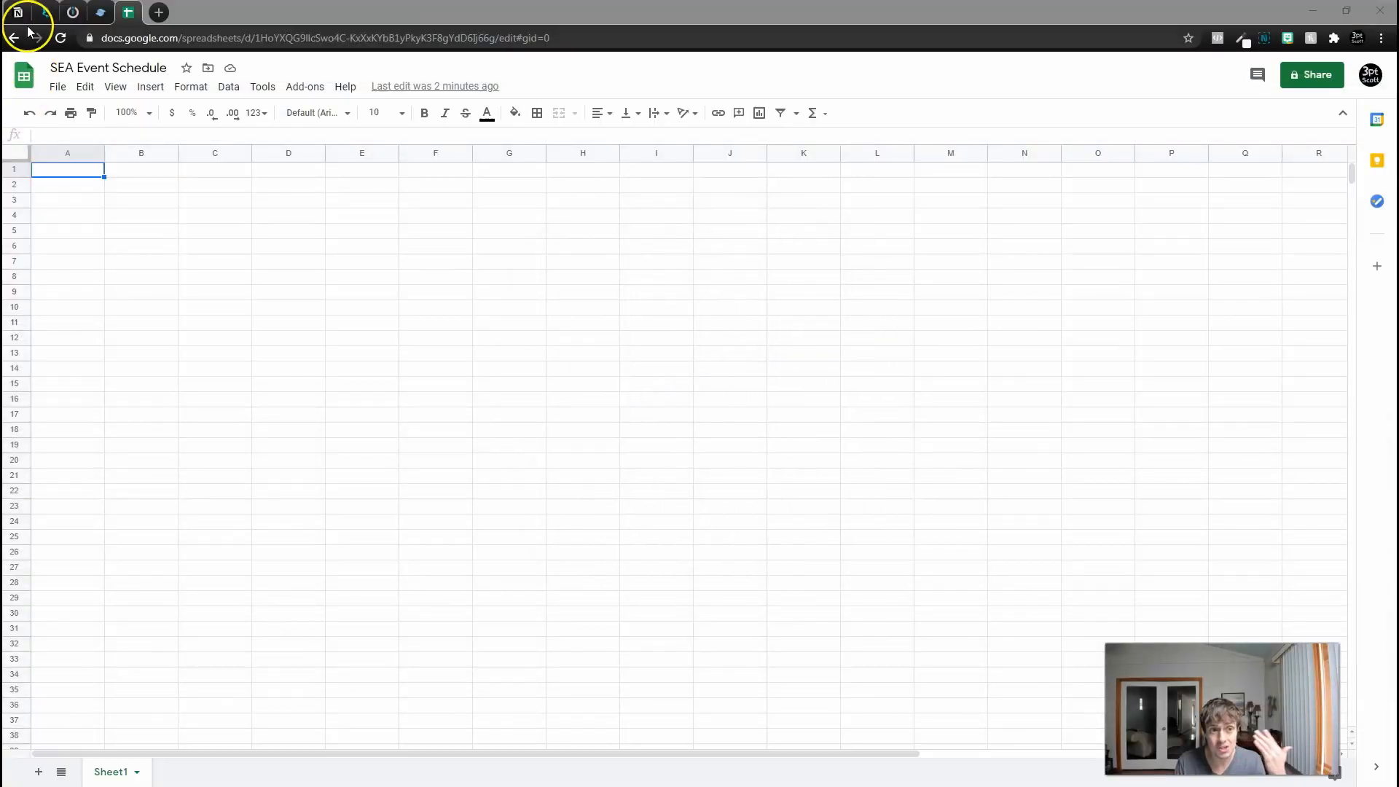
- Switch to the seascapedesignsnc.com events page, reopen the appointment selection and look through the listed classes
{"action": "left_click", "coordinate": [129, 13]}
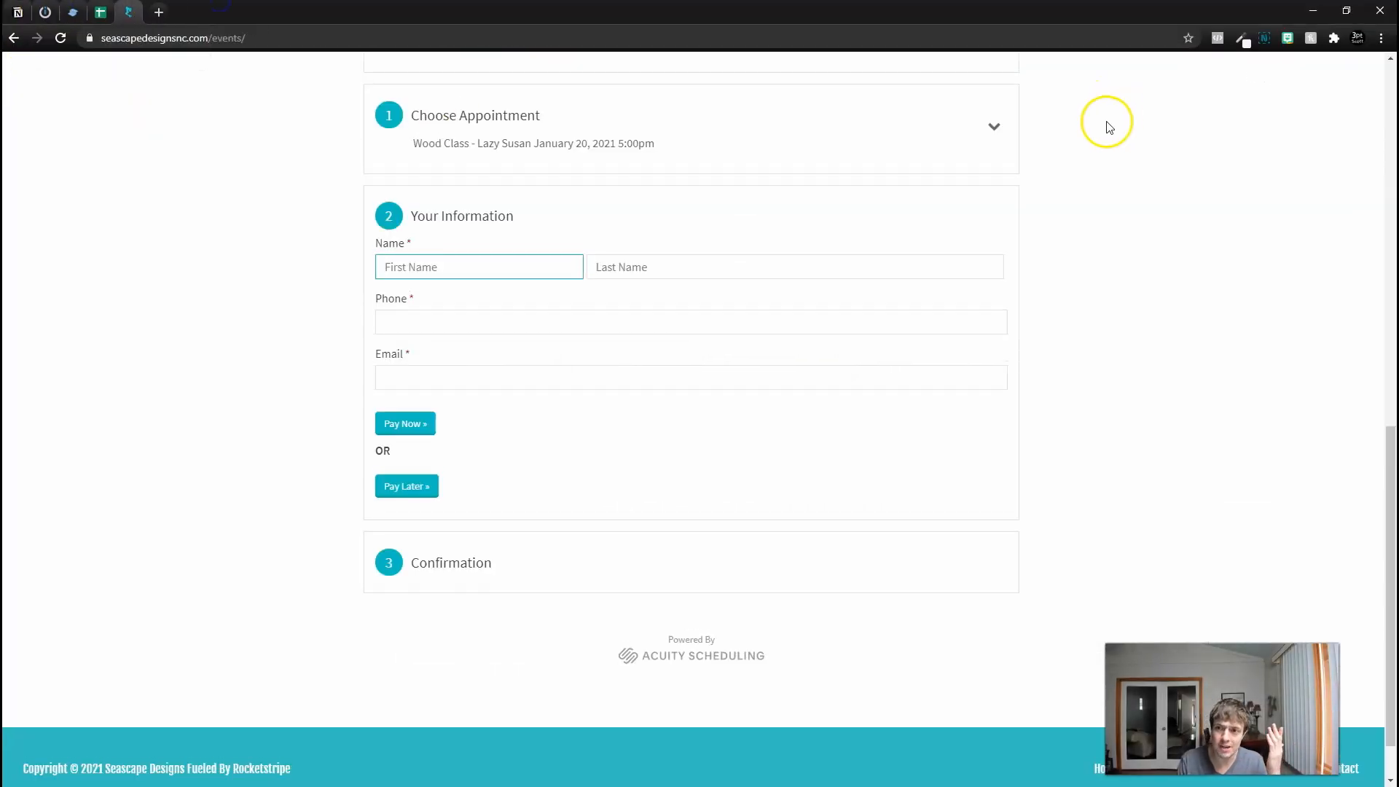
{"action": "scroll", "coordinate": [994, 281], "scroll_direction": "up", "scroll_amount": 2}
{"action": "left_click", "coordinate": [994, 276]}
{"action": "scroll", "coordinate": [995, 281], "scroll_direction": "up", "scroll_amount": 10}
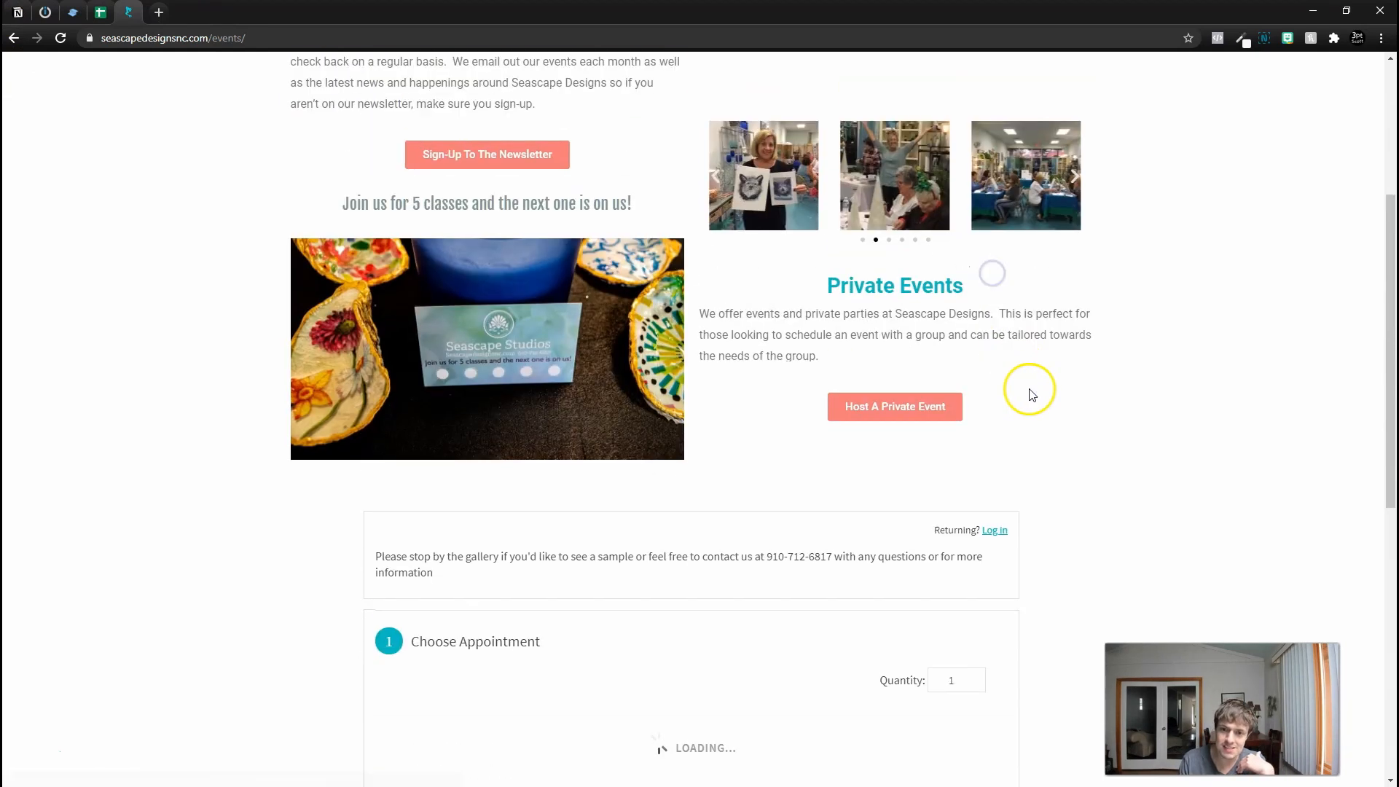
{"action": "scroll", "coordinate": [744, 481], "scroll_direction": "down", "scroll_amount": 9}
{"action": "scroll", "coordinate": [746, 481], "scroll_direction": "down", "scroll_amount": 2}
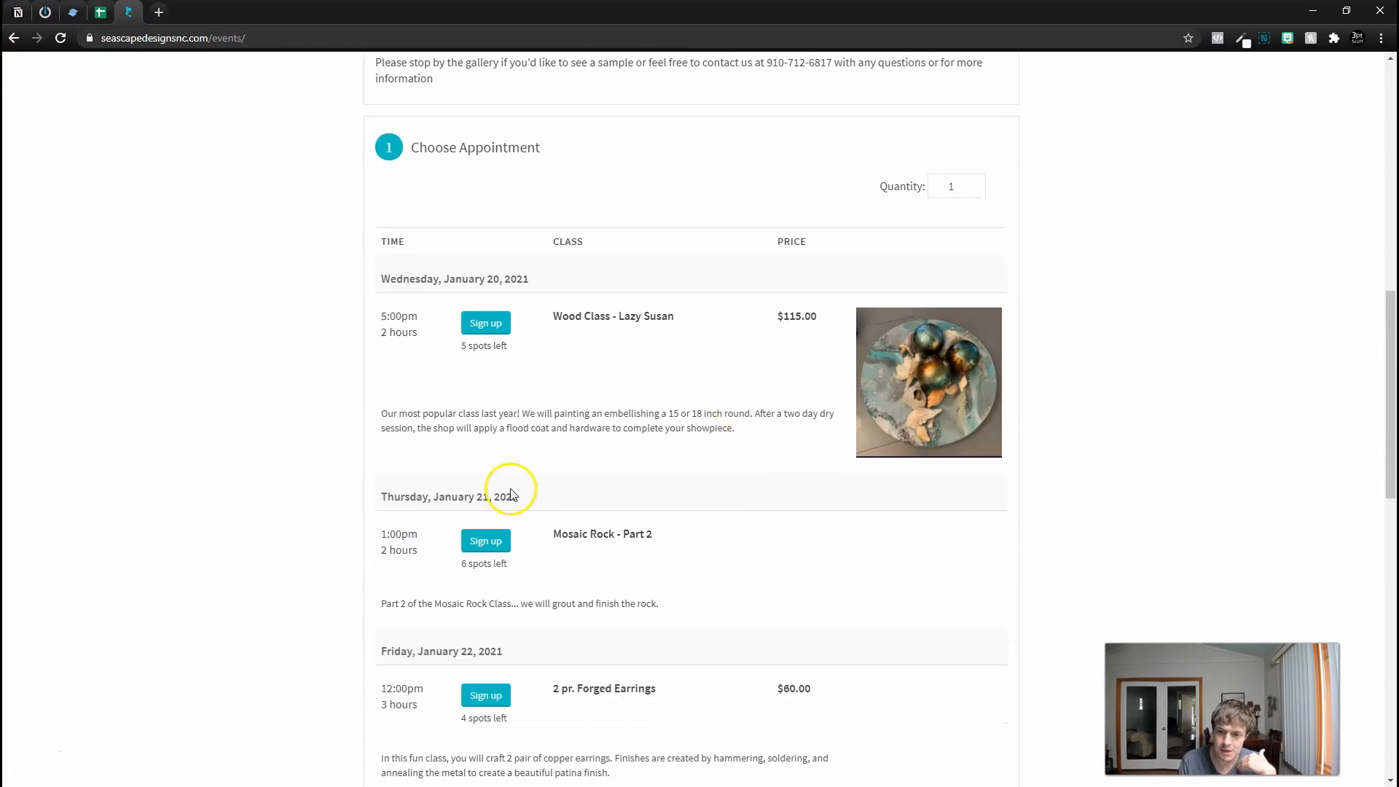
{"action": "scroll", "coordinate": [593, 469], "scroll_direction": "down", "scroll_amount": 3}
{"action": "scroll", "coordinate": [600, 469], "scroll_direction": "down", "scroll_amount": 2}
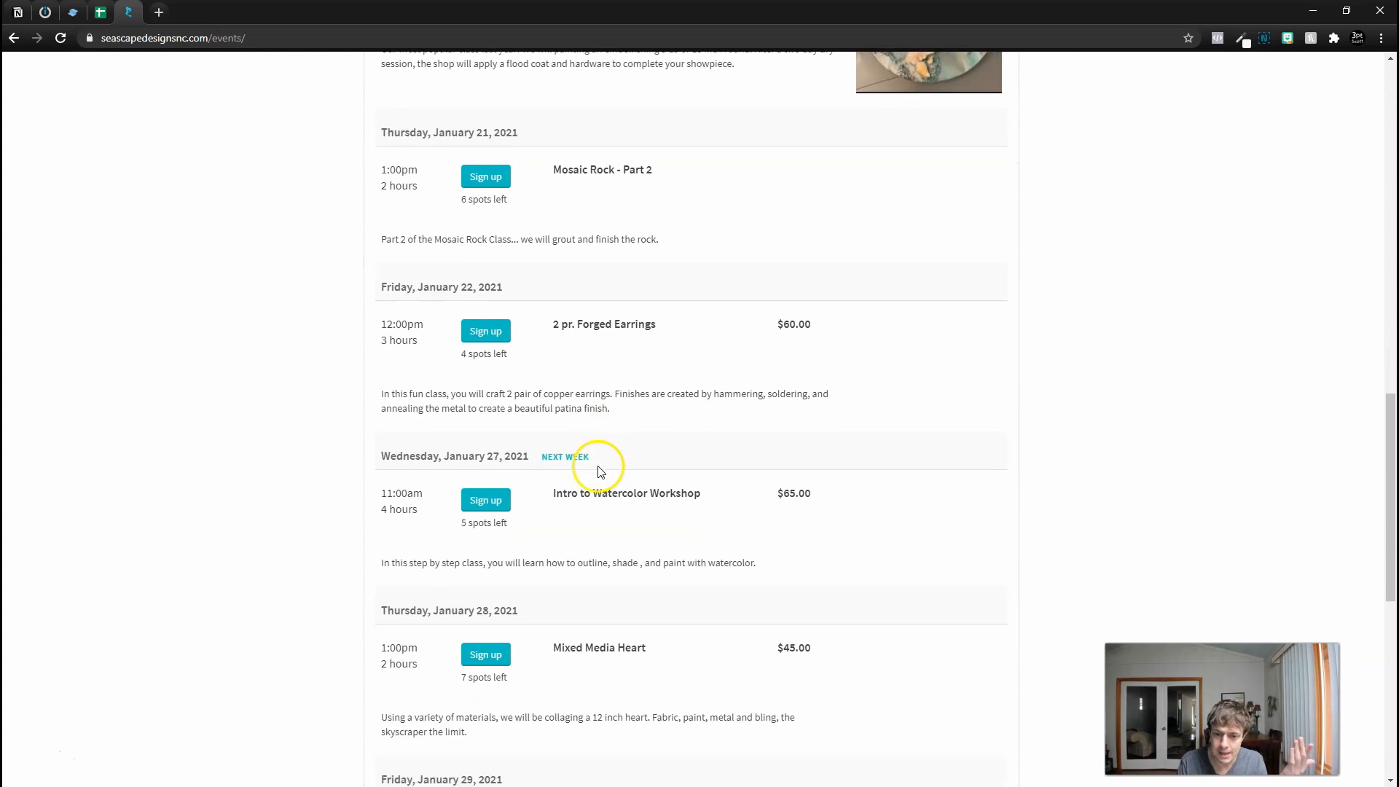
{"action": "scroll", "coordinate": [485, 384], "scroll_direction": "down", "scroll_amount": 7}
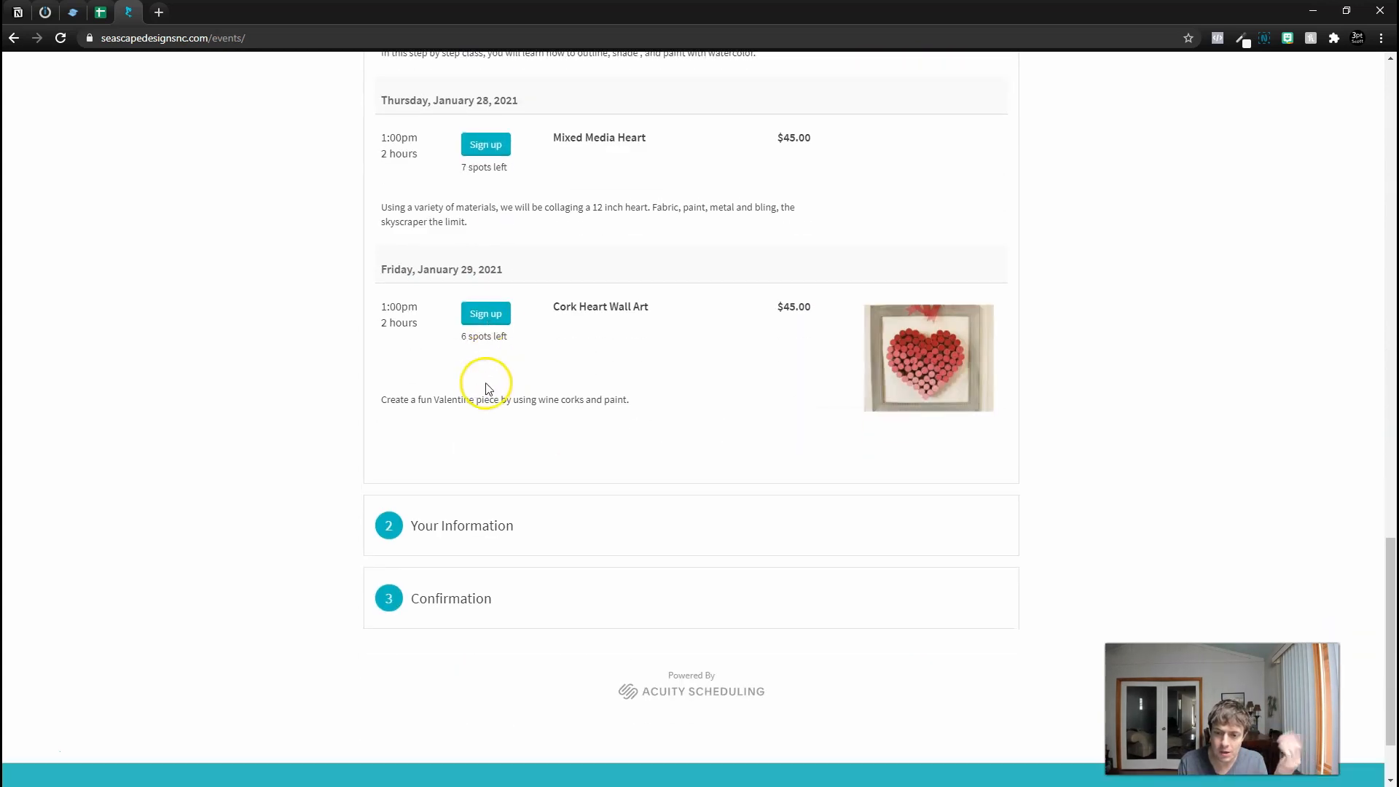
- Open the sign-up for the Cork Heart Wall Art class and review its customer information form and payment options
{"action": "left_click", "coordinate": [485, 313]}
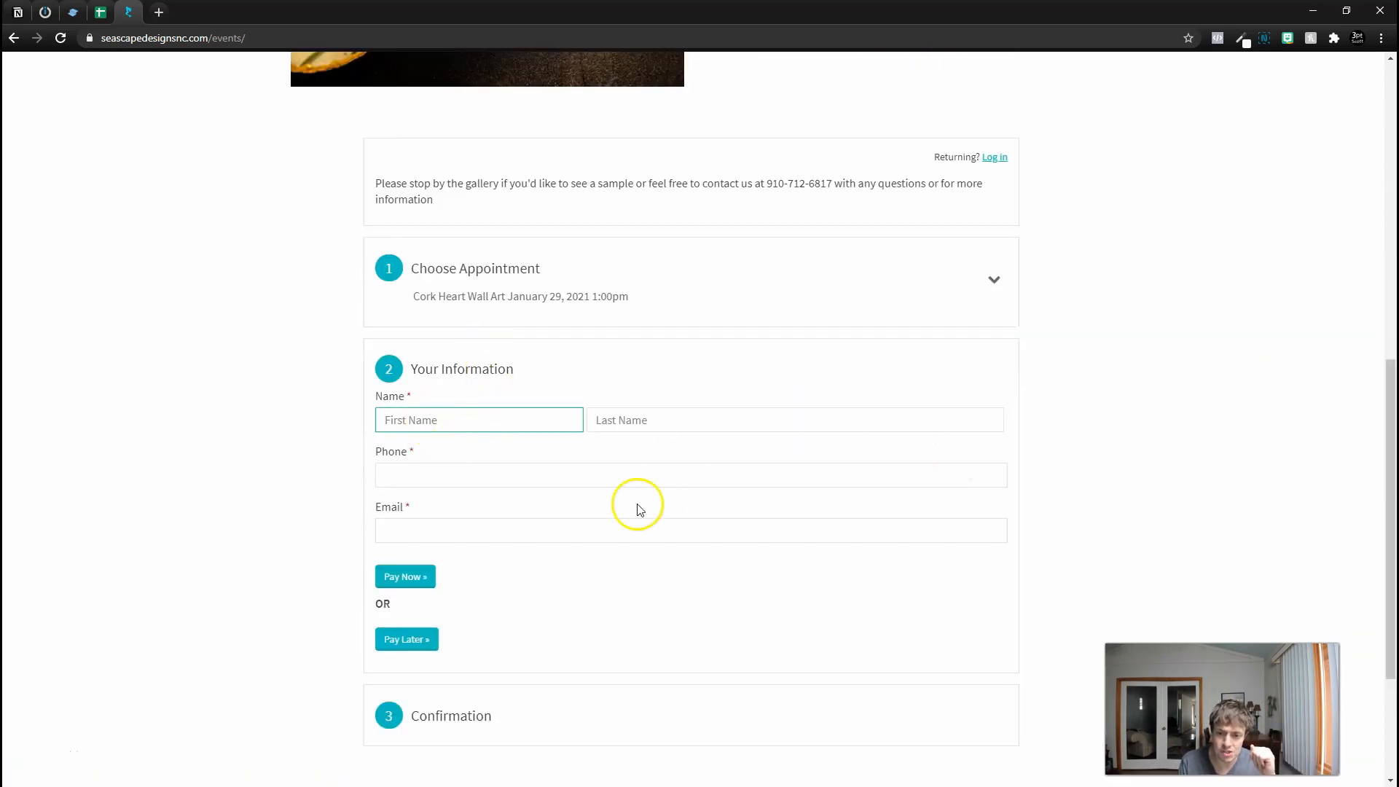
{"action": "scroll", "coordinate": [627, 510], "scroll_direction": "down", "scroll_amount": 2}
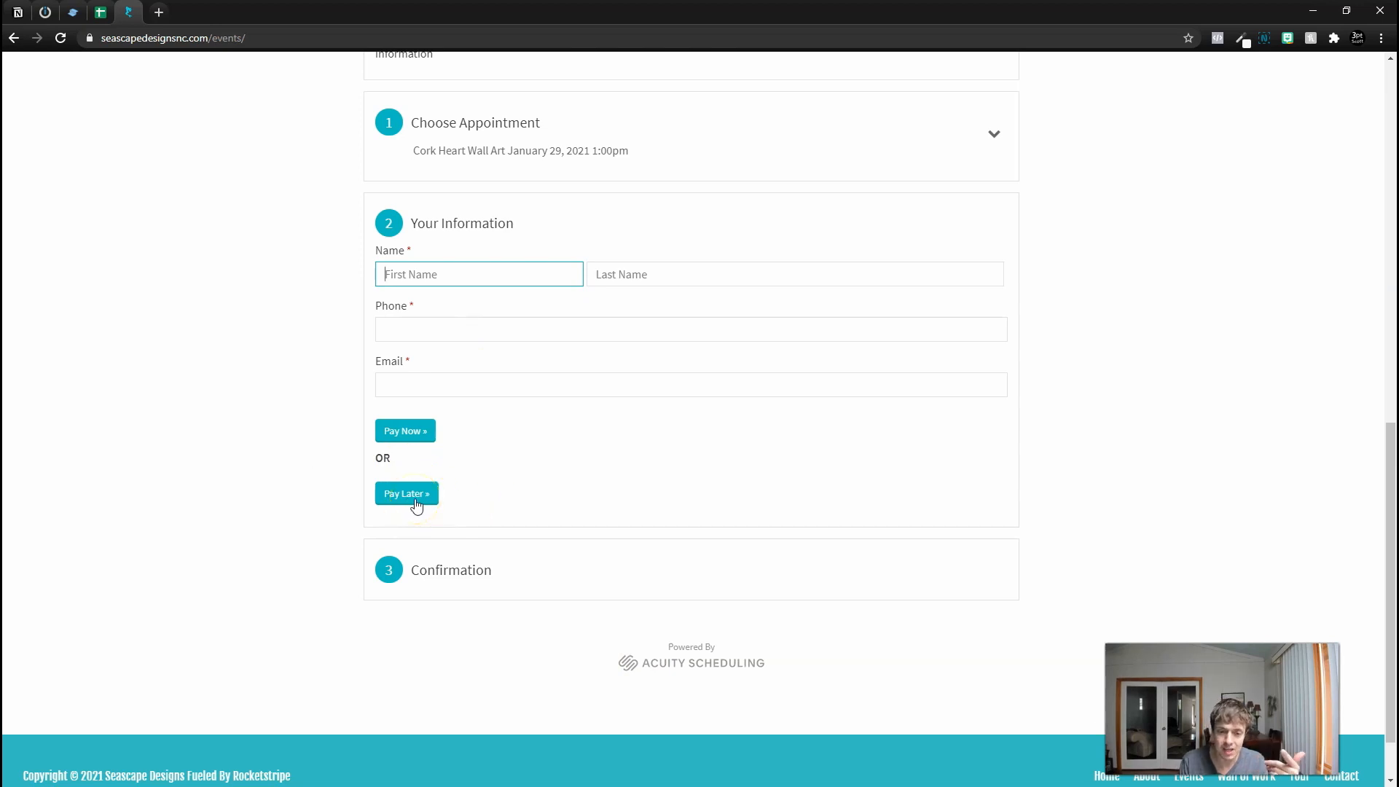
{"action": "scroll", "coordinate": [518, 484], "scroll_direction": "up", "scroll_amount": 2}
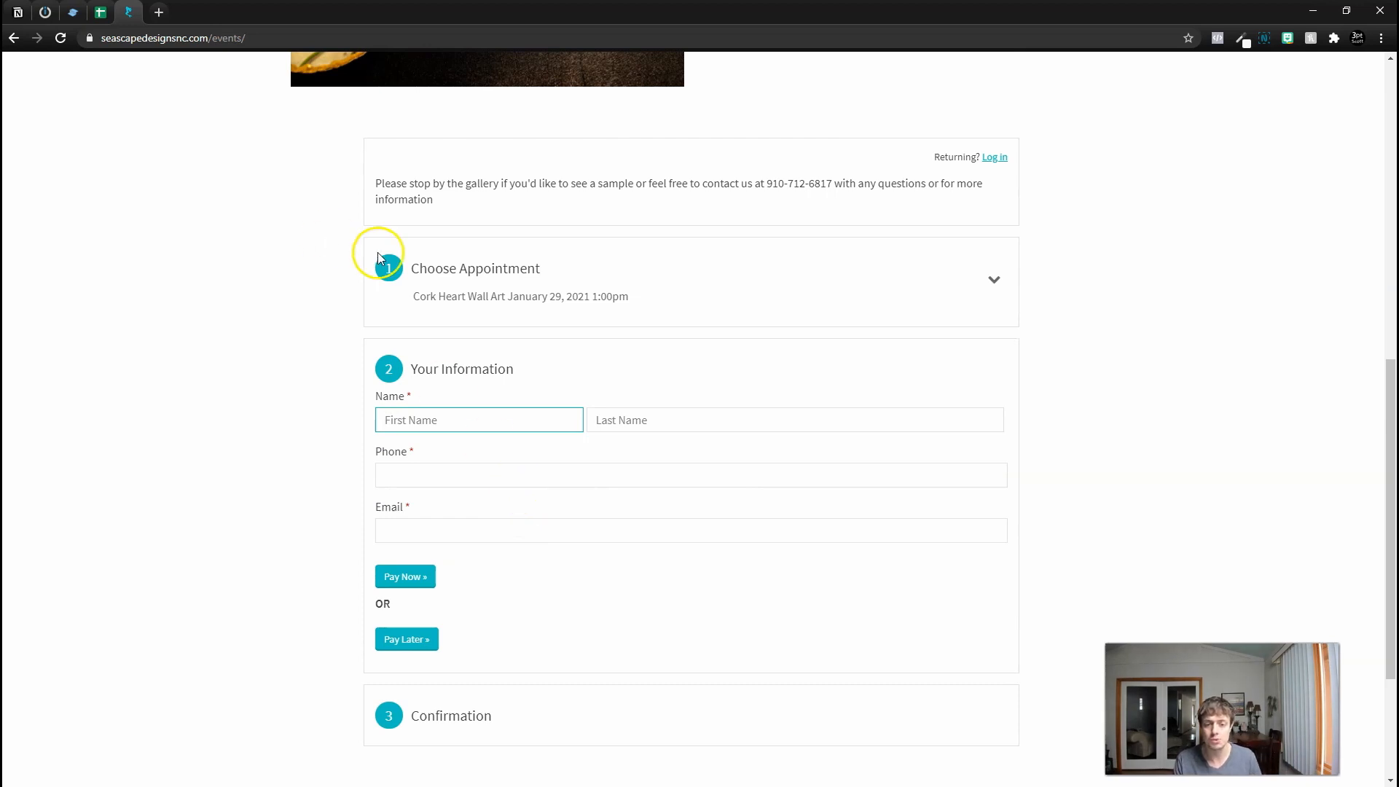
- Return to the SEA Event Schedule spreadsheet and calculate Spots Remaining in I2 with the formula =H2-J2
{"action": "left_click", "coordinate": [100, 12]}
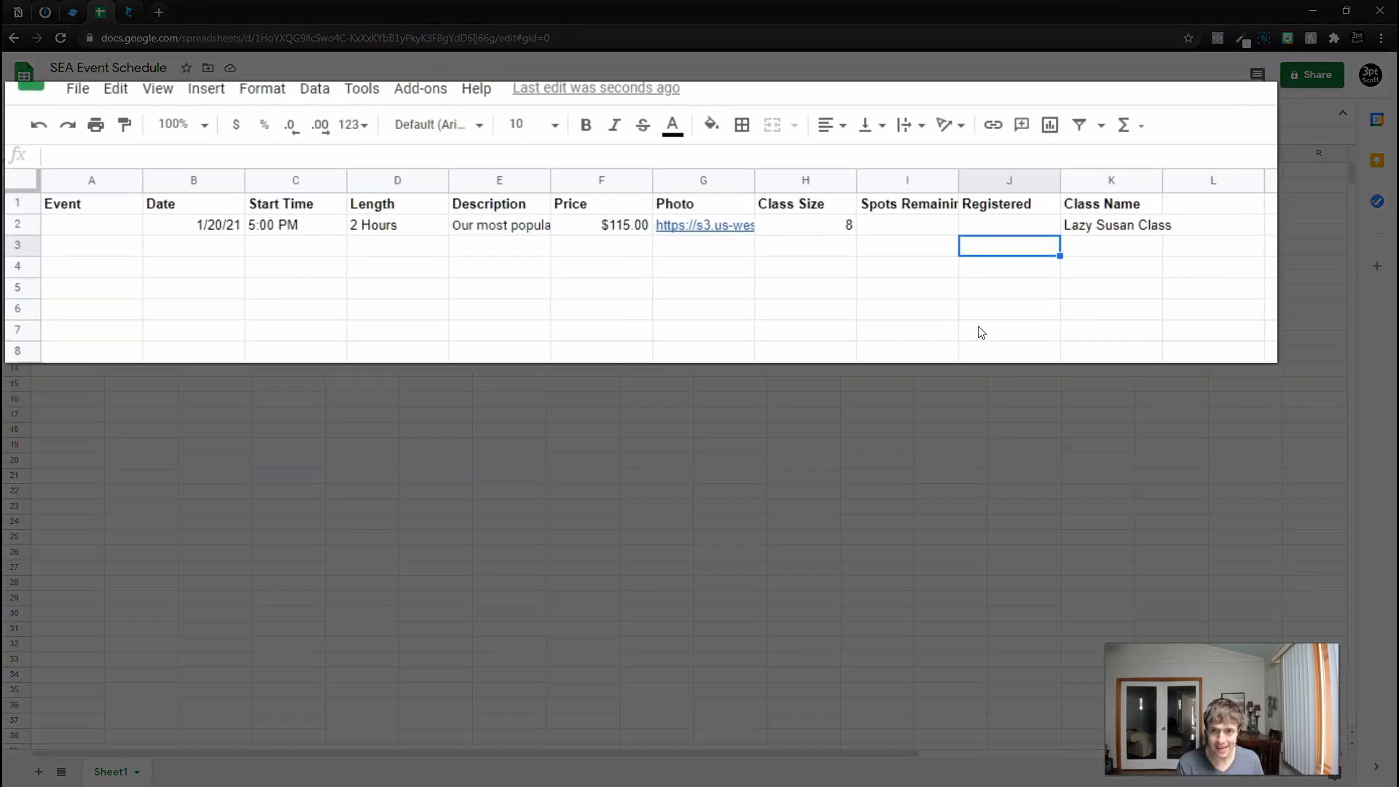
{"action": "left_click", "coordinate": [670, 188]}
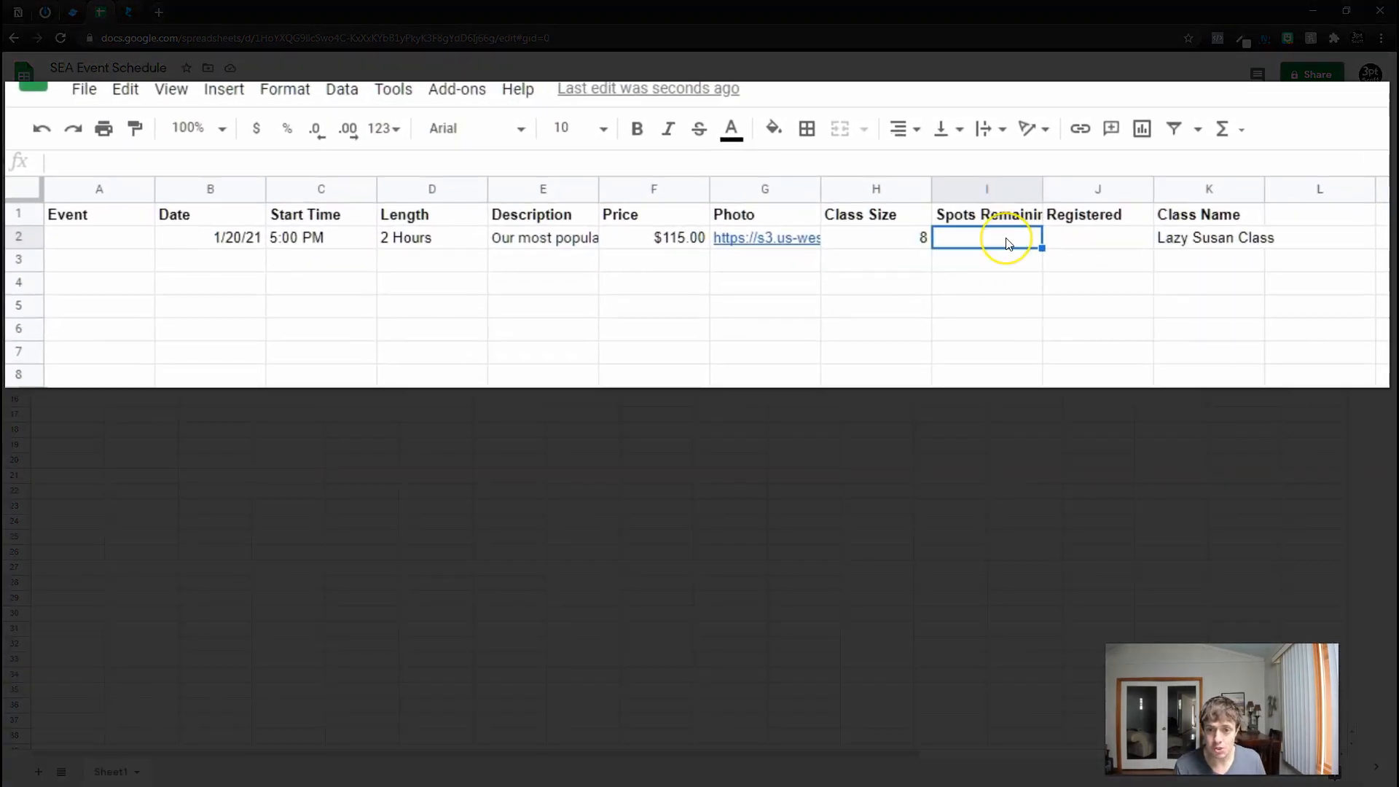
{"action": "type", "text": "="}
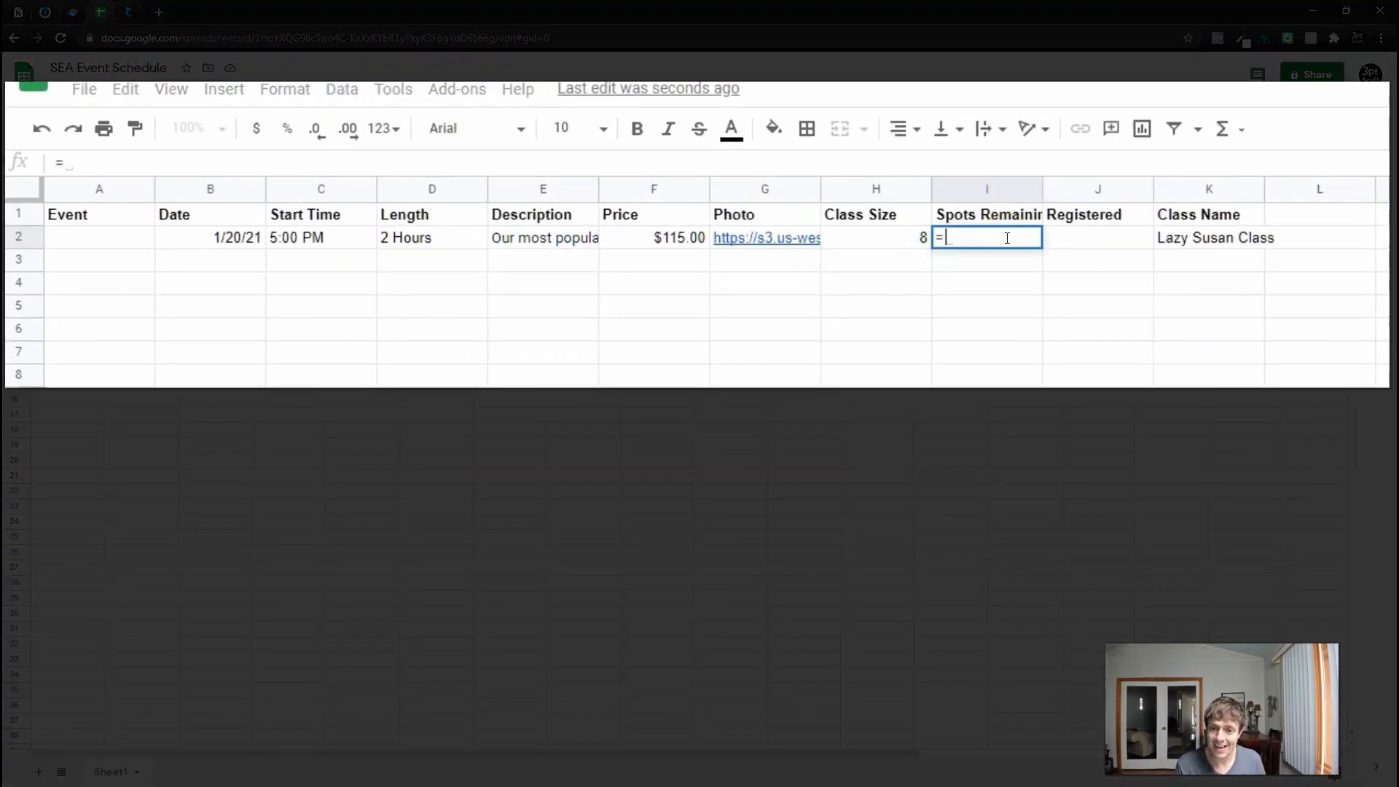
{"action": "key", "text": "Left"}
{"action": "key", "text": "Return"}
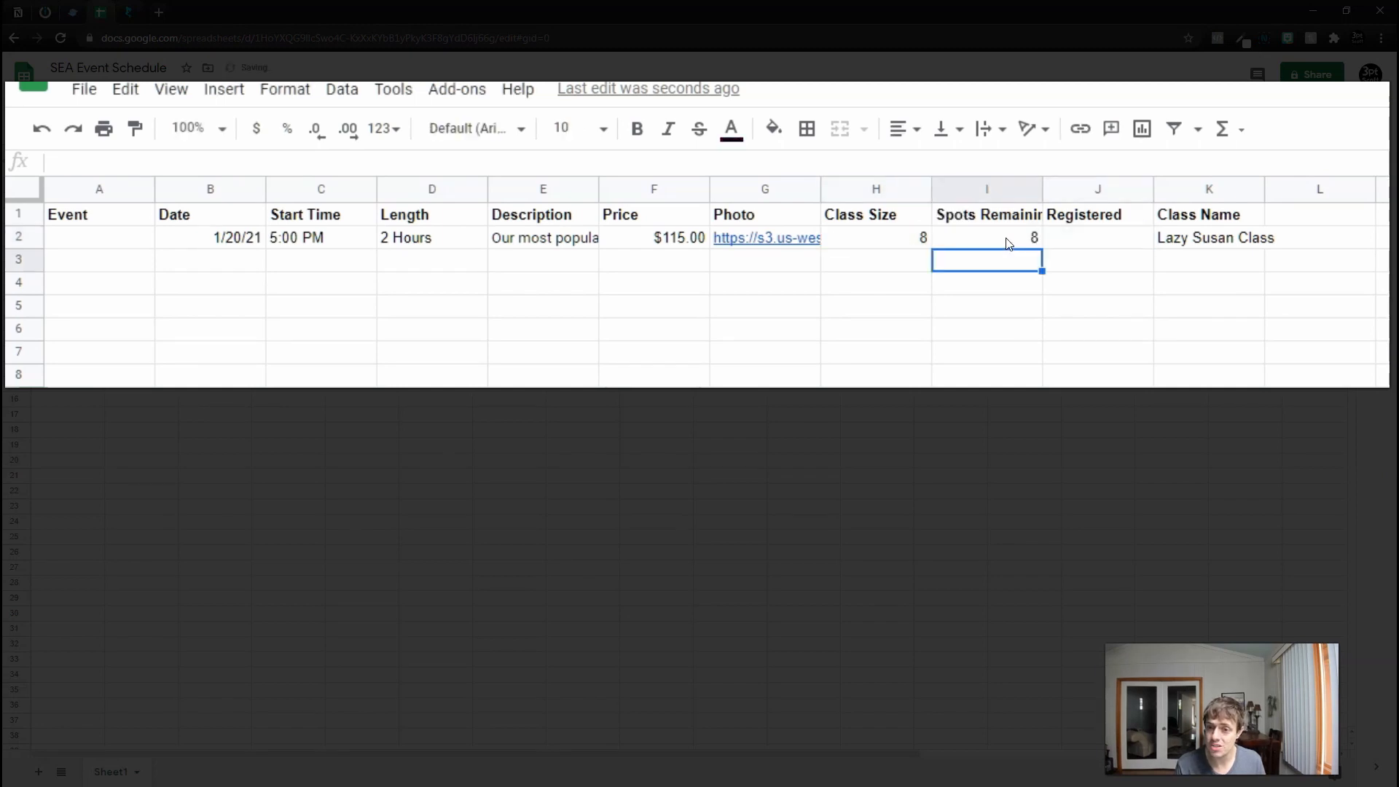
- Widen the Spots Remaining column to fit its full header and check the formula in I2
{"action": "left_click", "coordinate": [981, 268]}
{"action": "left_click_drag", "start_coordinate": [1041, 183], "coordinate": [1088, 183]}
{"action": "left_click", "coordinate": [1028, 240]}
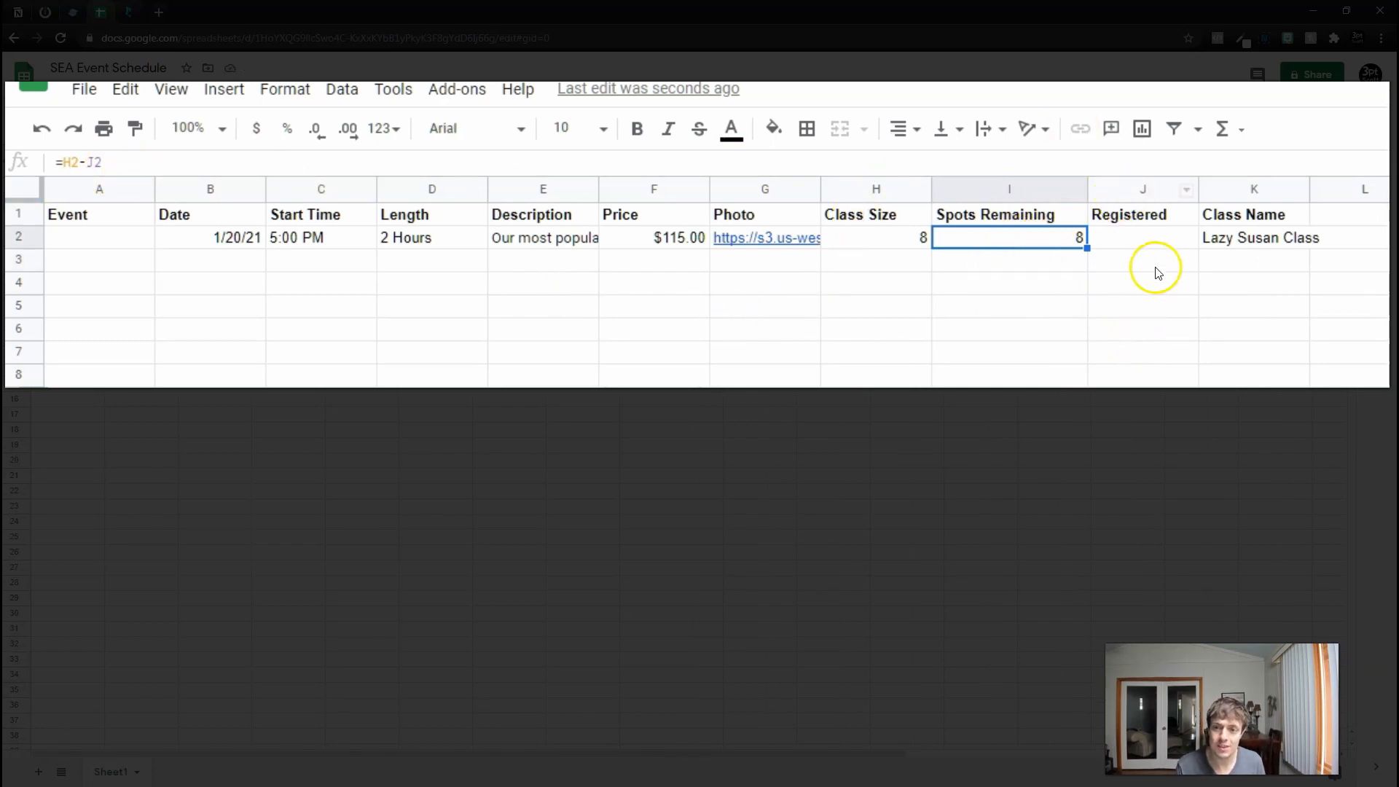
- Enter the formula =If(I2=0,K2&" SOLD OUT",K2) in A2 to build the event name from the class name and spots remaining
{"action": "left_click", "coordinate": [144, 237]}
{"action": "type", "text": "="}
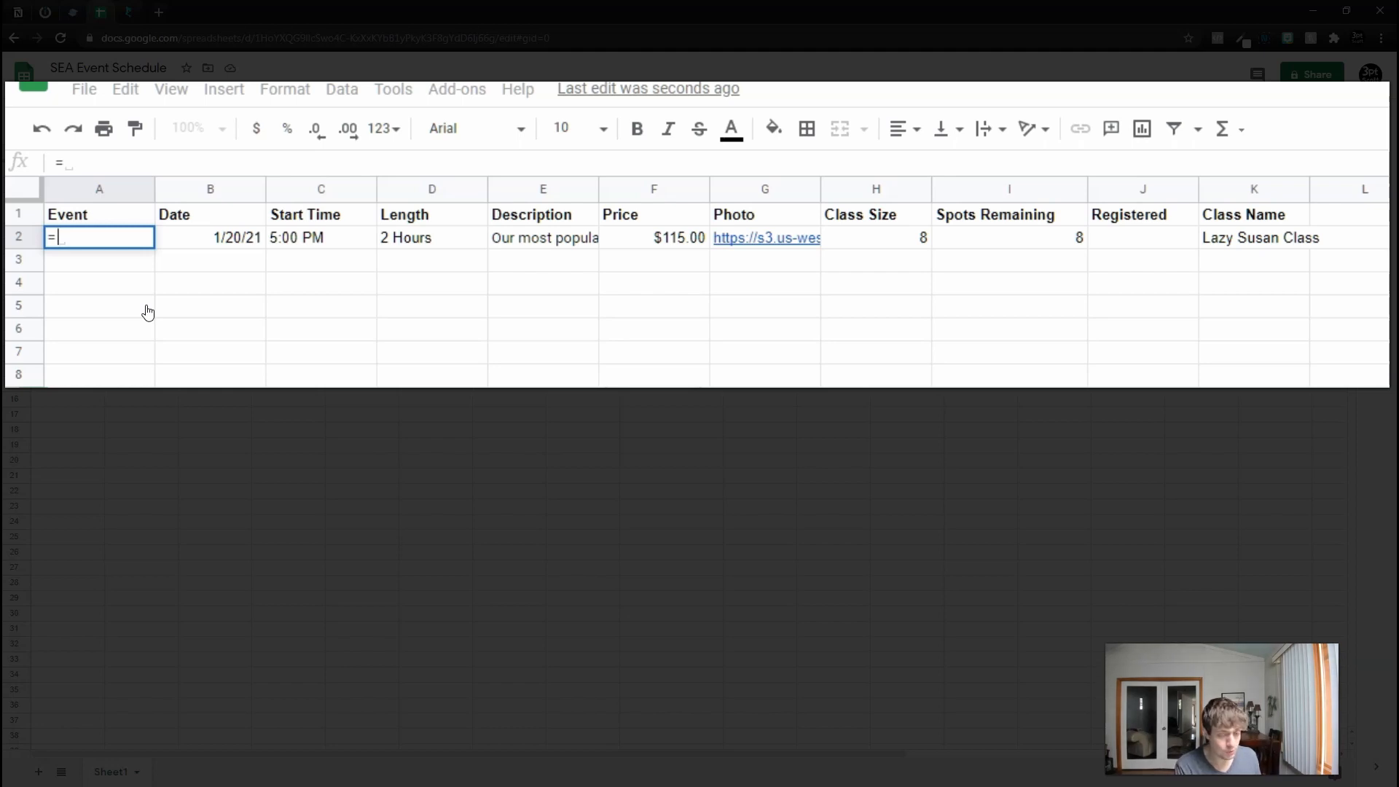
{"action": "type", "text": "I"}
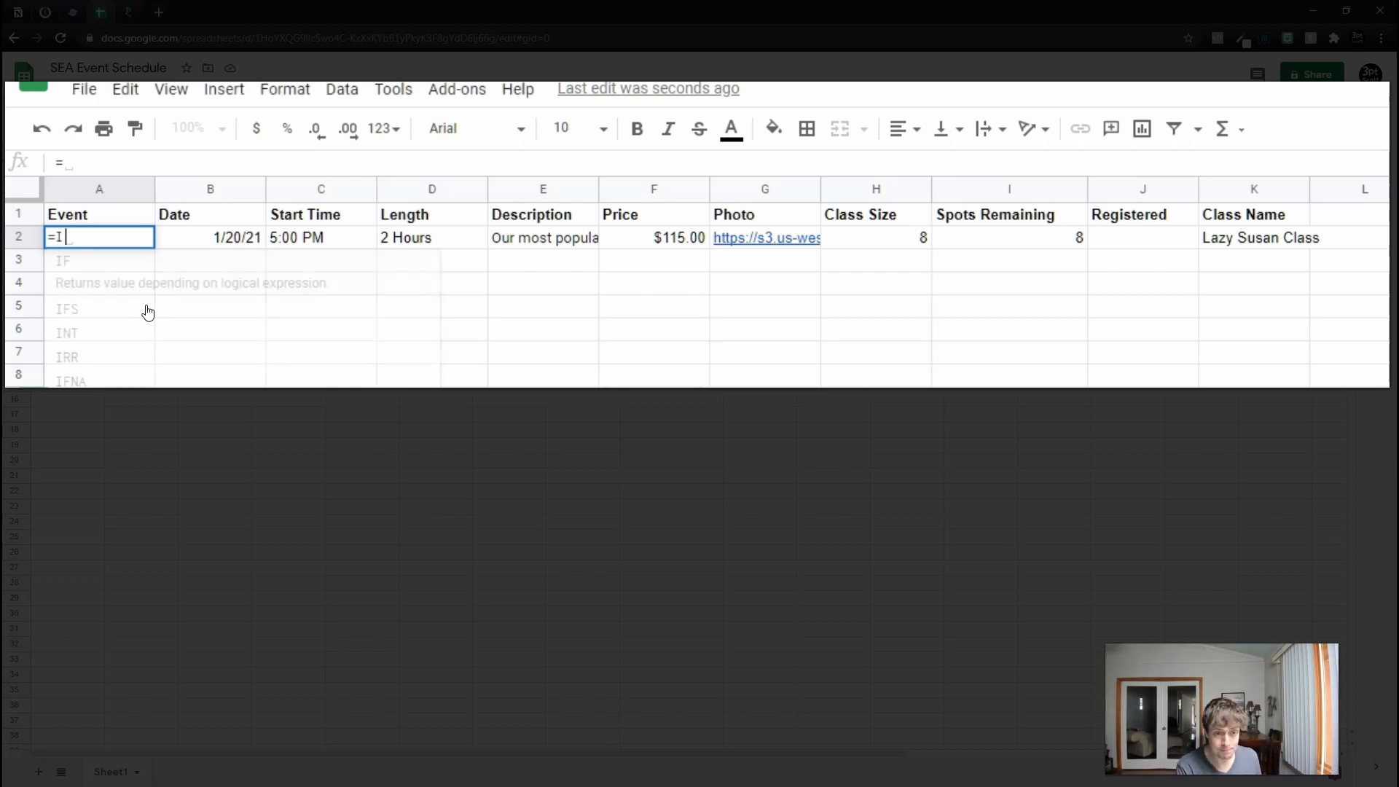
{"action": "type", "text": "f("}
{"action": "left_click", "coordinate": [1050, 237]}
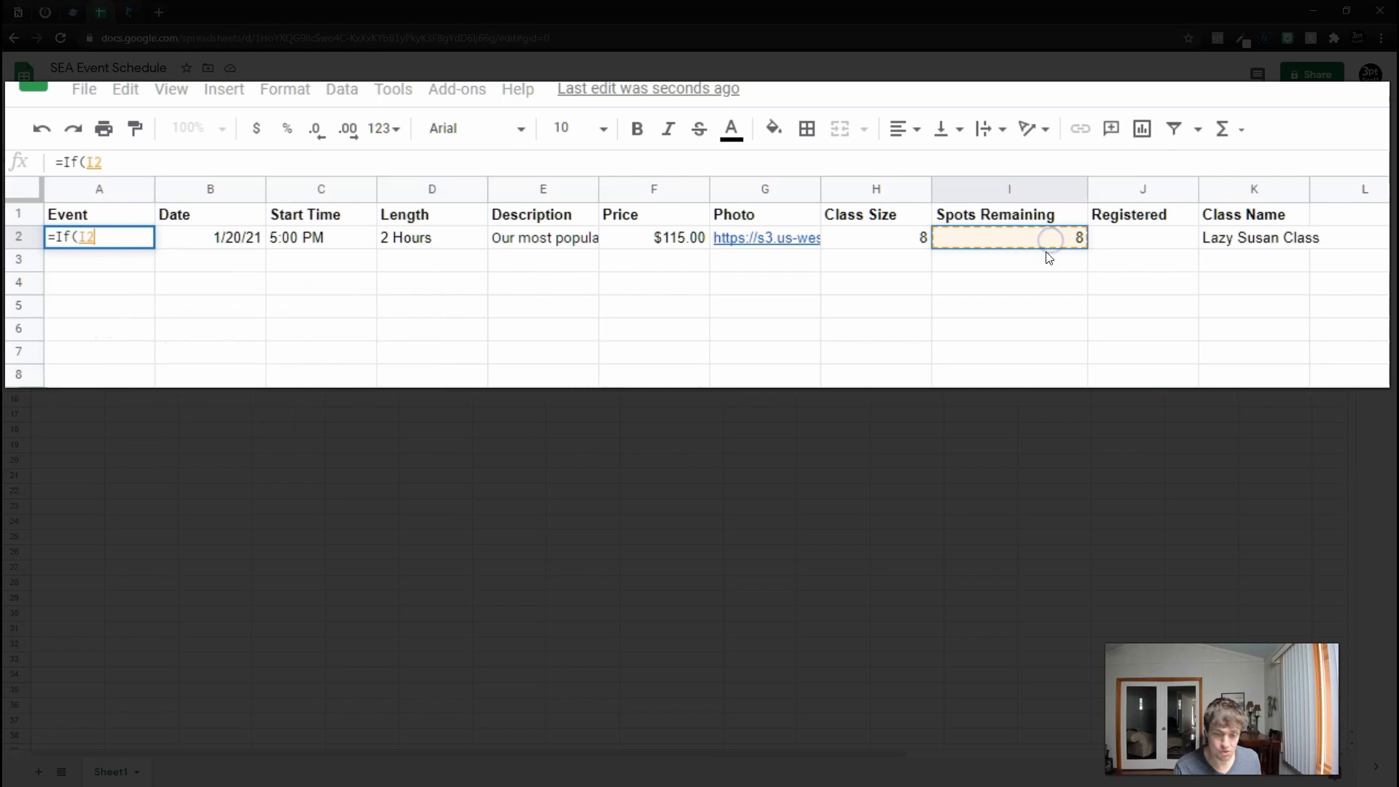
{"action": "type", "text": "=0"}
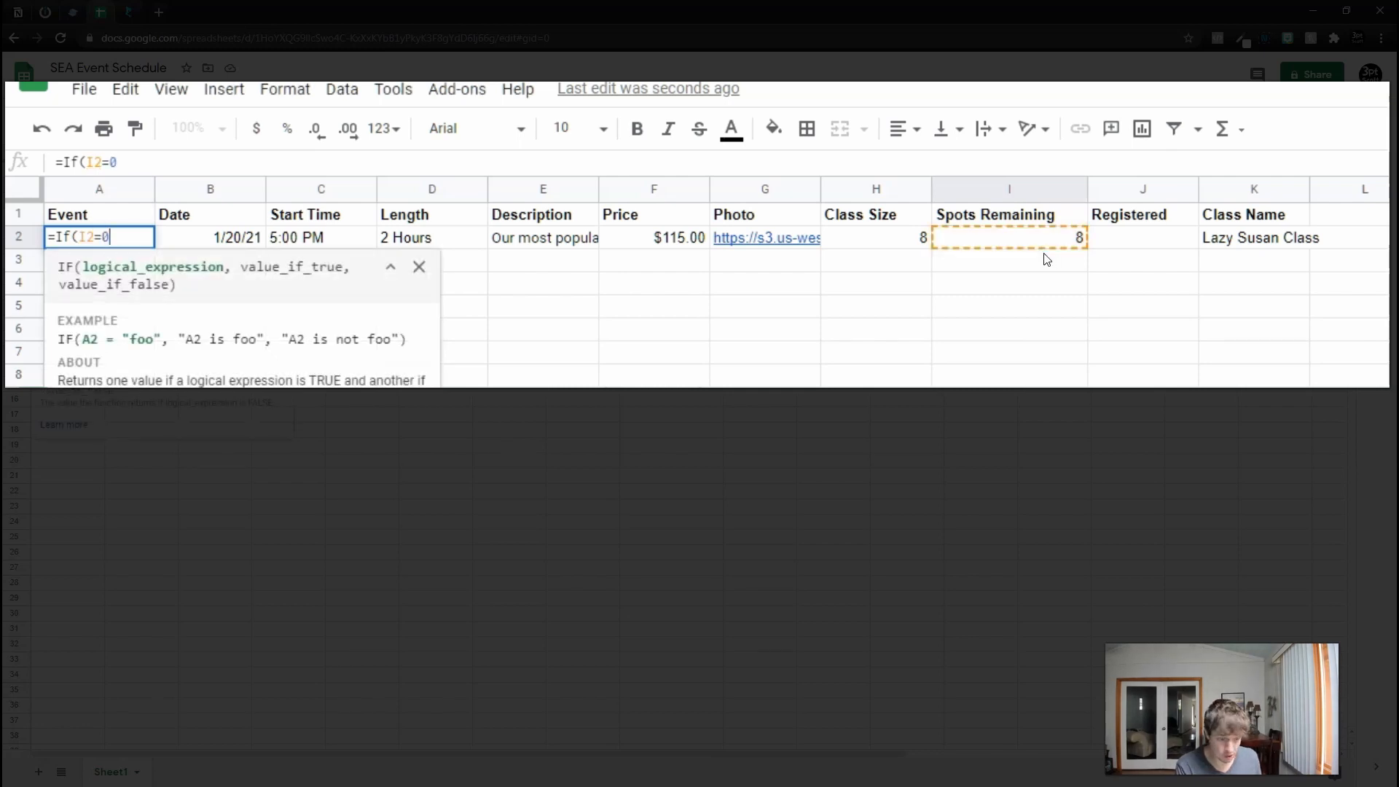
{"action": "type", "text": ","}
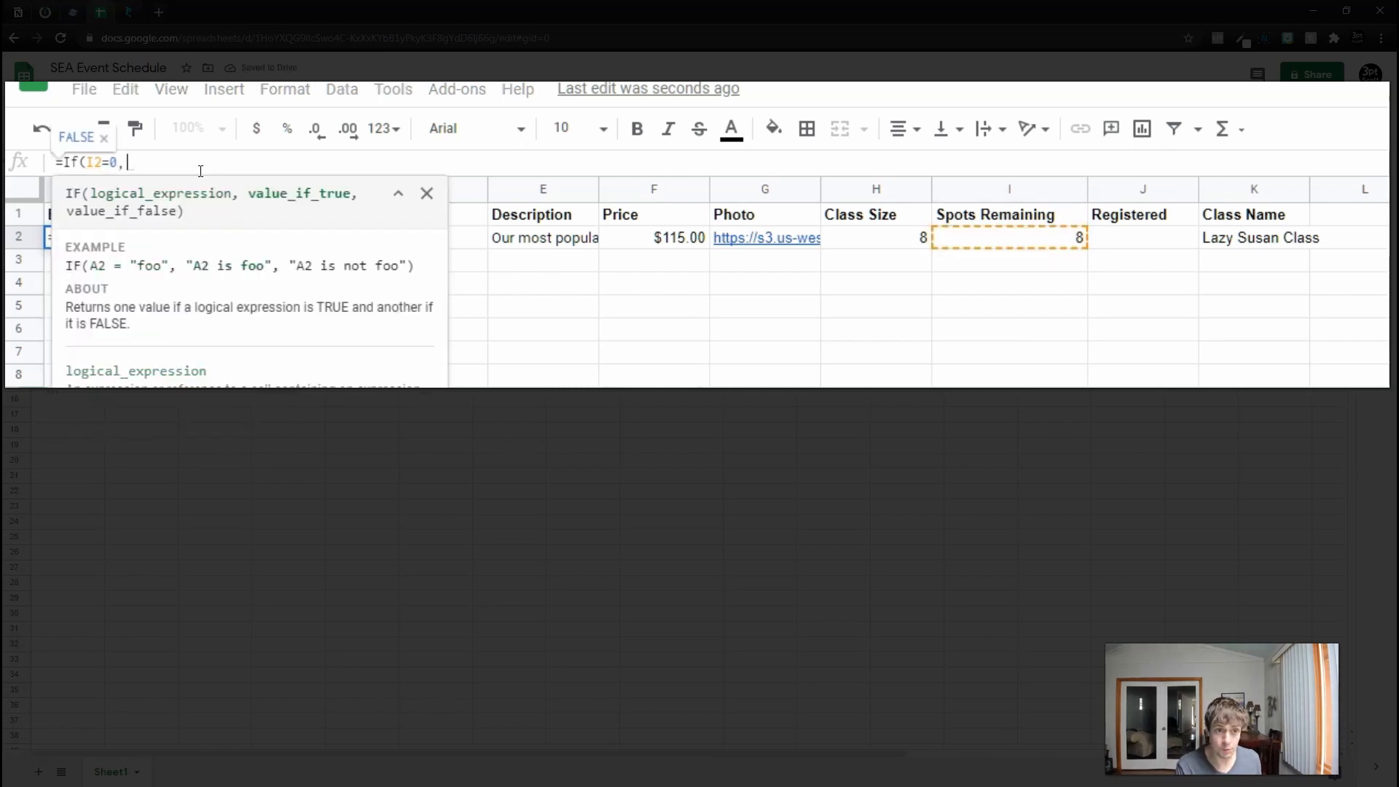
{"action": "left_click", "coordinate": [1225, 241]}
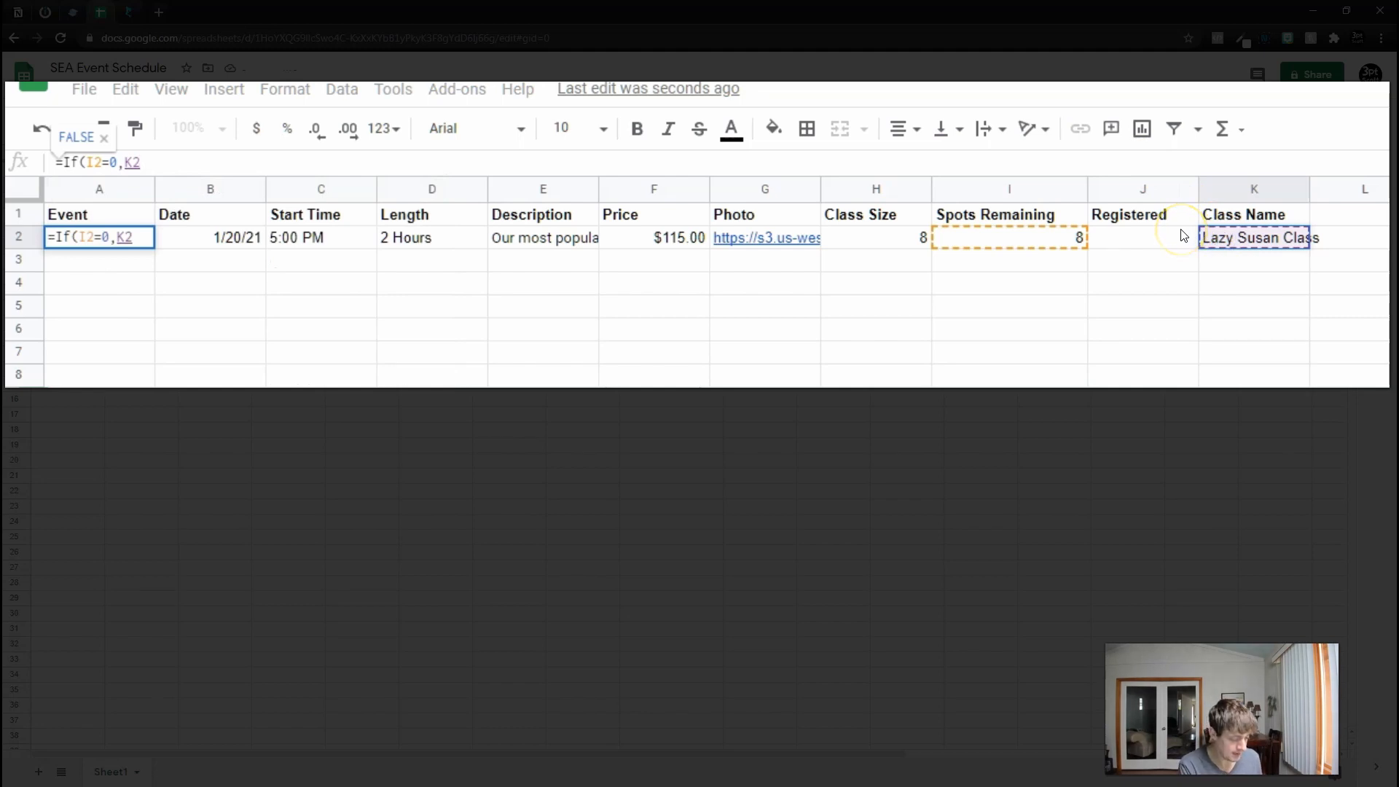
{"action": "type", "text": "&"}
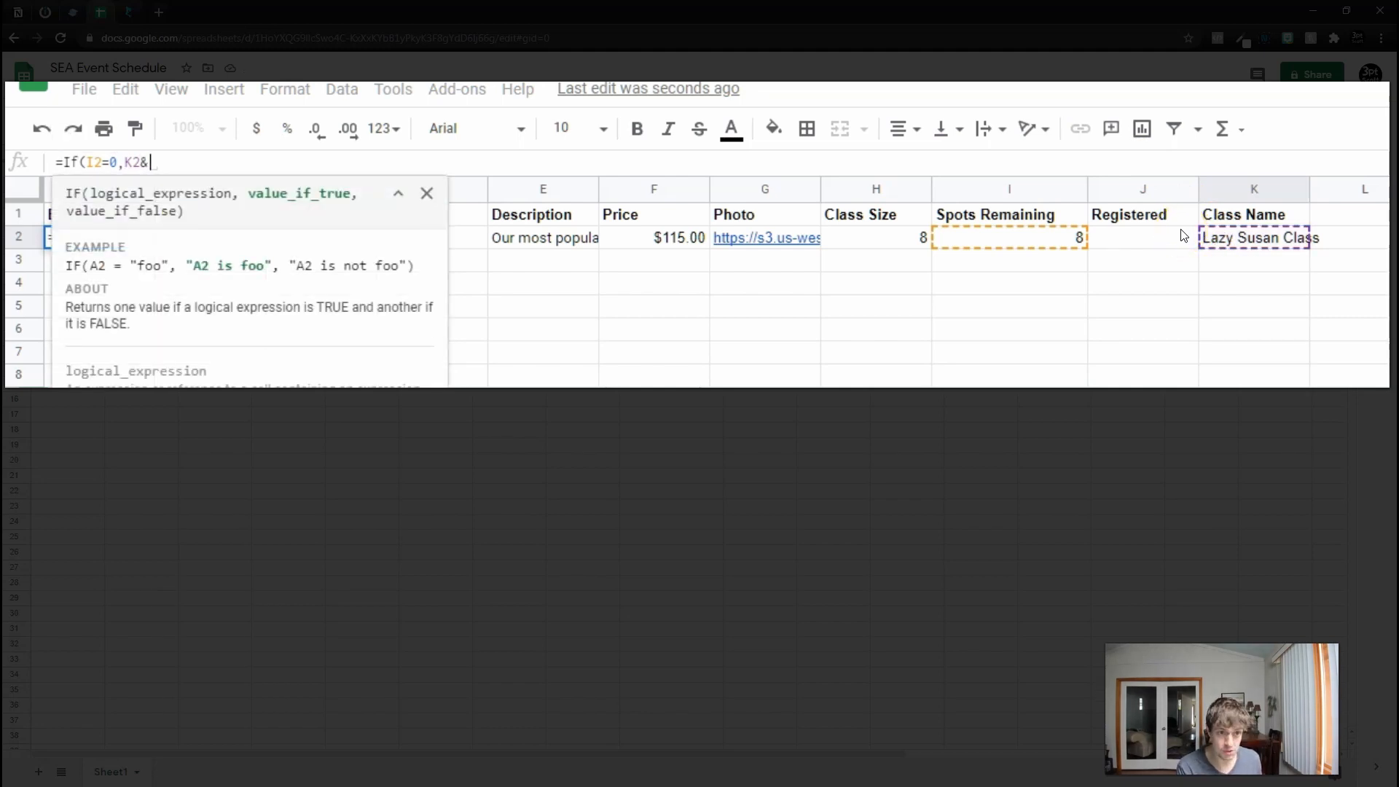
{"action": "type", "text": "\" SOLD OUT\","}
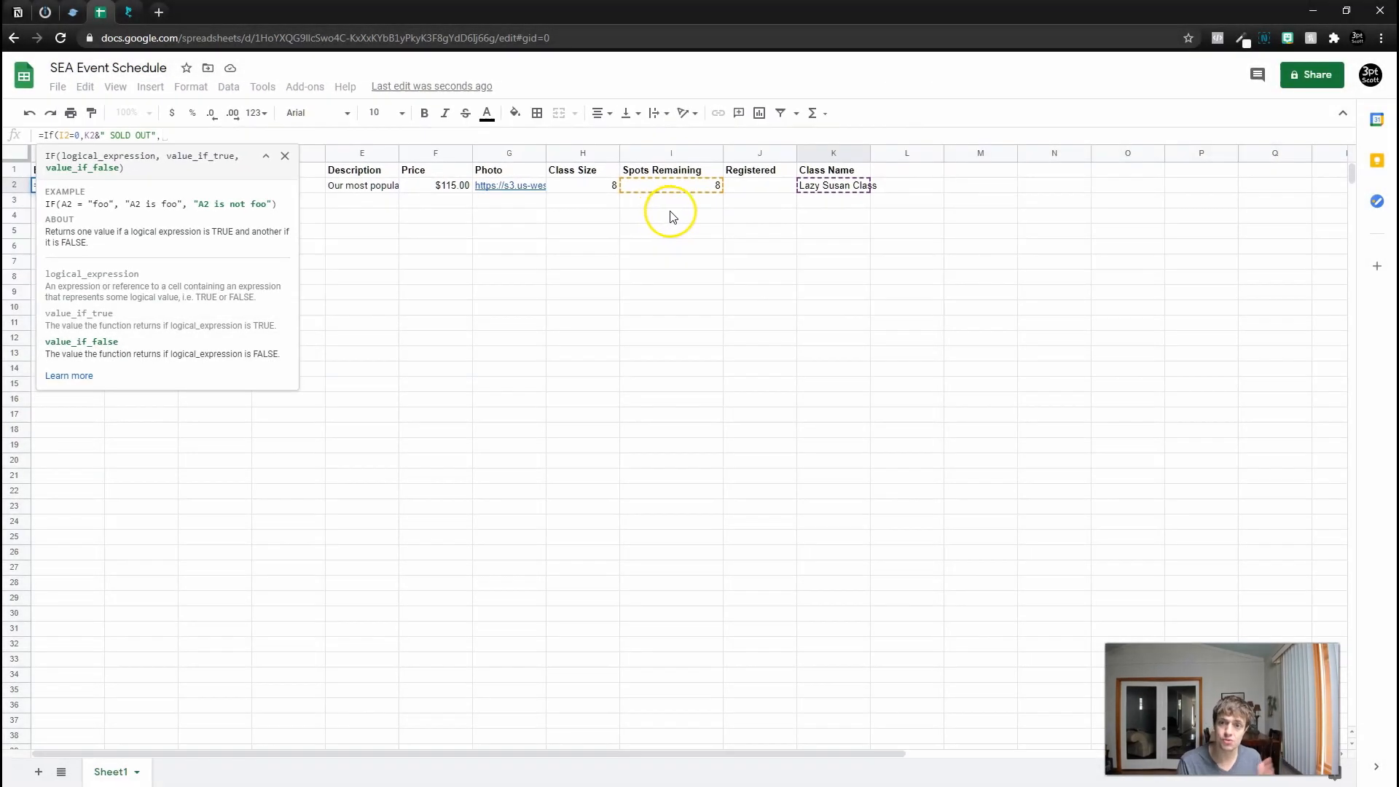
{"action": "left_click", "coordinate": [844, 190]}
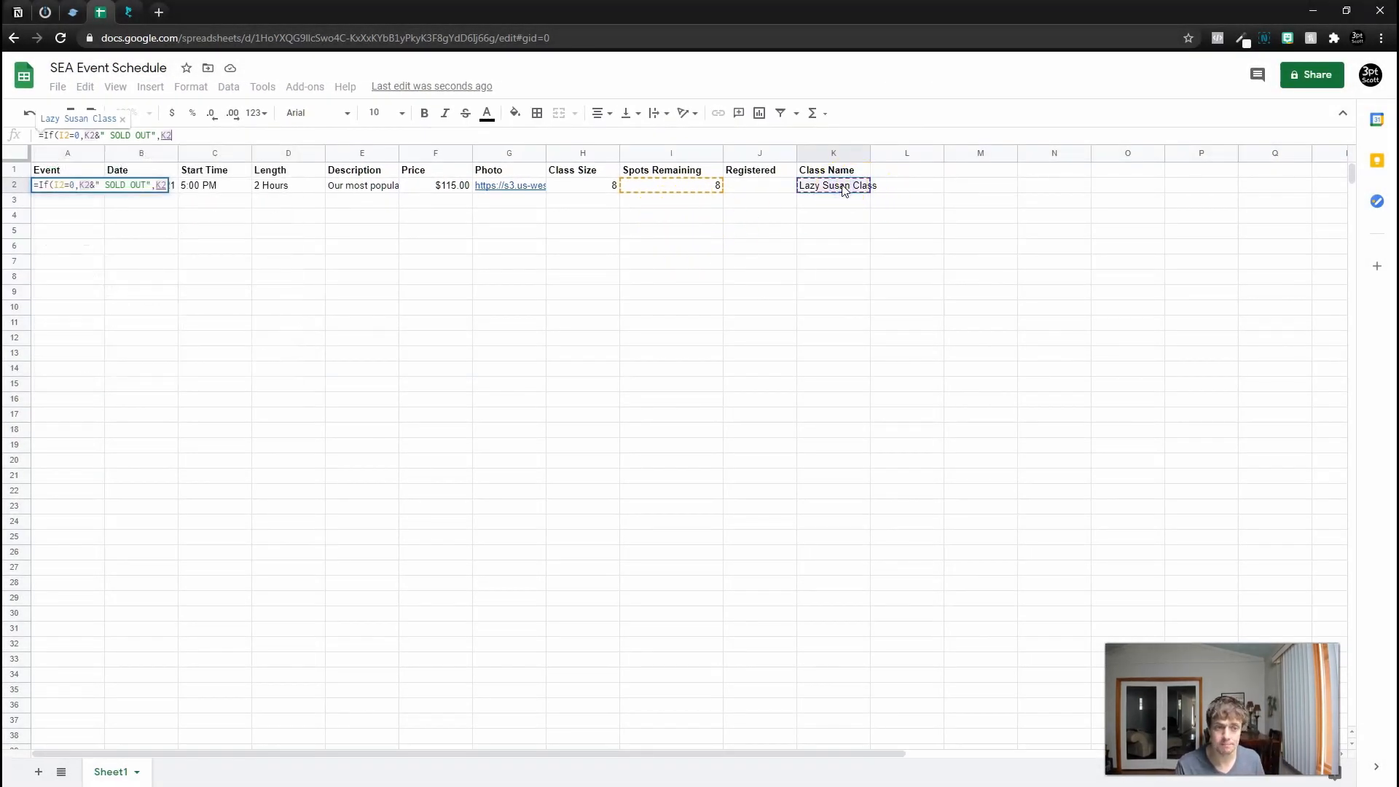
{"action": "type", "text": ")"}
{"action": "key", "text": "Return"}
- Test the sold-out label by entering 0 as Spots Remaining in I2, and restore the original formula
{"action": "left_click", "coordinate": [707, 185]}
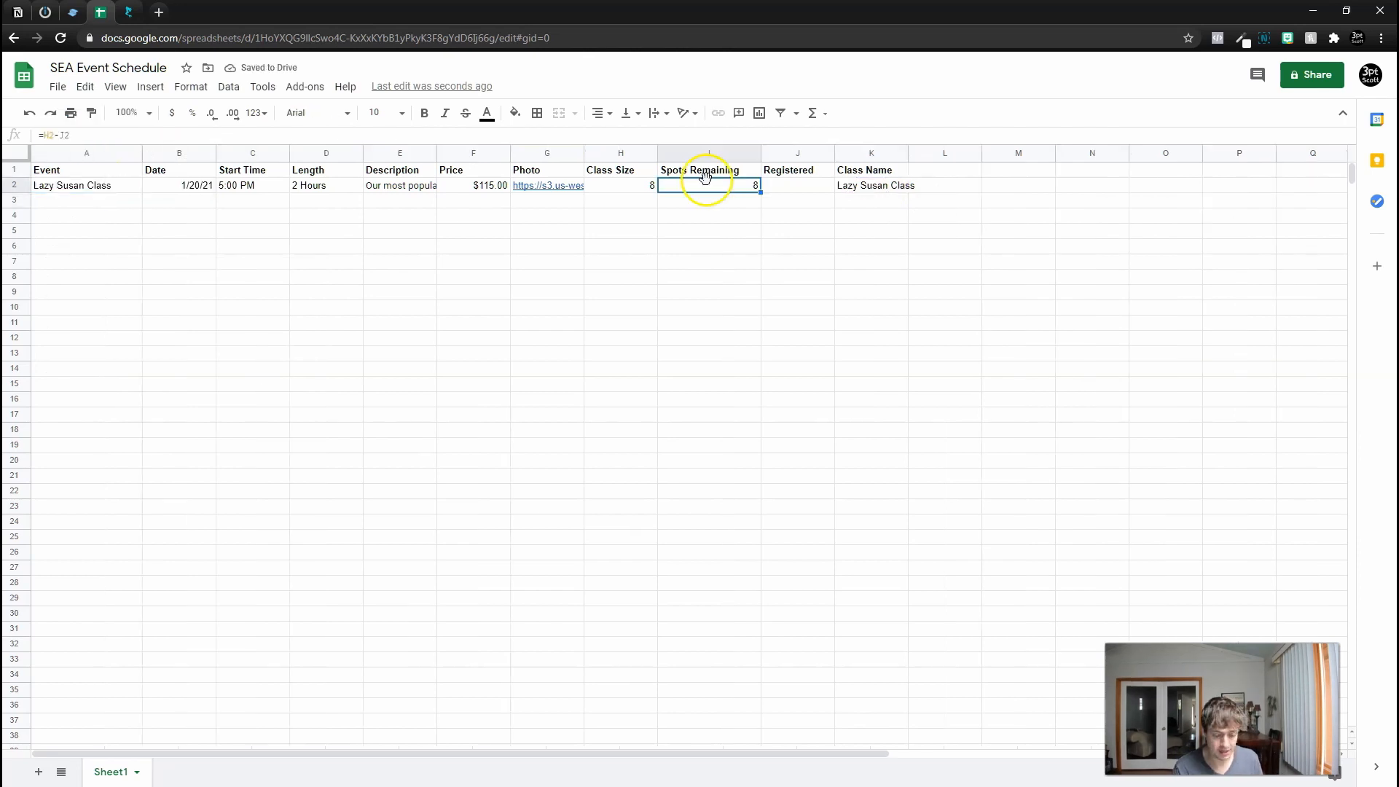
{"action": "type", "text": "0"}
{"action": "key", "text": "Return"}
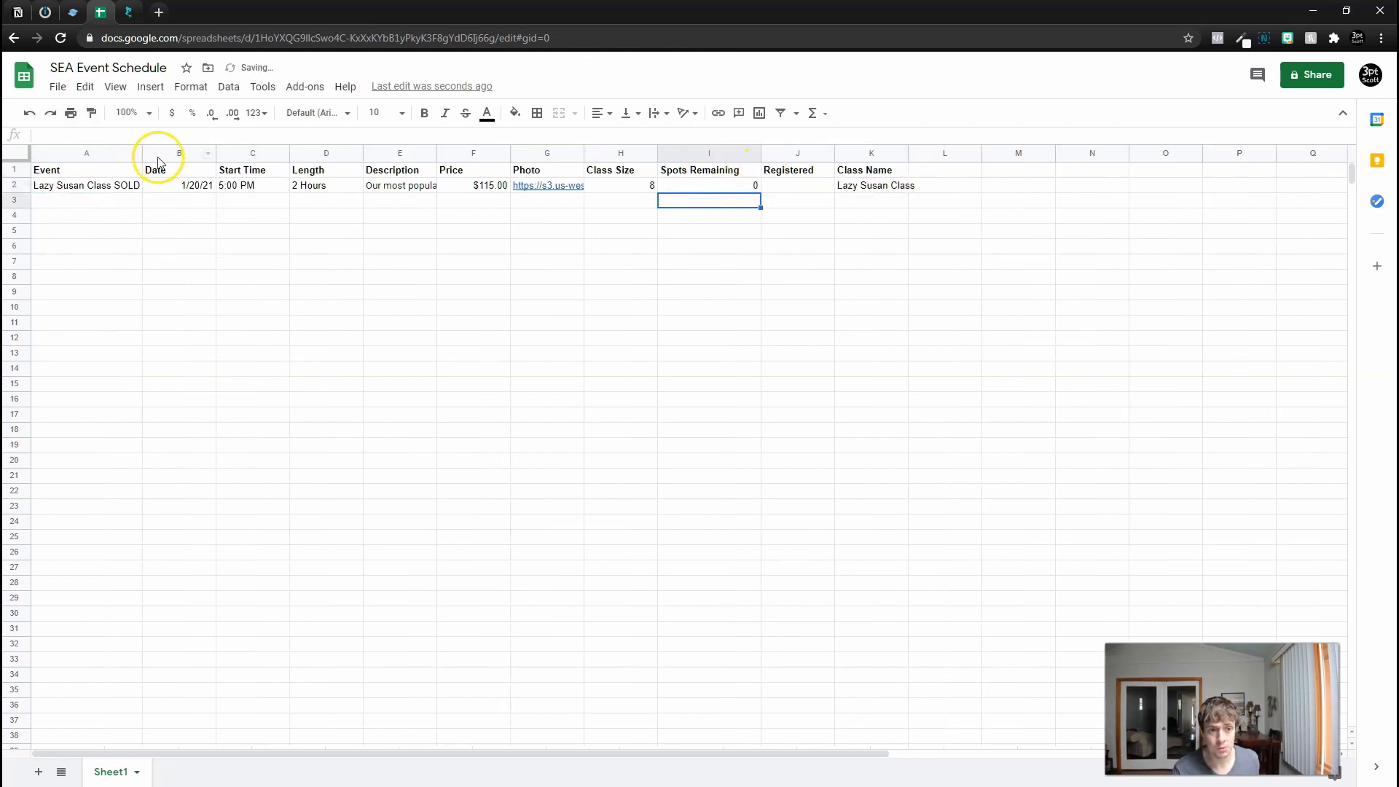
{"action": "mouse_move", "coordinate": [143, 154]}
{"action": "left_mouse_down"}
{"action": "mouse_move", "coordinate": [211, 153]}
{"action": "mouse_move", "coordinate": [121, 166]}
{"action": "left_mouse_up"}
{"action": "left_click", "coordinate": [56, 184]}
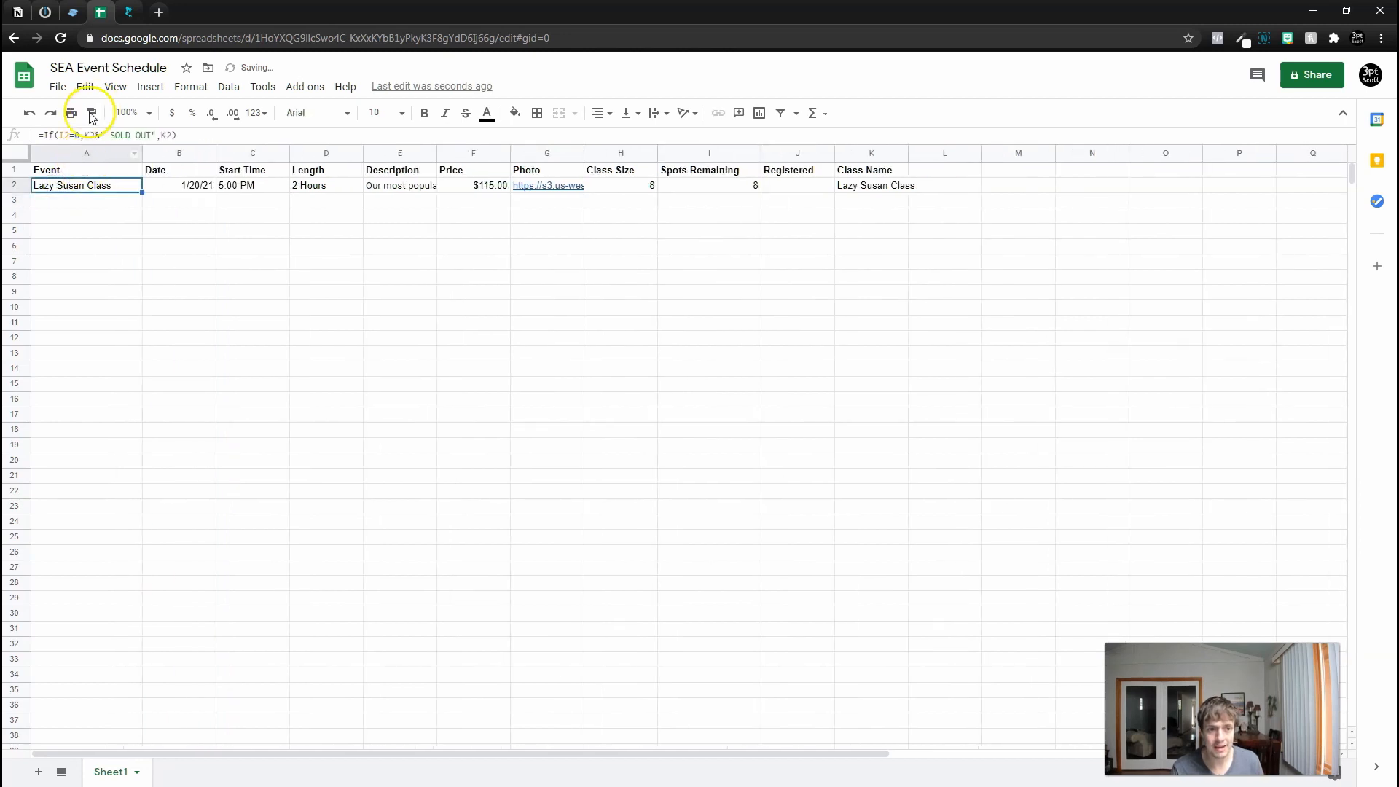
{"action": "left_click", "coordinate": [737, 186]}
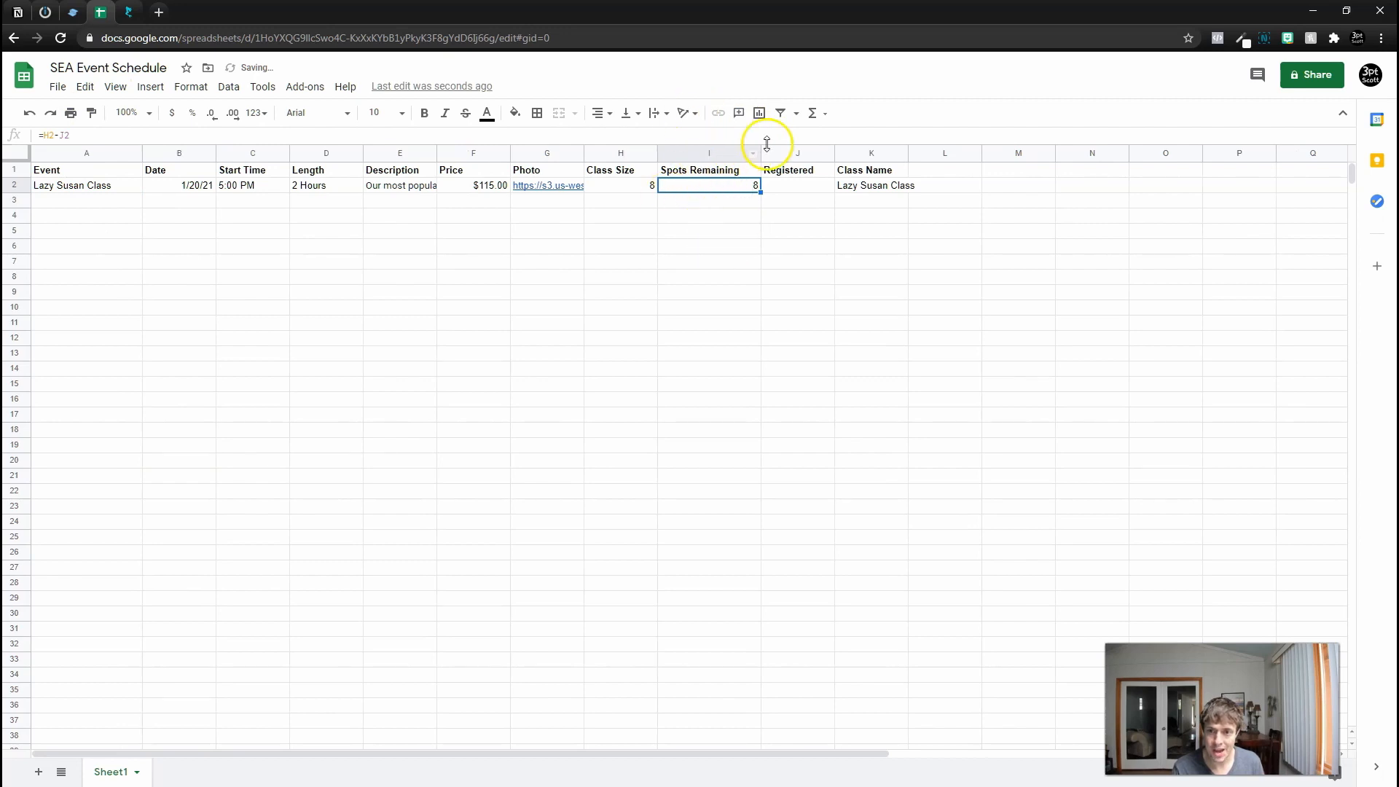
{"action": "left_click", "coordinate": [800, 185]}
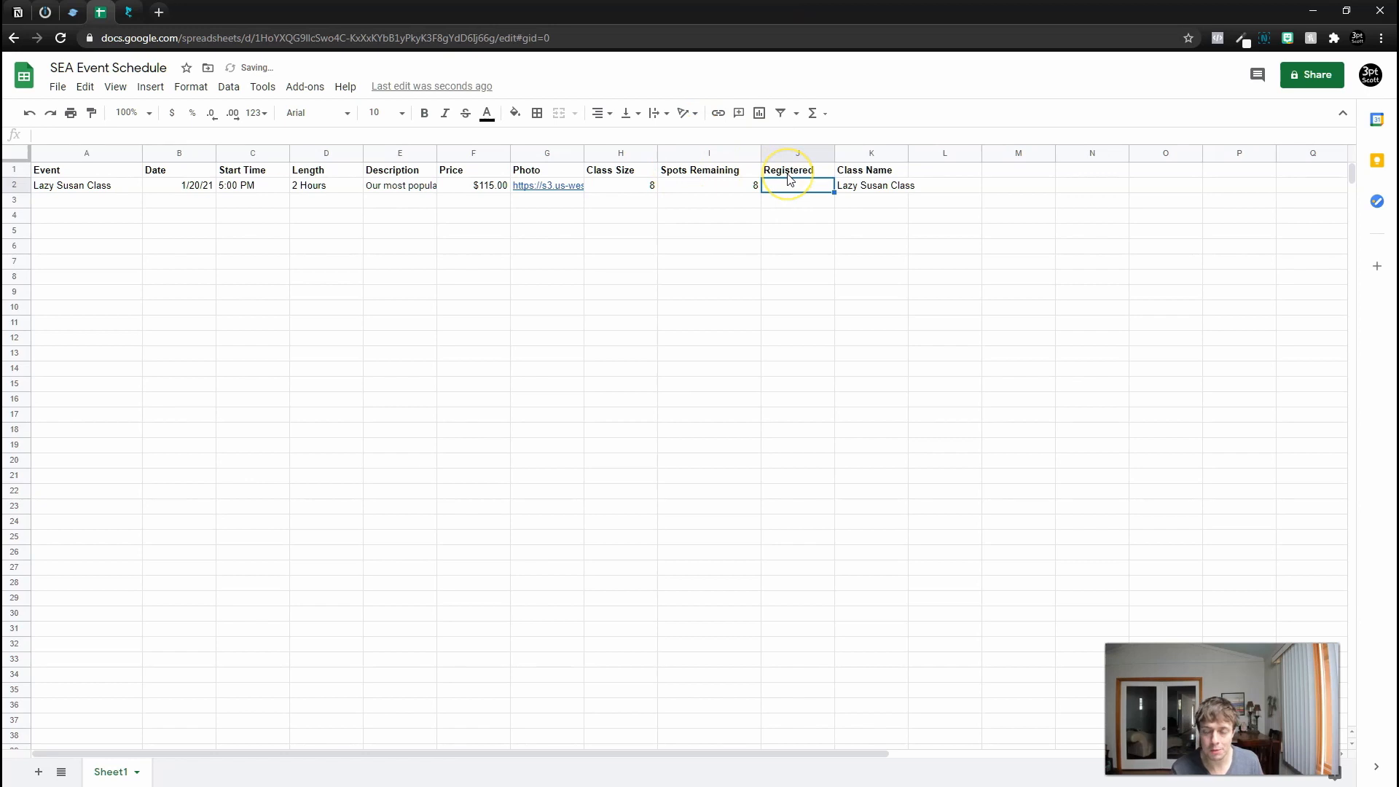
- Add a Class List sheet with bold headers Class Name, Attendee Who Booked, Phone, Email, Registered and Amount Due, widening column B to fit
{"action": "left_click", "coordinate": [40, 773]}
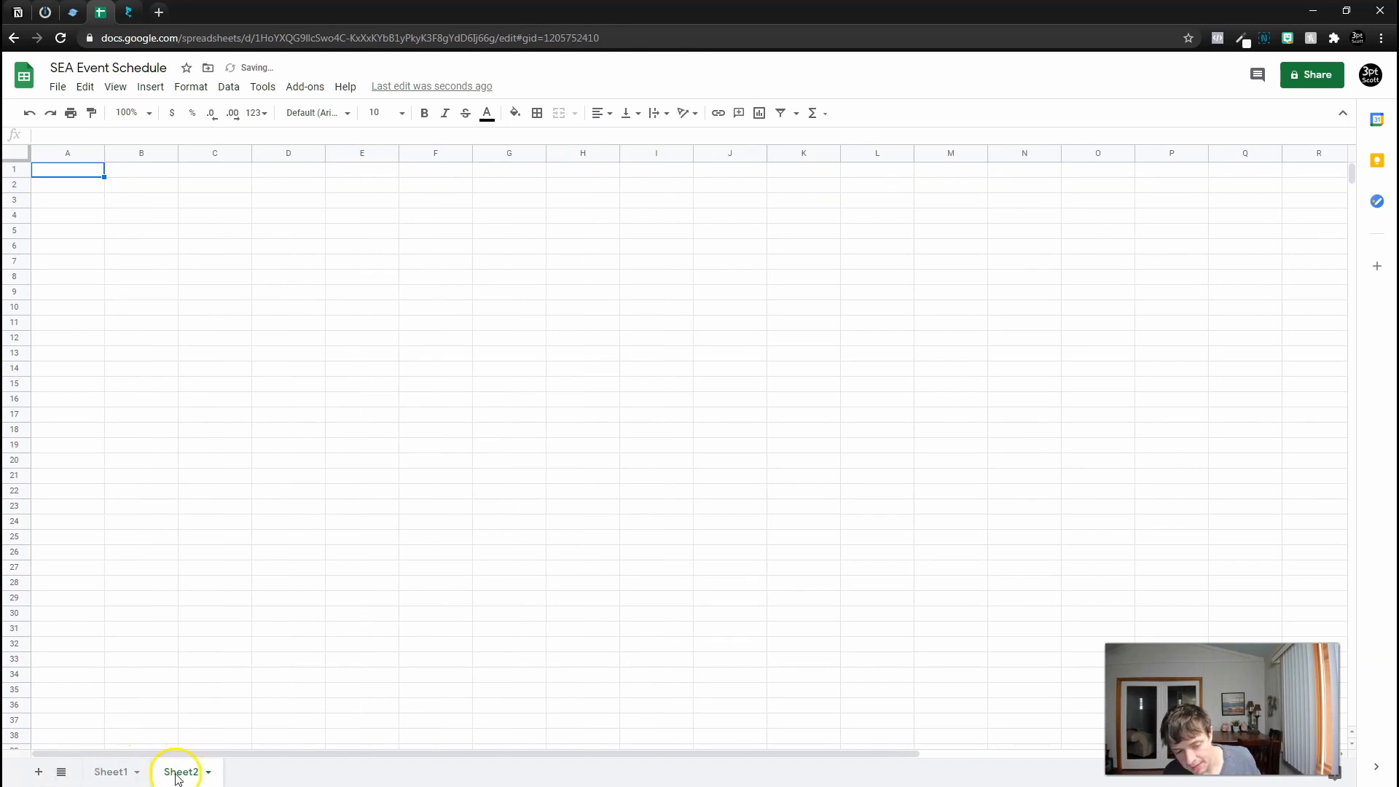
{"action": "type", "text": "Class List"}
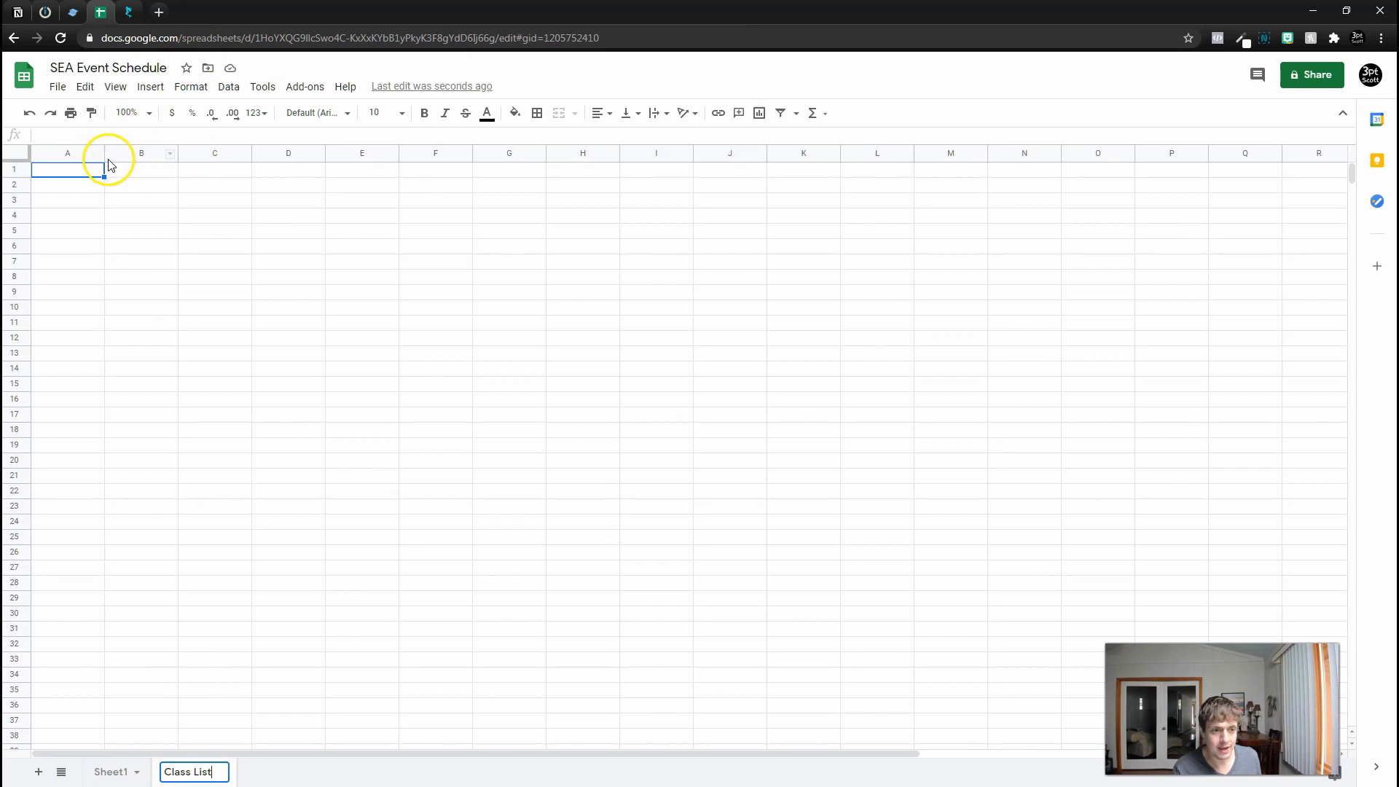
{"action": "left_click_drag", "start_coordinate": [92, 170], "coordinate": [640, 170]}
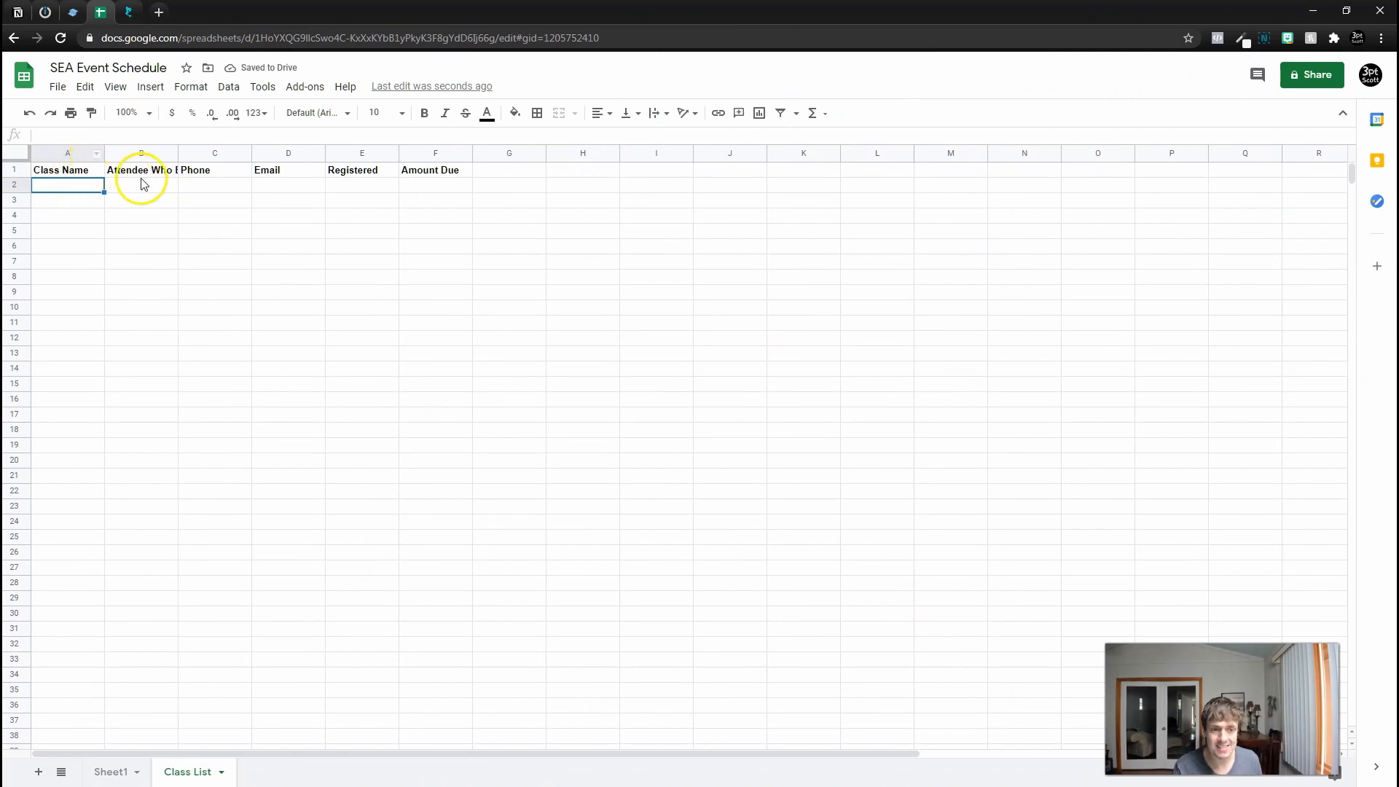
{"action": "left_click_drag", "start_coordinate": [178, 153], "coordinate": [219, 154]}
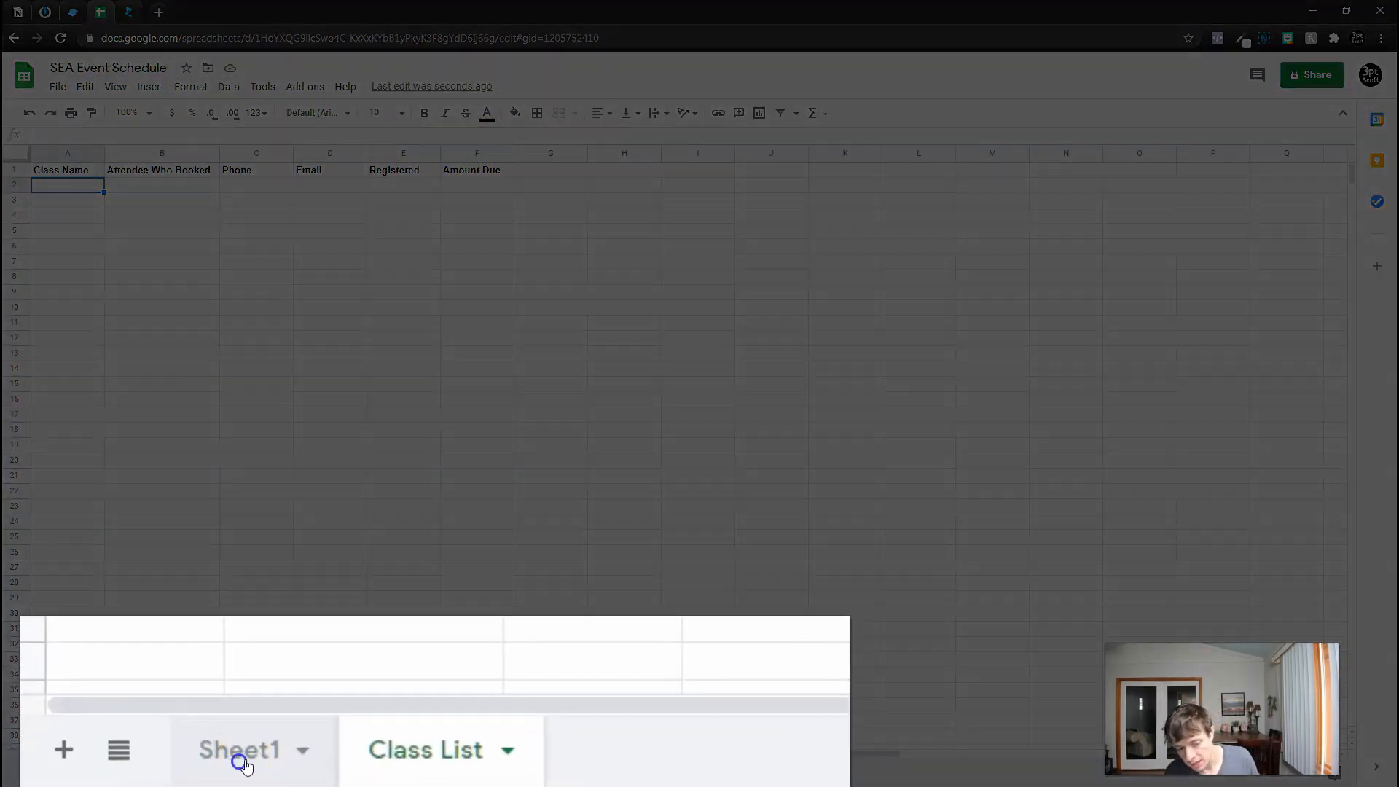
- Rename Sheet1, which holds the event schedule, as SpreadSimple
{"action": "left_click", "coordinate": [111, 772]}
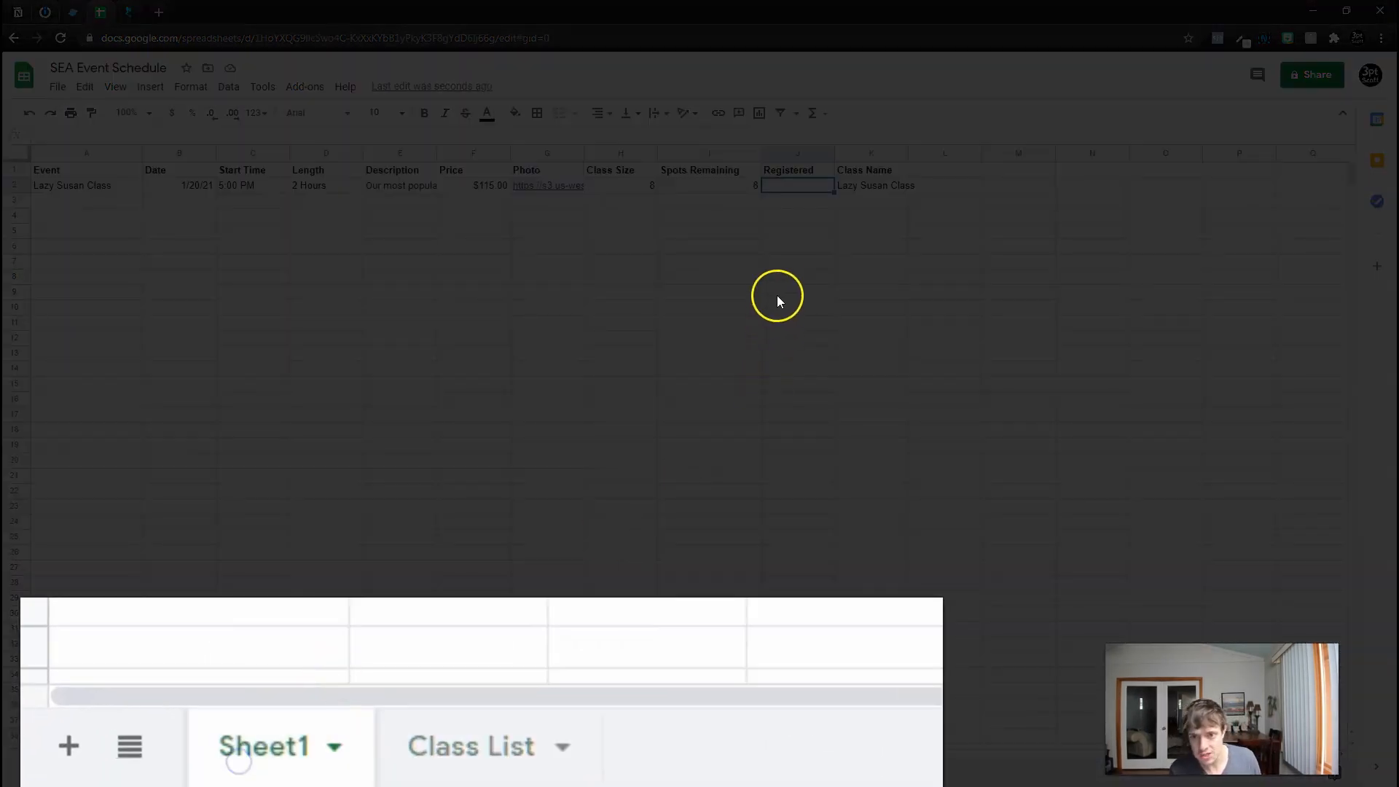
{"action": "double_click", "coordinate": [122, 775]}
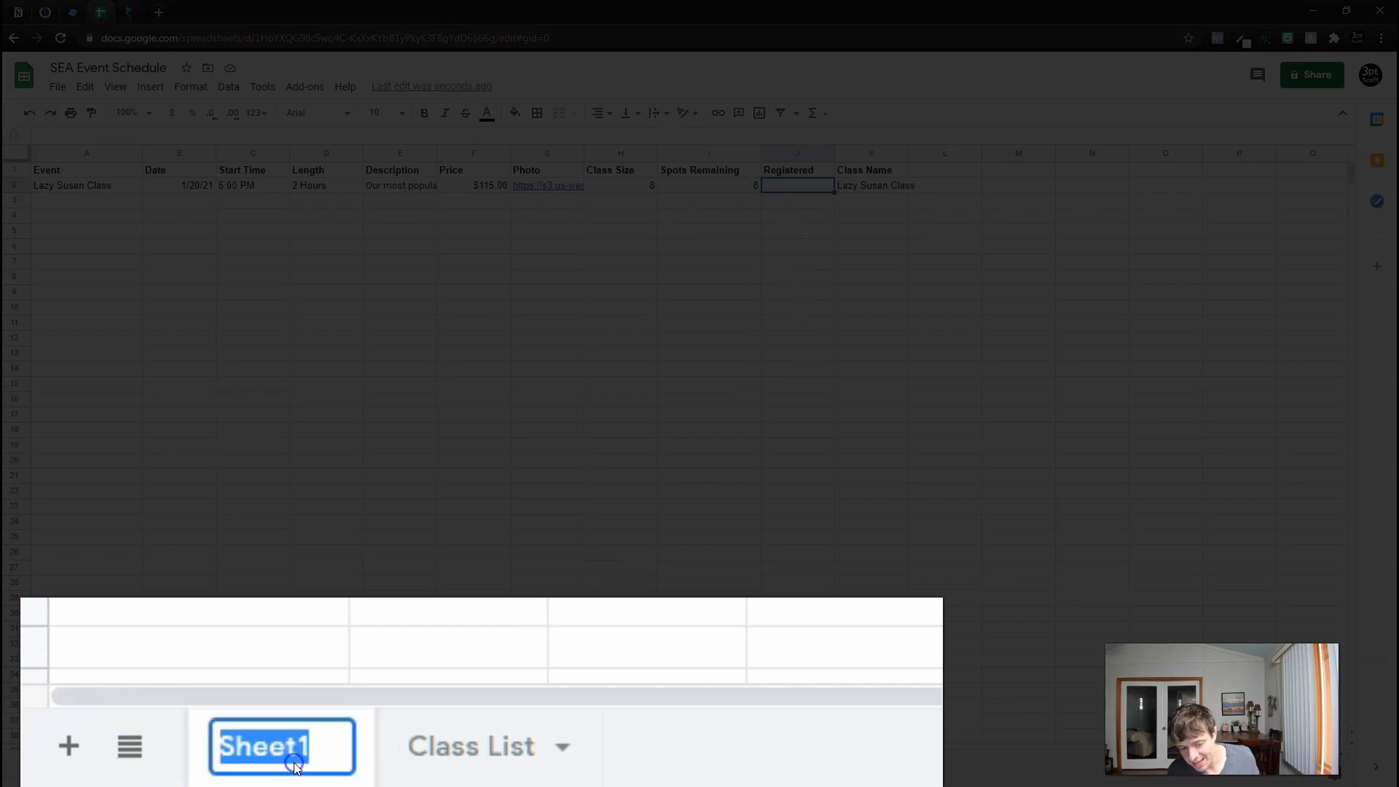
{"action": "type", "text": "SpreadSinm"}
{"action": "key", "text": "BackSpace"}
{"action": "key", "text": "BackSpace"}
{"action": "type", "text": "mple"}
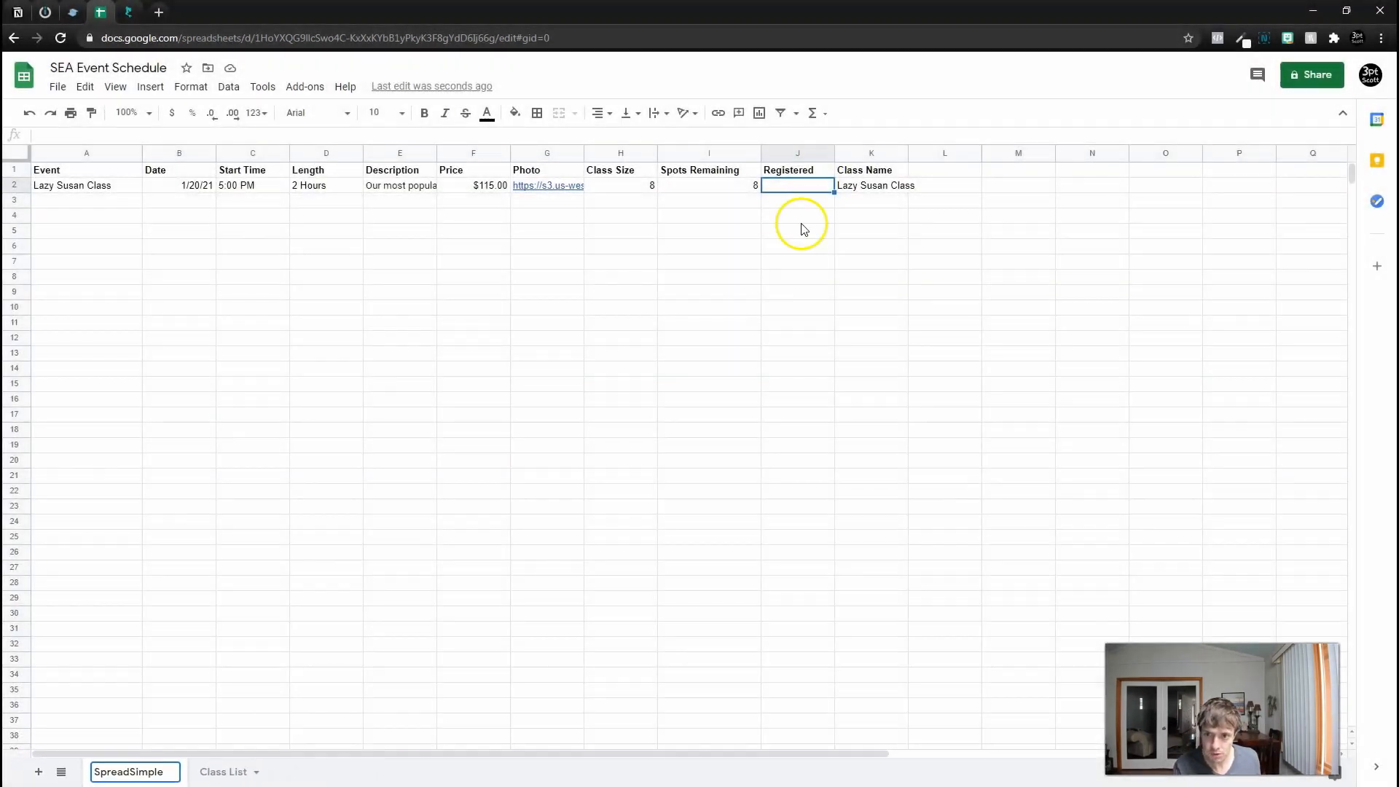
- Start a SUMIF formula in the Registered cell J2, using column A of the Class List sheet as its range
{"action": "left_click", "coordinate": [809, 193]}
{"action": "type", "text": "="}
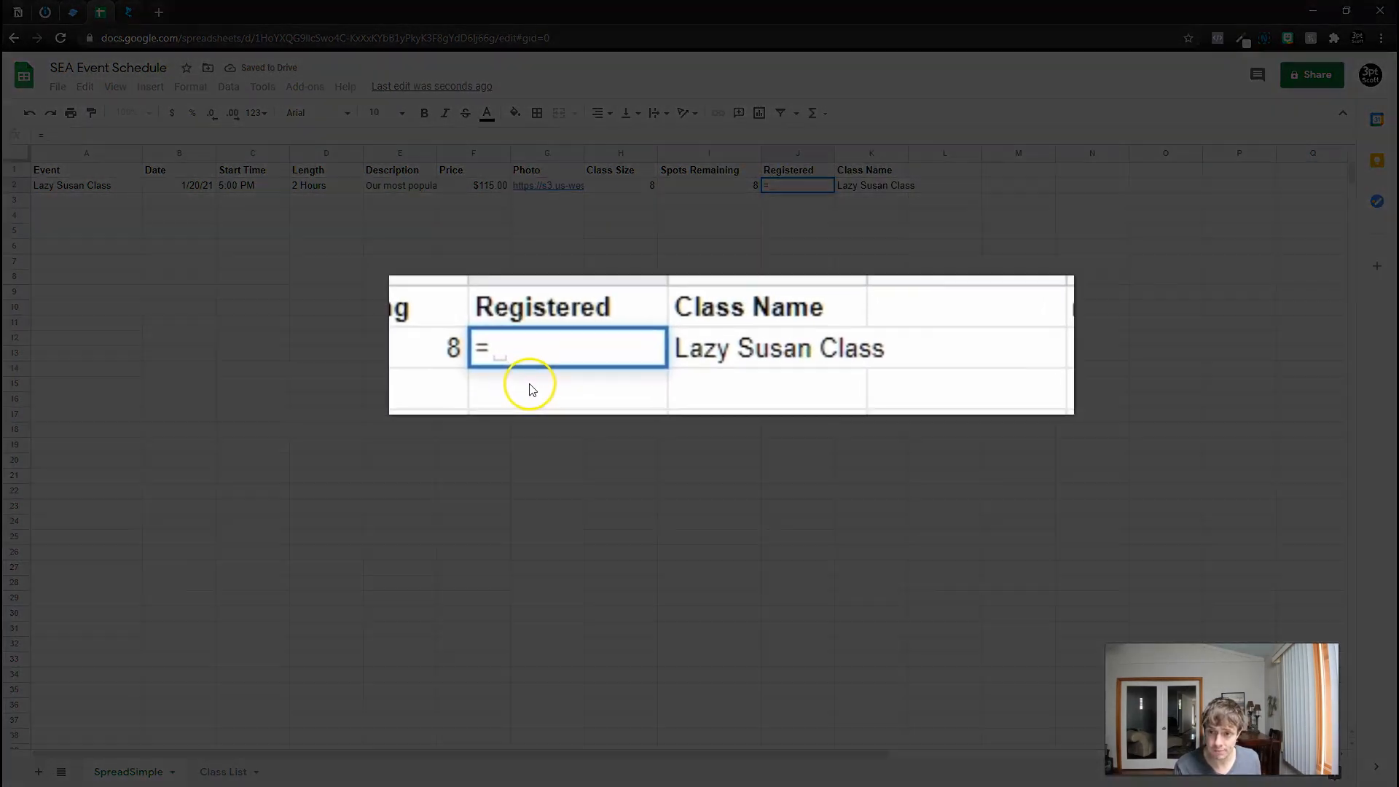
{"action": "type", "text": "sumif("}
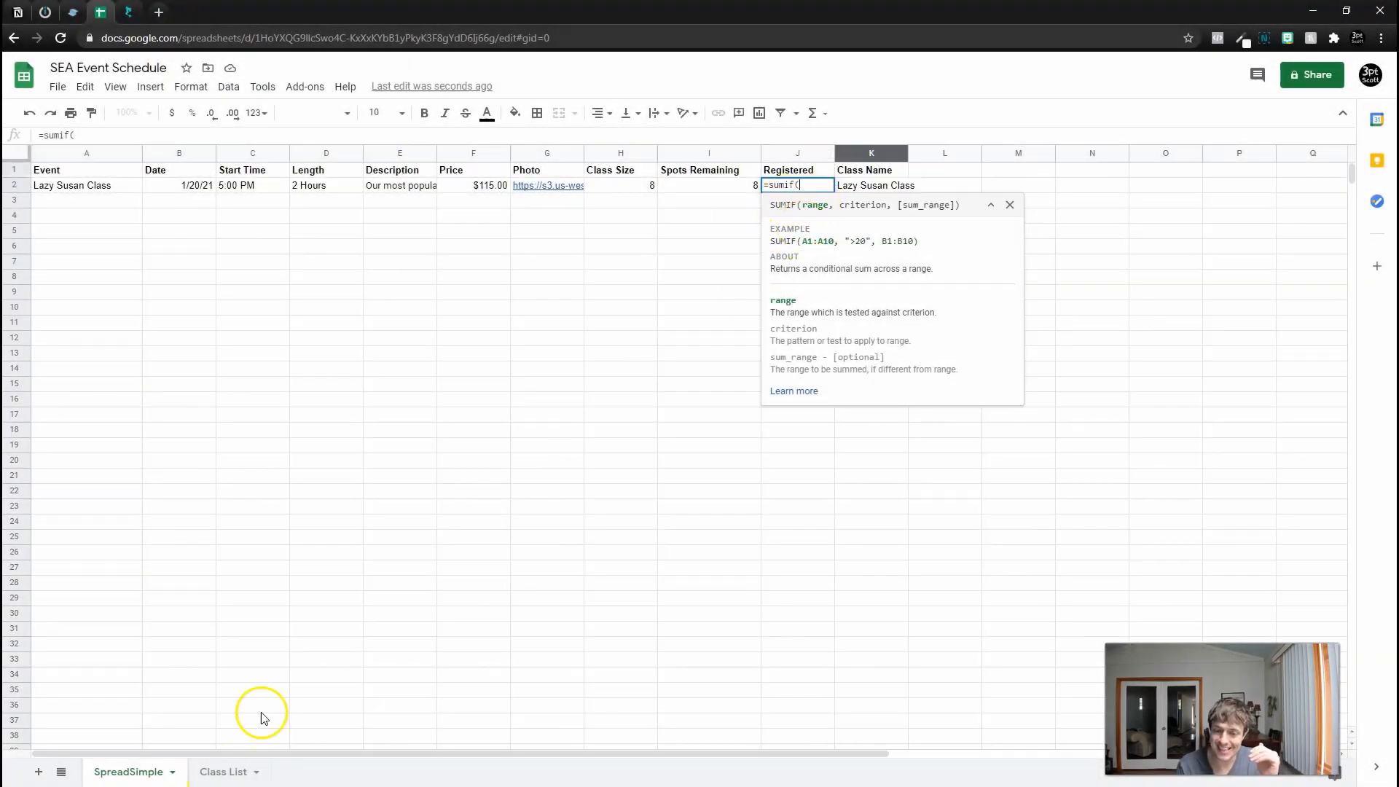
{"action": "left_click", "coordinate": [235, 772]}
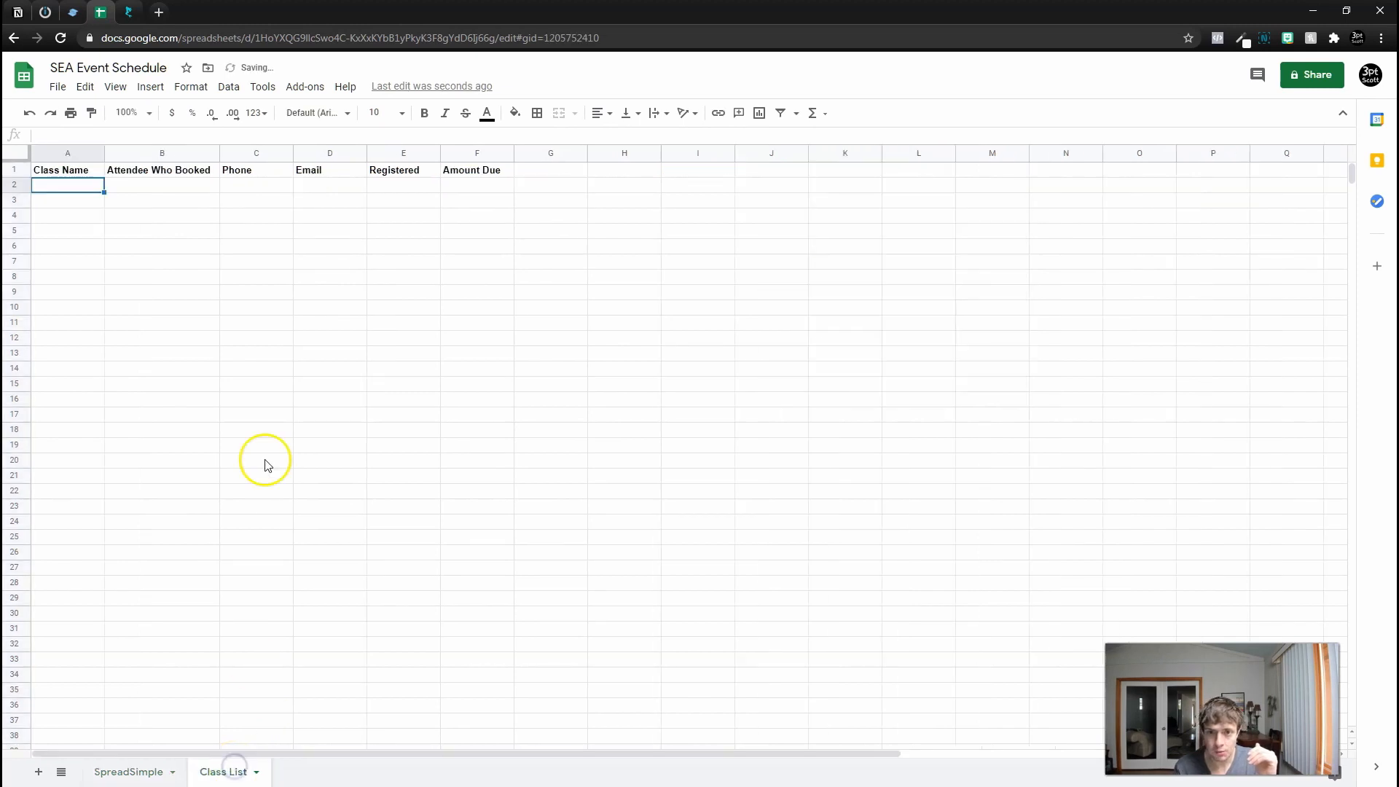
{"action": "left_click", "coordinate": [69, 153]}
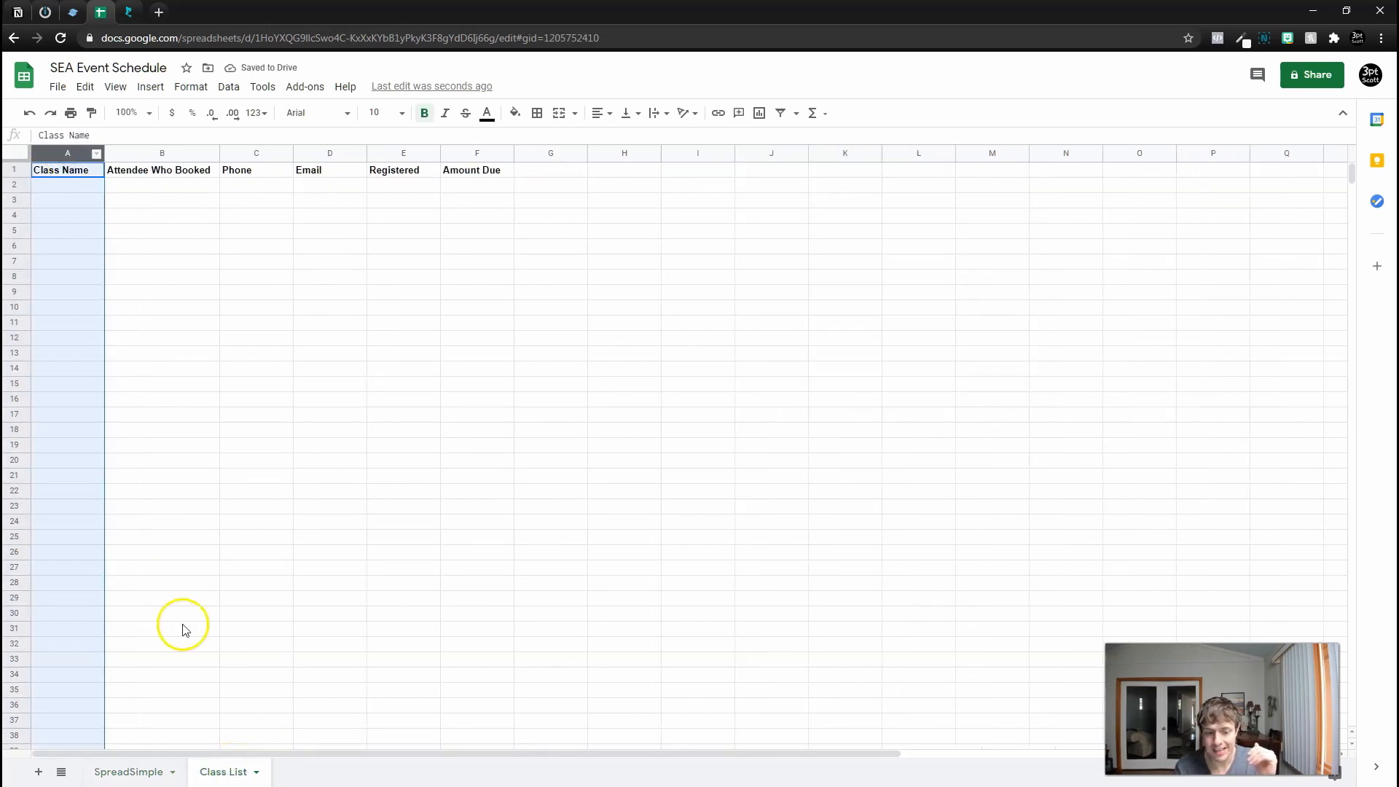
{"action": "left_click", "coordinate": [148, 771]}
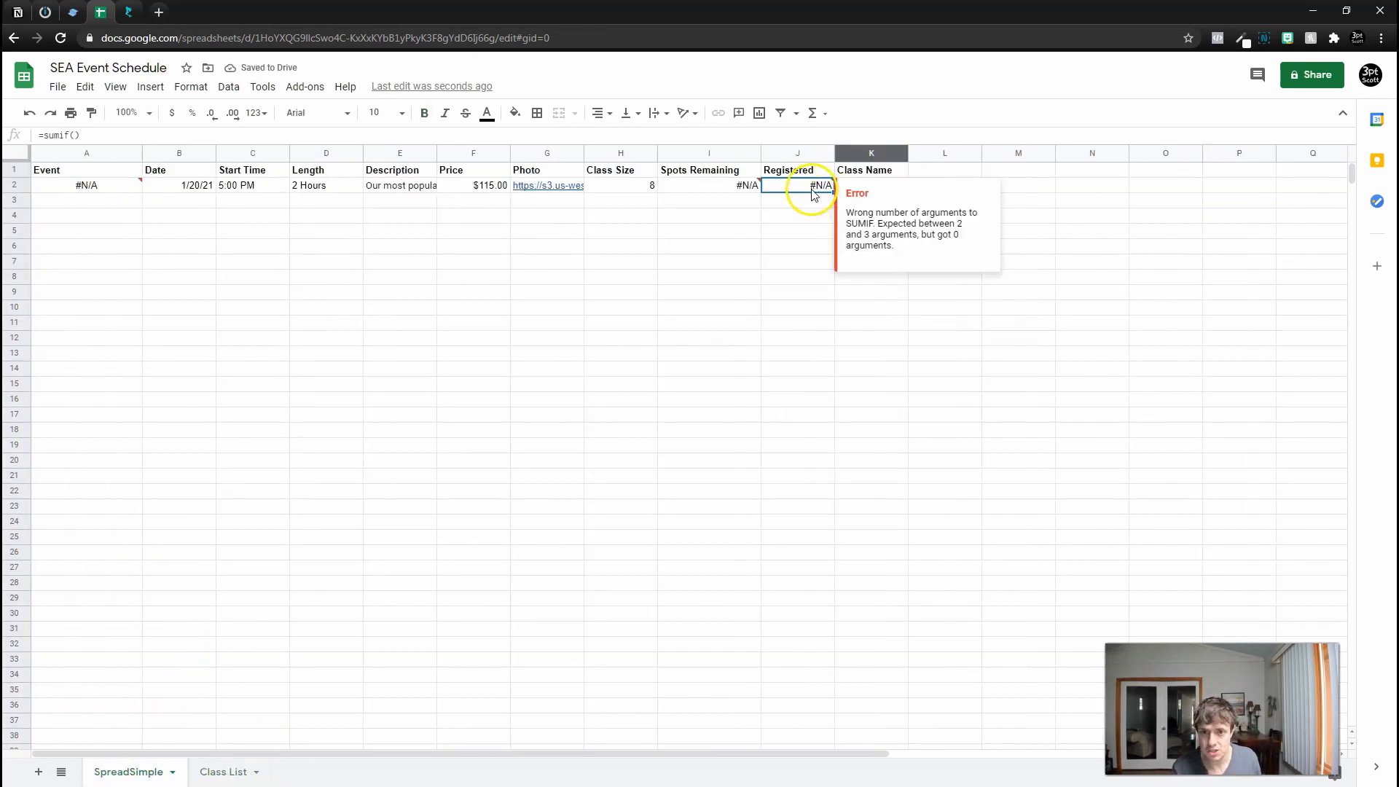
{"action": "left_click", "coordinate": [98, 138]}
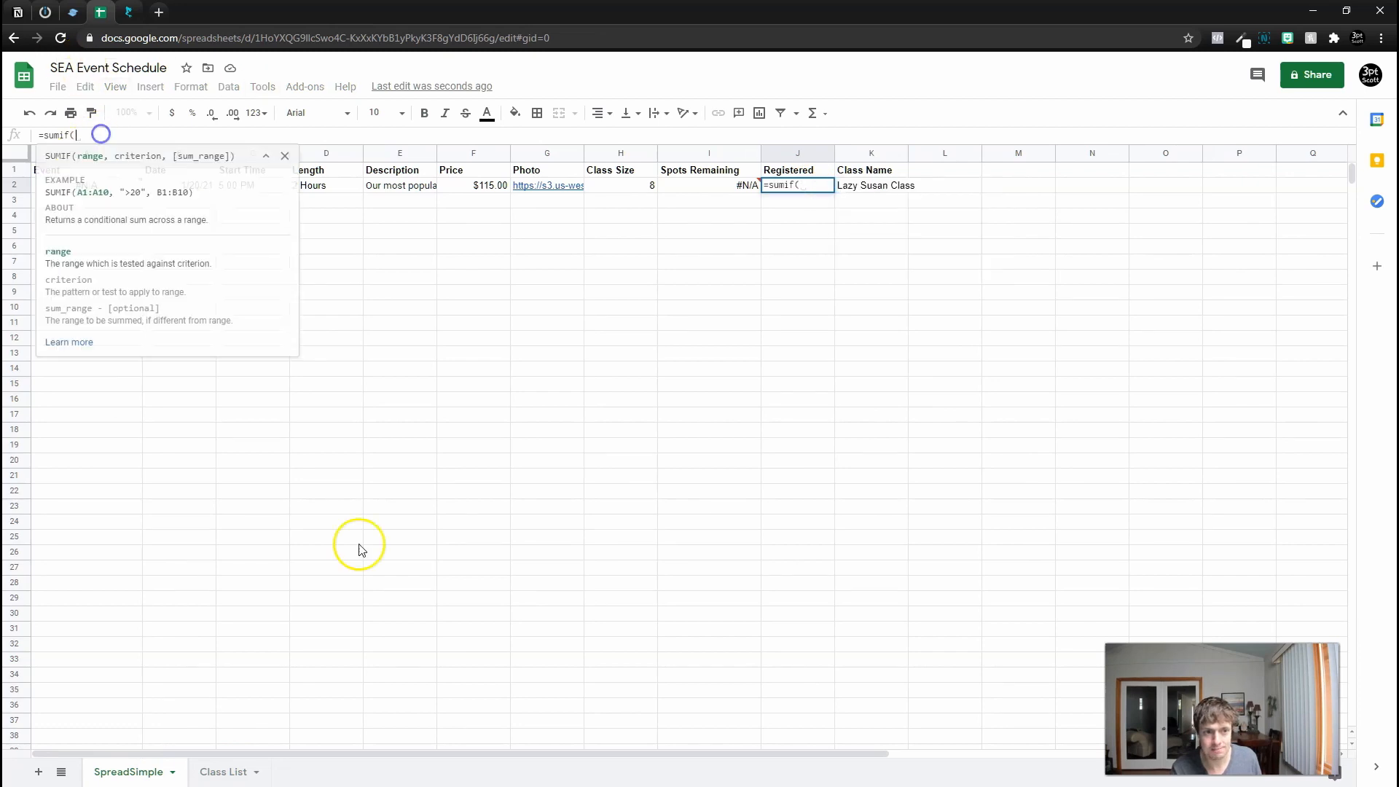
{"action": "left_click", "coordinate": [237, 774]}
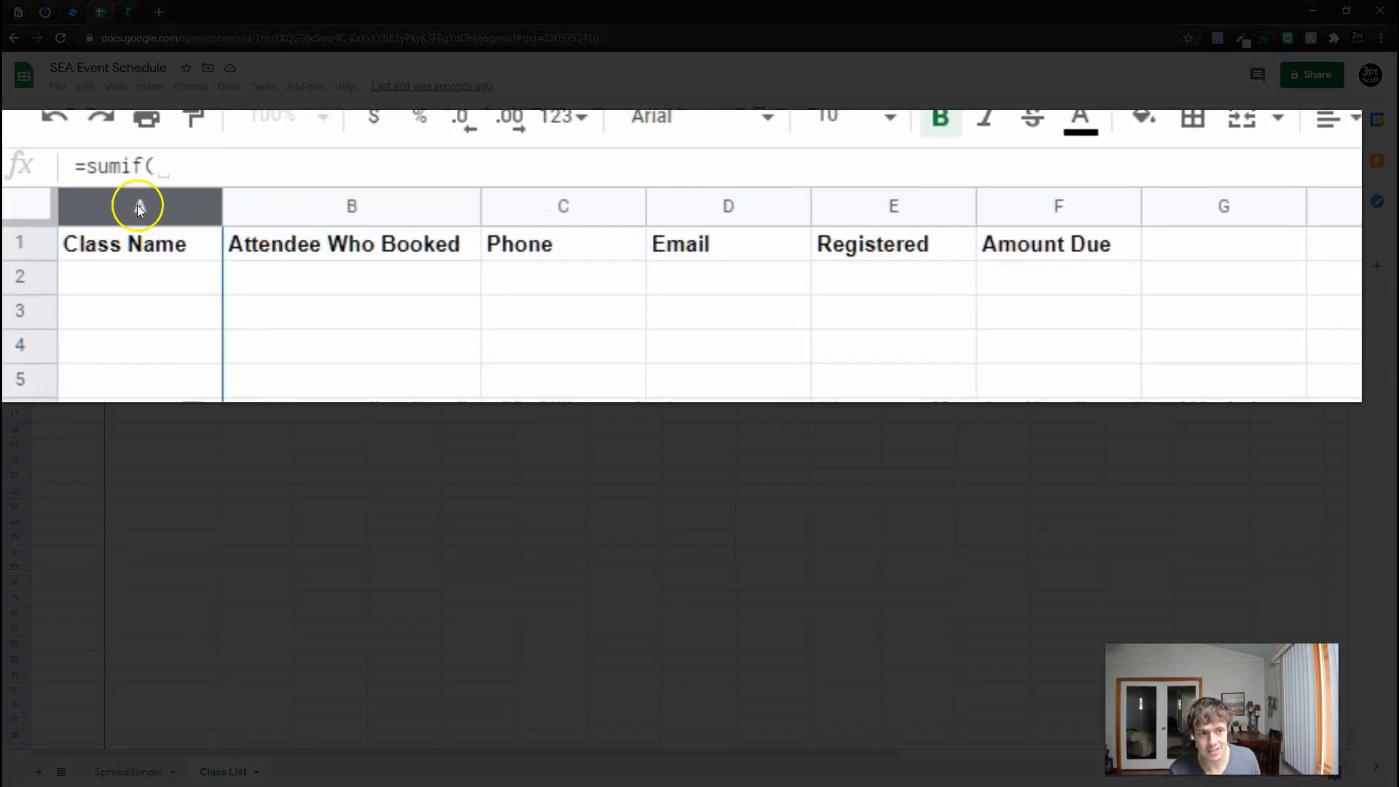
{"action": "left_click", "coordinate": [67, 154]}
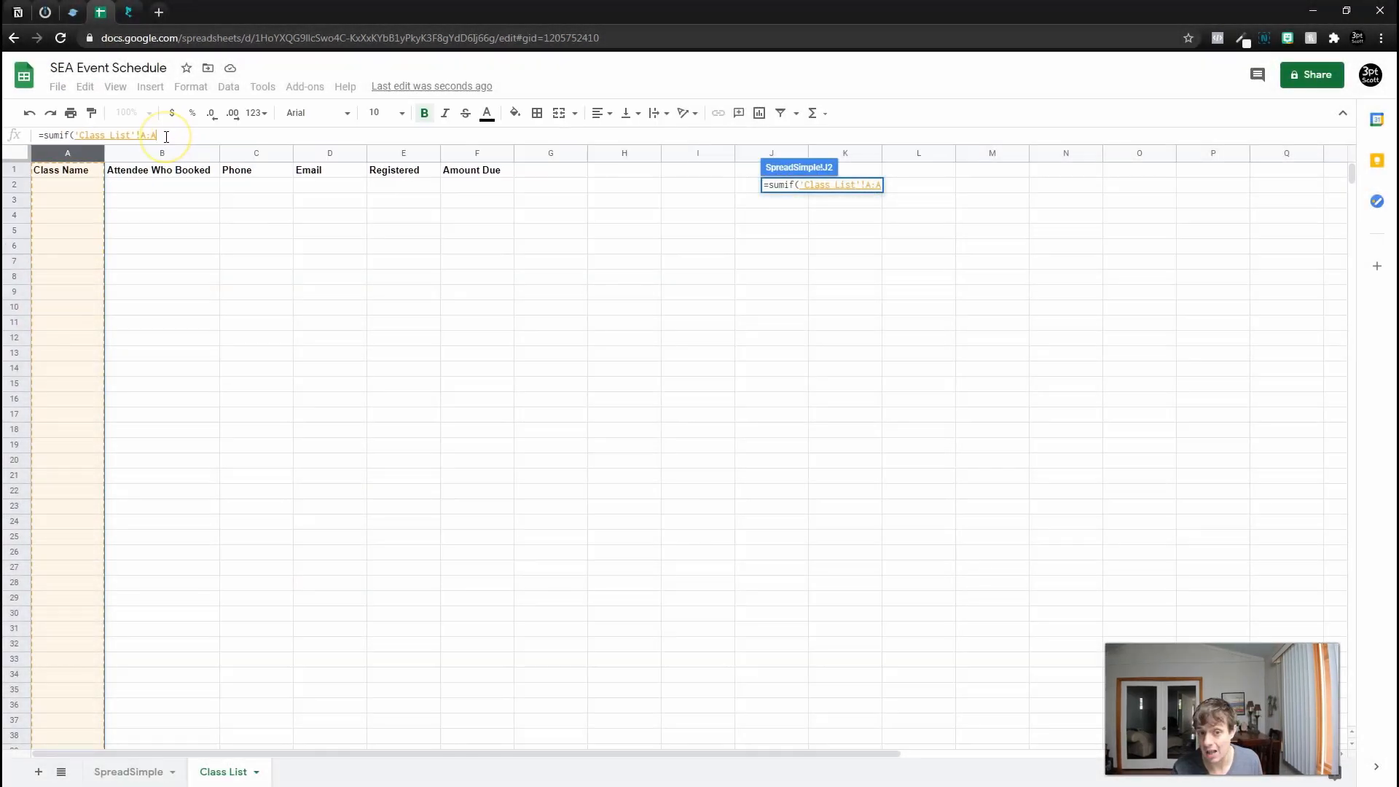
- Complete the J2 formula as =sumif('Class List'!A:A,K2,'Class List'!E:E) to add up the registrations for the class
{"action": "type", "text": ","}
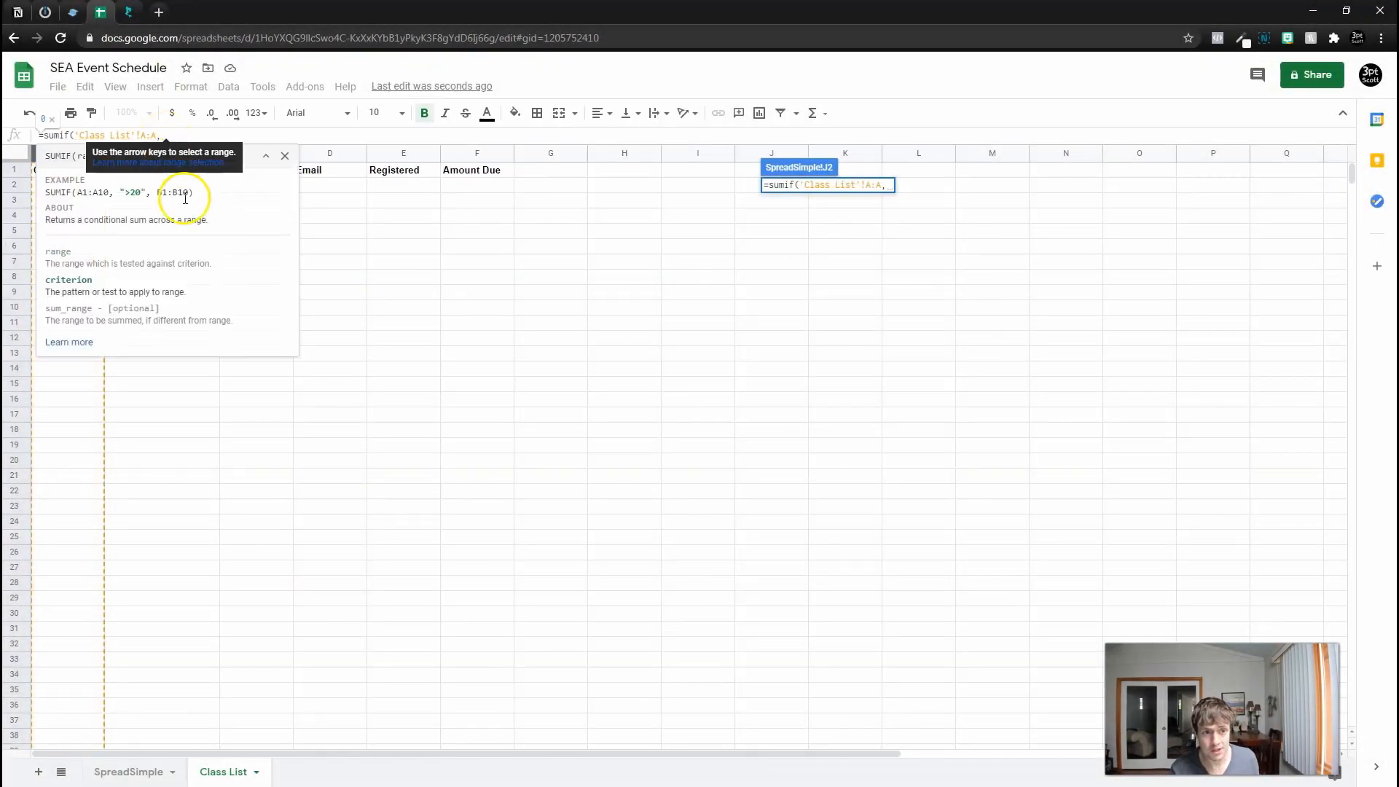
{"action": "left_click", "coordinate": [156, 774]}
{"action": "left_click", "coordinate": [906, 188]}
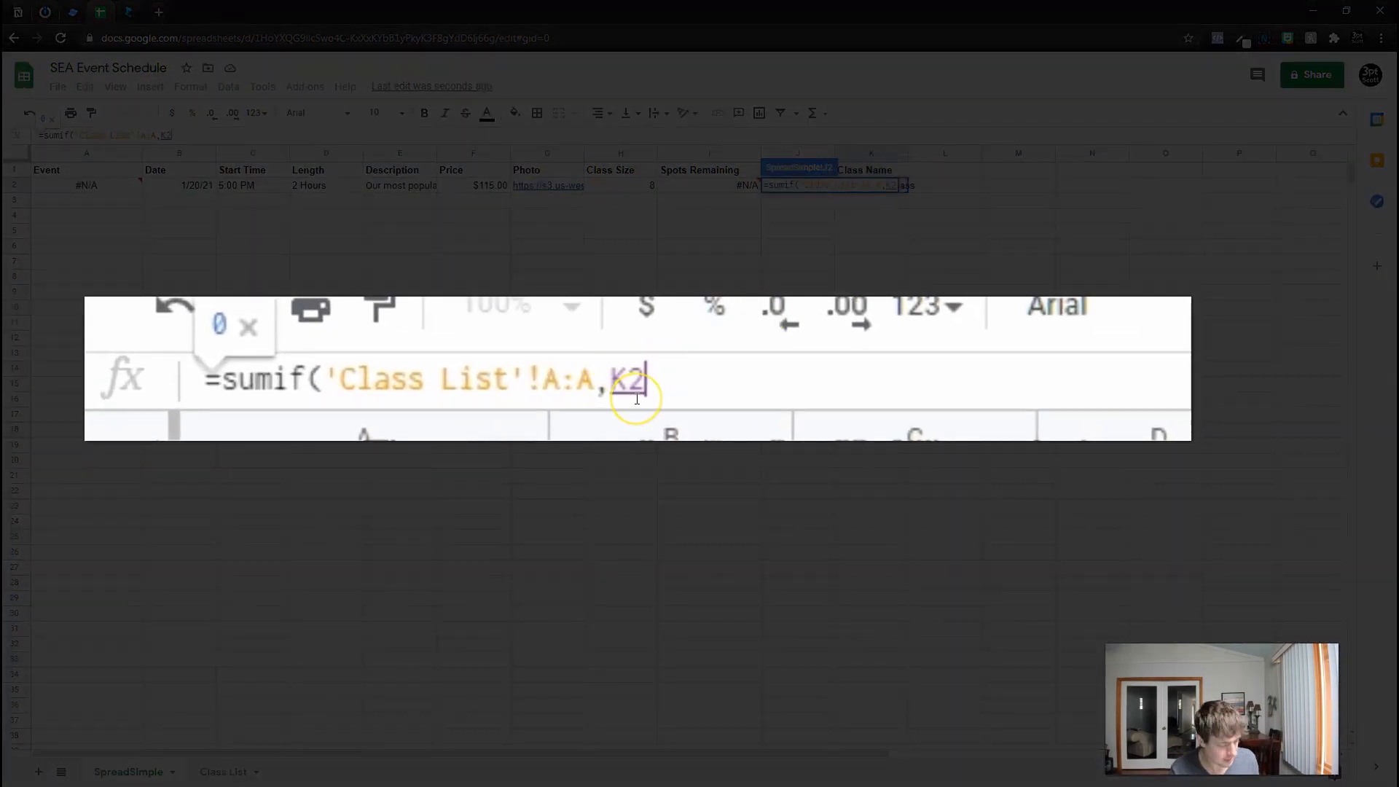
{"action": "type", "text": ","}
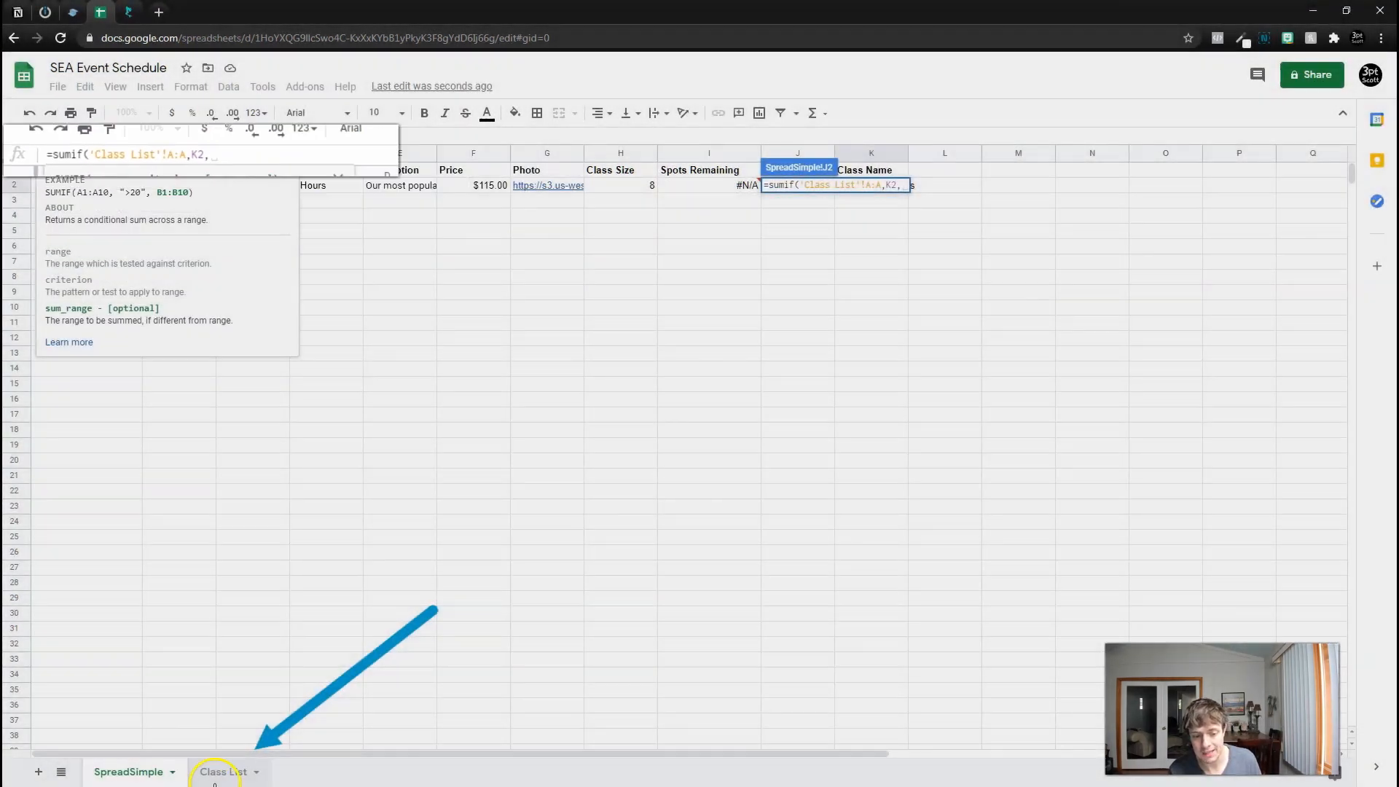
{"action": "left_click", "coordinate": [218, 776]}
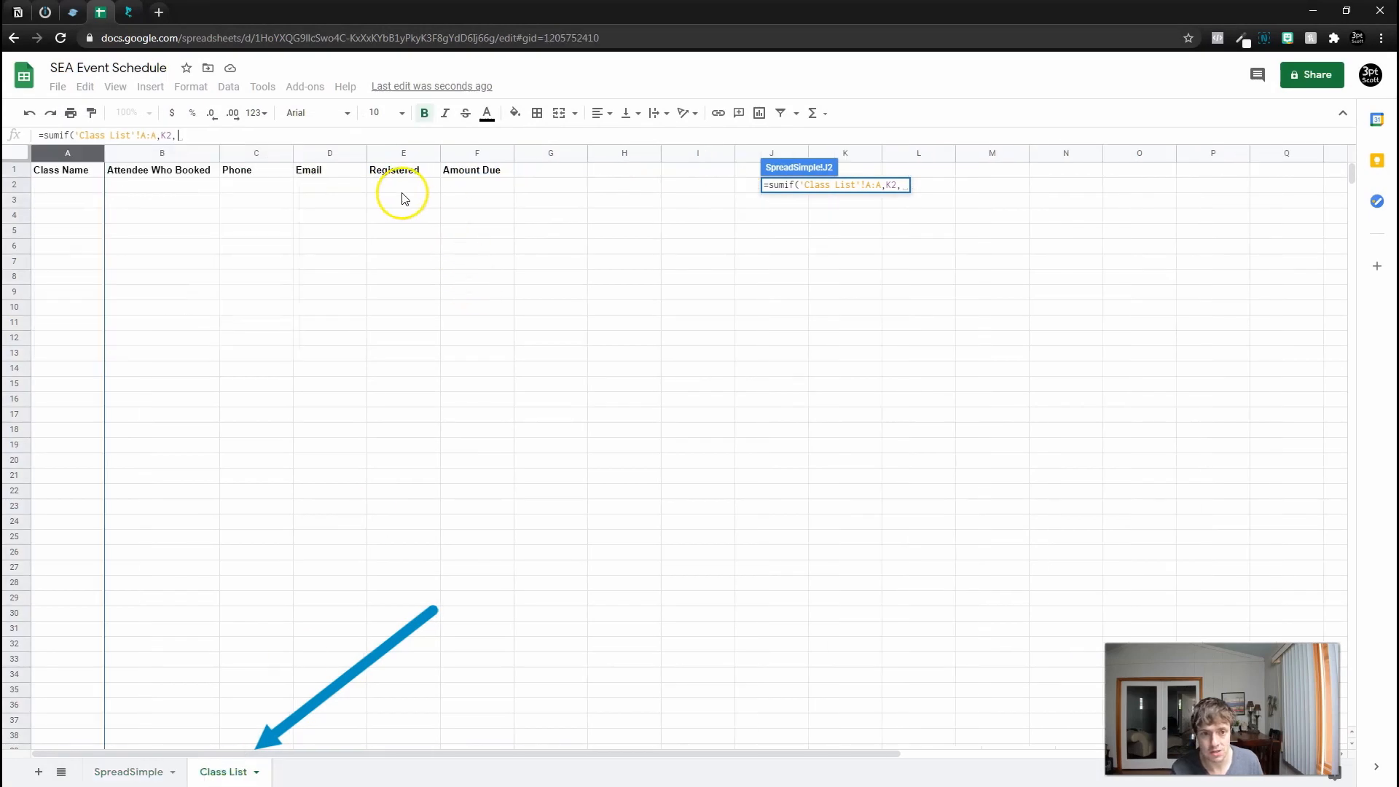
{"action": "left_click", "coordinate": [403, 153]}
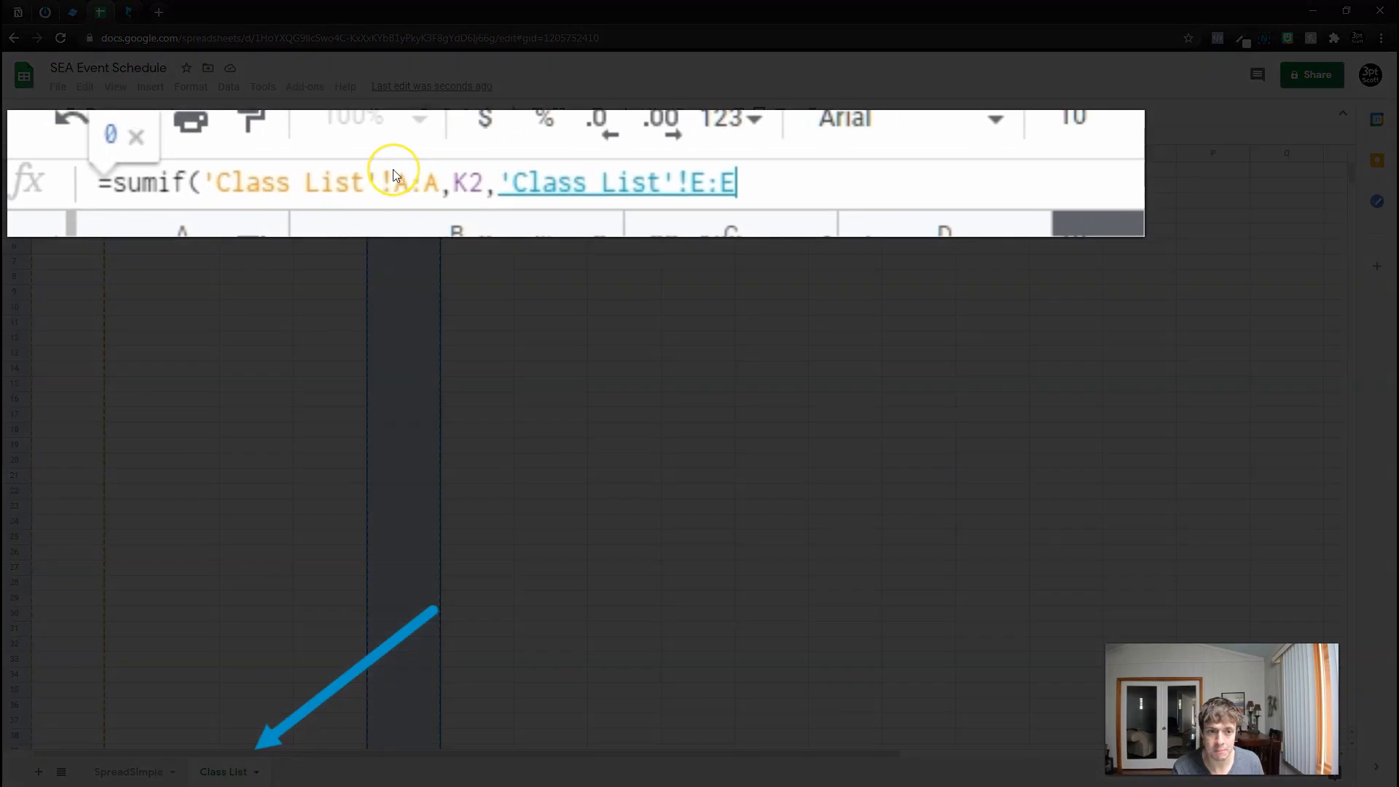
{"action": "type", "text": ")"}
{"action": "key", "text": "Return"}
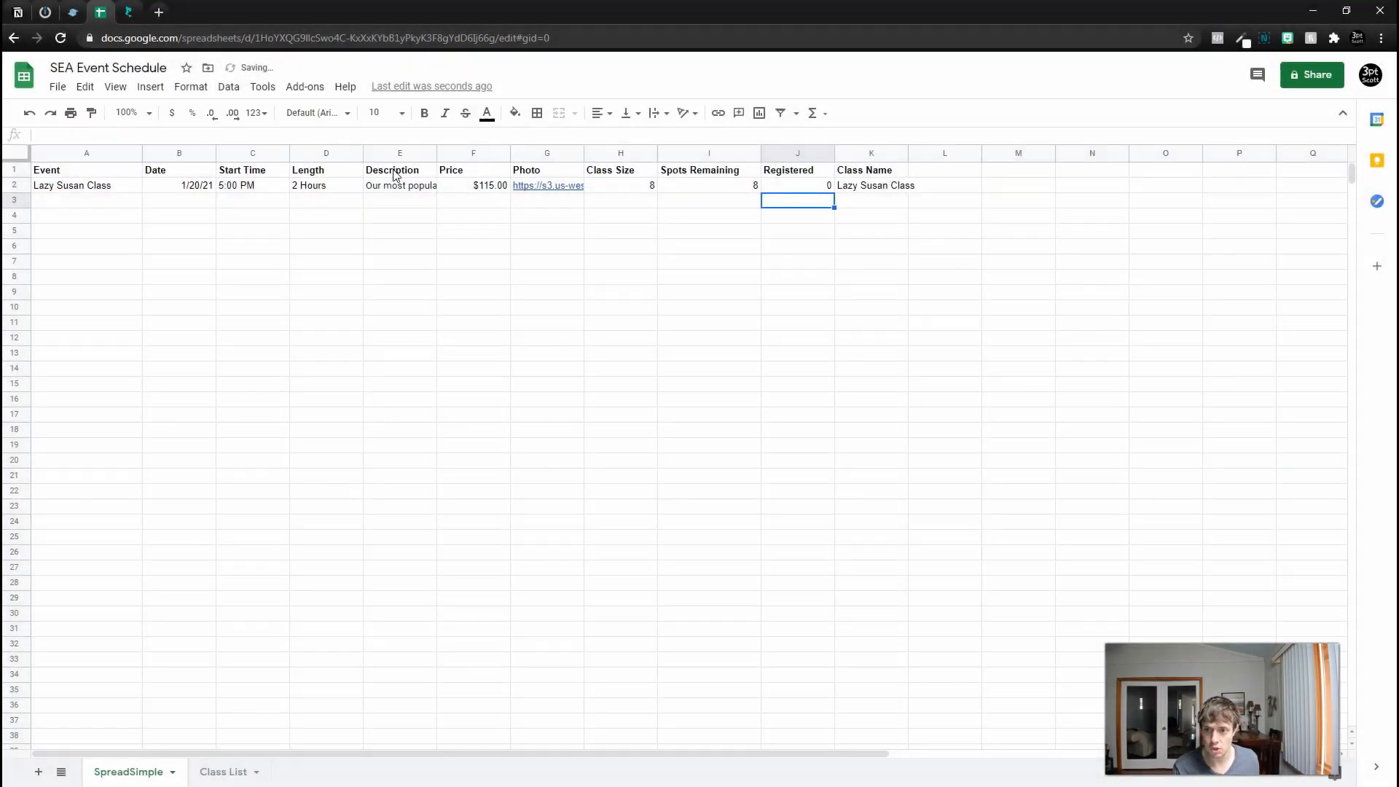
{"action": "left_click", "coordinate": [864, 187]}
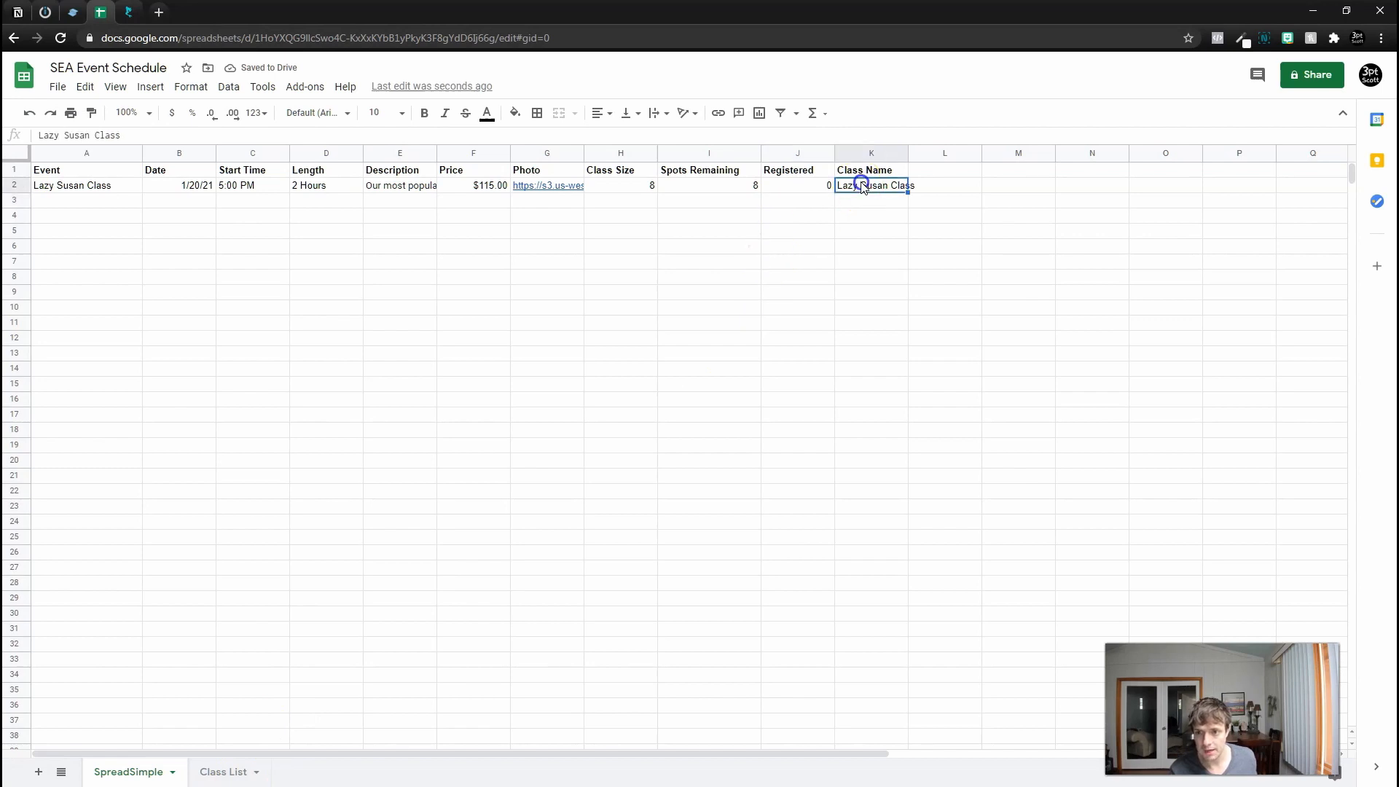
{"action": "left_click", "coordinate": [806, 216]}
{"action": "left_click_drag", "start_coordinate": [869, 202], "coordinate": [87, 131]}
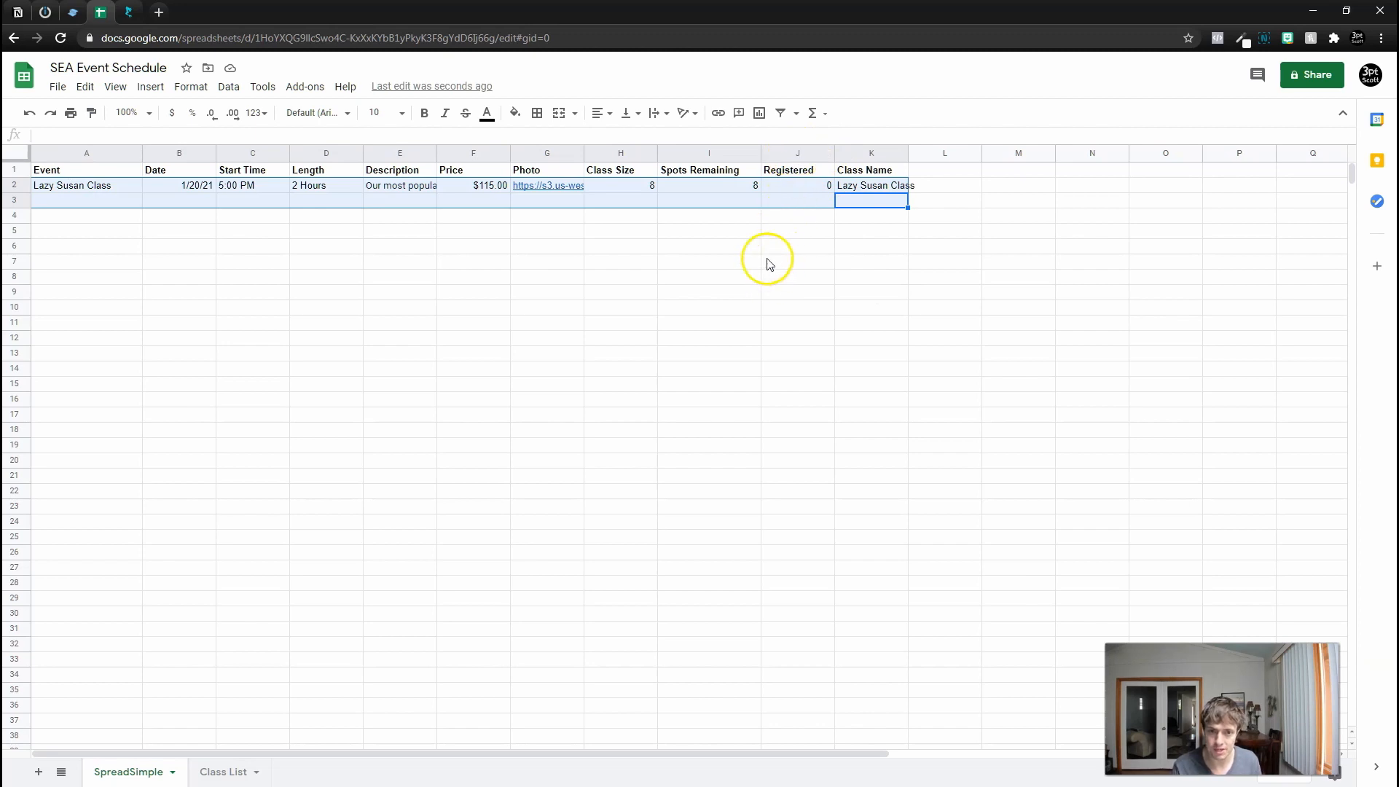
{"action": "left_click", "coordinate": [655, 280]}
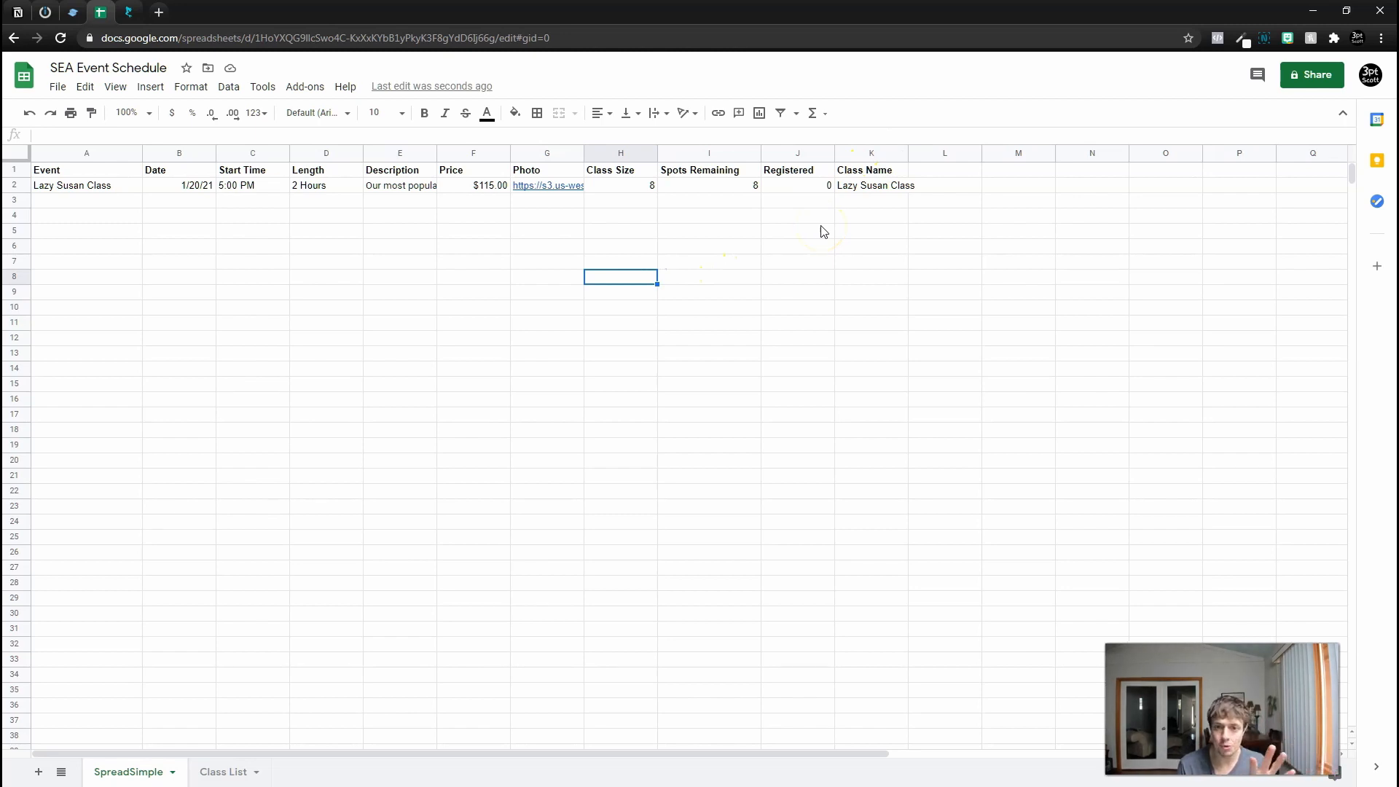
{"action": "left_click_drag", "start_coordinate": [859, 206], "coordinate": [32, 681]}
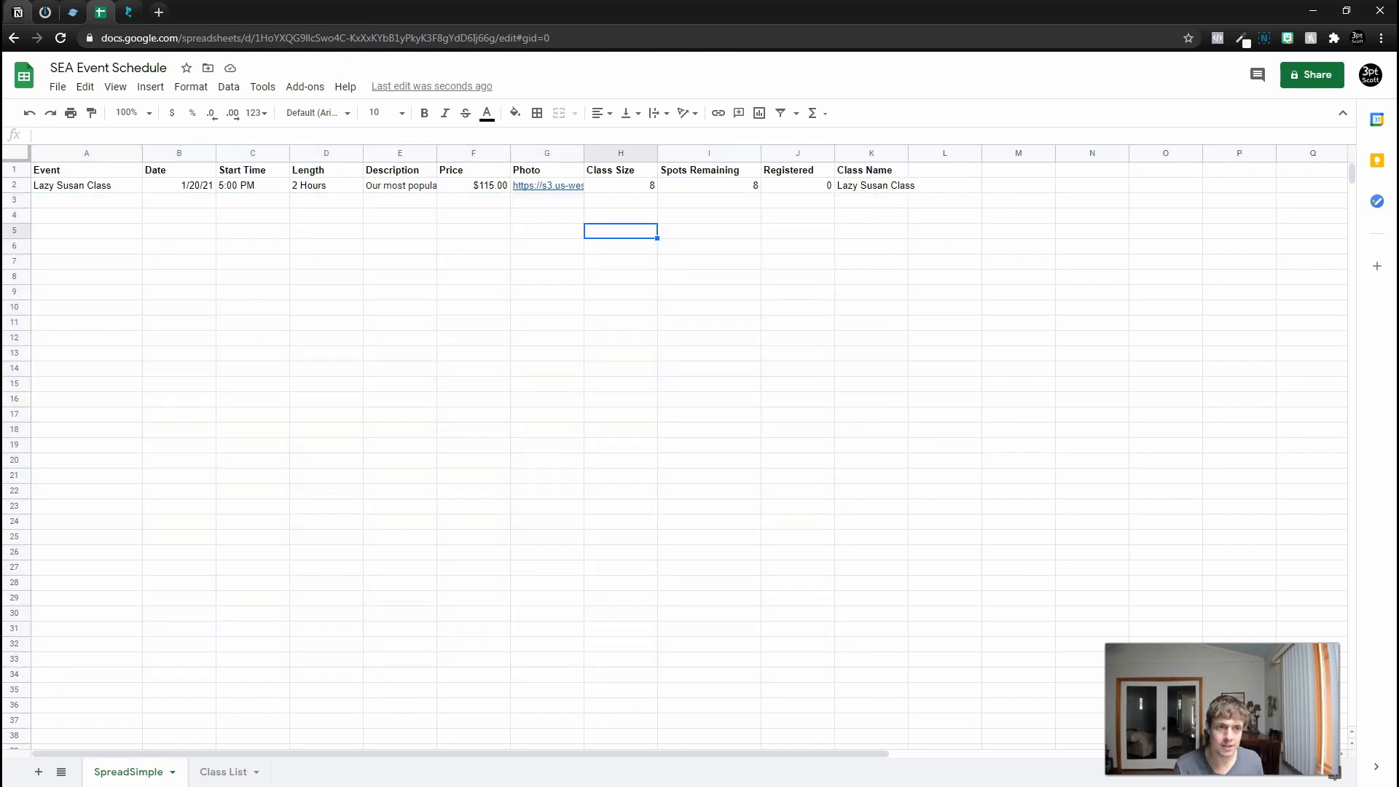
{"action": "left_click", "coordinate": [75, 13]}
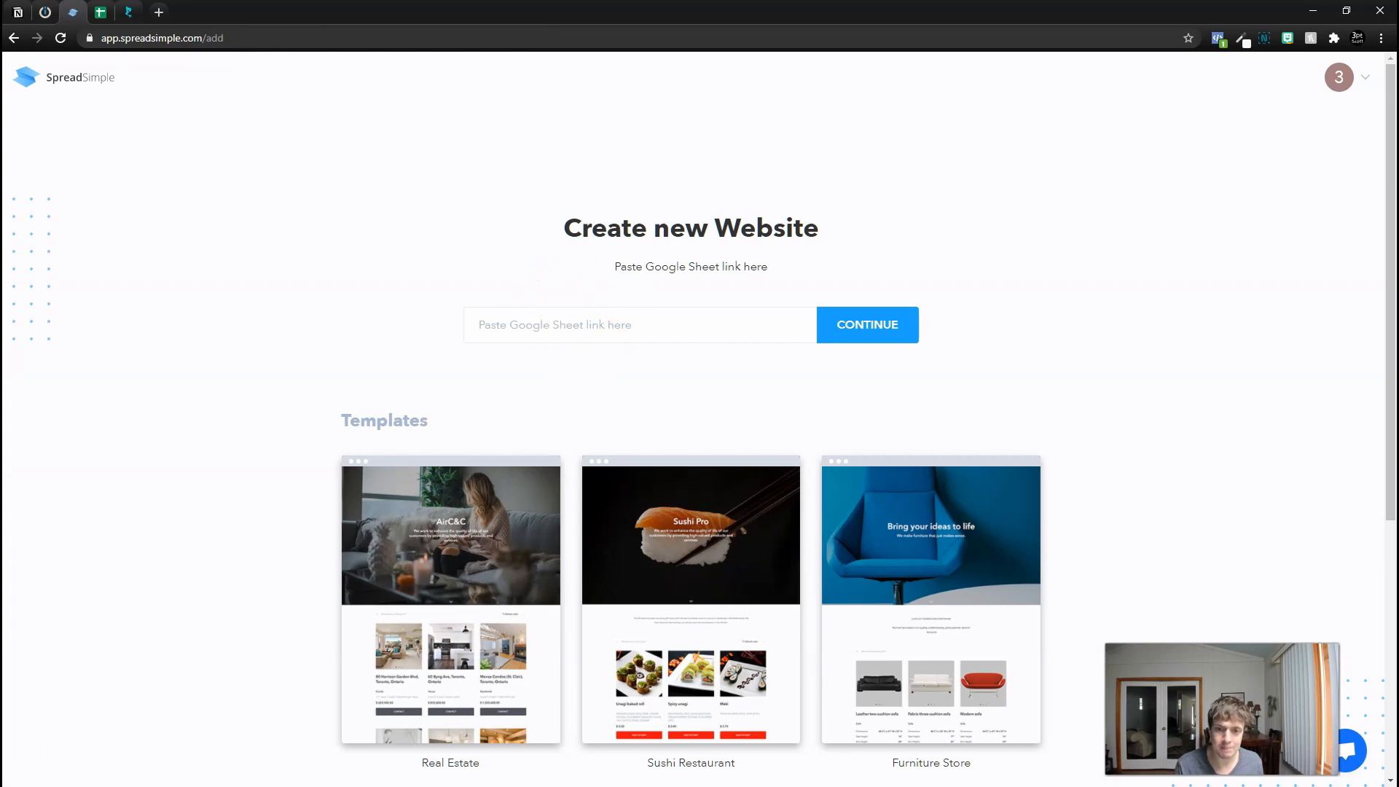
{"action": "left_click", "coordinate": [95, 12]}
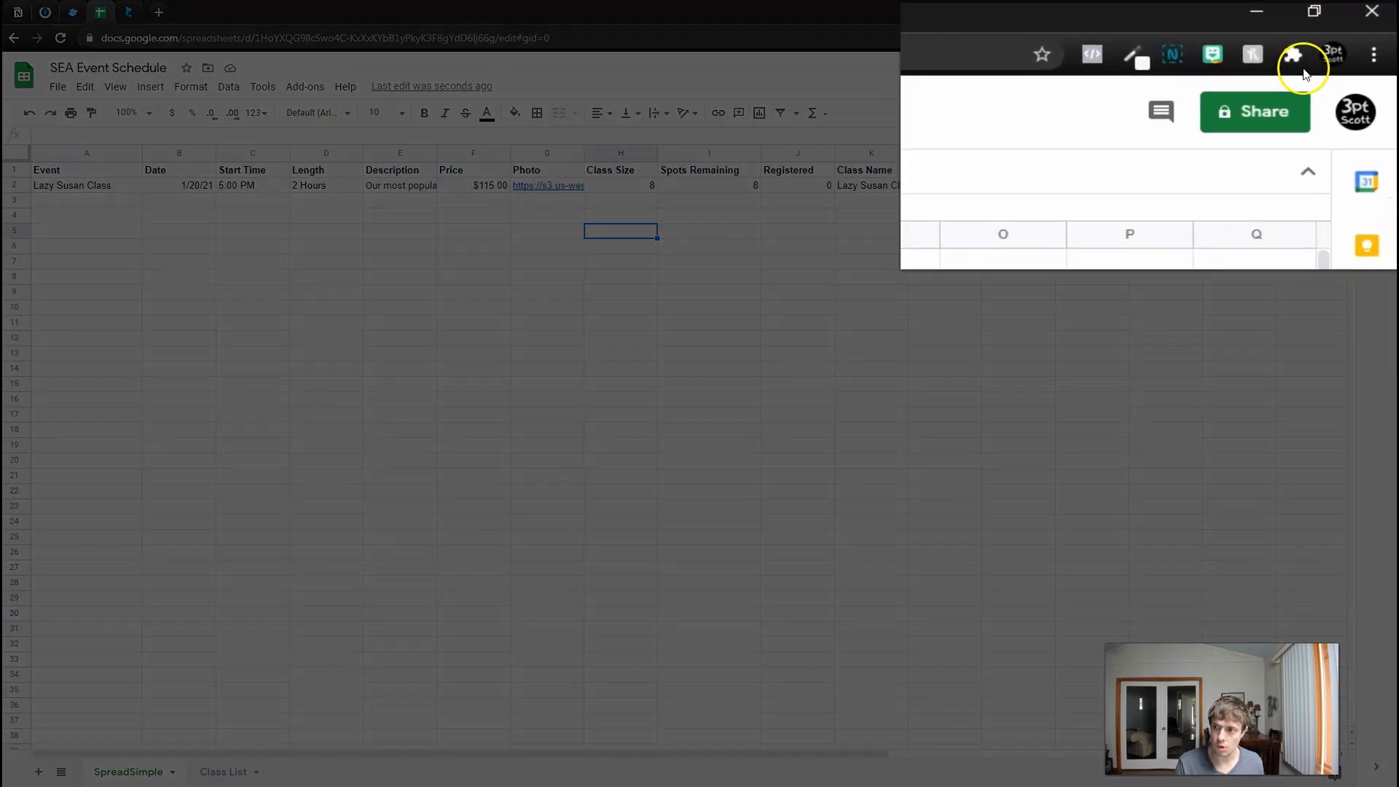
- Change the spreadsheet's sharing to anyone with the link and copy its link
{"action": "left_click", "coordinate": [1312, 72]}
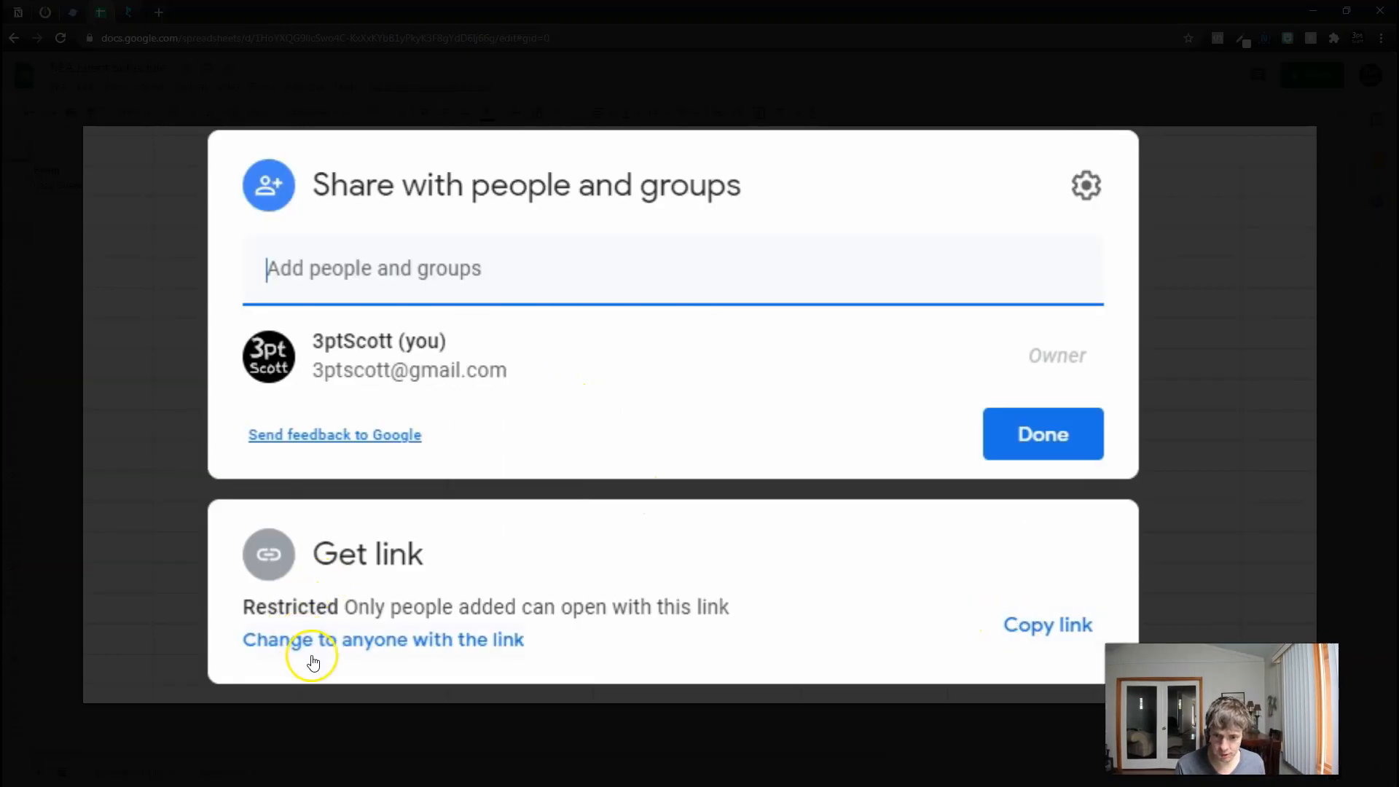
{"action": "left_click", "coordinate": [313, 641]}
{"action": "left_click", "coordinate": [1014, 468]}
{"action": "left_click", "coordinate": [1040, 625]}
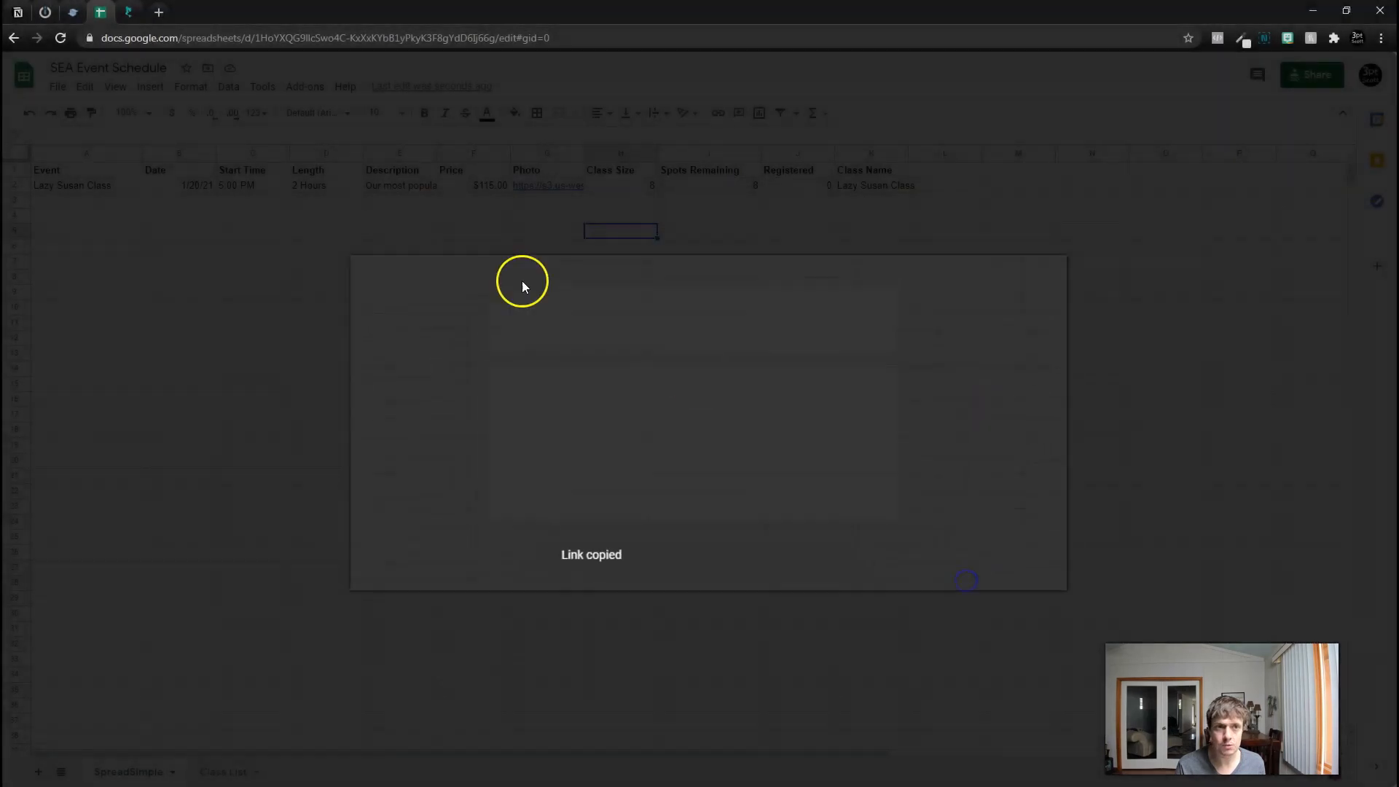
- Switch to SpreadSimple and create a new website from the copied Google Sheet link
{"action": "left_click", "coordinate": [76, 11]}
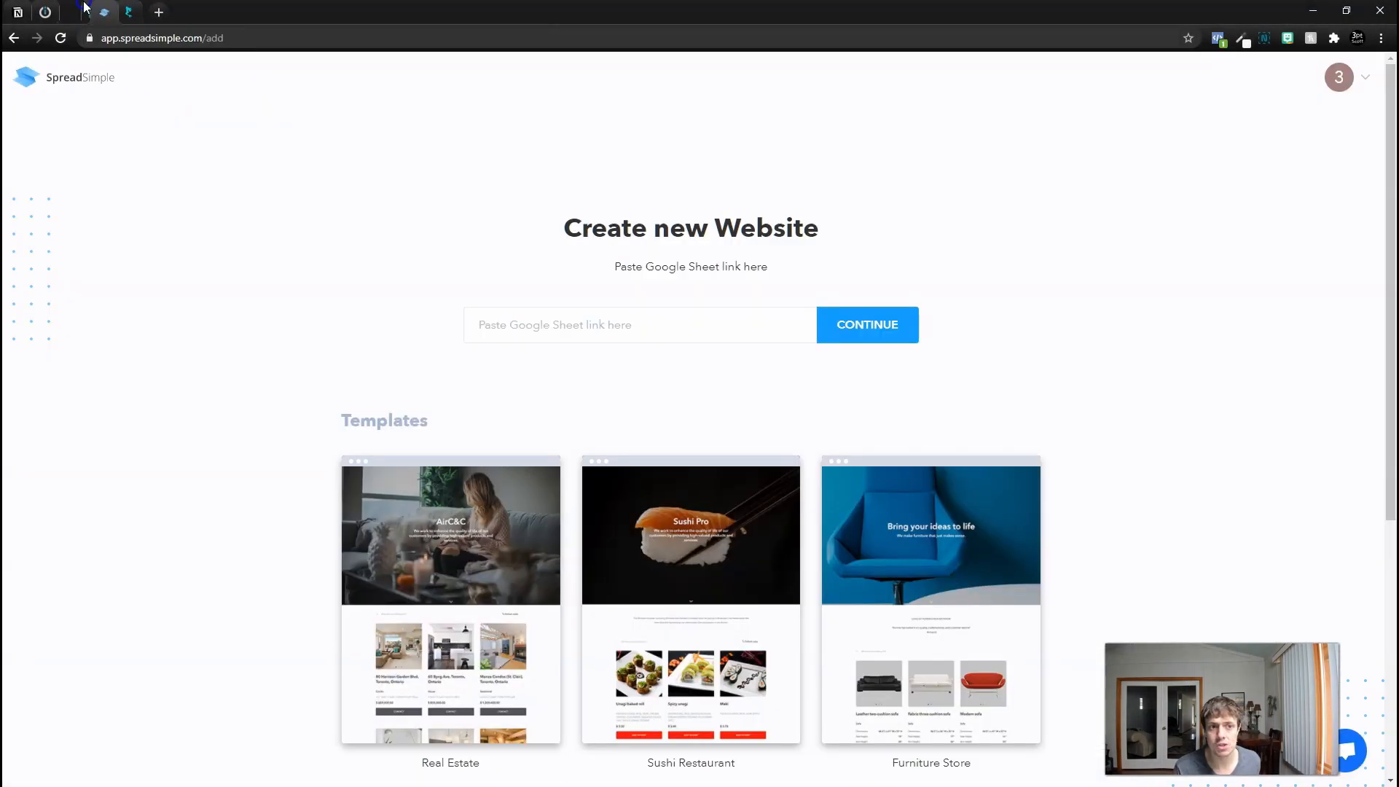
{"action": "left_click", "coordinate": [603, 323]}
{"action": "key", "text": "ctrl+v"}
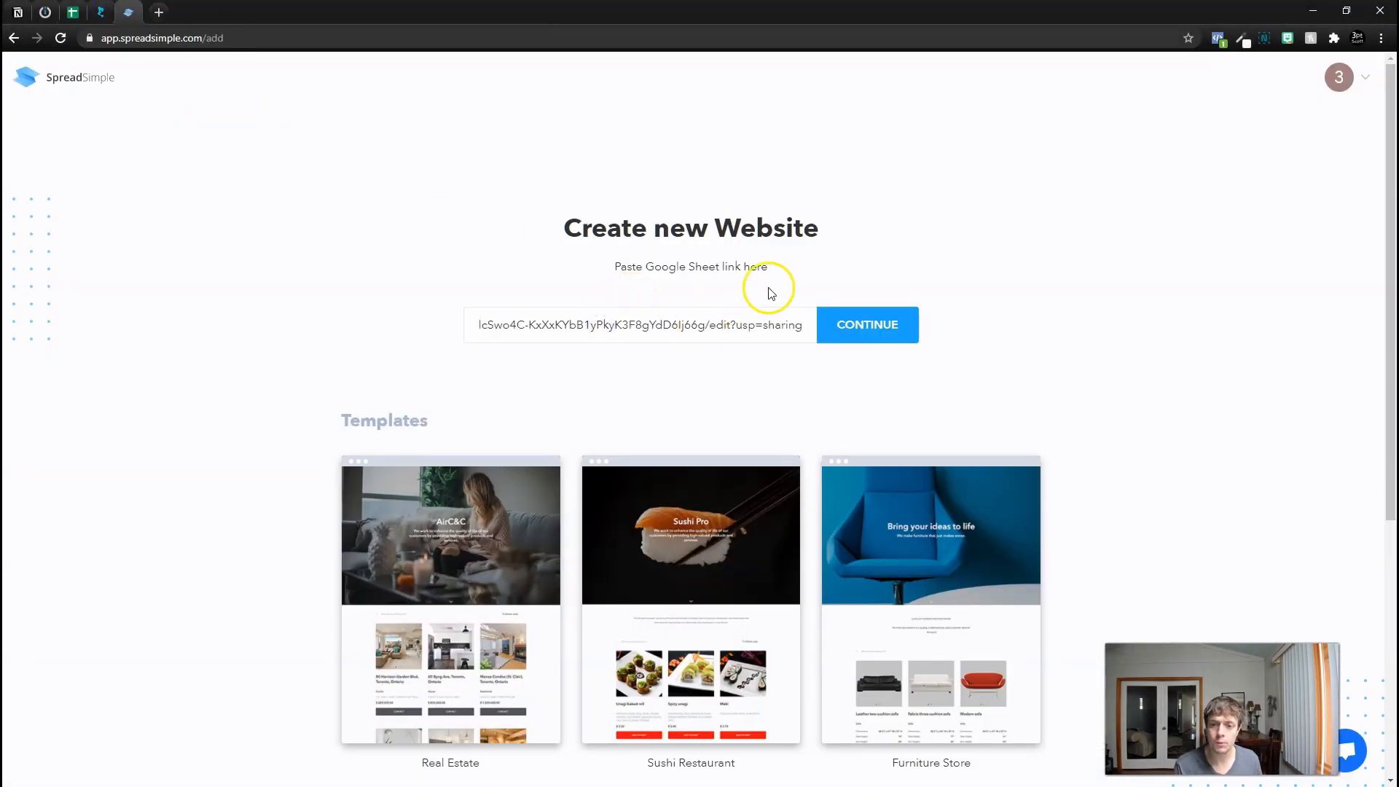
{"action": "left_click", "coordinate": [865, 328]}
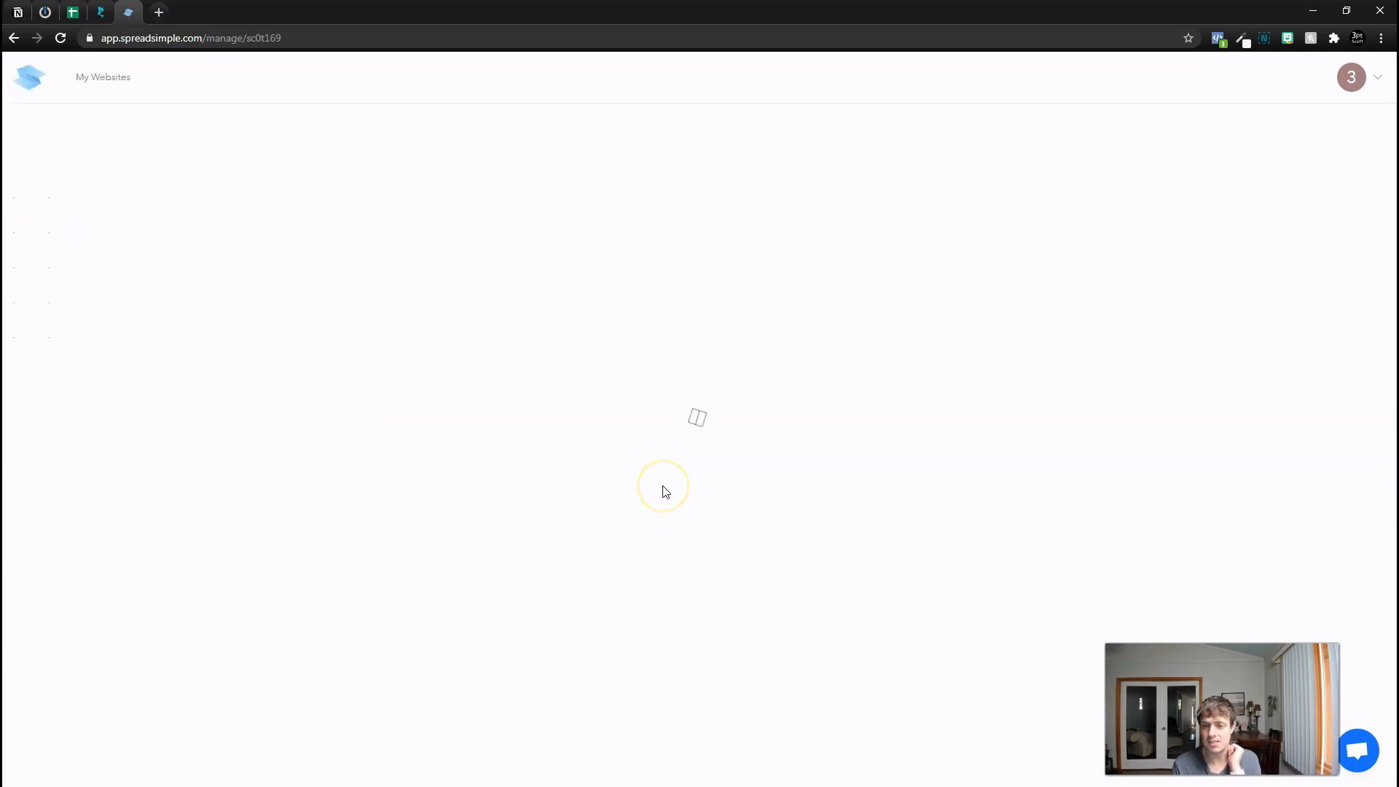
- Map the items list Title to the Event column and the Subtitle to the Date column
{"action": "scroll", "coordinate": [692, 417], "scroll_direction": "down", "scroll_amount": 2}
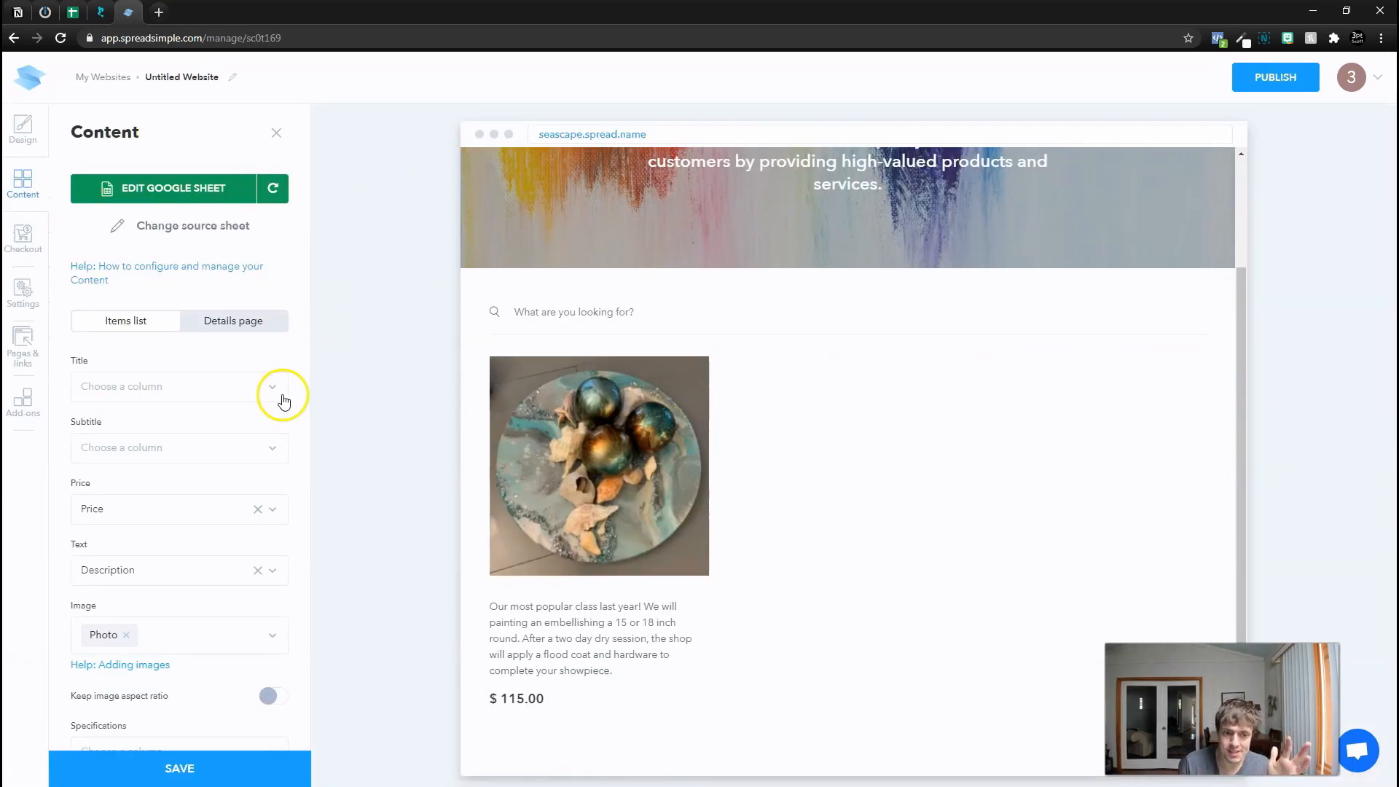
{"action": "left_click", "coordinate": [206, 391]}
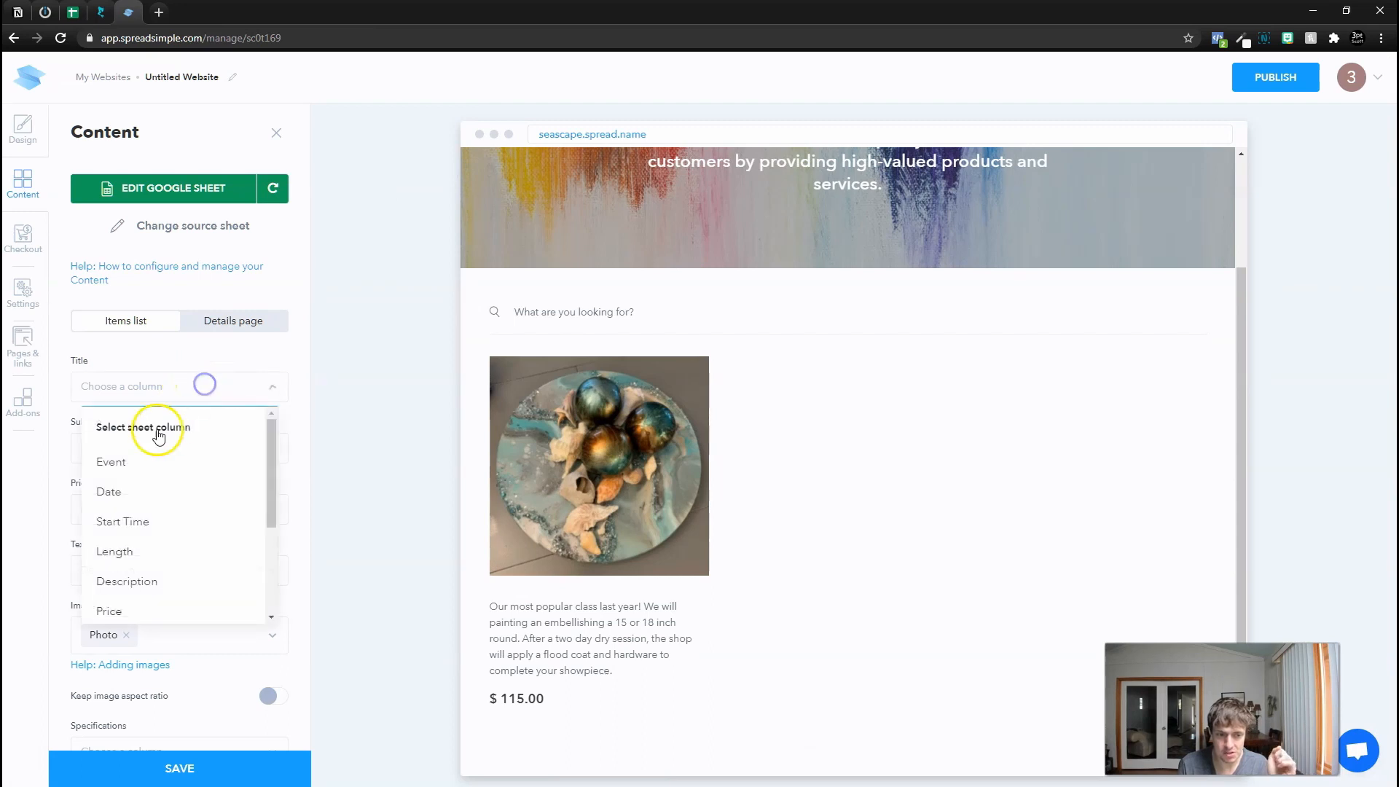
{"action": "left_click", "coordinate": [118, 471]}
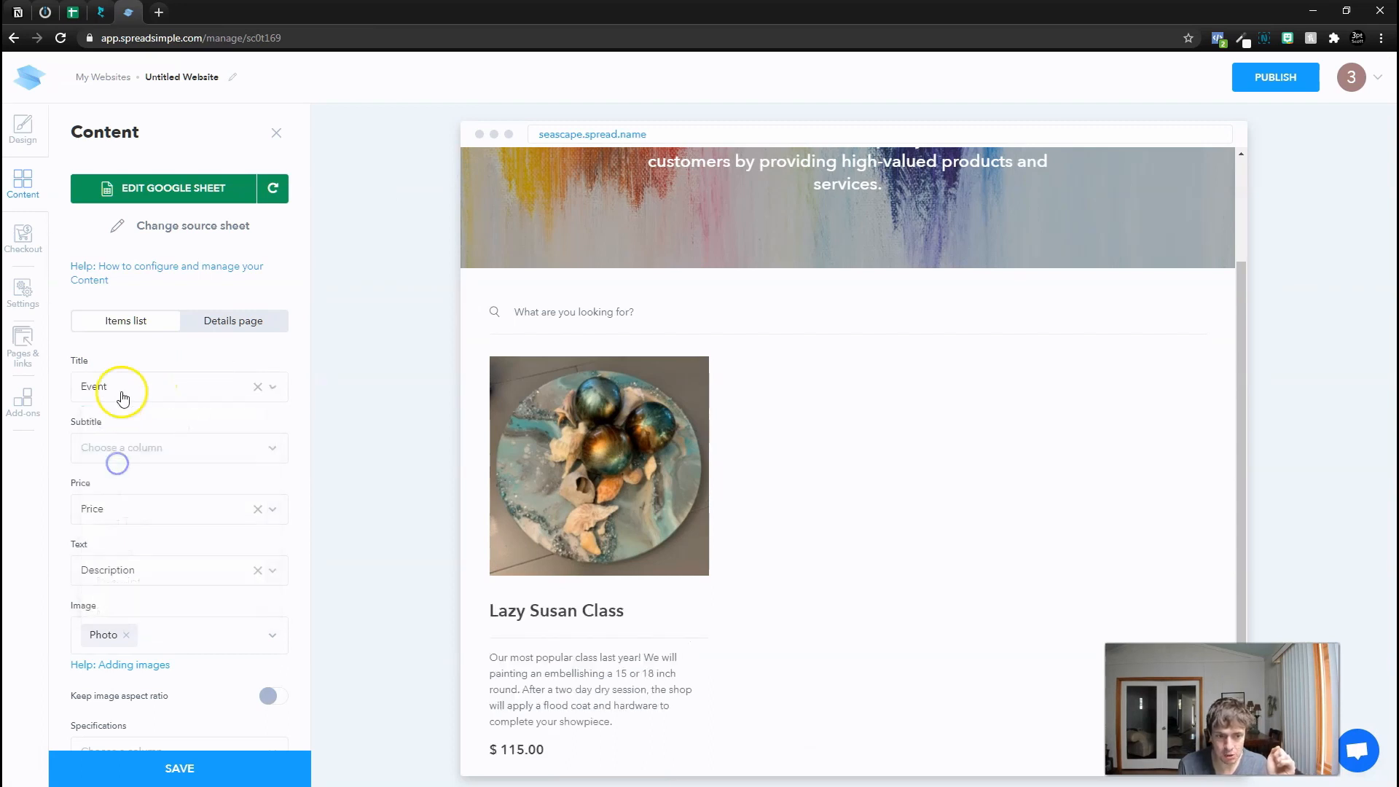
{"action": "left_click", "coordinate": [132, 457]}
{"action": "left_click", "coordinate": [120, 551]}
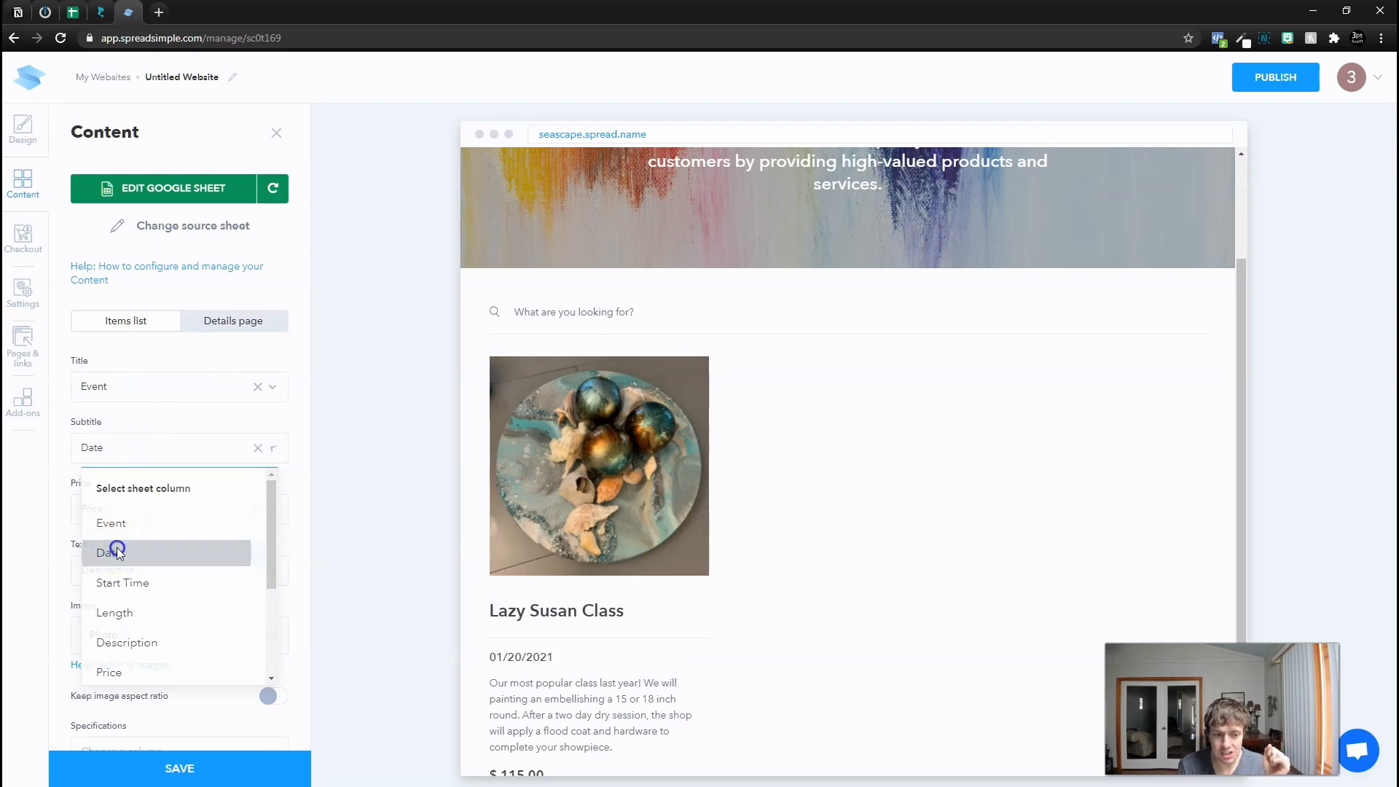
- Add the Date, Start Time, Length, Class Size and Spots Remaining columns as the items list's Specifications
{"action": "scroll", "coordinate": [127, 540], "scroll_direction": "down", "scroll_amount": 5}
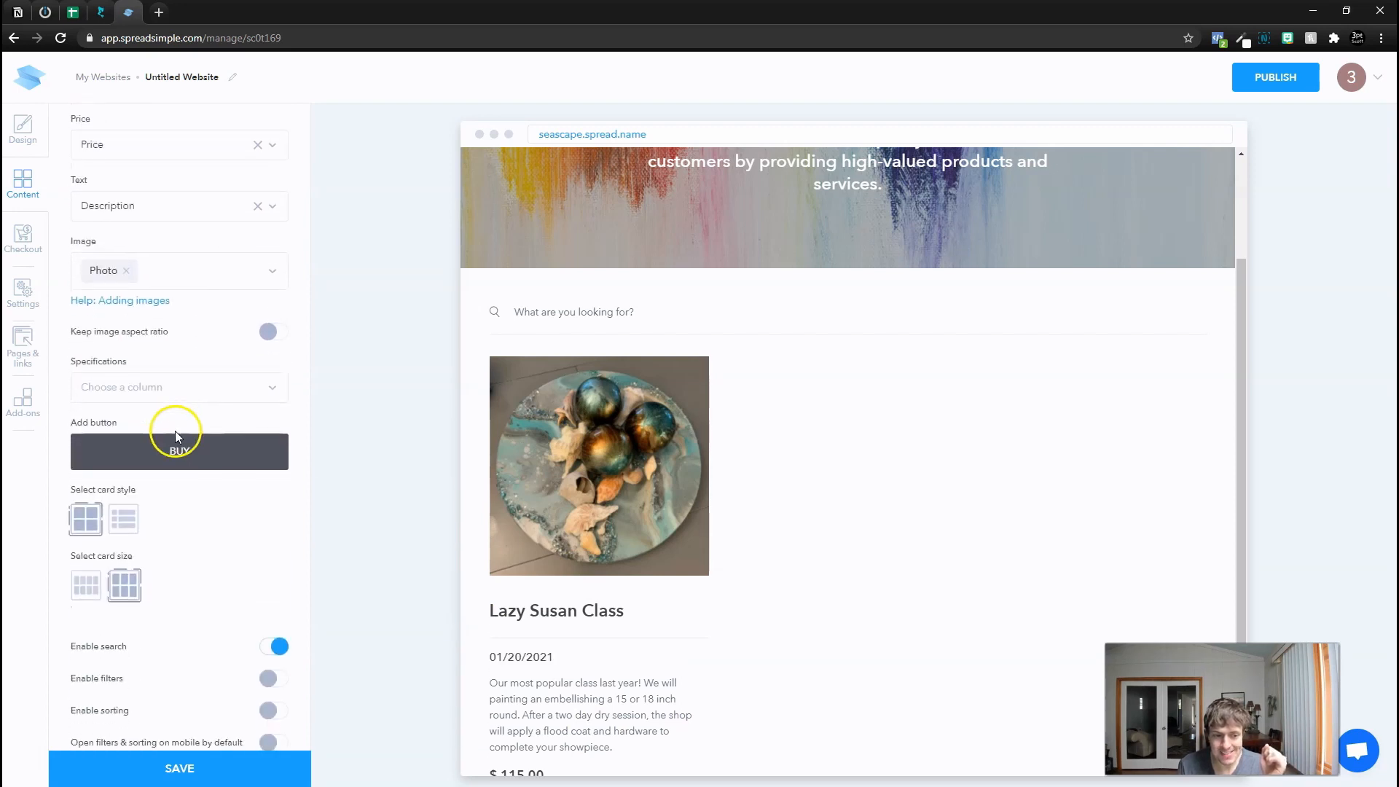
{"action": "left_click", "coordinate": [203, 387]}
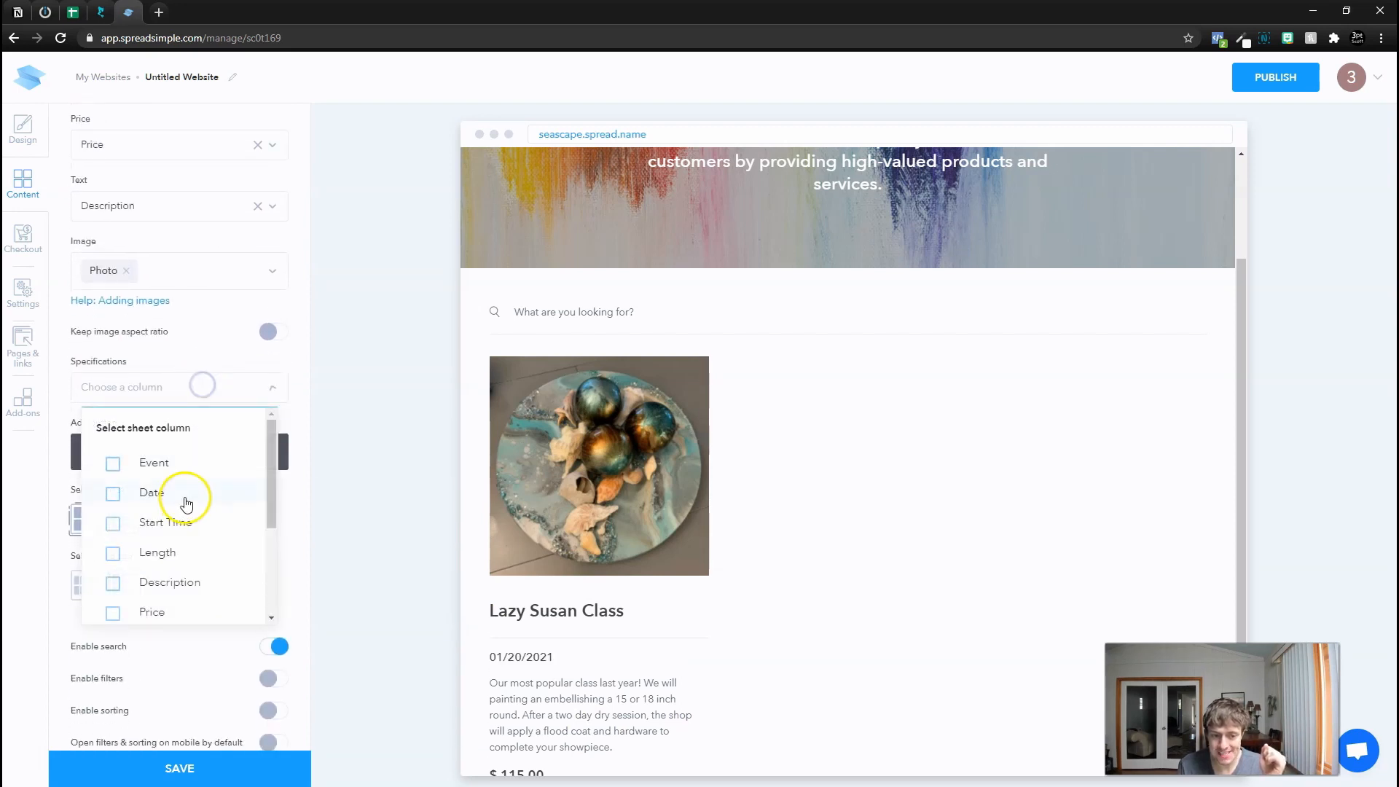
{"action": "left_click", "coordinate": [112, 496]}
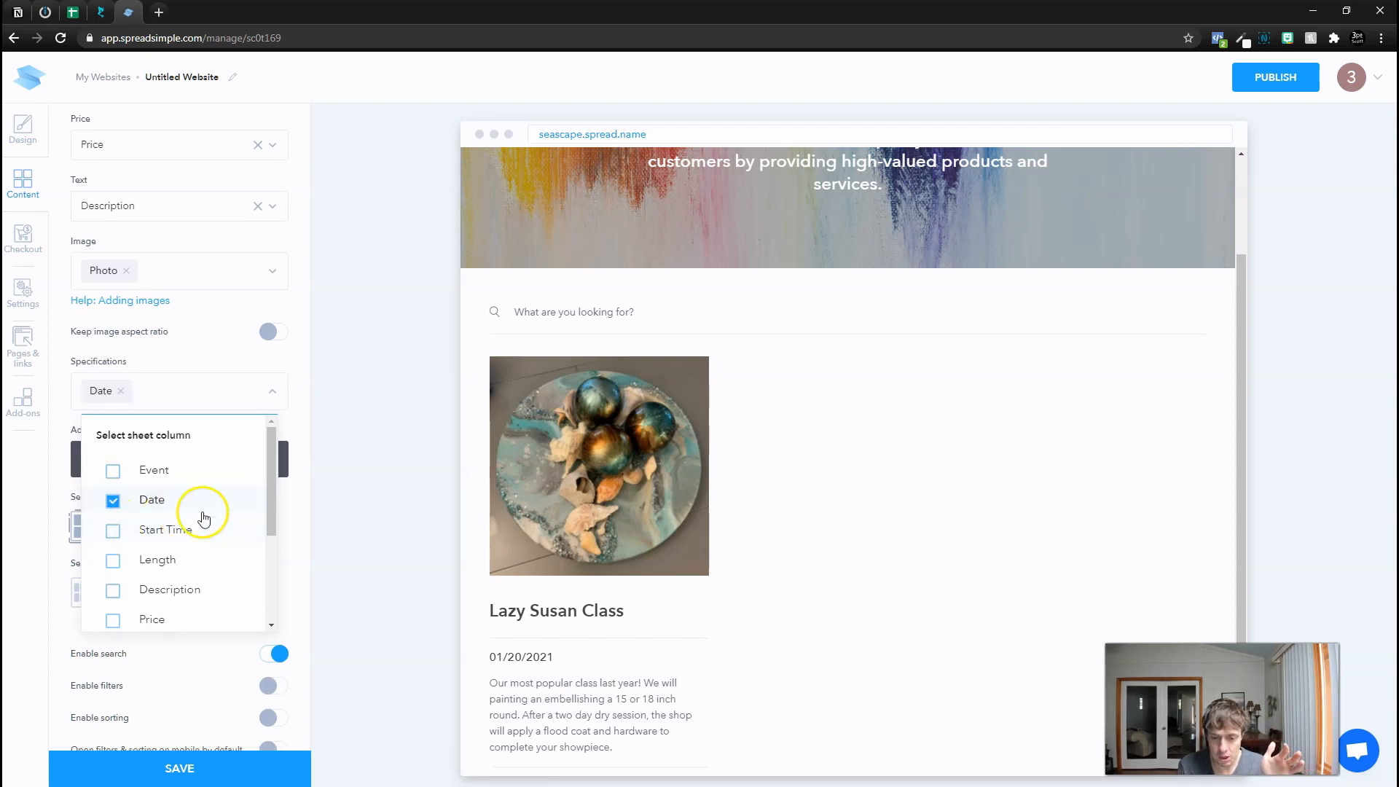
{"action": "scroll", "coordinate": [117, 538], "scroll_direction": "down", "scroll_amount": 1}
{"action": "left_click", "coordinate": [114, 457]}
{"action": "left_click", "coordinate": [117, 488]}
{"action": "scroll", "coordinate": [109, 572], "scroll_direction": "down", "scroll_amount": 1}
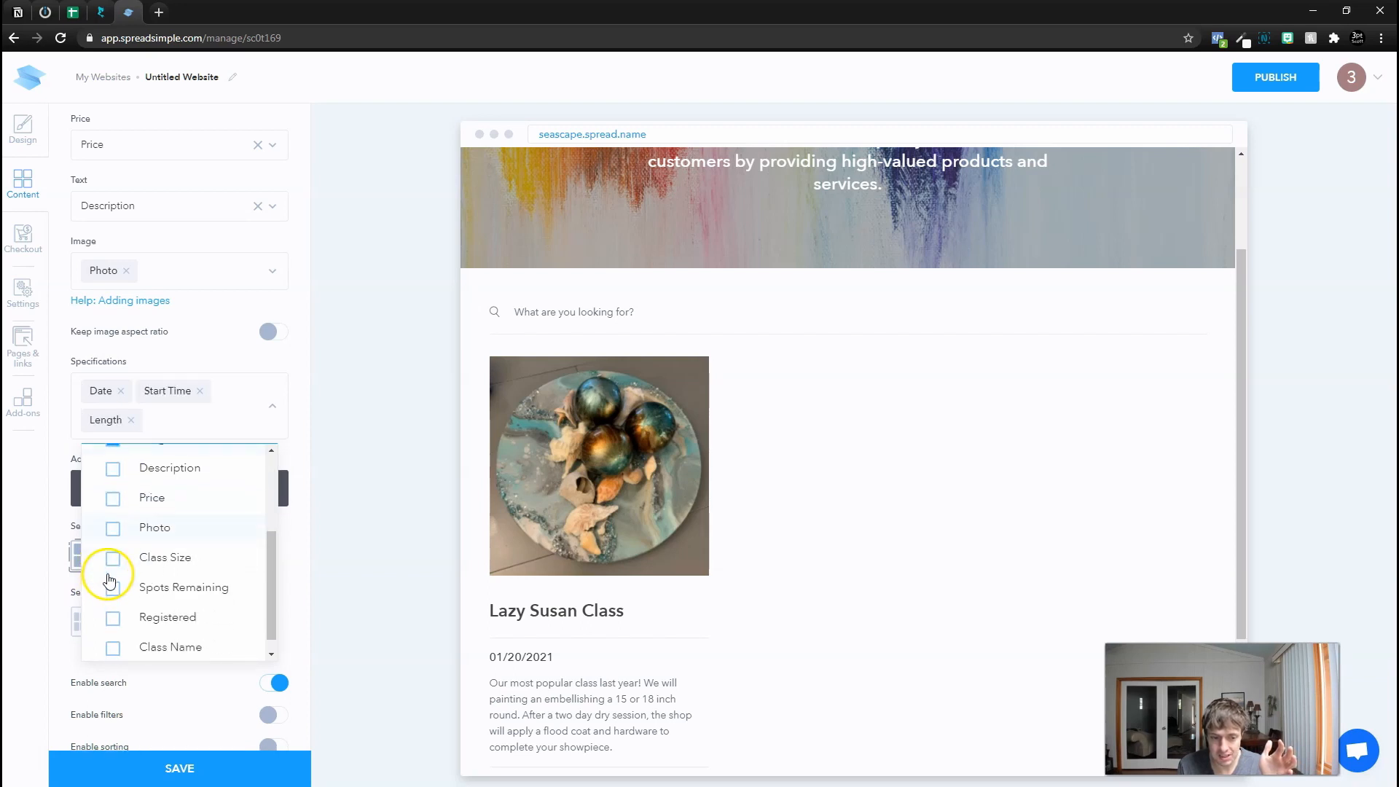
{"action": "left_click", "coordinate": [109, 540]}
{"action": "left_click", "coordinate": [114, 580]}
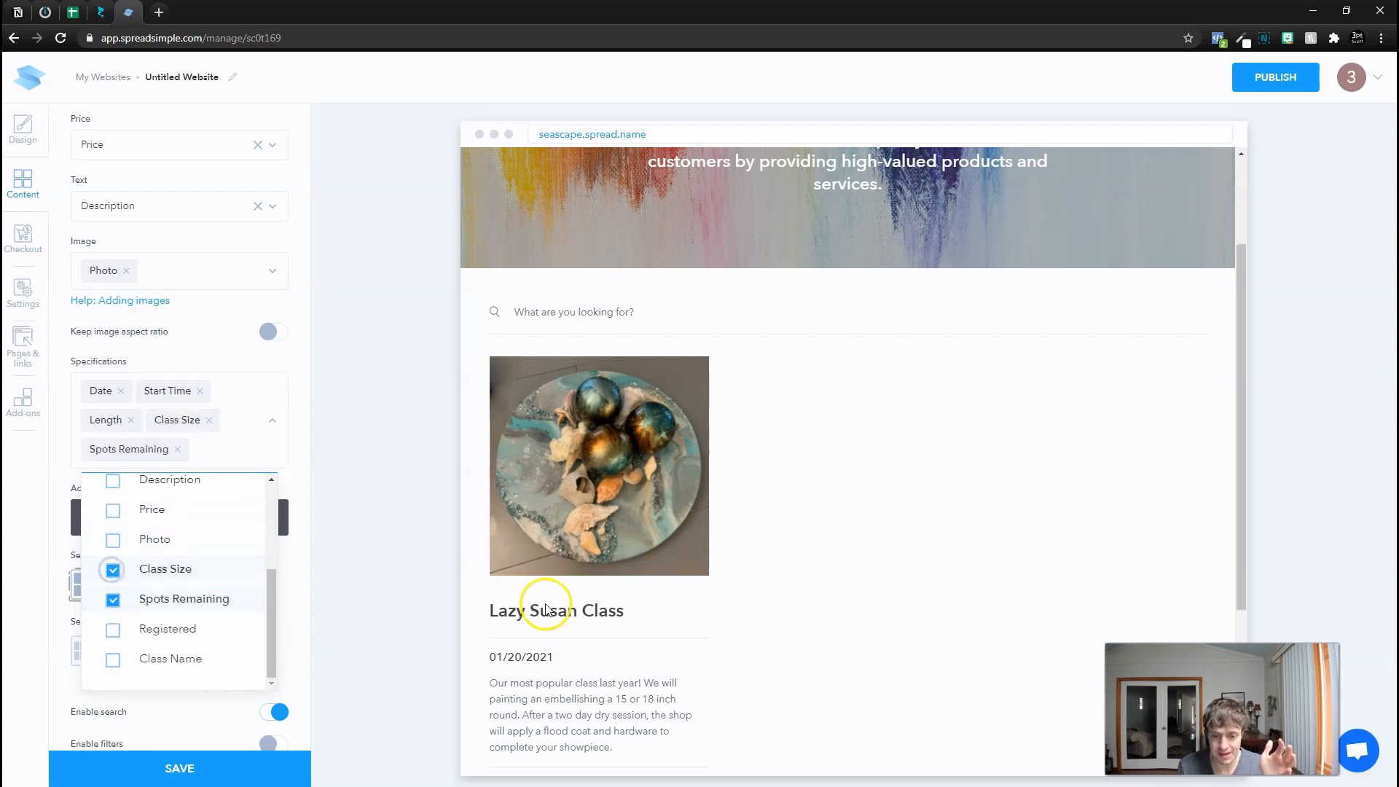
{"action": "scroll", "coordinate": [536, 624], "scroll_direction": "down", "scroll_amount": 3}
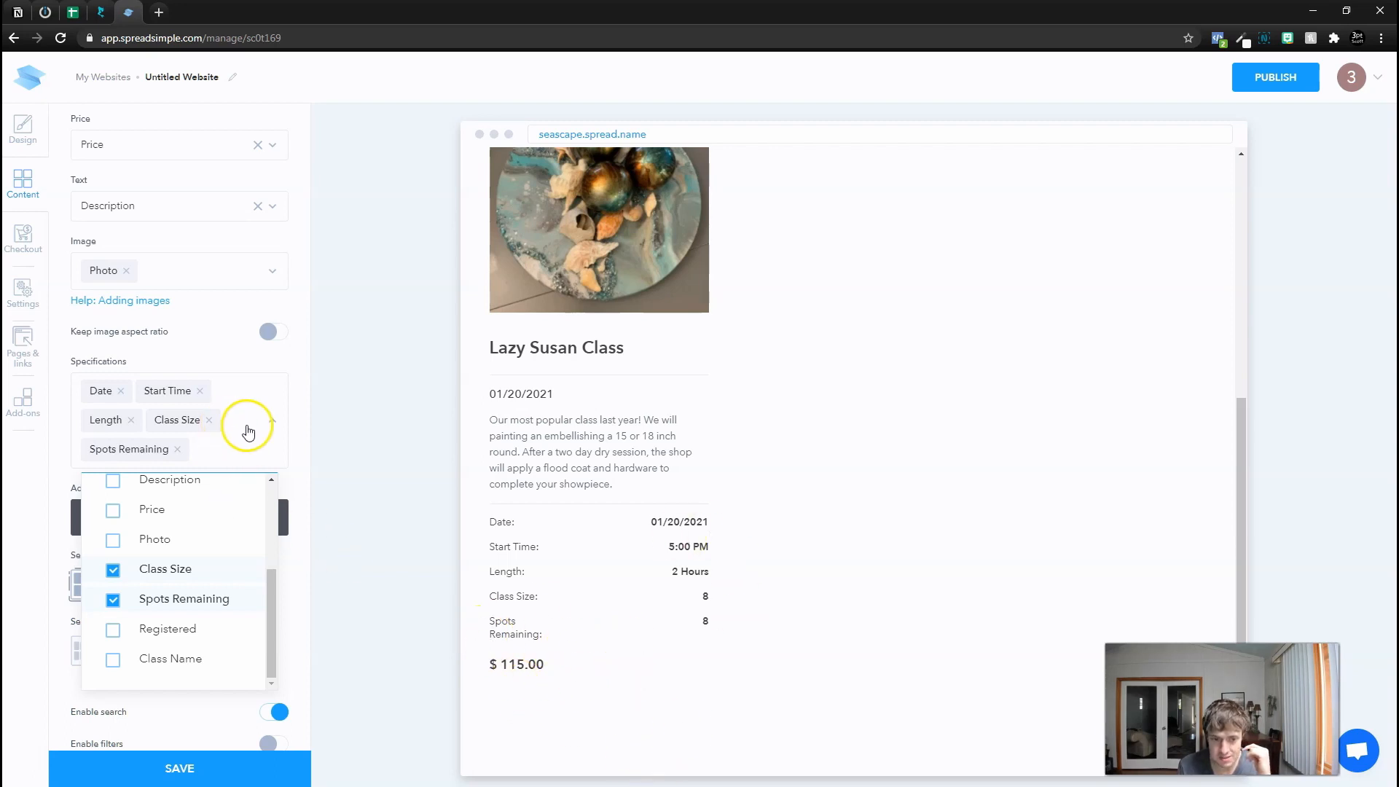
- Enable filters for the items list and set Date and Price as the filter columns
{"action": "scroll", "coordinate": [248, 433], "scroll_direction": "down", "scroll_amount": 3}
{"action": "left_click", "coordinate": [270, 500]}
{"action": "scroll", "coordinate": [178, 537], "scroll_direction": "down", "scroll_amount": 1}
{"action": "left_click", "coordinate": [208, 477]}
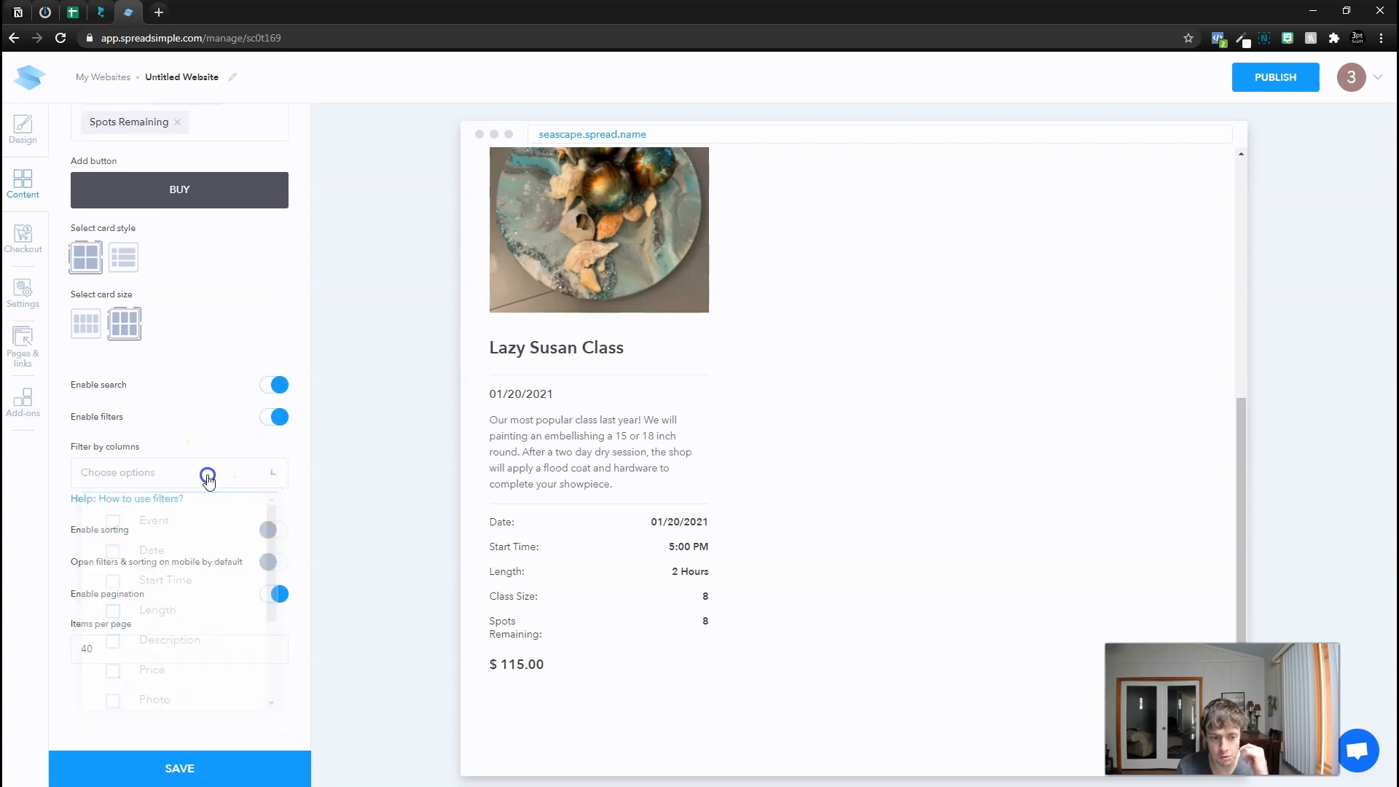
{"action": "left_click", "coordinate": [112, 551]}
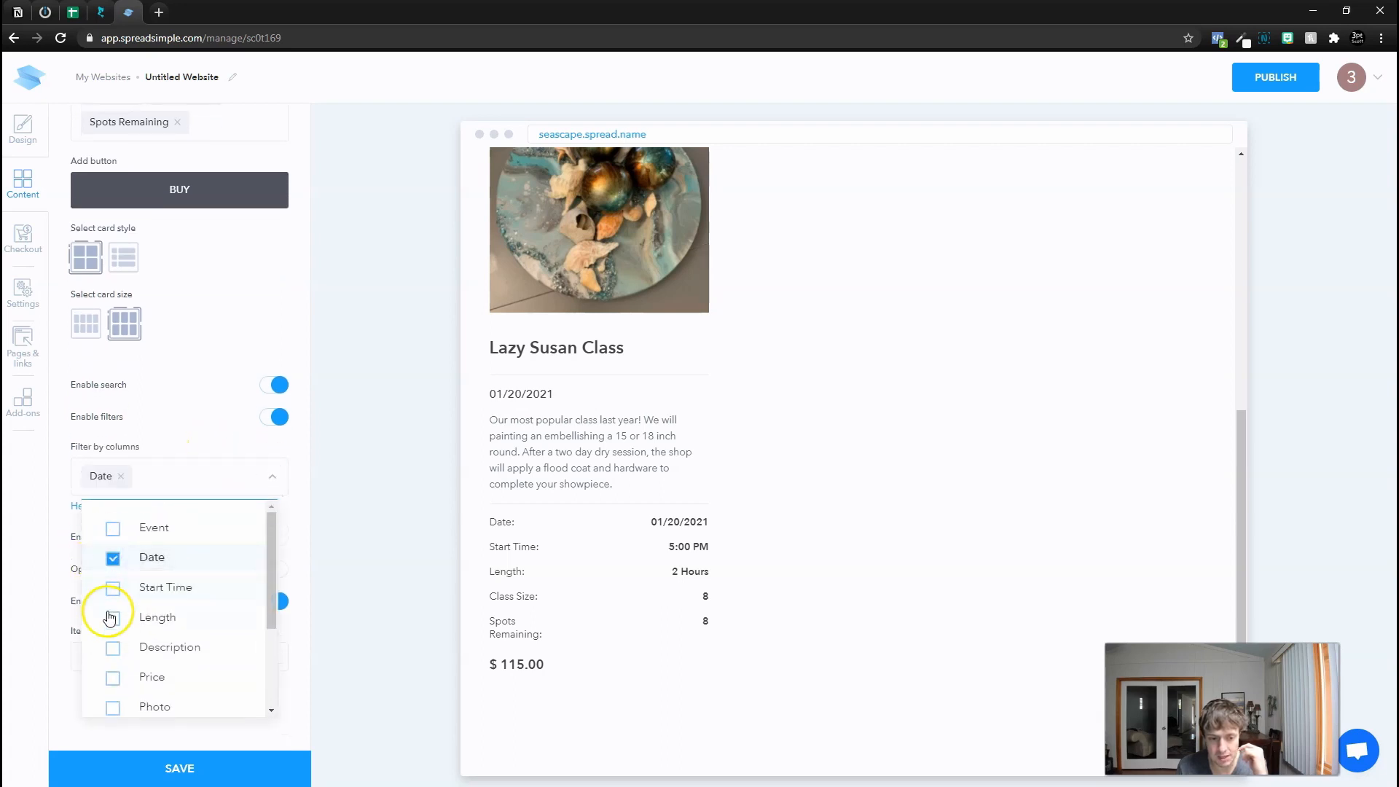
{"action": "left_click", "coordinate": [114, 674]}
{"action": "left_click", "coordinate": [216, 429]}
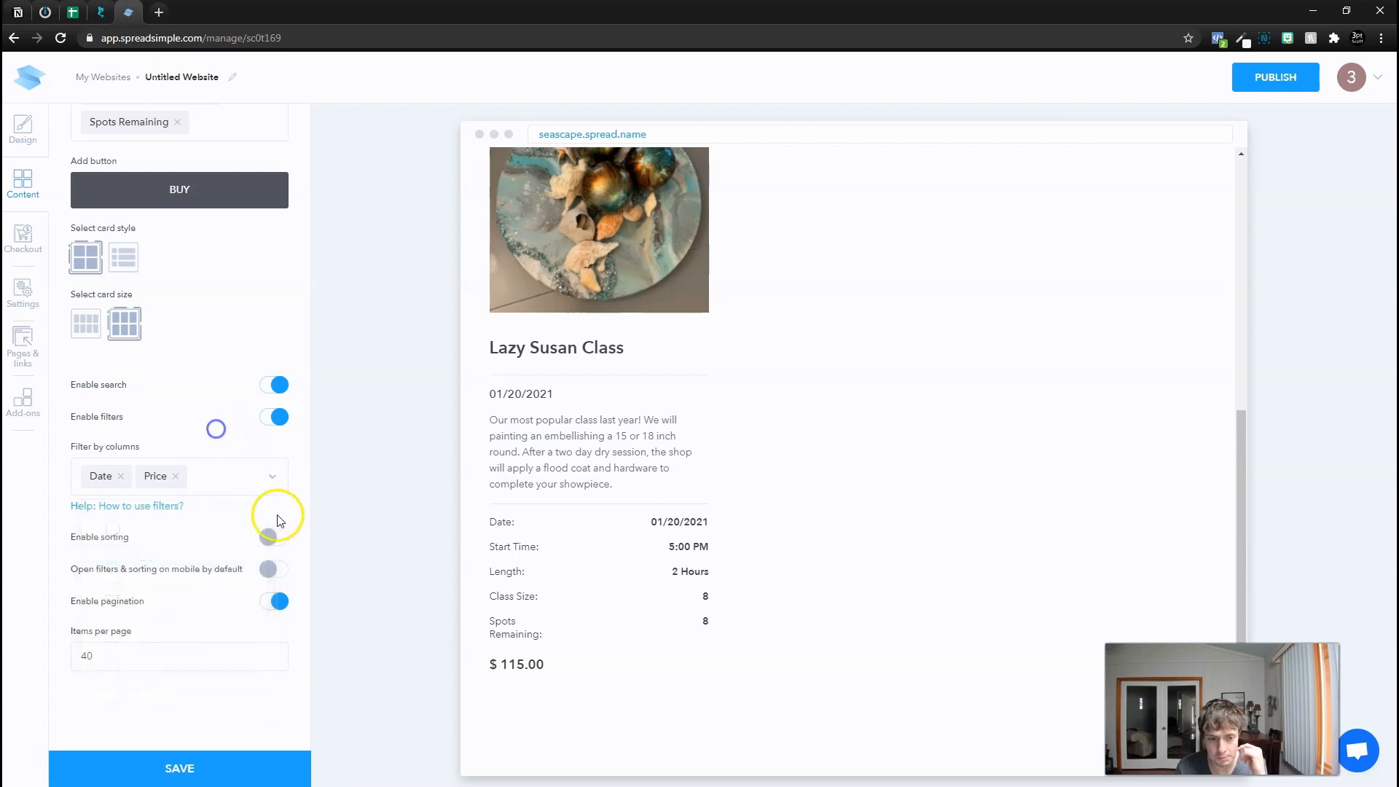
- Enable sorting, keep only Date and Price as the sort columns, and save the content settings
{"action": "left_click", "coordinate": [268, 537]}
{"action": "scroll", "coordinate": [168, 510], "scroll_direction": "down", "scroll_amount": 3}
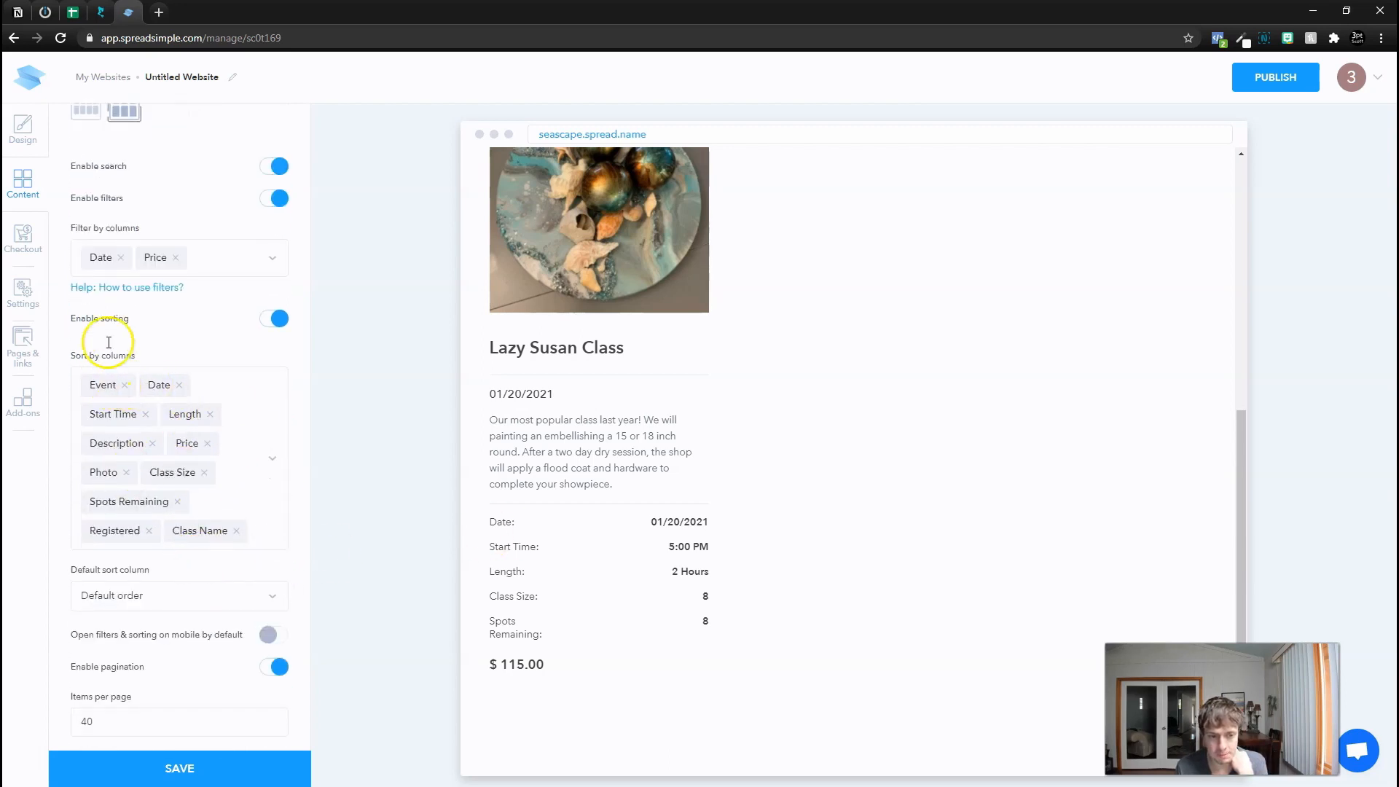
{"action": "left_click", "coordinate": [122, 385]}
{"action": "left_click", "coordinate": [175, 767]}
- Publish the website and open the live site at the Lazy Susan Class listing
{"action": "left_click", "coordinate": [1291, 85]}
{"action": "left_click", "coordinate": [715, 312]}
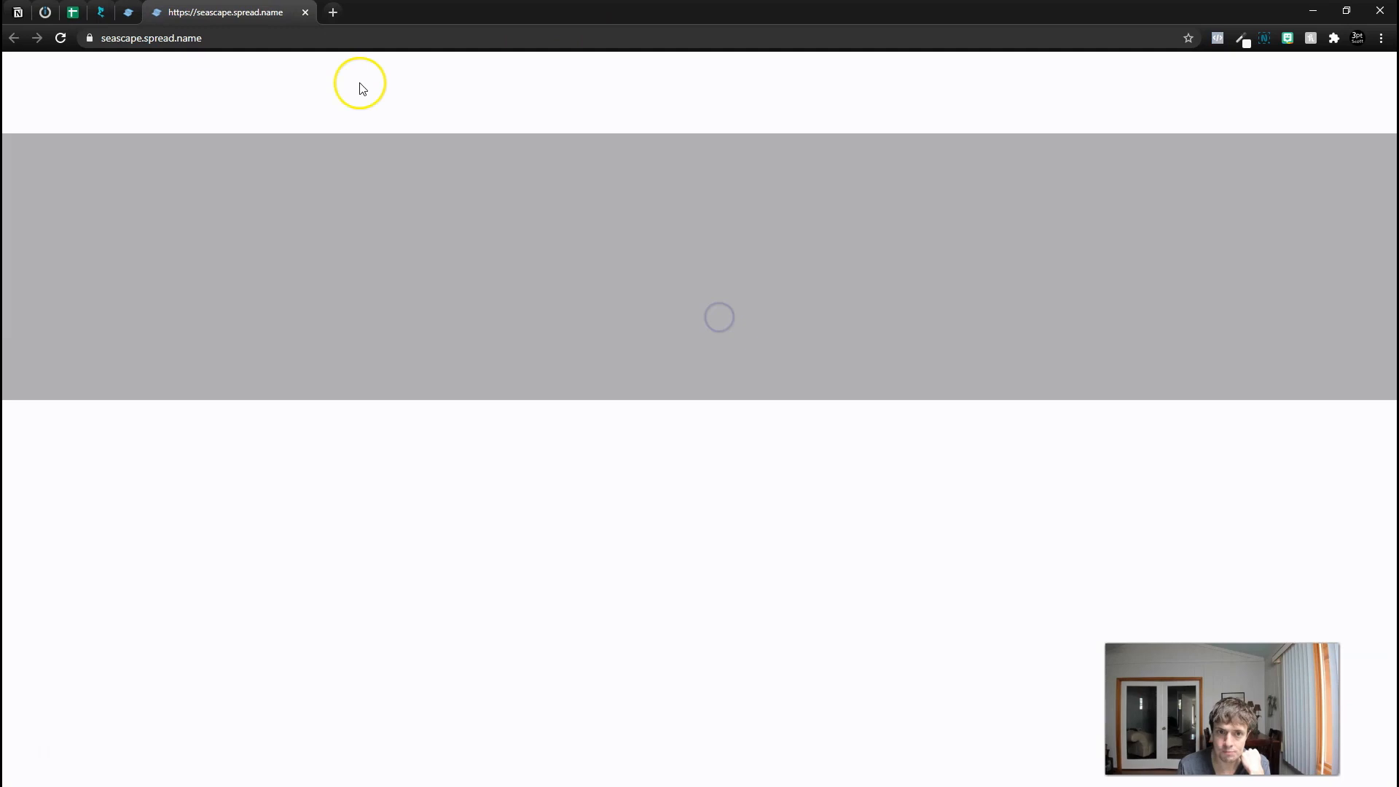
{"action": "scroll", "coordinate": [351, 396], "scroll_direction": "down", "scroll_amount": 5}
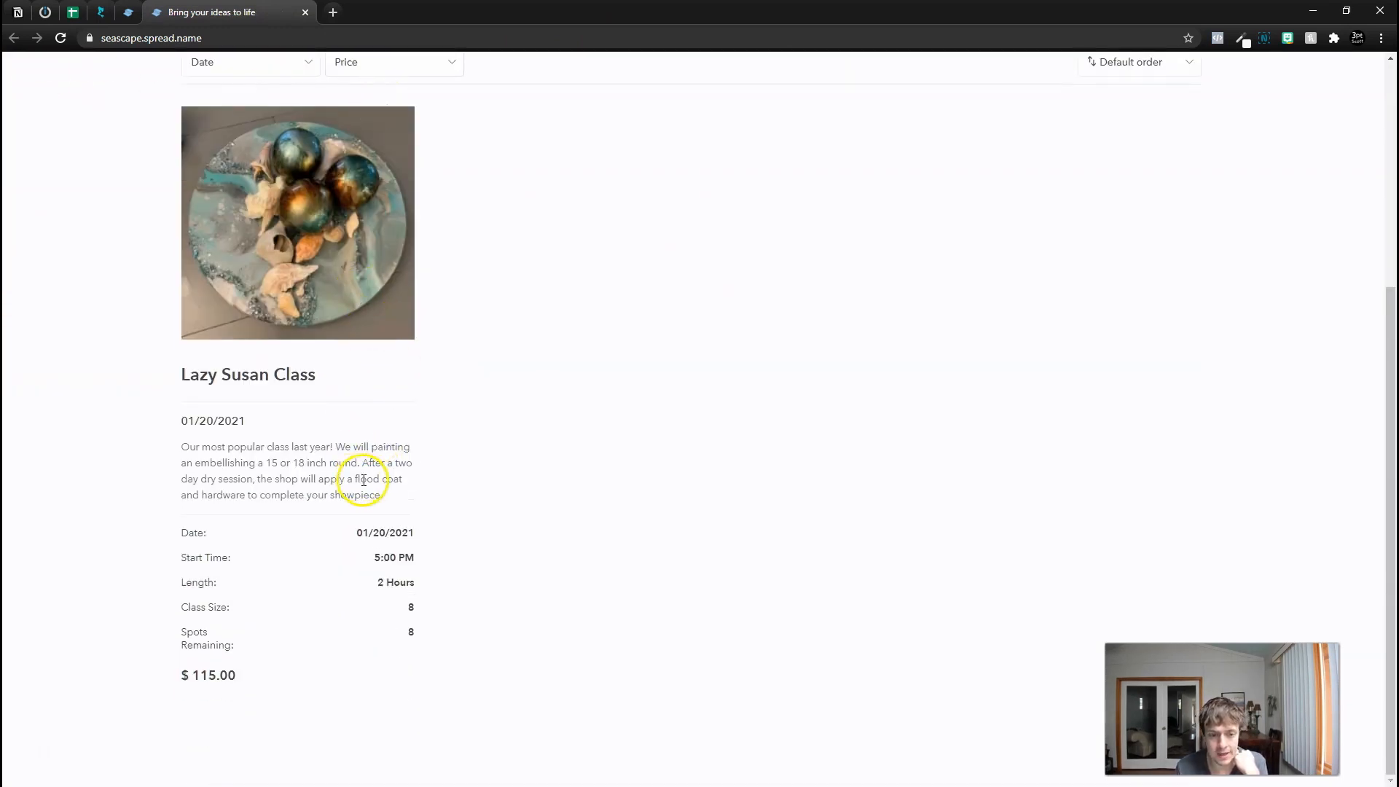
- Examine the Date and Price filters and the sort options on the live site
{"action": "scroll", "coordinate": [364, 481], "scroll_direction": "up", "scroll_amount": 4}
{"action": "scroll", "coordinate": [336, 306], "scroll_direction": "down", "scroll_amount": 1}
{"action": "left_click", "coordinate": [256, 333]}
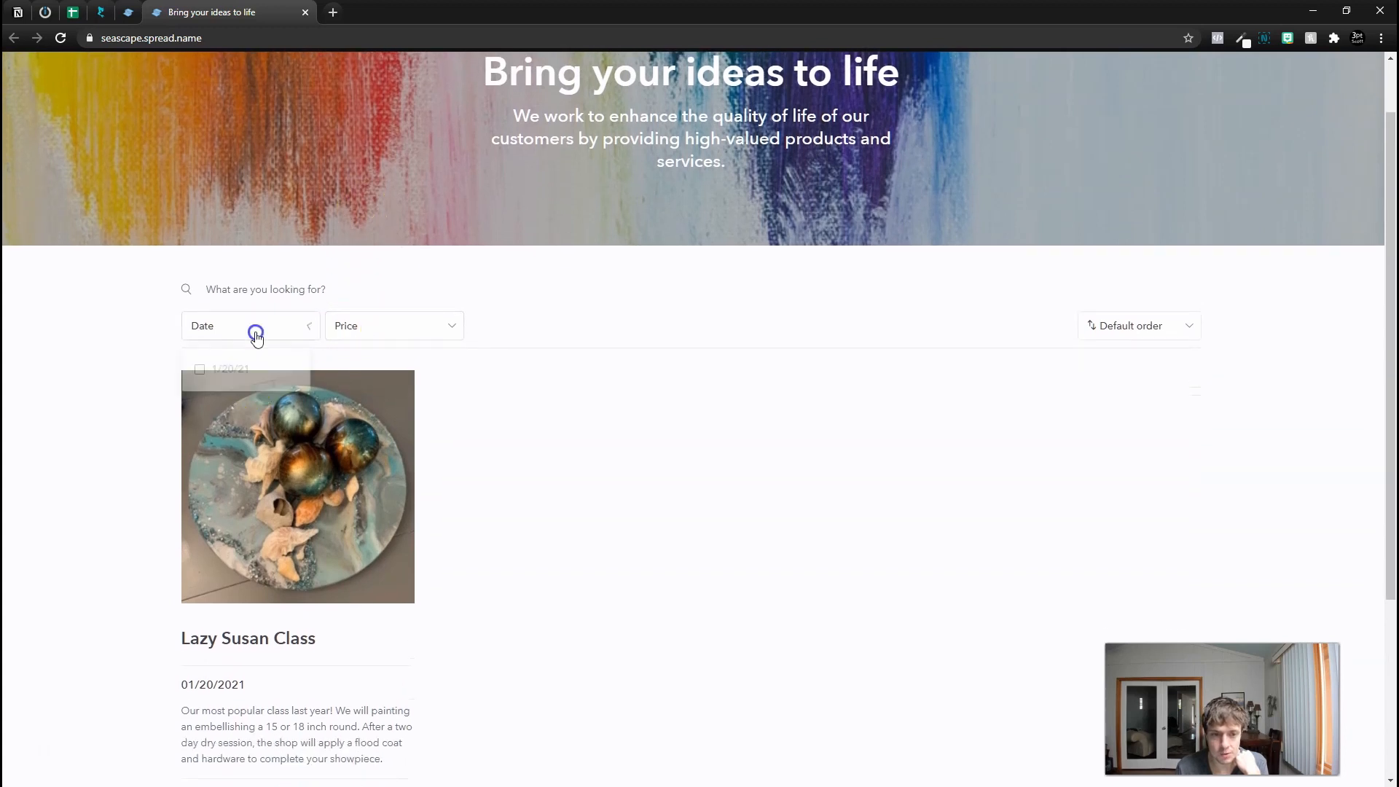
{"action": "left_click", "coordinate": [382, 332]}
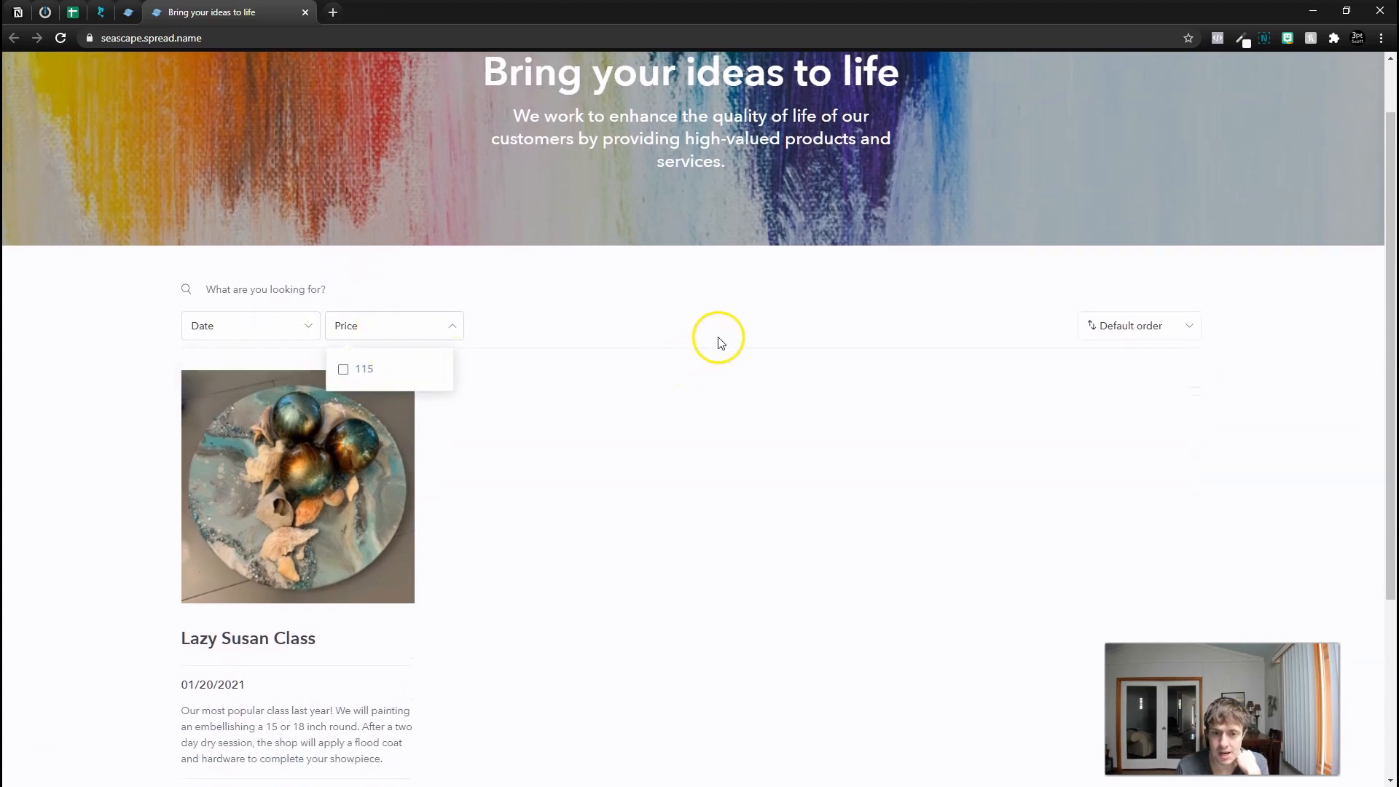
{"action": "left_click", "coordinate": [1143, 332]}
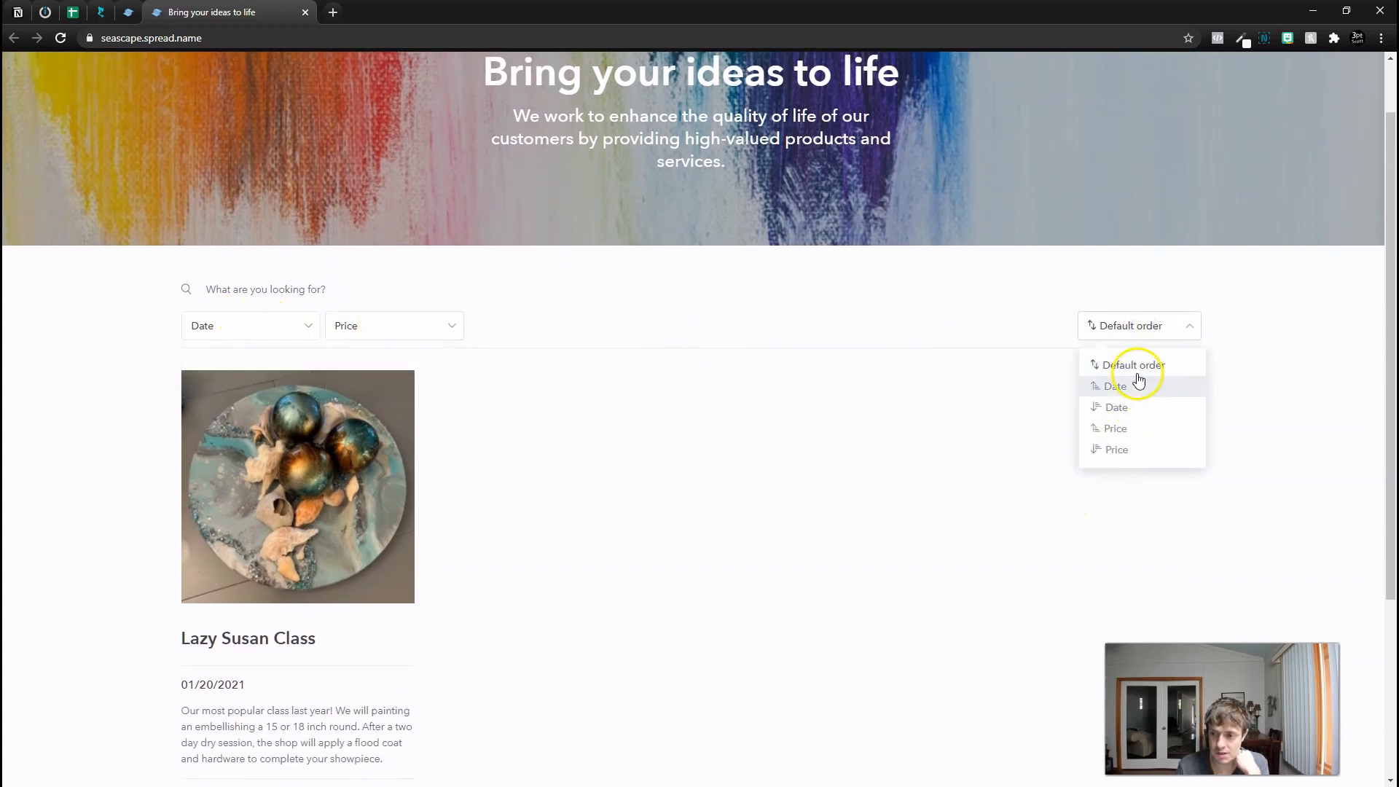
{"action": "left_click", "coordinate": [860, 313]}
{"action": "scroll", "coordinate": [616, 379], "scroll_direction": "down", "scroll_amount": 4}
{"action": "scroll", "coordinate": [587, 396], "scroll_direction": "up", "scroll_amount": 5}
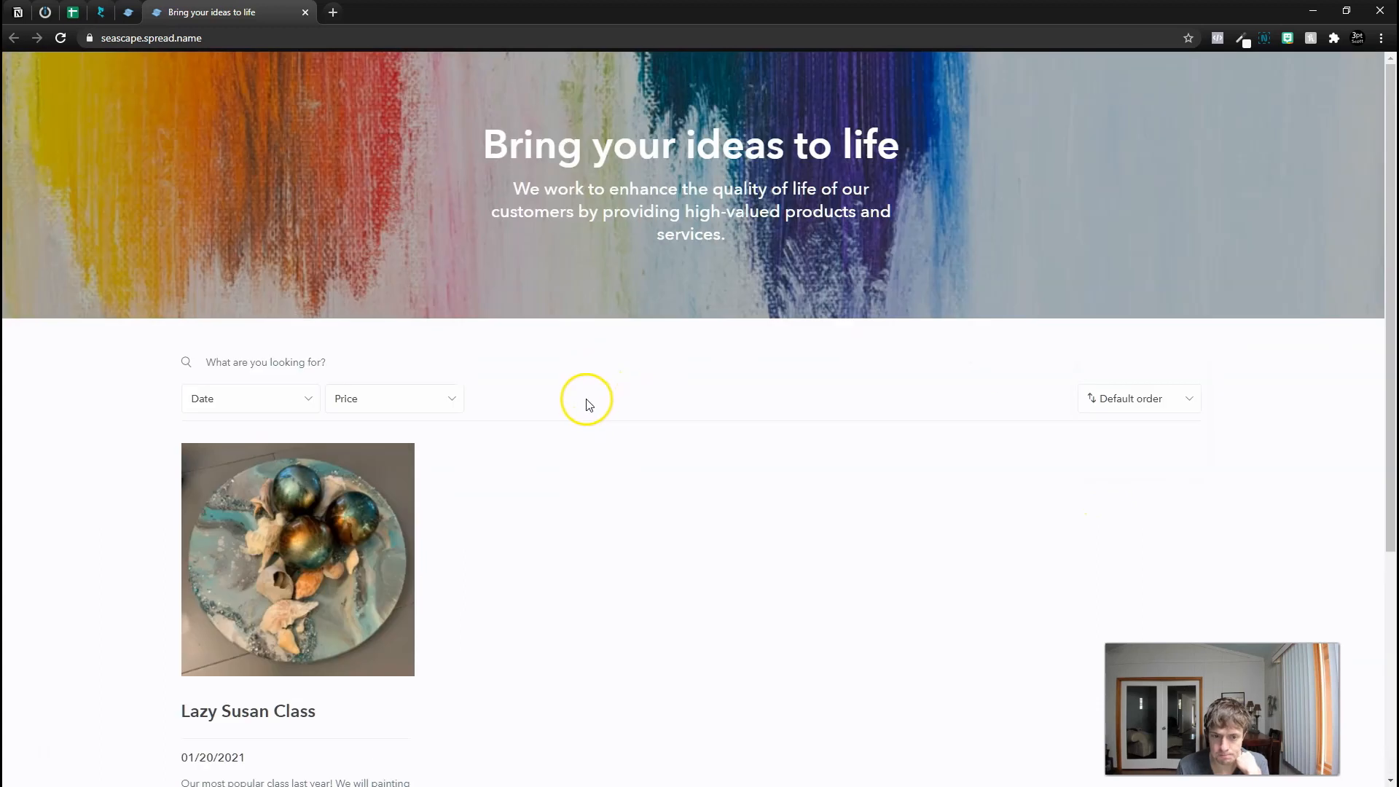
- Search the live site for "lazy" and look over the matching class listing
{"action": "type", "text": "zy"}
{"action": "scroll", "coordinate": [481, 428], "scroll_direction": "down", "scroll_amount": 5}
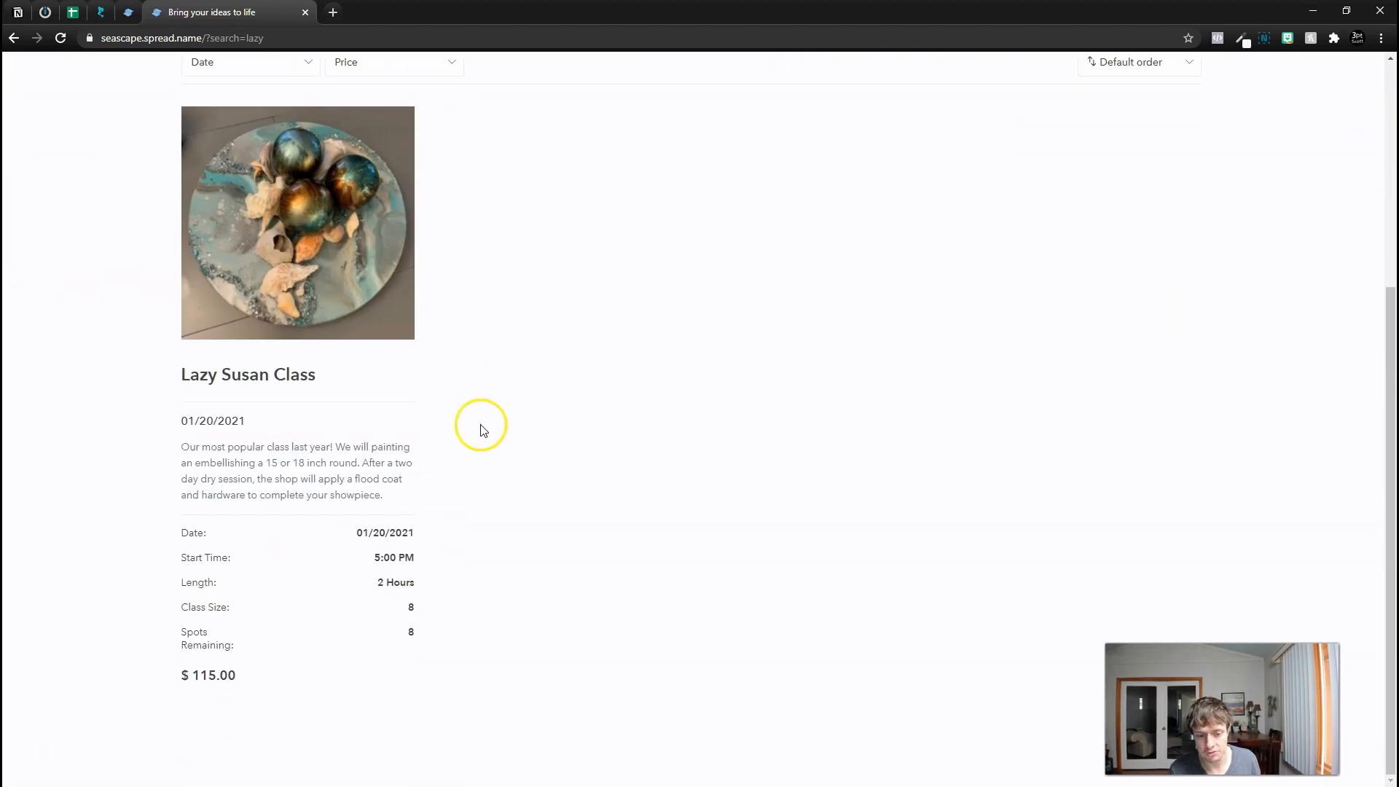
{"action": "scroll", "coordinate": [534, 387], "scroll_direction": "up", "scroll_amount": 5}
{"action": "scroll", "coordinate": [534, 387], "scroll_direction": "down", "scroll_amount": 5}
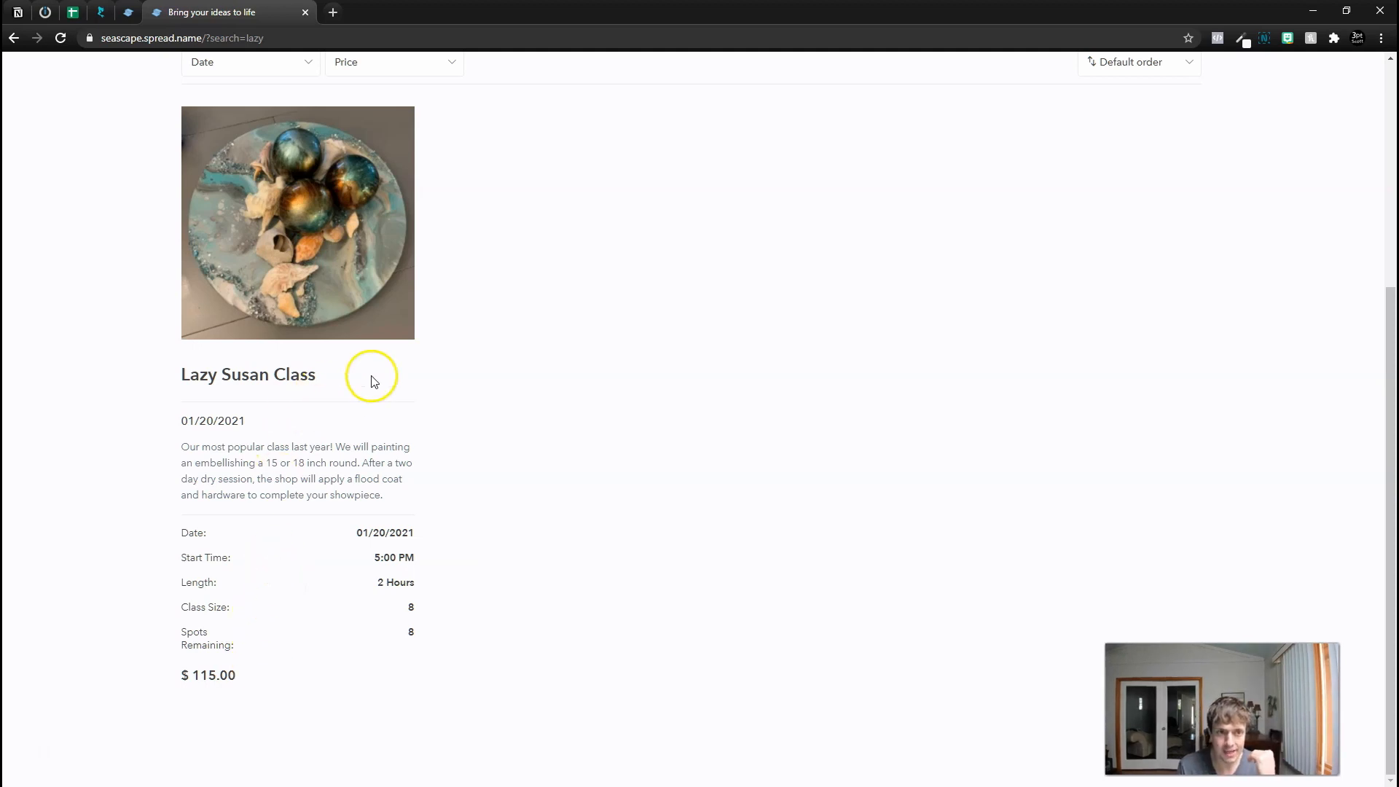
- Return to the SpreadSimple editor, label the item button Register, set its action to Order From, and save
{"action": "left_click_drag", "start_coordinate": [81, 7], "coordinate": [135, 7]}
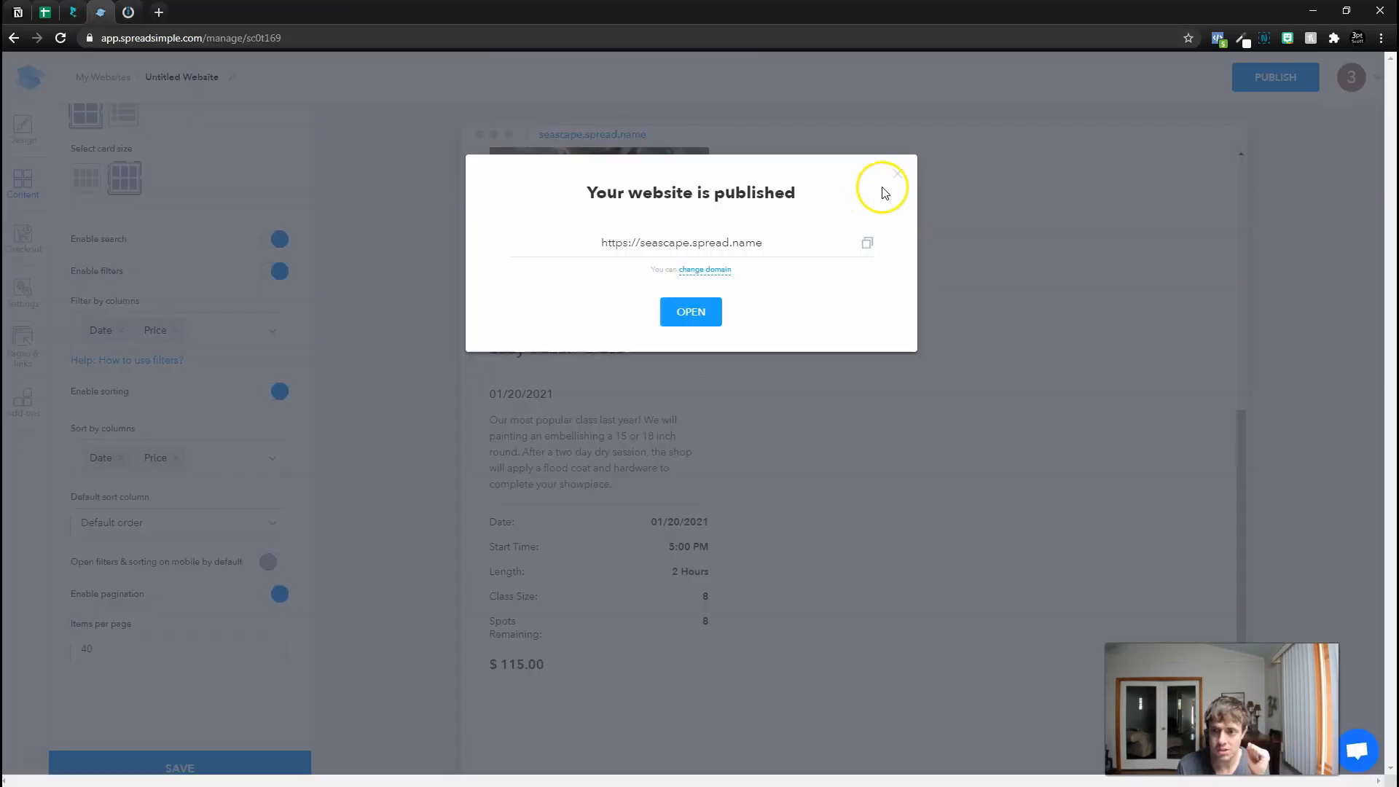
{"action": "left_click", "coordinate": [886, 184]}
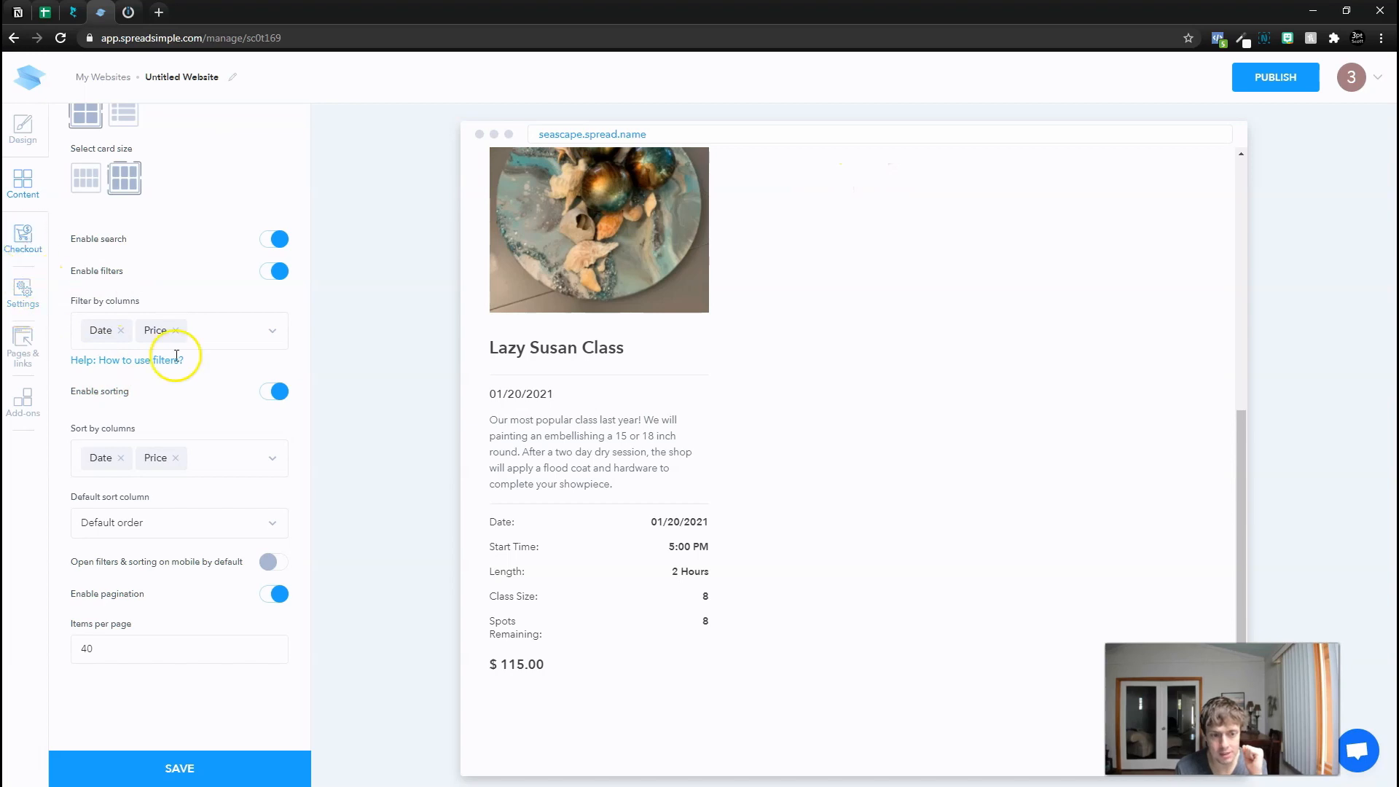
{"action": "scroll", "coordinate": [255, 440], "scroll_direction": "up", "scroll_amount": 8}
{"action": "left_click", "coordinate": [186, 628]}
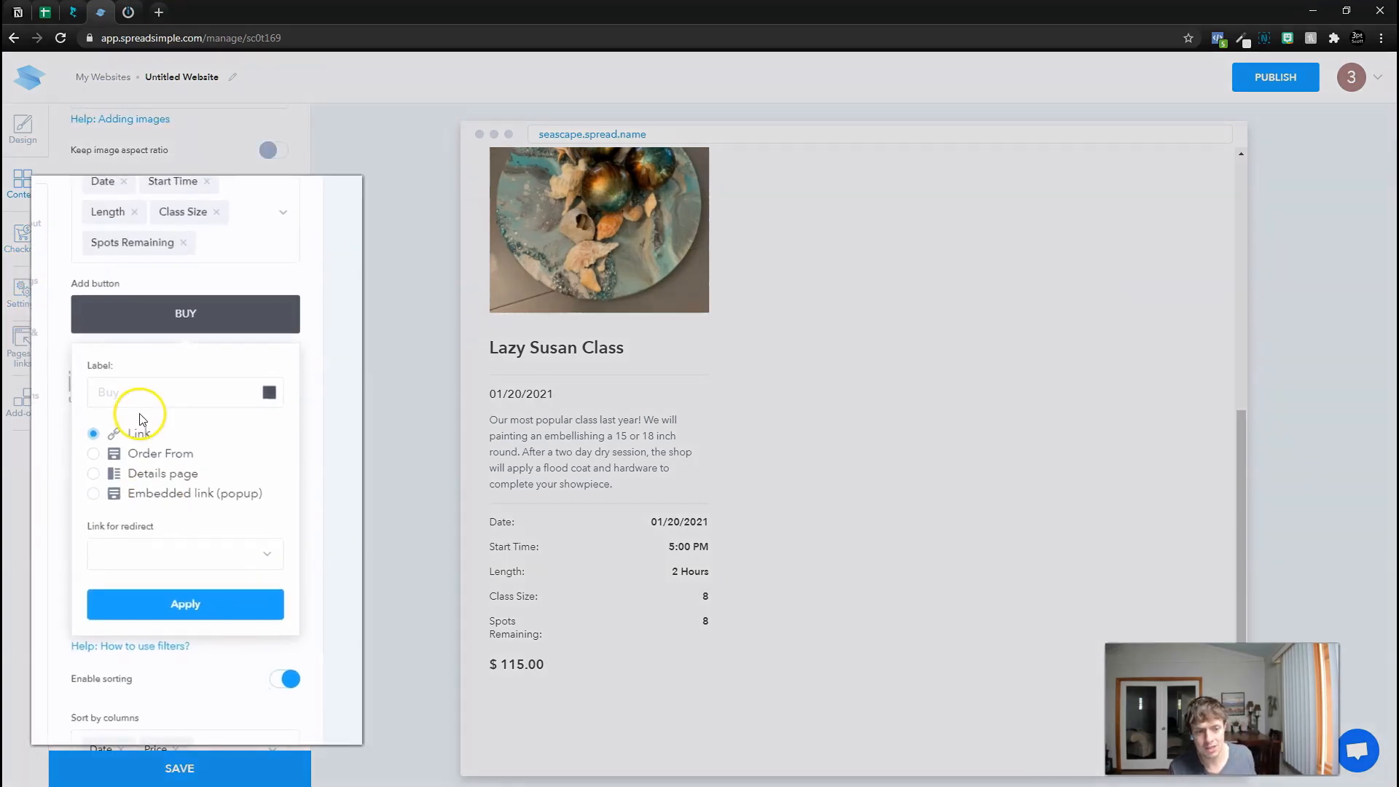
{"action": "left_click", "coordinate": [141, 647]}
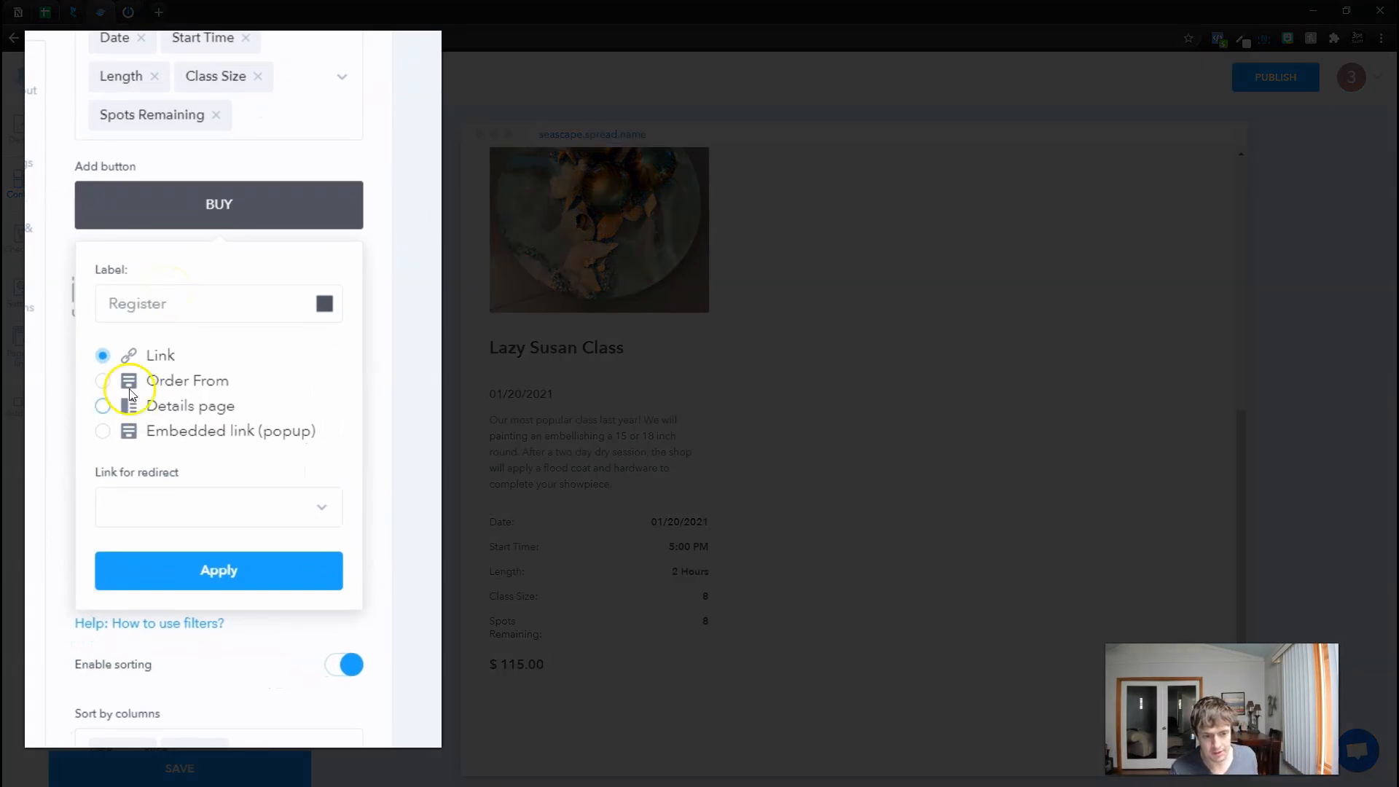
{"action": "left_click", "coordinate": [102, 381]}
{"action": "left_click", "coordinate": [206, 541]}
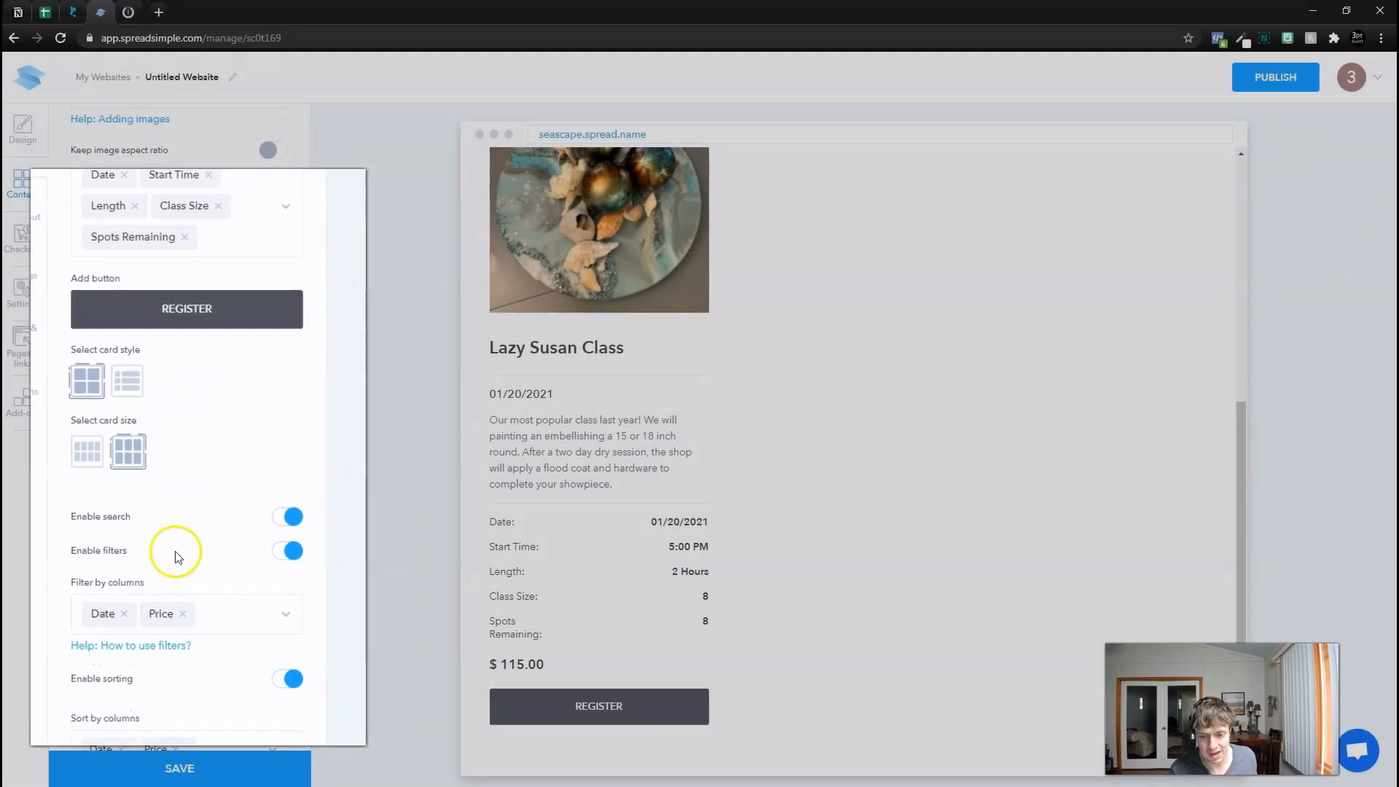
{"action": "left_click", "coordinate": [179, 767]}
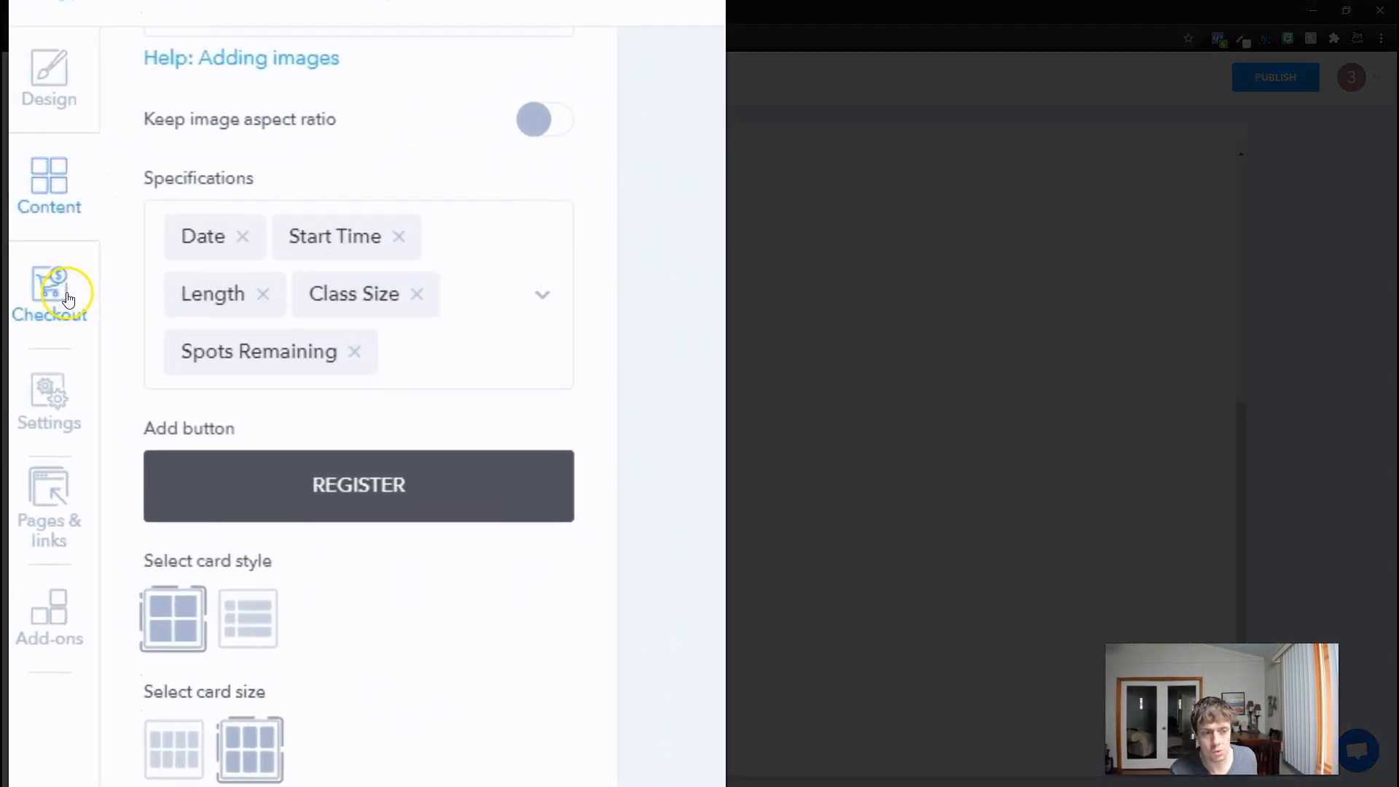
- Open the Webhooks section of the checkout settings, and switch to Integromat to create a new scenario with the Webhooks service
{"action": "left_click", "coordinate": [23, 238]}
{"action": "left_click", "coordinate": [267, 319]}
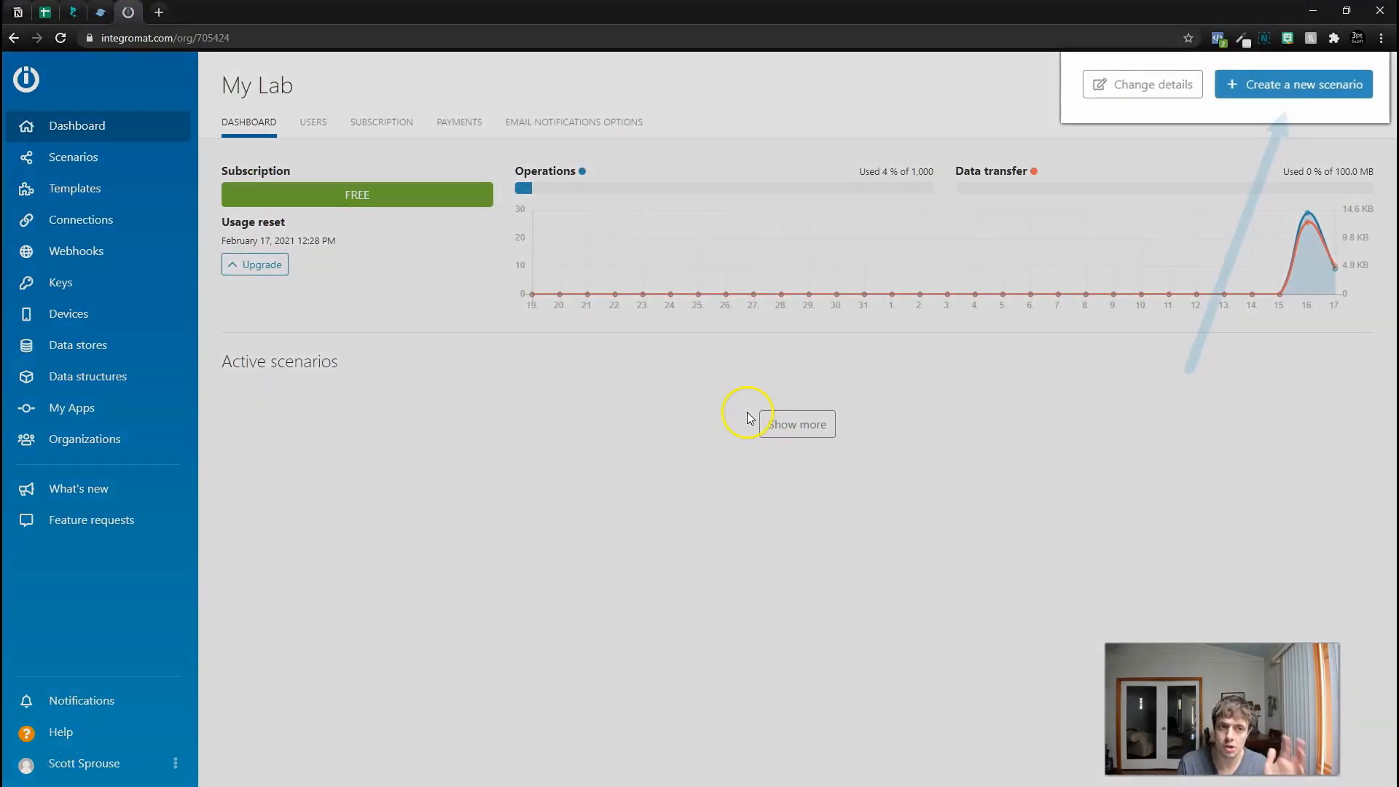
{"action": "left_click", "coordinate": [1276, 91]}
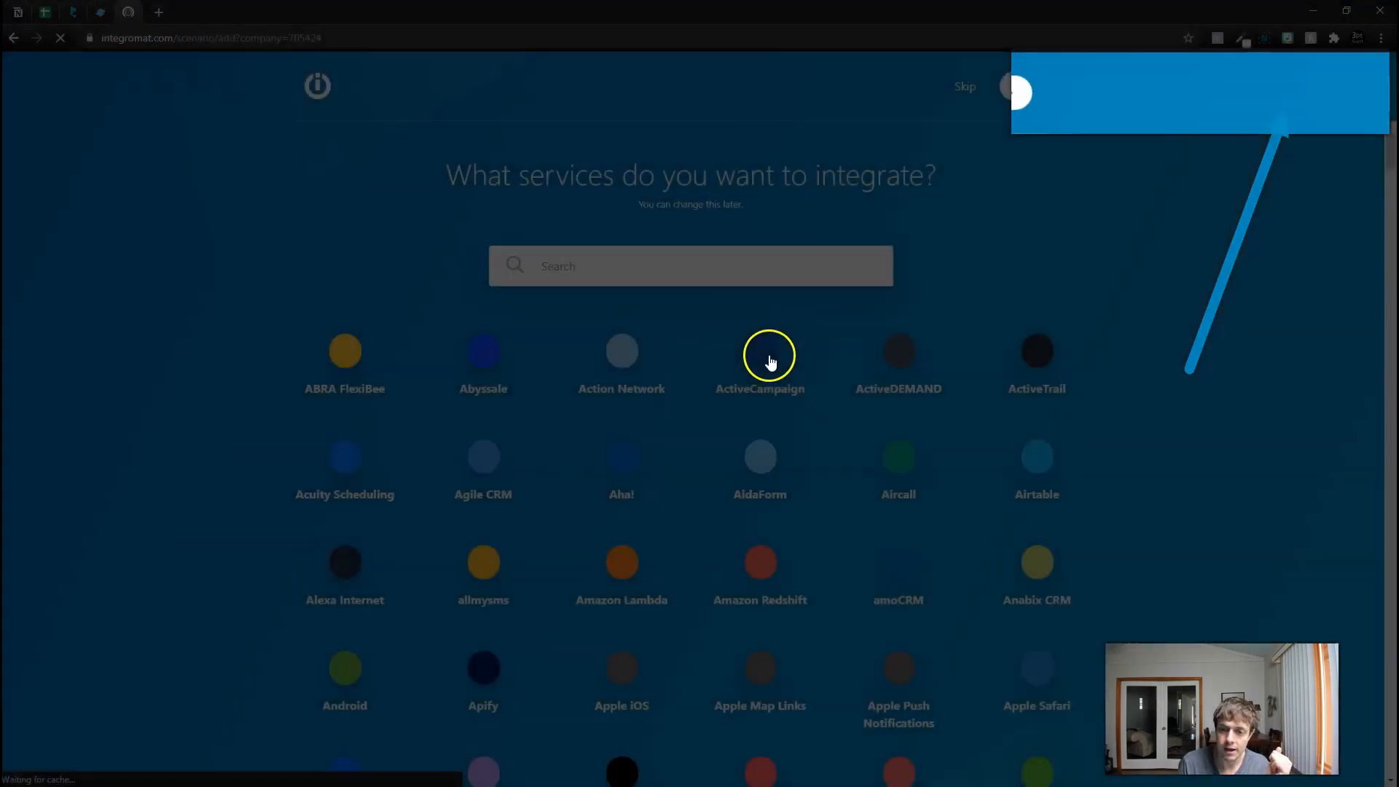
{"action": "type", "text": "webhook"}
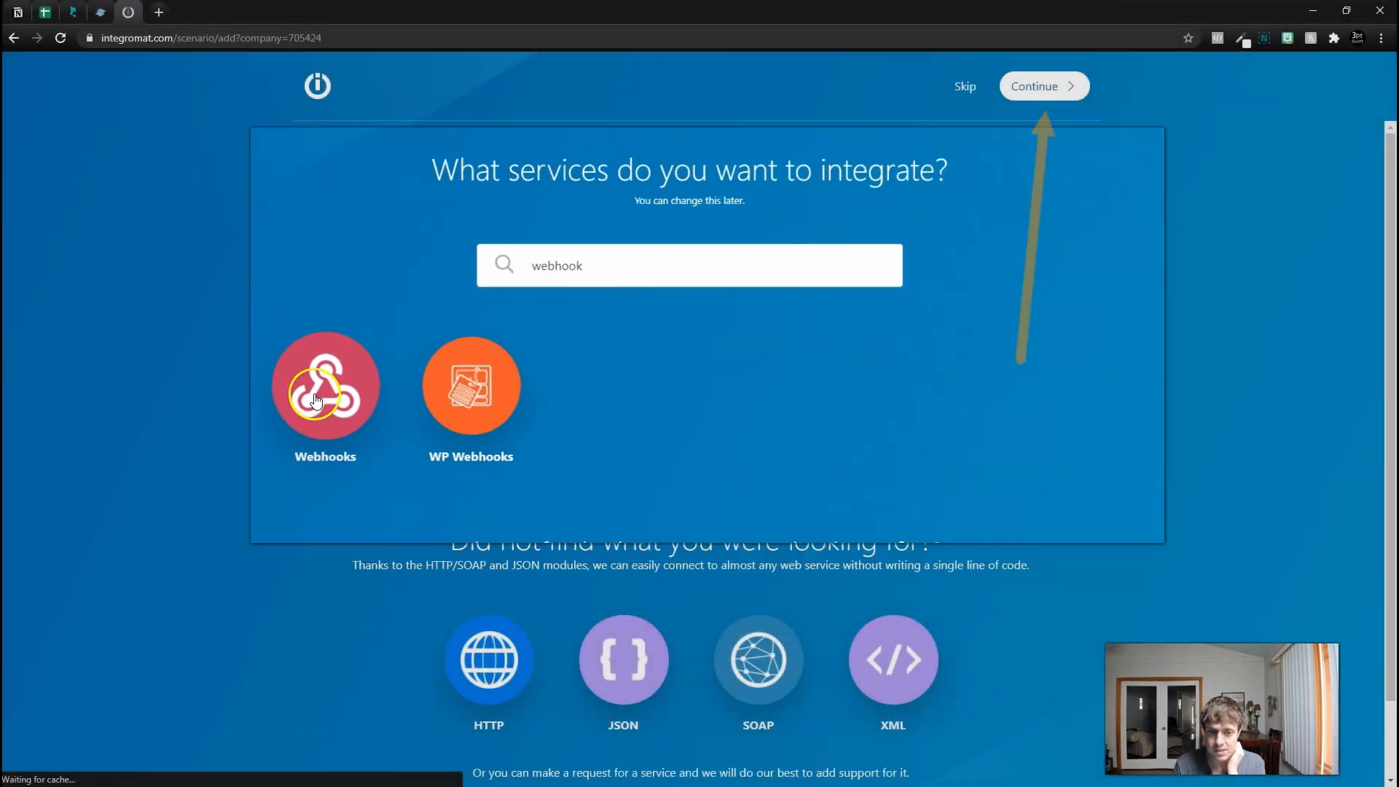
{"action": "left_click", "coordinate": [380, 441]}
{"action": "left_click", "coordinate": [1047, 85]}
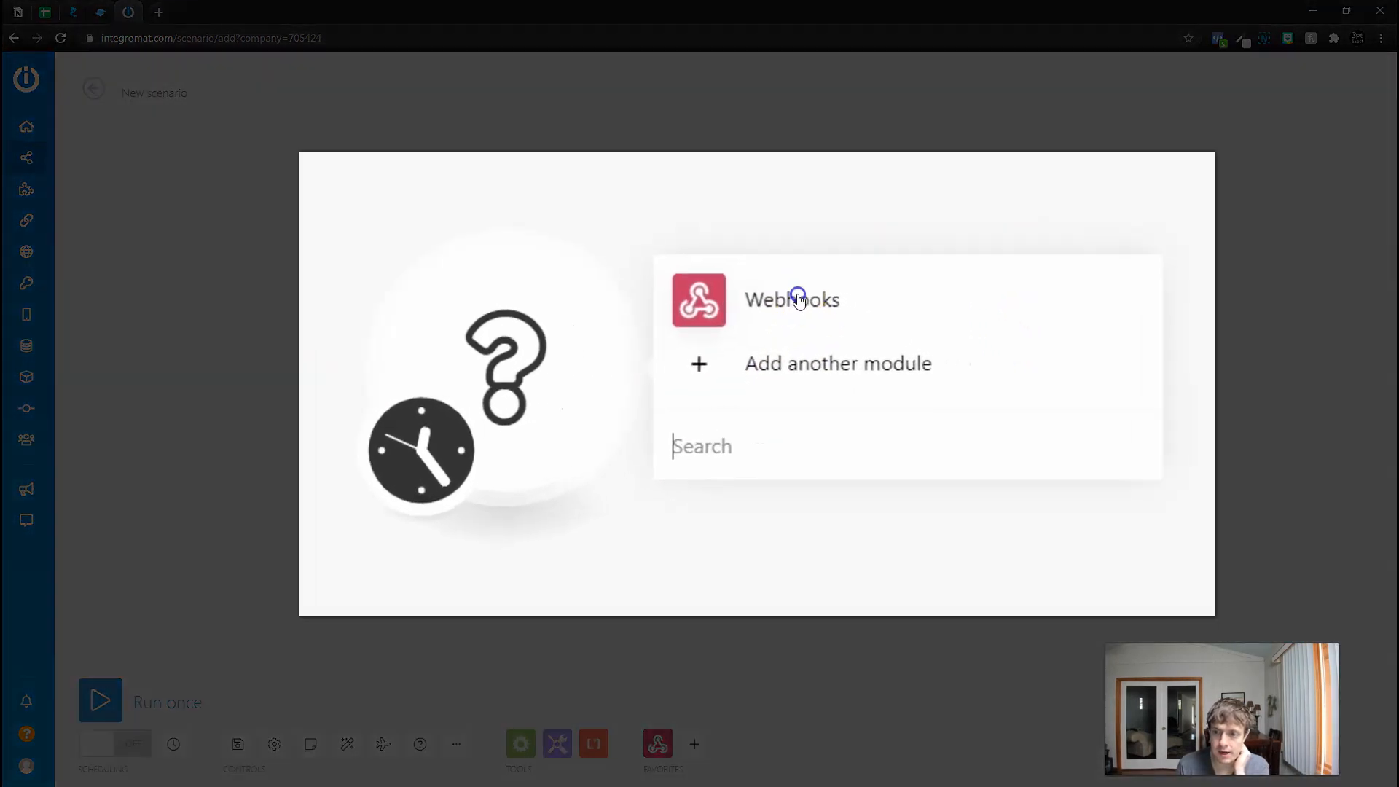
- Add a Custom webhook trigger to the scenario with a new webhook named SpreadSimple Seascape Events
{"action": "left_click", "coordinate": [797, 291]}
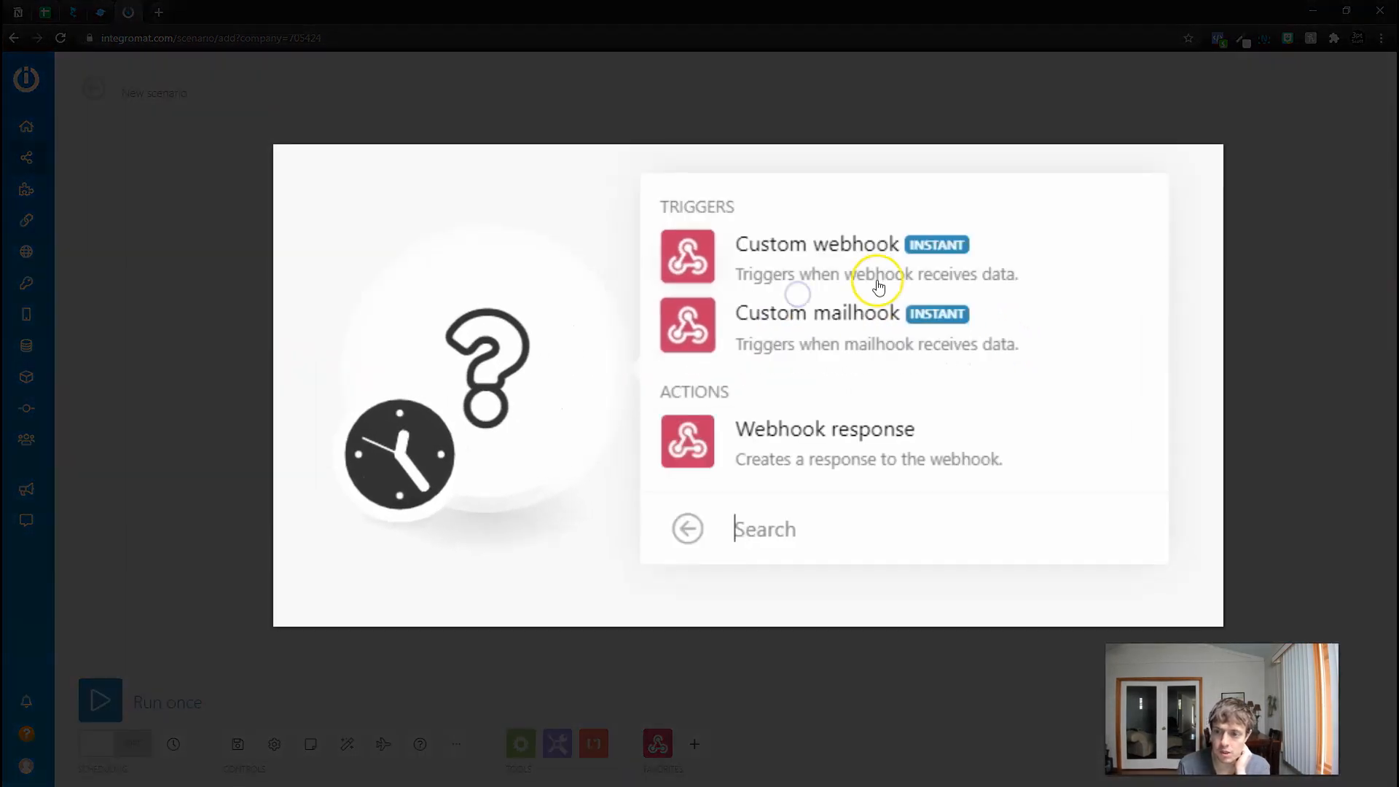
{"action": "left_click", "coordinate": [860, 264]}
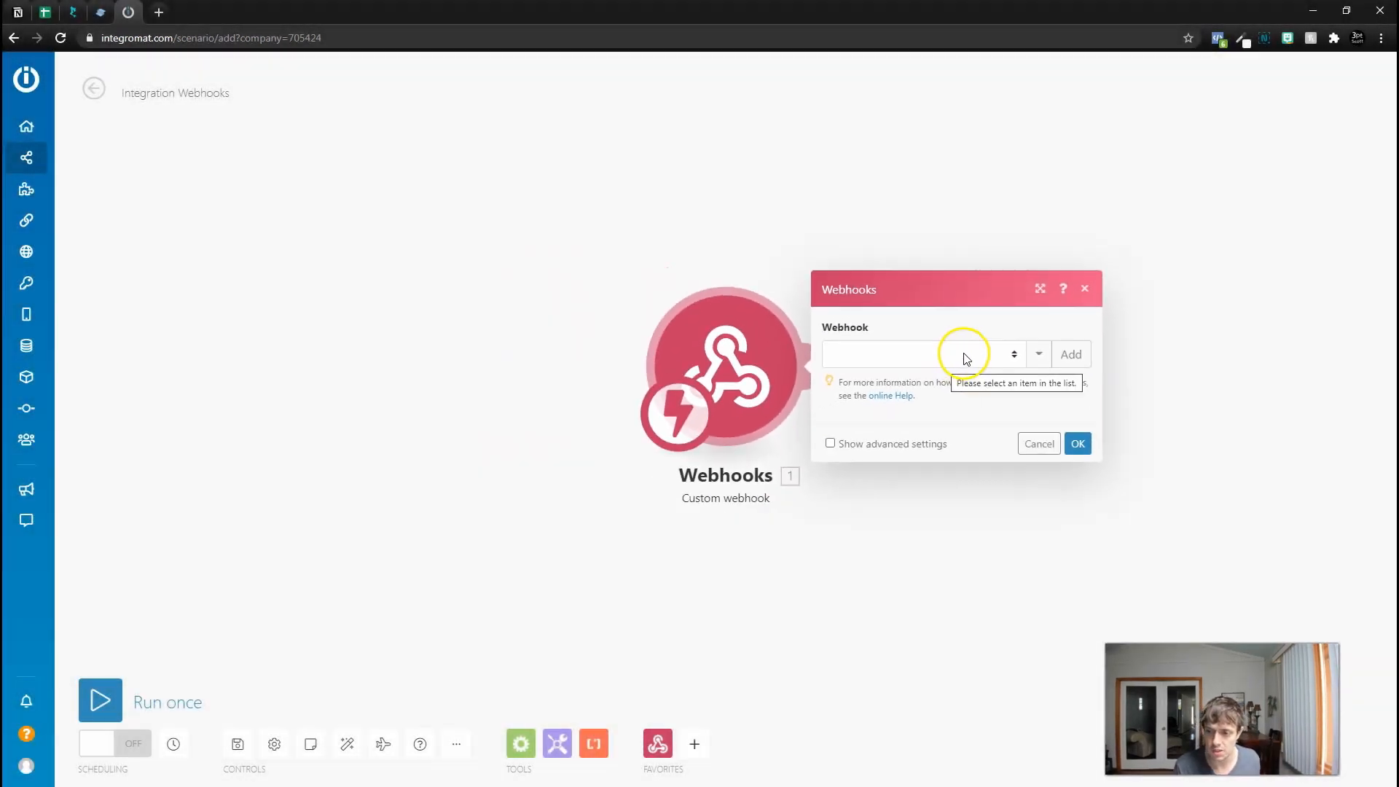
{"action": "left_click", "coordinate": [1071, 354]}
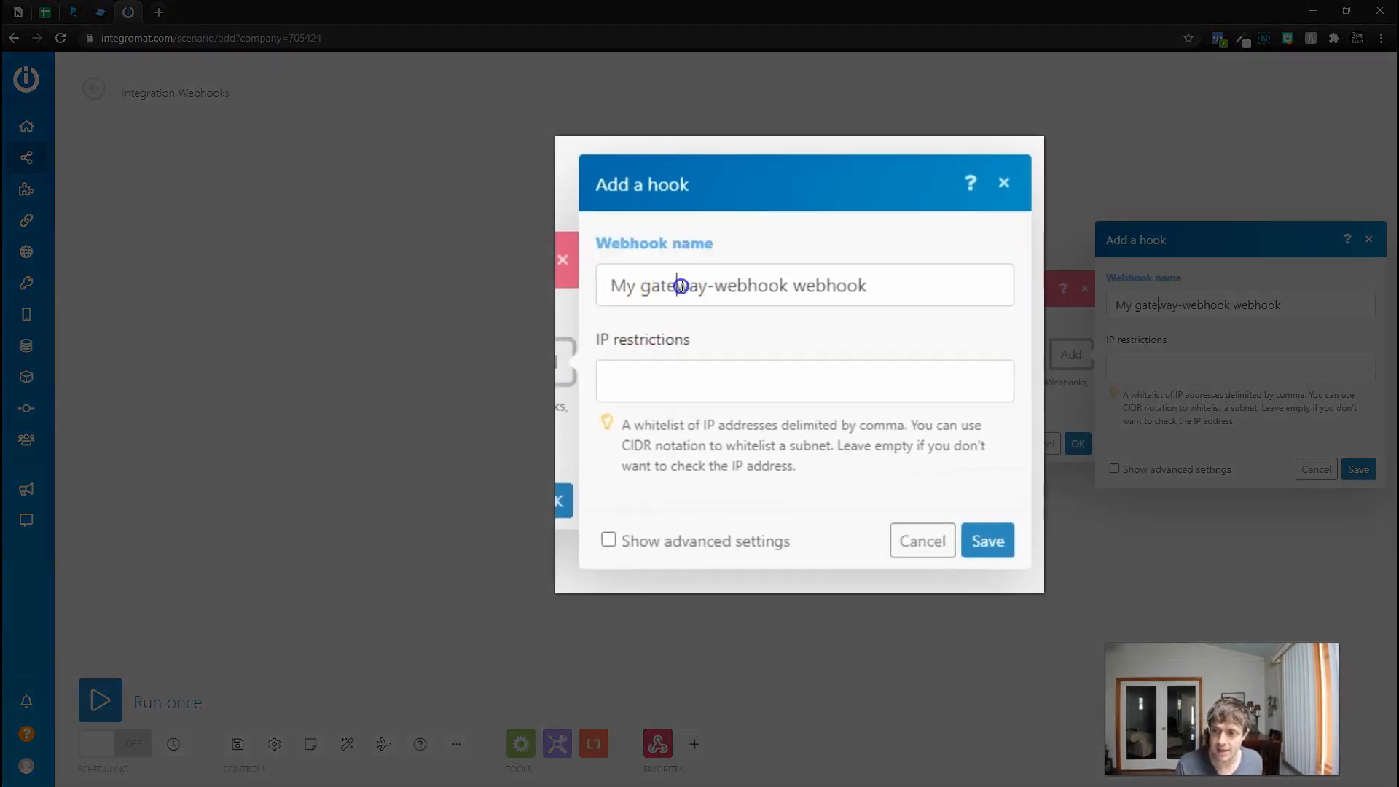
{"action": "type", "text": "Spread"}
{"action": "key", "text": "Down"}
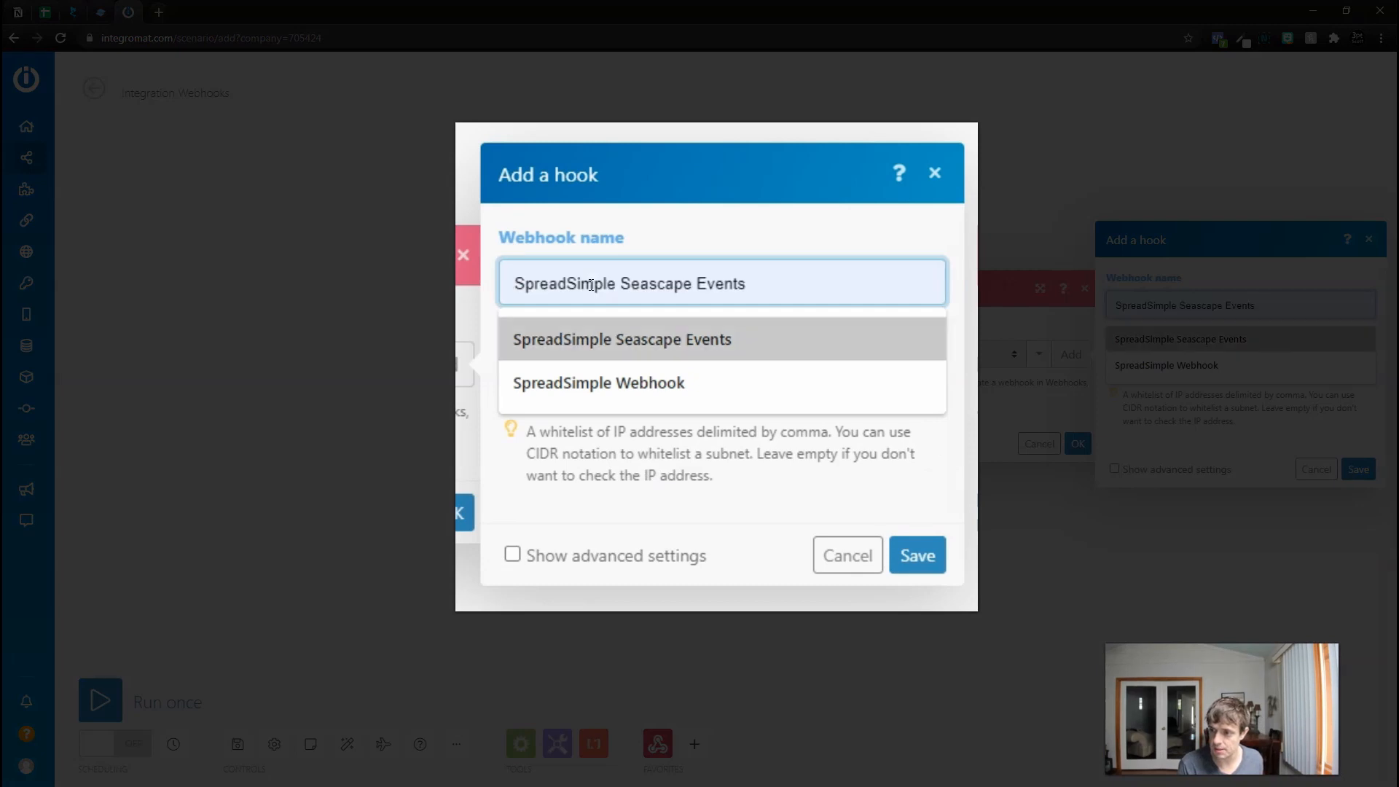
{"action": "key", "text": "Tab"}
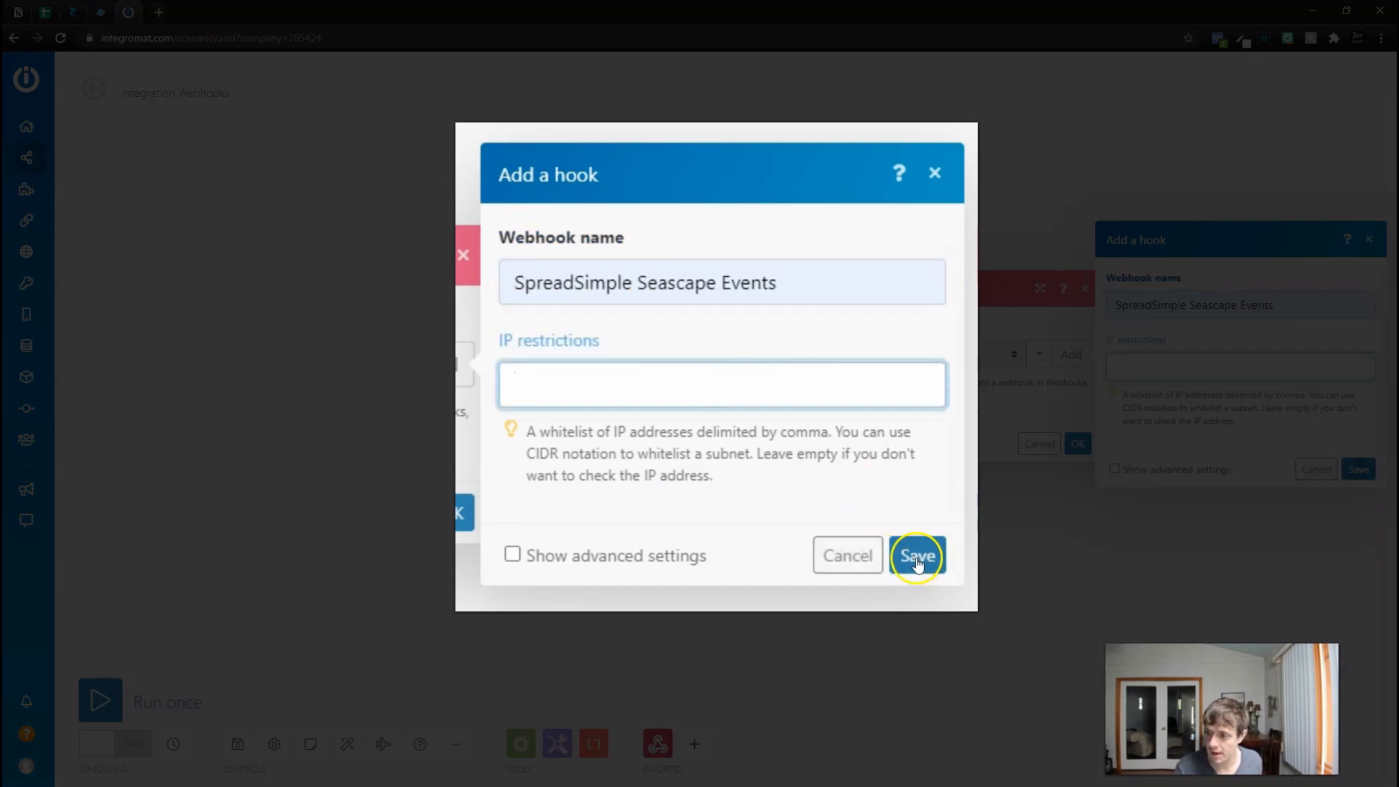
{"action": "left_click", "coordinate": [1359, 469]}
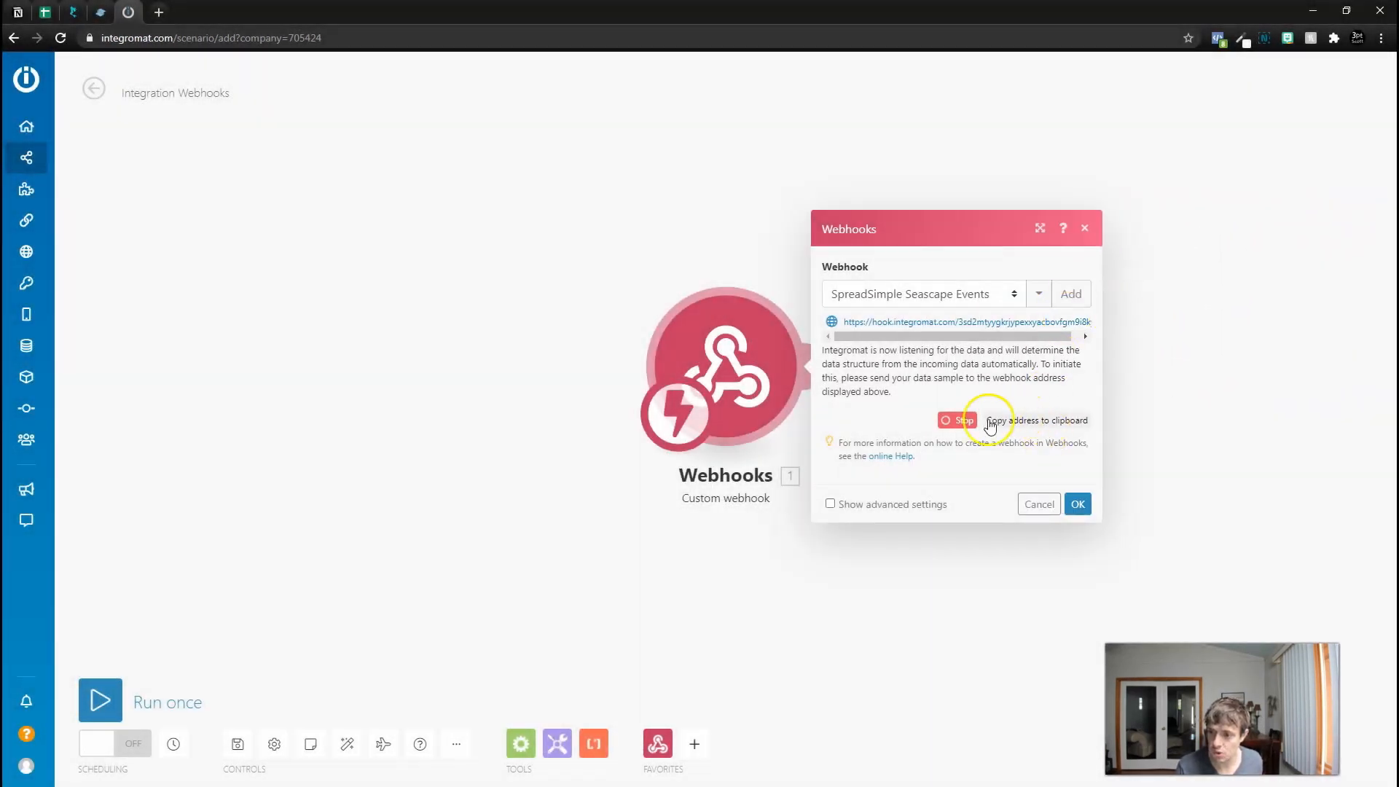
- Copy the new webhook's address, paste it as the Webhook URL in SpreadSimple's checkout settings, and save
{"action": "left_click", "coordinate": [1026, 419]}
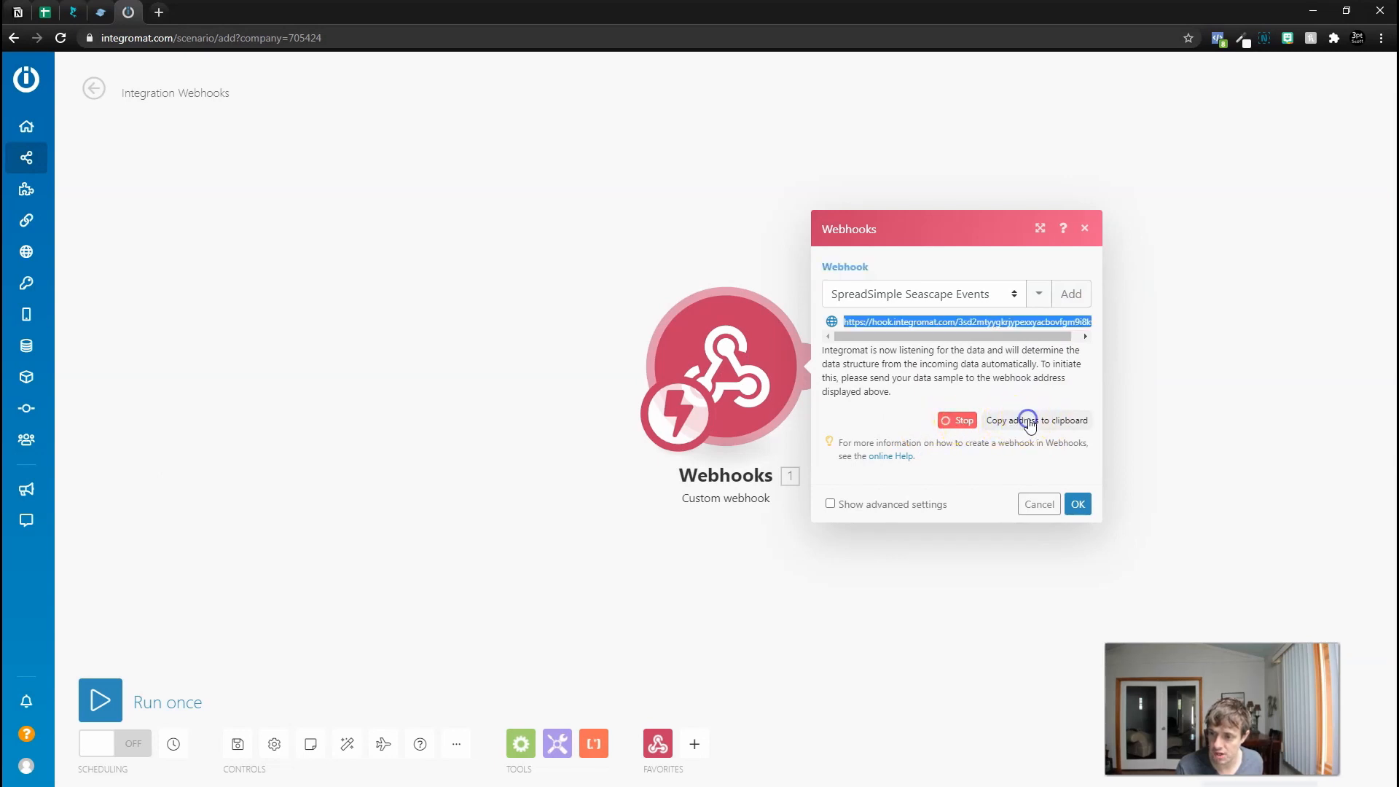
{"action": "left_click", "coordinate": [1077, 504]}
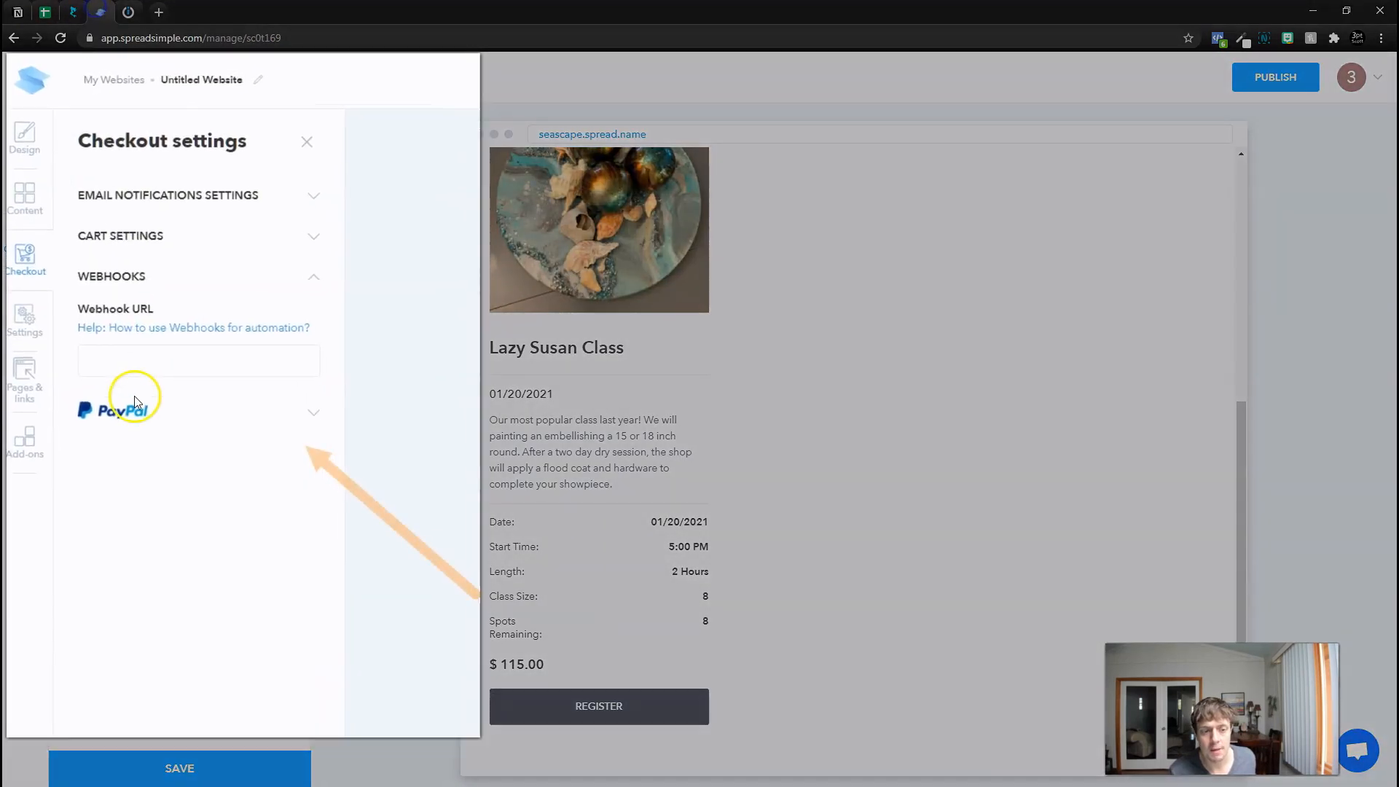
{"action": "left_click", "coordinate": [149, 398]}
{"action": "key", "text": "ctrl+v"}
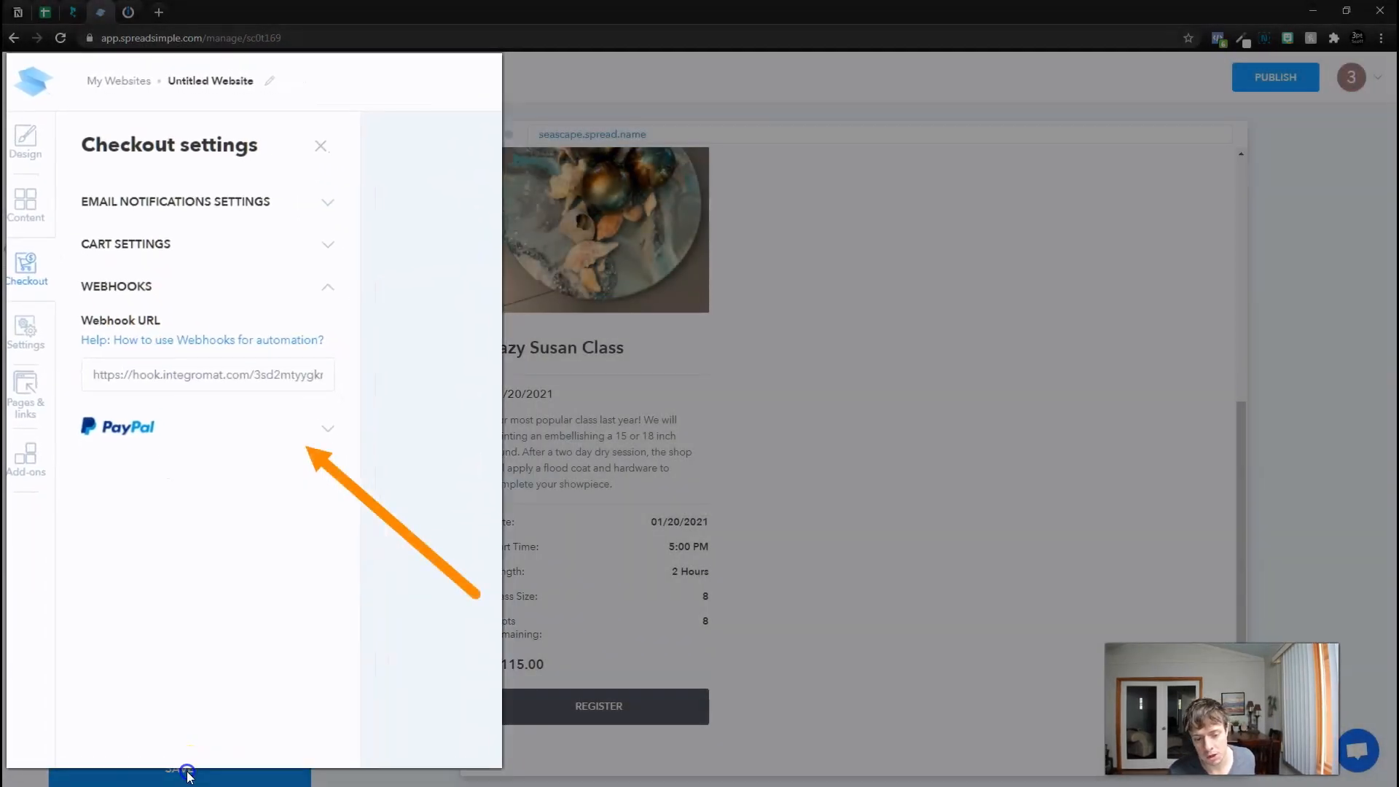
{"action": "left_click", "coordinate": [187, 772]}
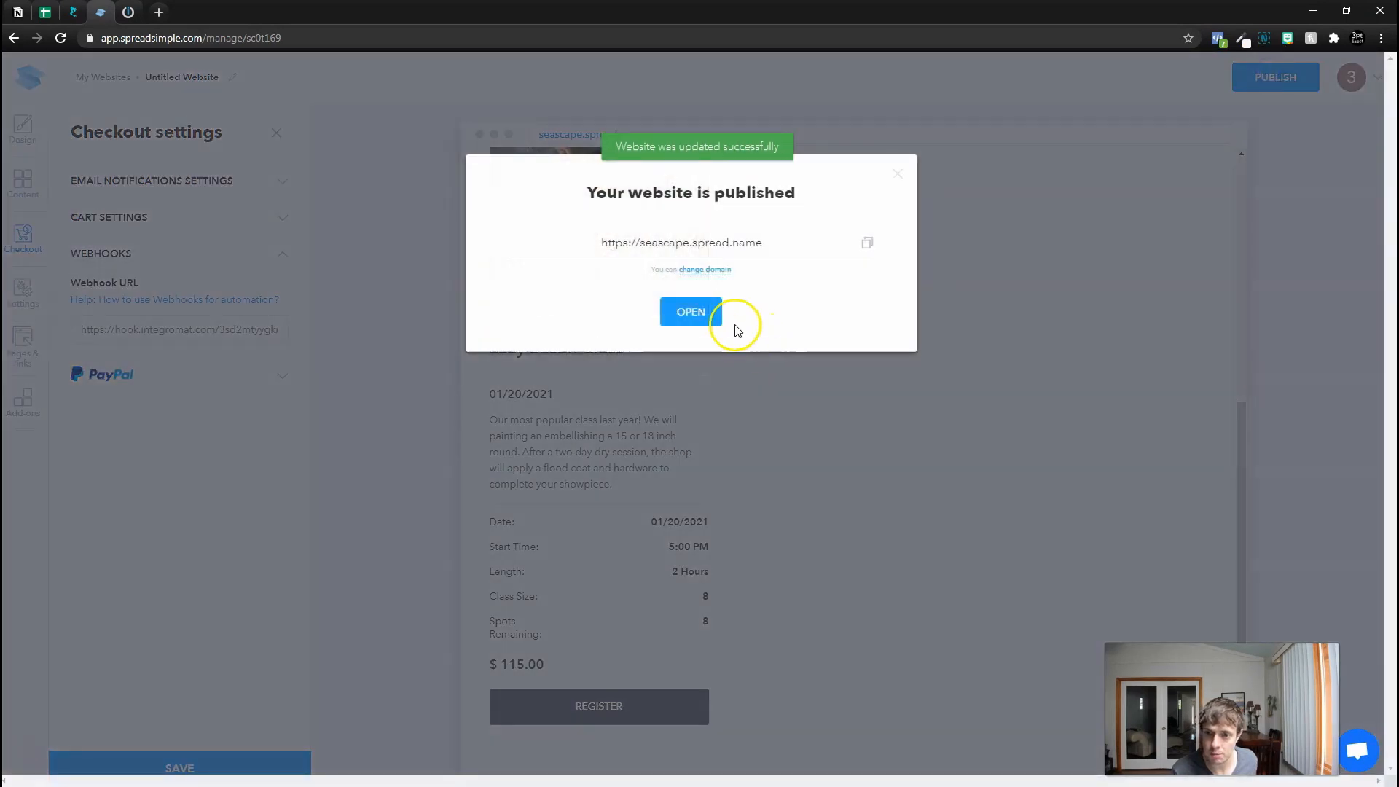
- Publish the updated website and open the live site at the class's Register button
{"action": "left_click", "coordinate": [691, 312]}
{"action": "scroll", "coordinate": [407, 402], "scroll_direction": "down", "scroll_amount": 4}
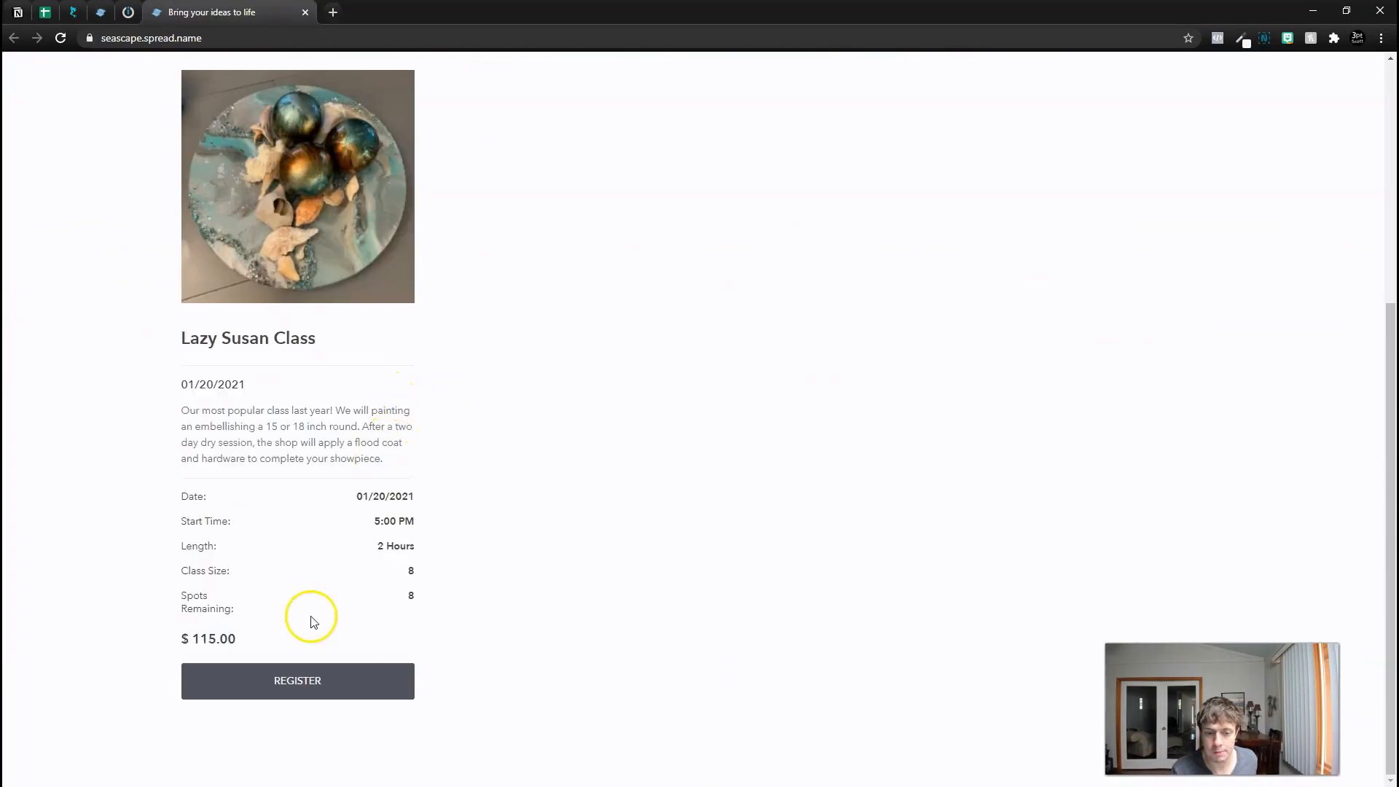
- Start a registration for the Lazy Susan Class, and switch to Integromat to run the webhook scenario once
{"action": "left_click", "coordinate": [278, 704]}
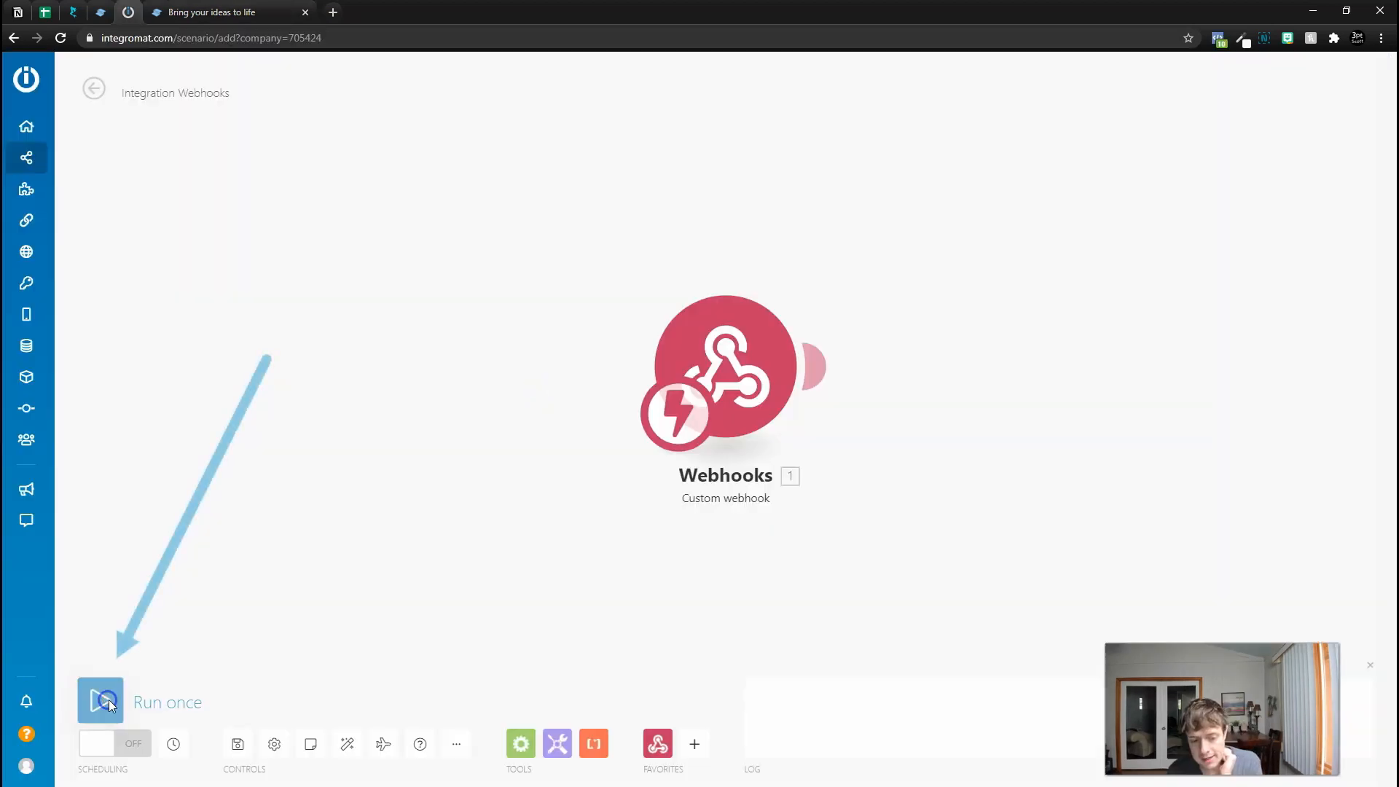
{"action": "left_click", "coordinate": [102, 699]}
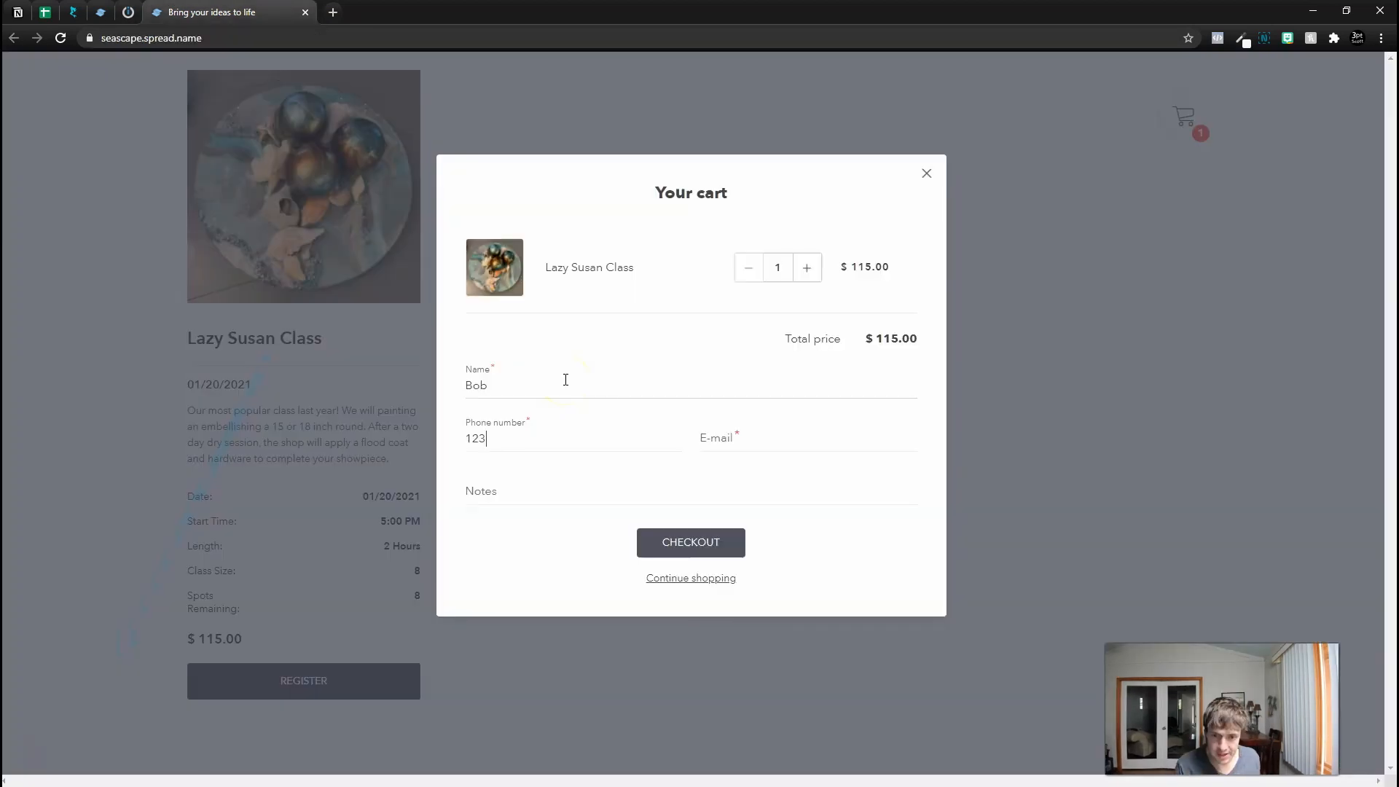
- Complete the Lazy Susan Class test registration with the customer's phone number and e-mail, check out, and return to Integromat
{"action": "type", "text": "4"}
{"action": "key", "text": "Tab"}
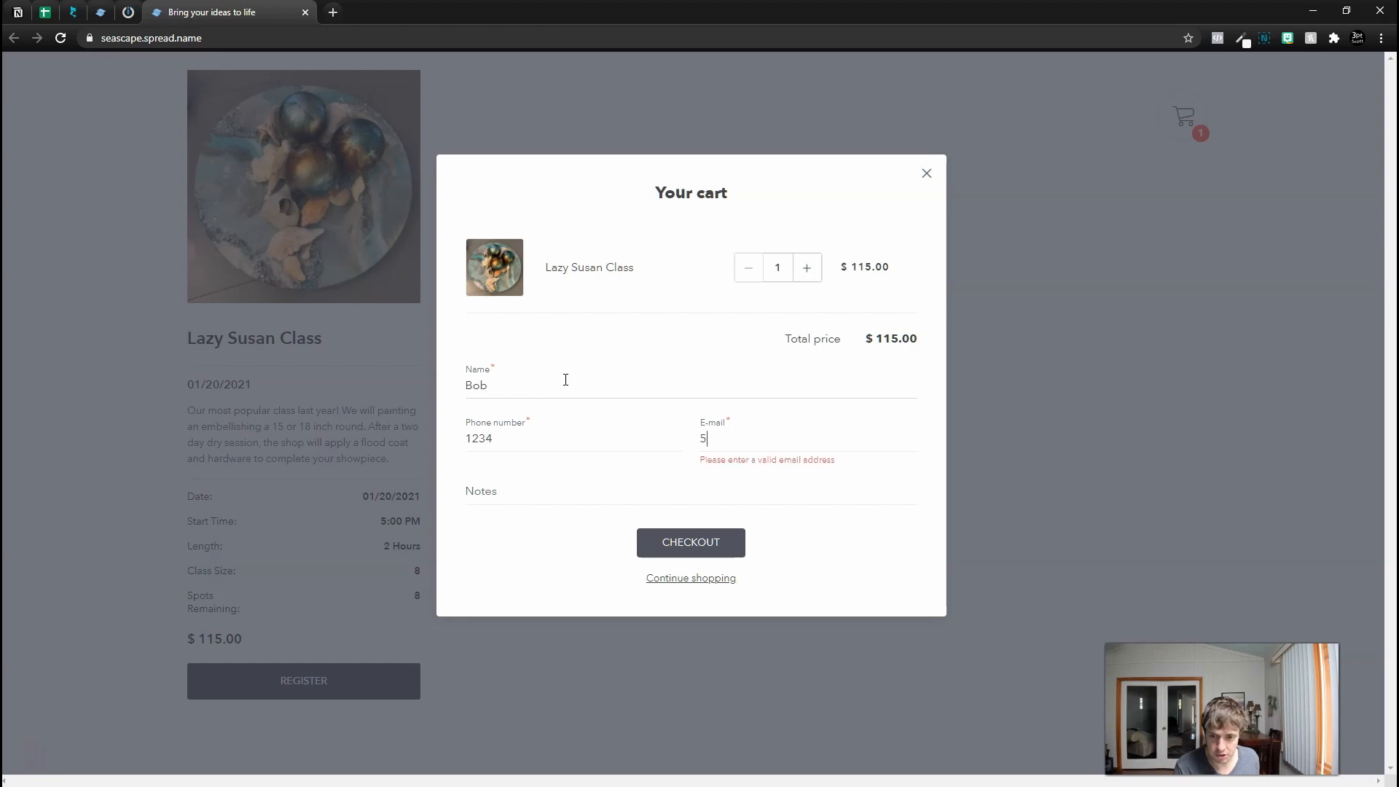
{"action": "left_click", "coordinate": [691, 543]}
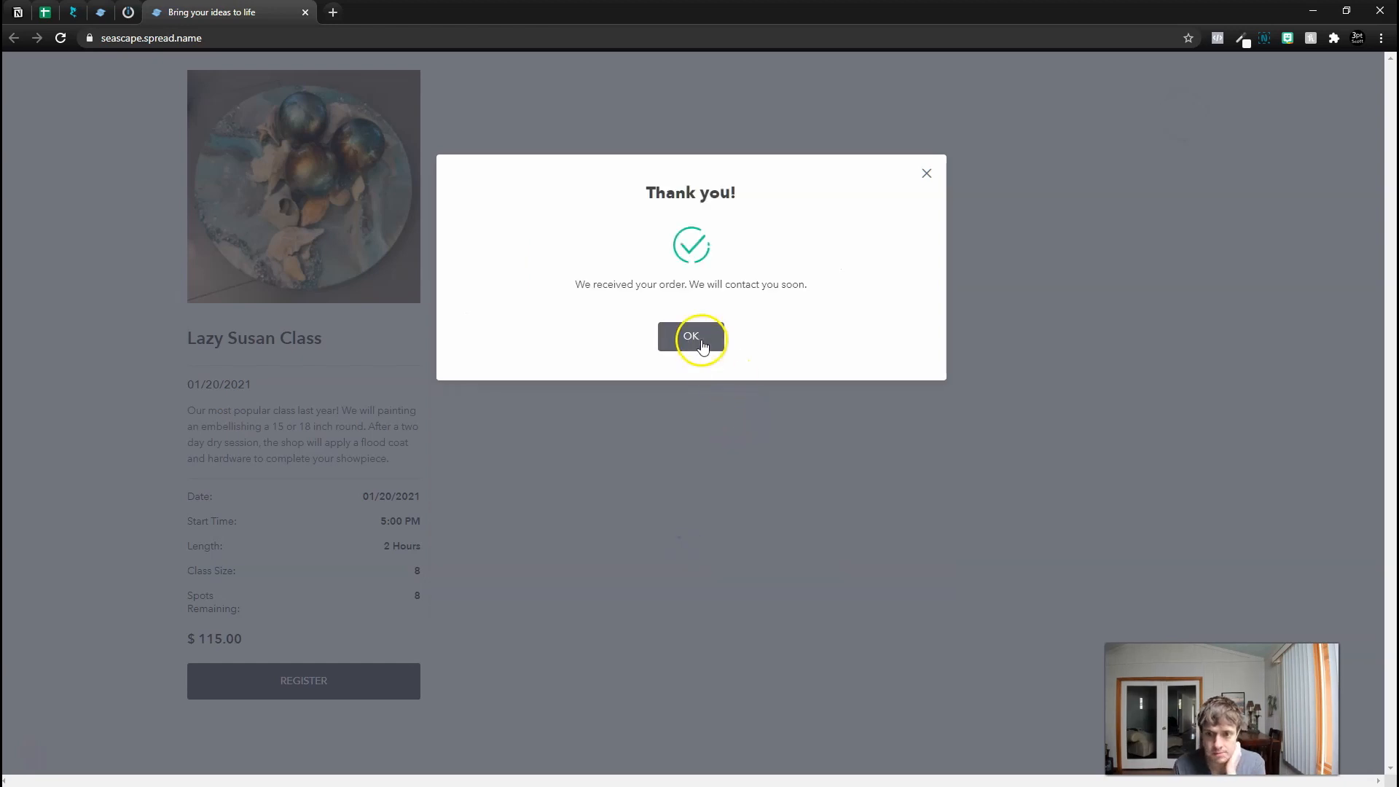
{"action": "left_click", "coordinate": [697, 337]}
{"action": "left_click", "coordinate": [140, 12]}
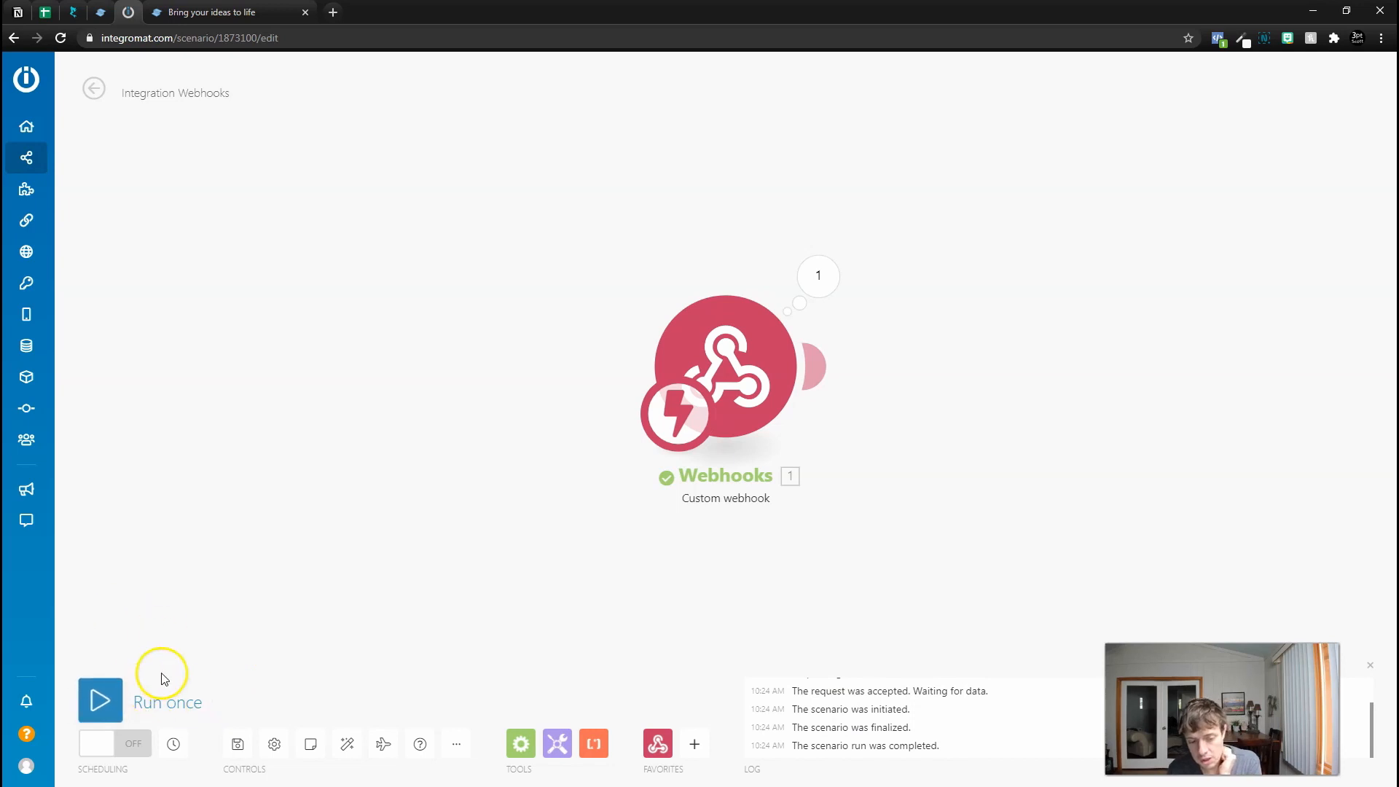
- Look over the Lazy Susan Class listing on the live site opened from SpreadSimple, and return to Integromat
{"action": "left_click", "coordinate": [101, 12]}
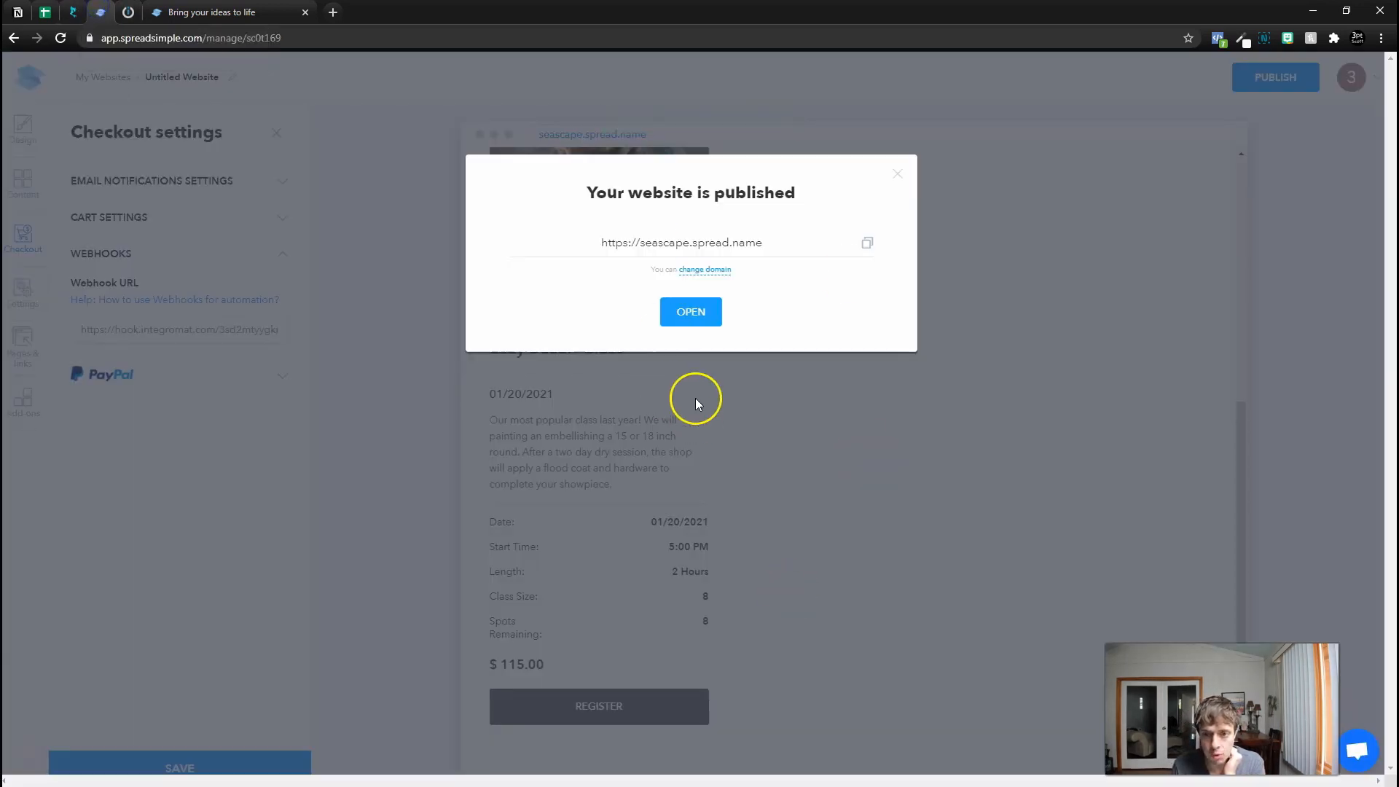
{"action": "left_click", "coordinate": [691, 312]}
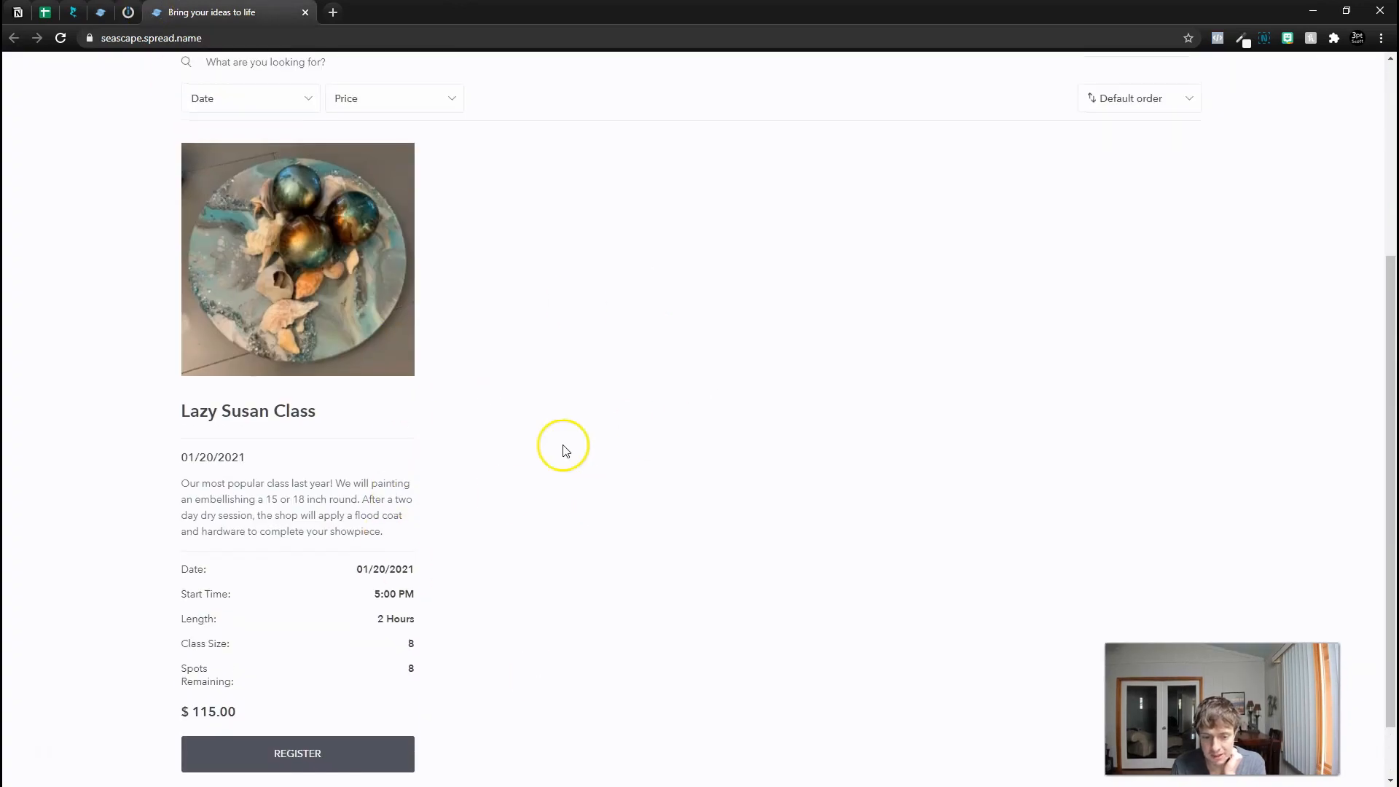
{"action": "left_click", "coordinate": [128, 12]}
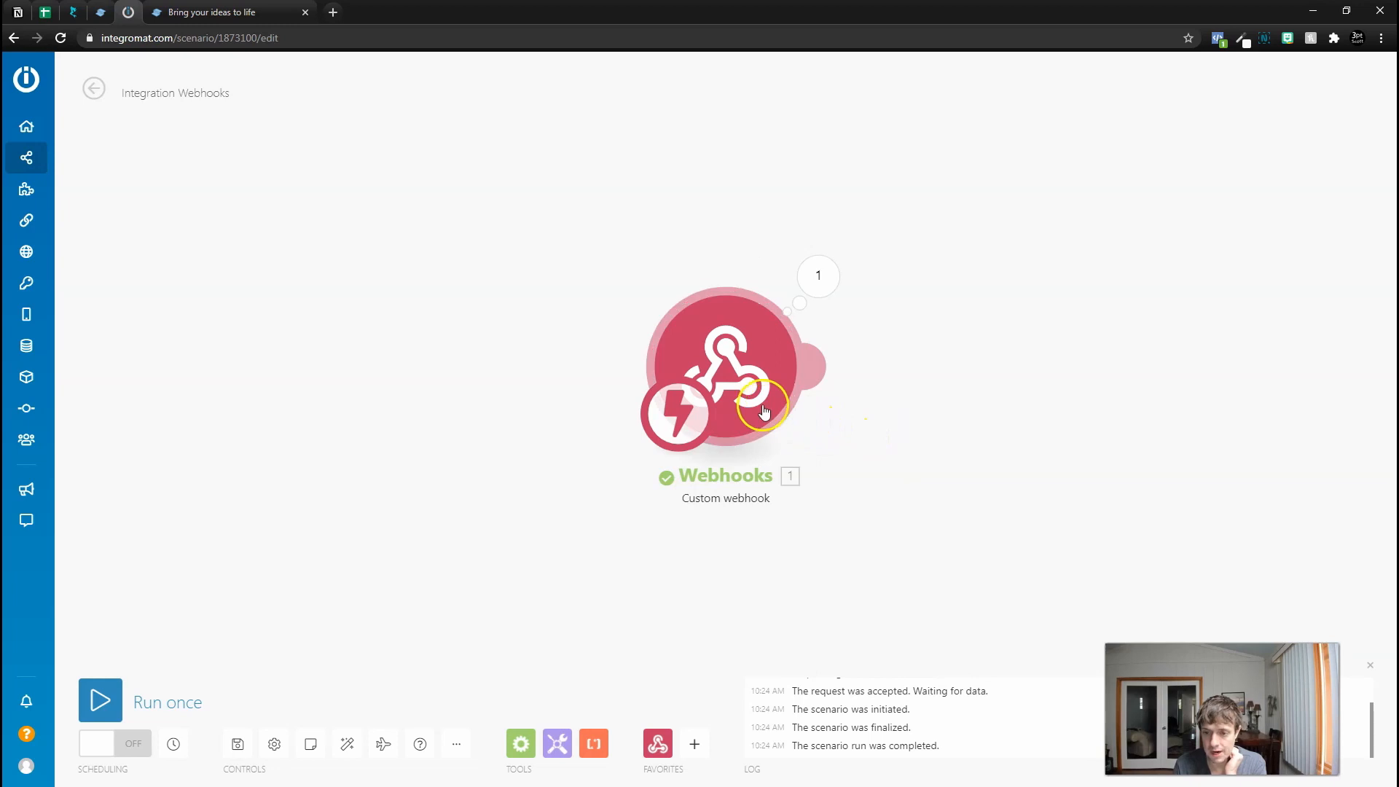
- Add a Google Sheets Add a Row module after the webhook, targeting the Class List sheet of SEA Event Schedule
{"action": "left_click_drag", "start_coordinate": [766, 406], "coordinate": [531, 369]}
{"action": "left_click", "coordinate": [581, 340]}
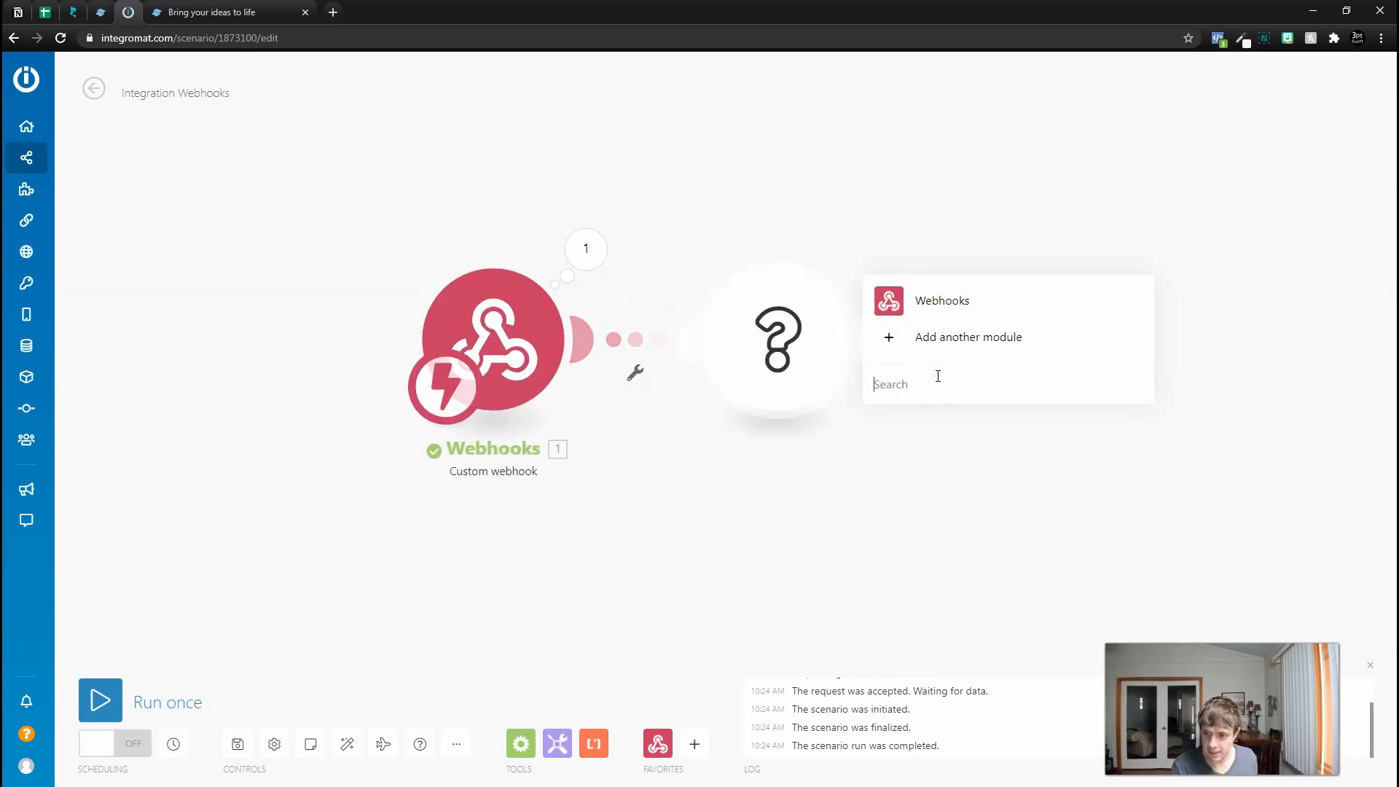
{"action": "type", "text": "she"}
{"action": "left_click", "coordinate": [993, 193]}
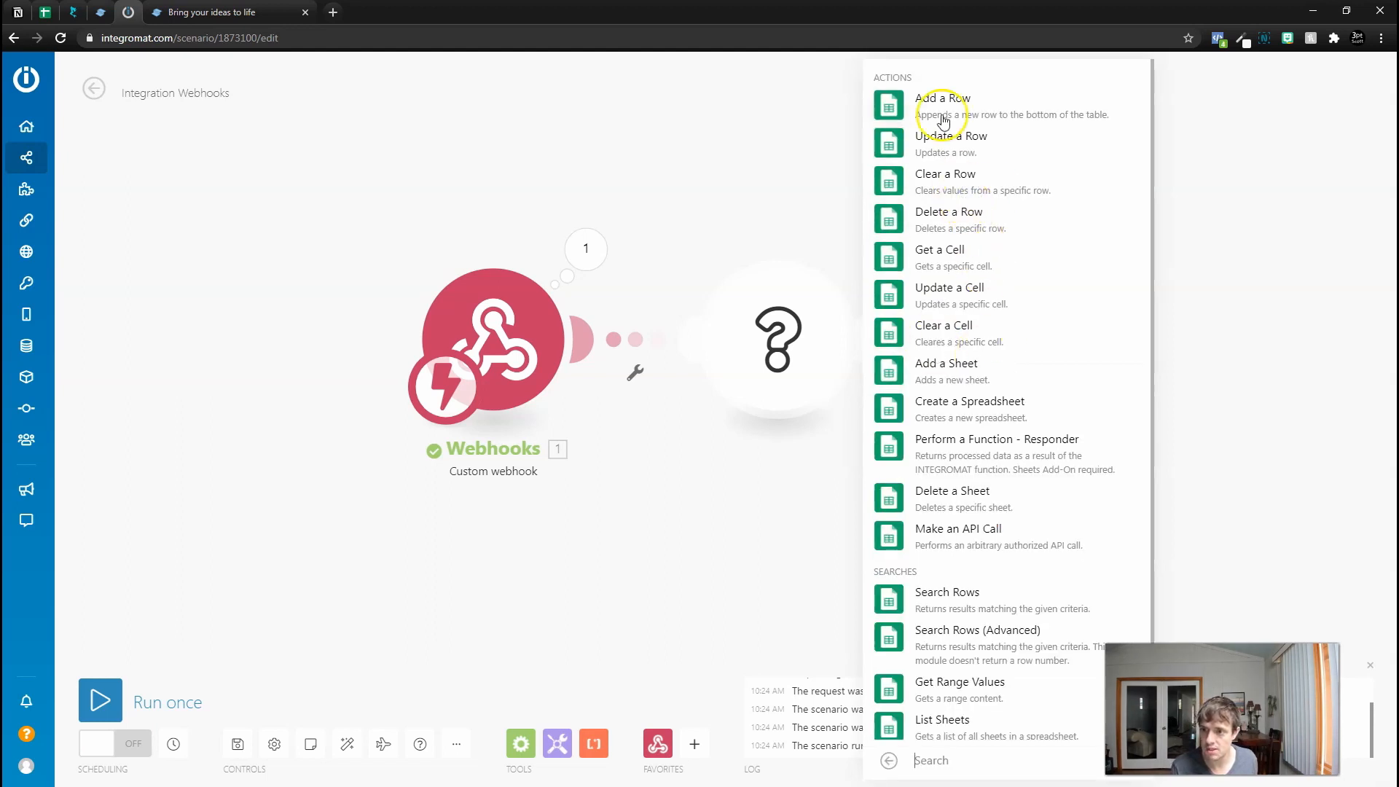
{"action": "left_click", "coordinate": [1020, 113]}
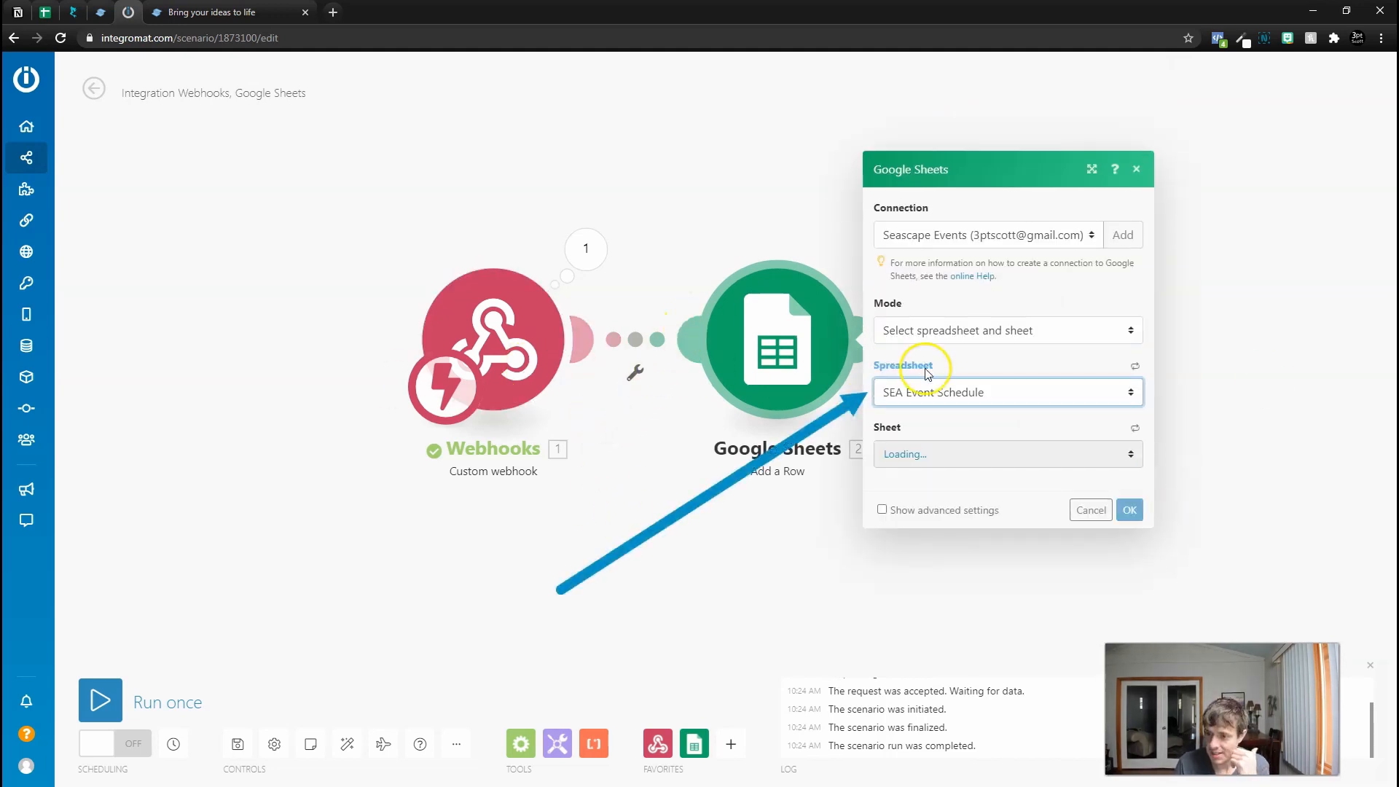
{"action": "left_click", "coordinate": [968, 409]}
{"action": "left_click", "coordinate": [906, 412]}
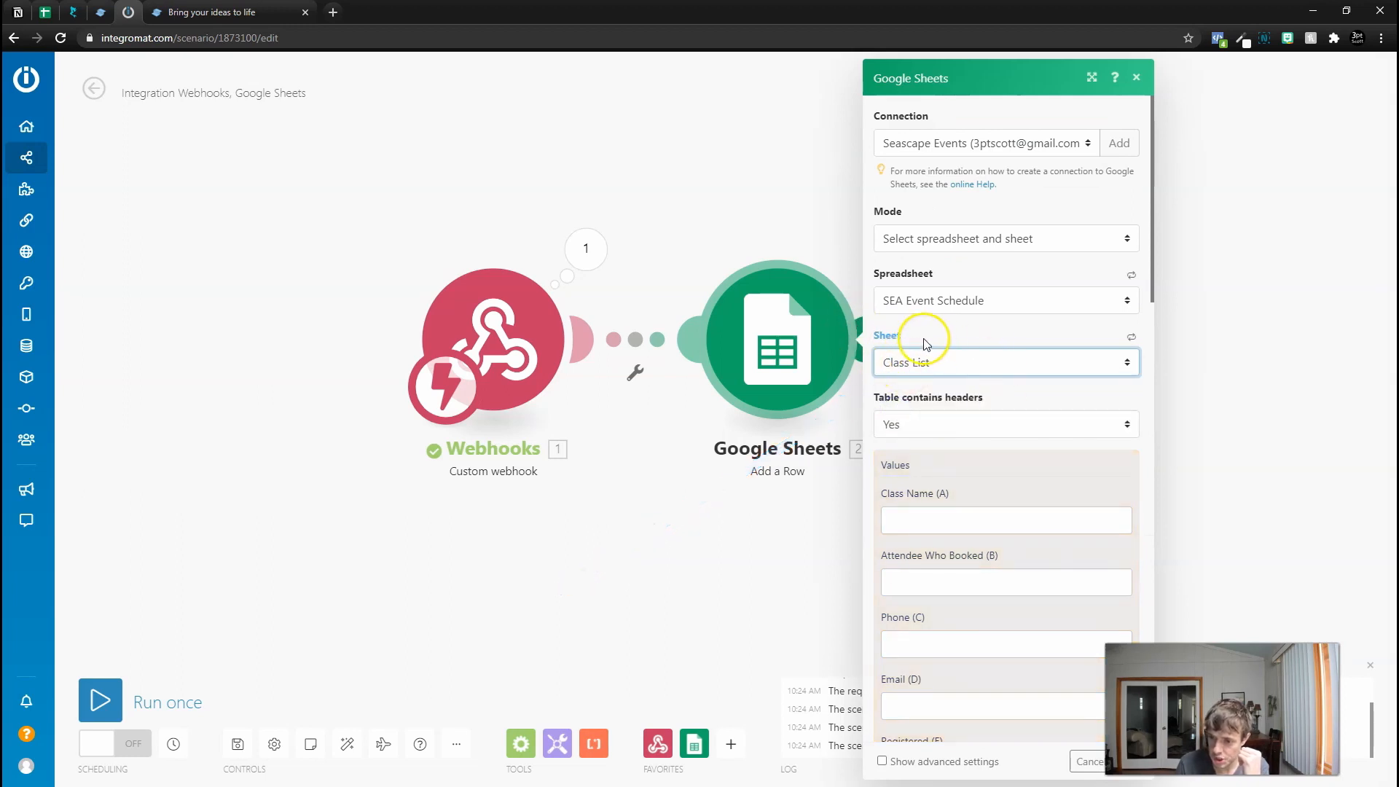
- Map the Class Name column to the cart item's title and Attendee Who Booked to the client name
{"action": "scroll", "coordinate": [917, 419], "scroll_direction": "down", "scroll_amount": 1}
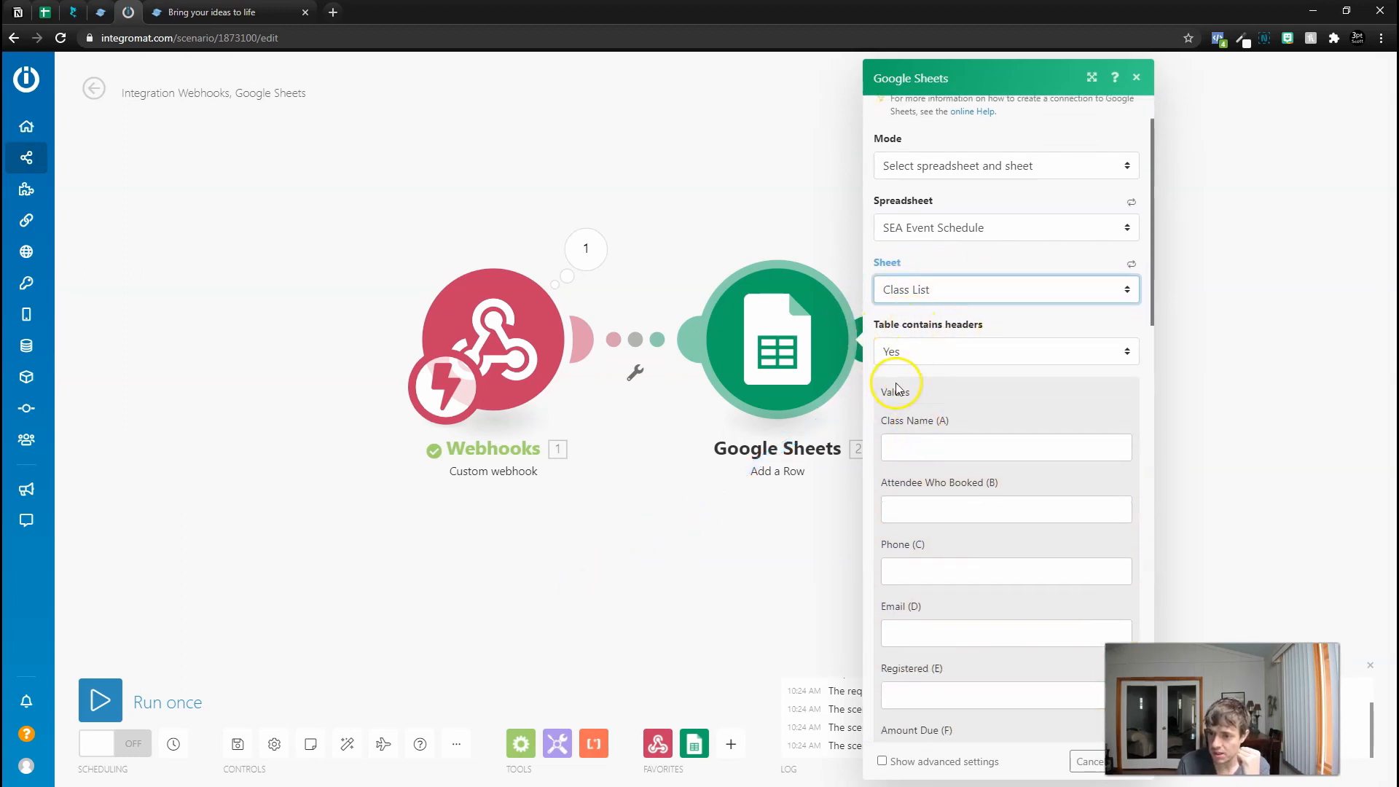
{"action": "scroll", "coordinate": [917, 404], "scroll_direction": "down", "scroll_amount": 1}
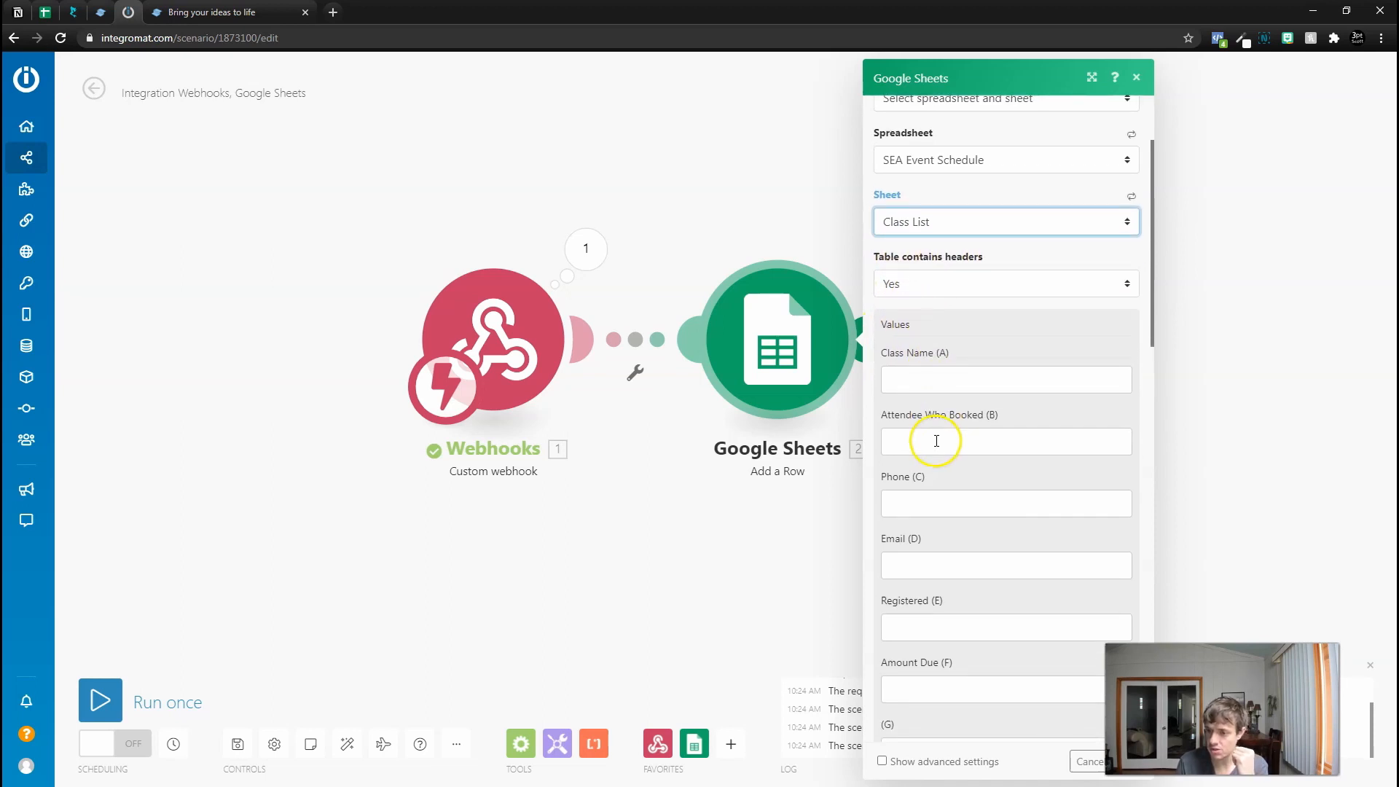
{"action": "left_click", "coordinate": [922, 376]}
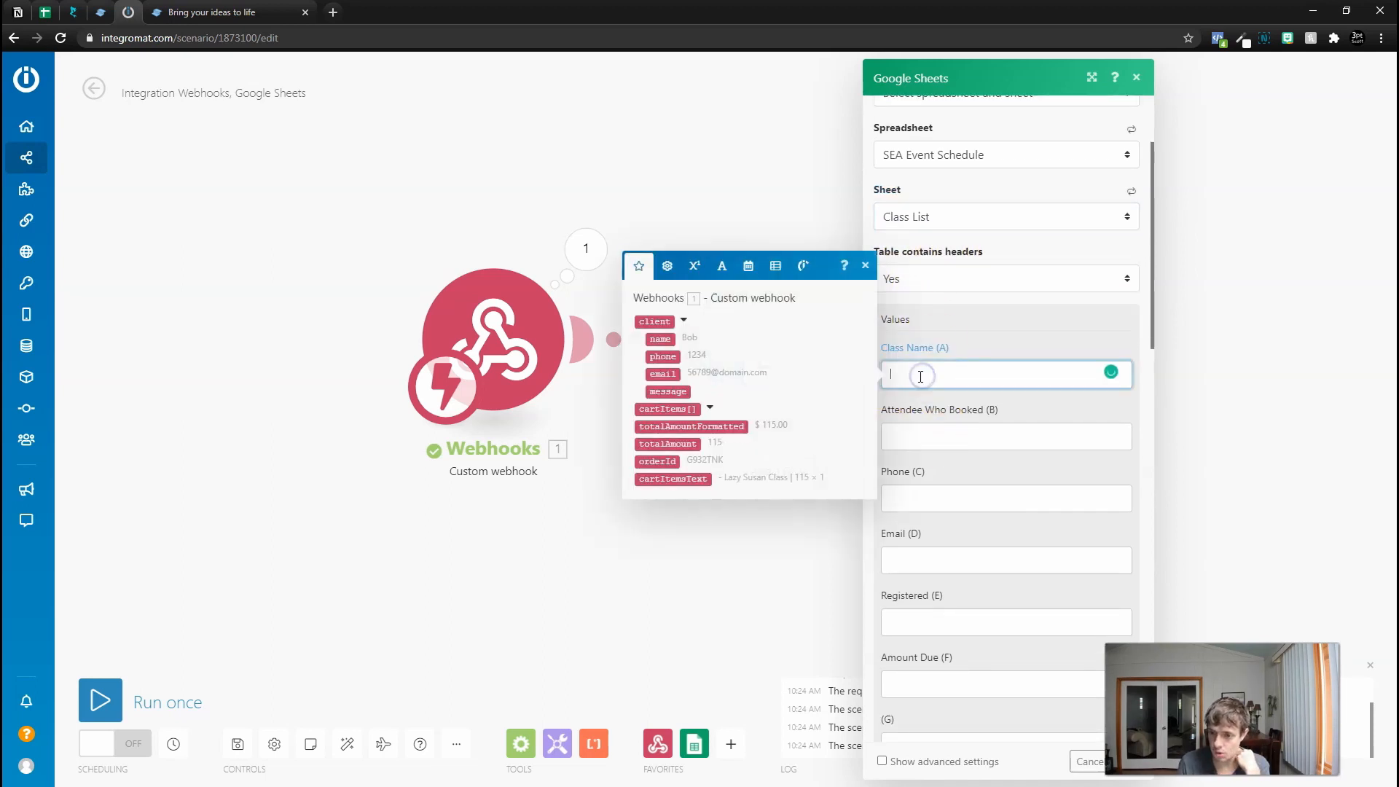
{"action": "left_click", "coordinate": [706, 411]}
{"action": "left_click", "coordinate": [663, 374]}
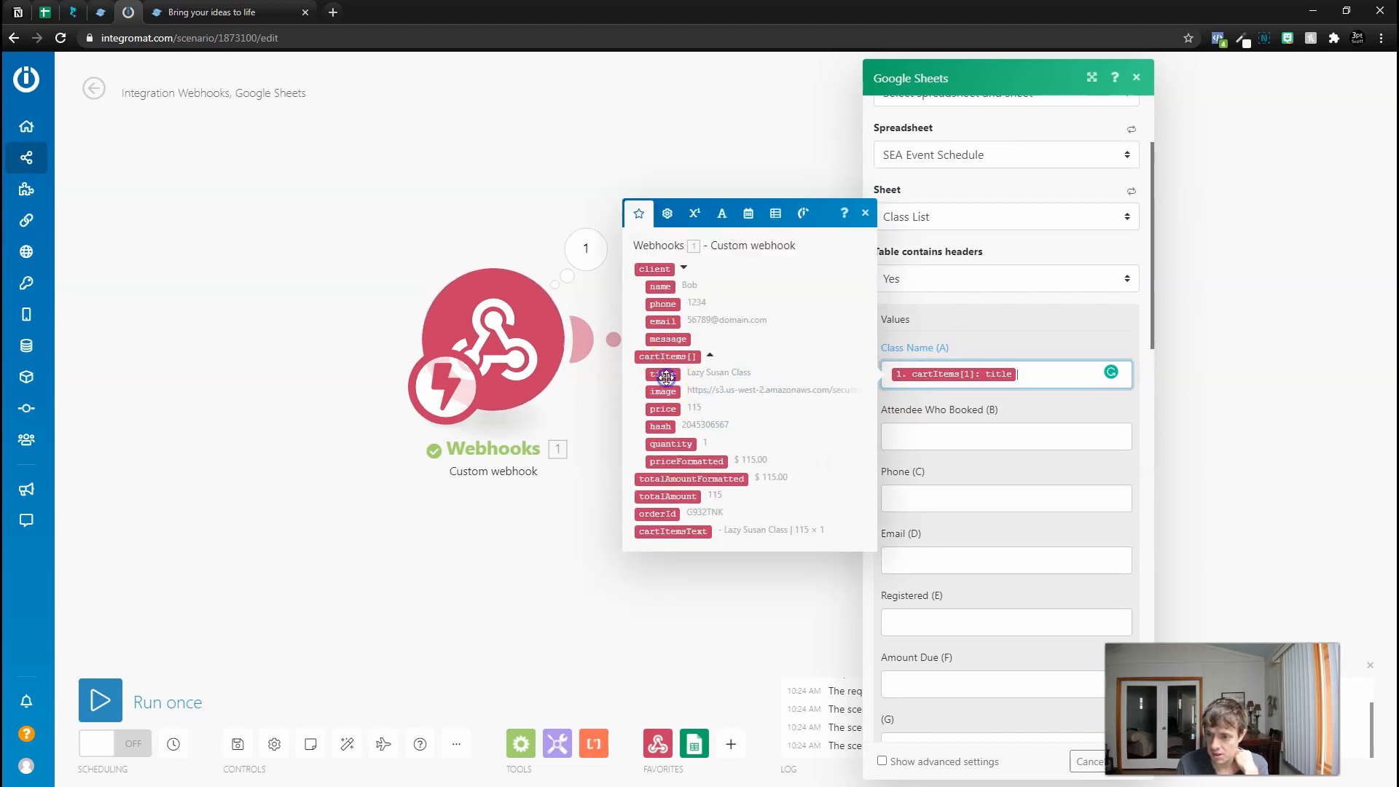
{"action": "left_click", "coordinate": [934, 440]}
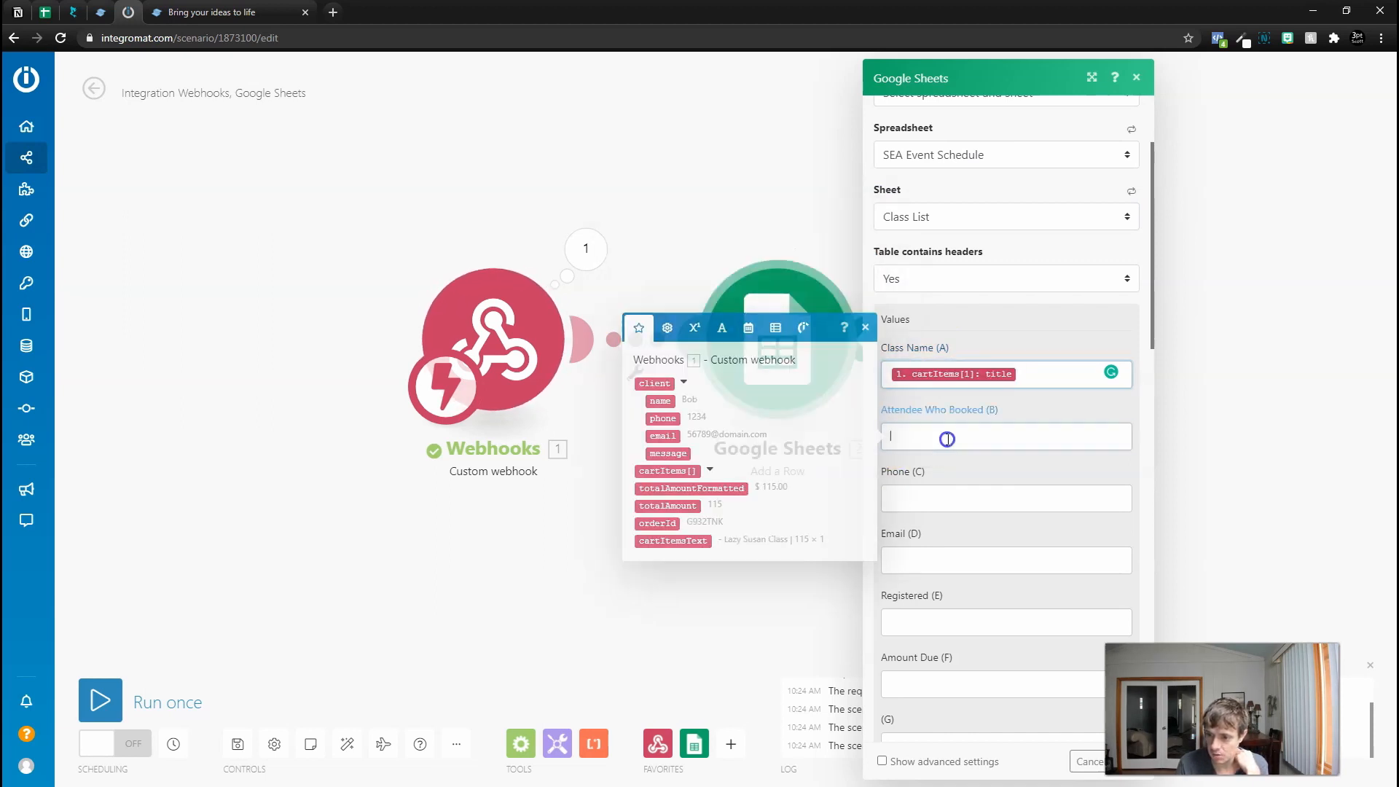
{"action": "left_click", "coordinate": [662, 402]}
- Map the Phone column to the webhook's client phone and the Email column to the client email
{"action": "left_click", "coordinate": [939, 496]}
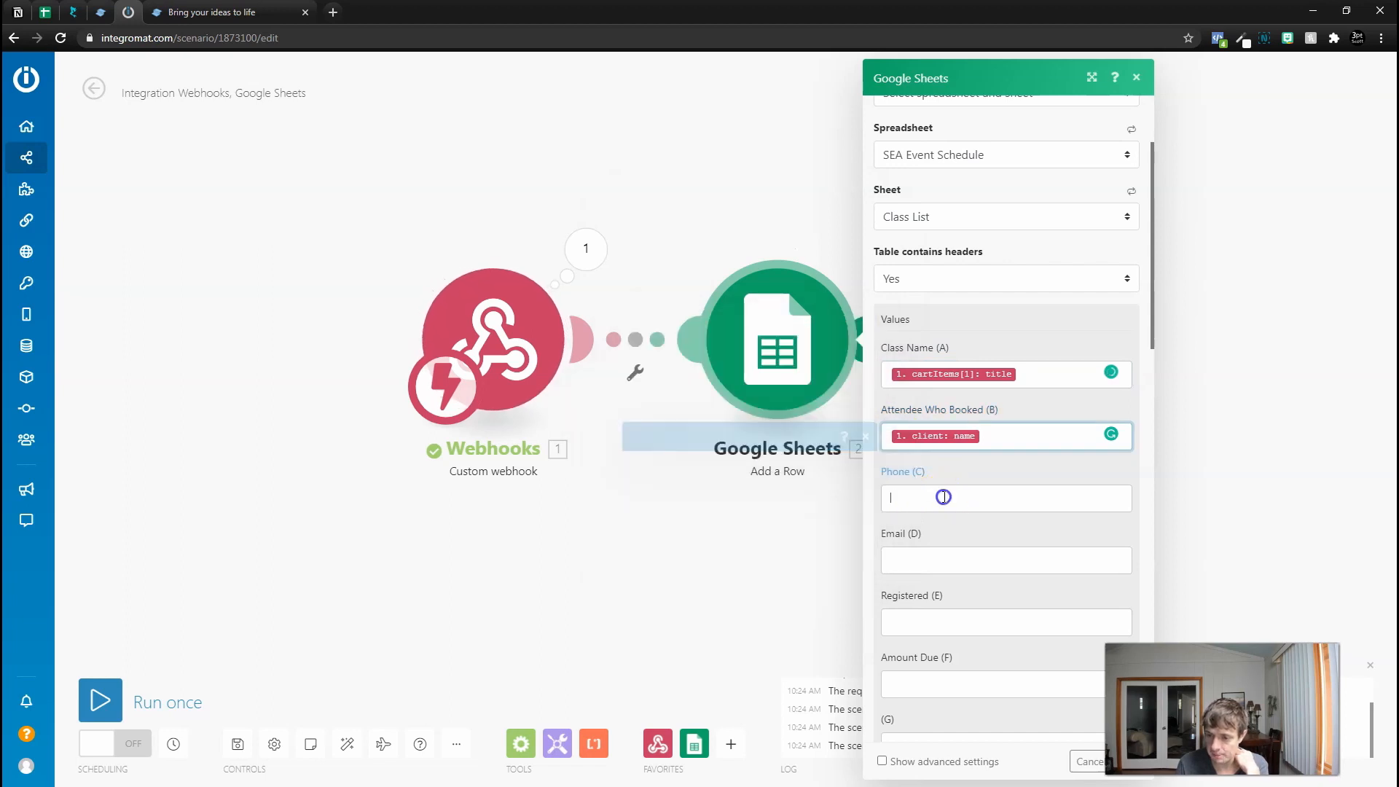
{"action": "left_click", "coordinate": [656, 481]}
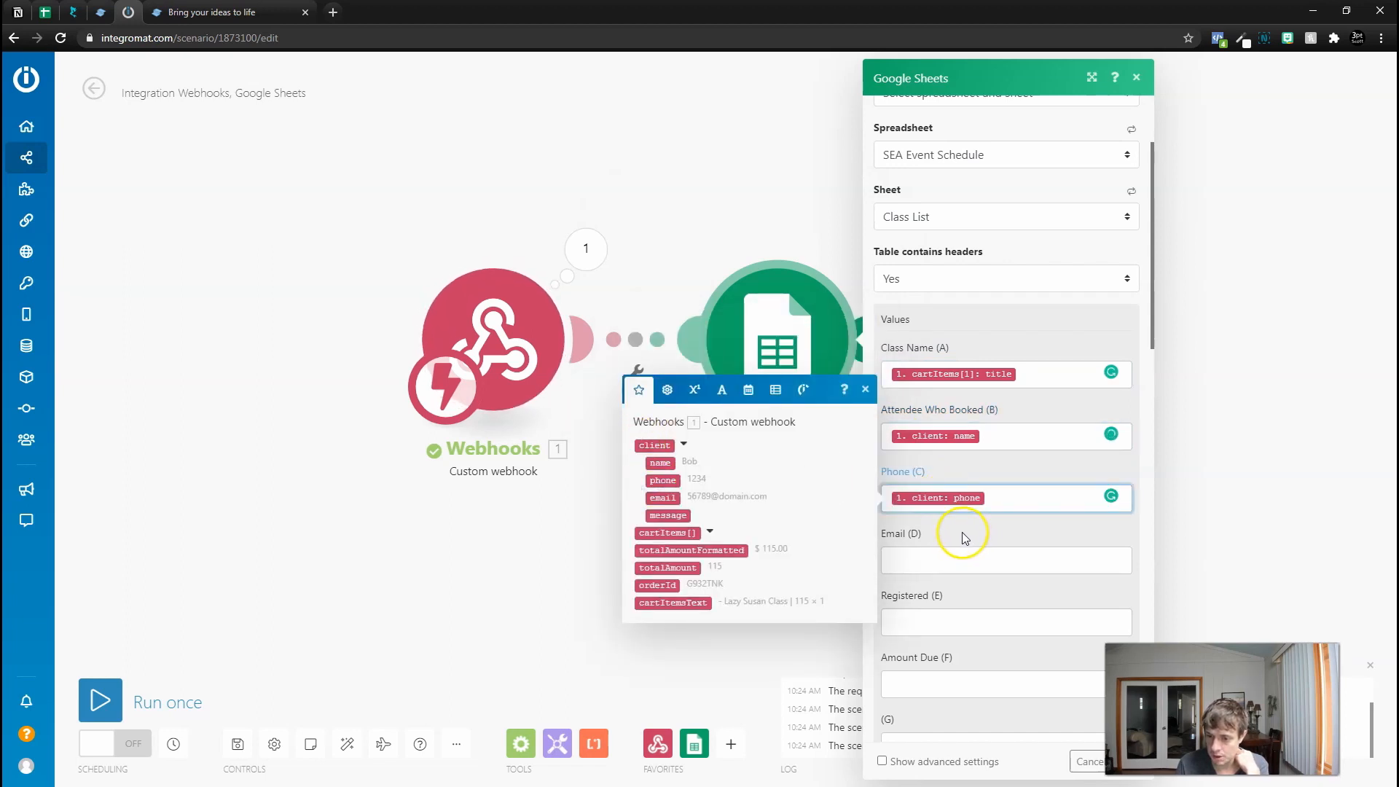
{"action": "left_click", "coordinate": [950, 564]}
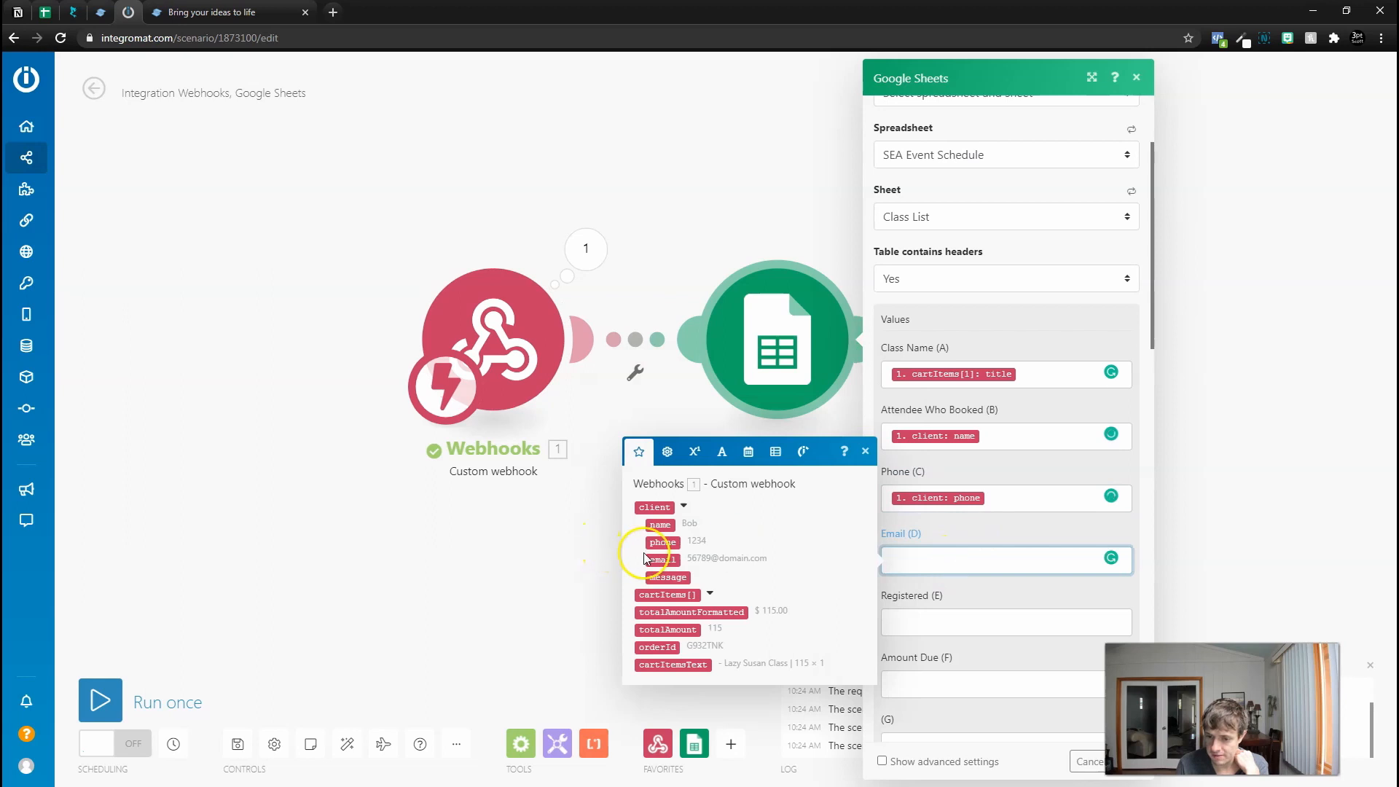
{"action": "left_click", "coordinate": [659, 559]}
- Map Registered to the cart item's quantity and Amount Due to totalAmount, and confirm the Add a Row settings
{"action": "scroll", "coordinate": [1003, 569], "scroll_direction": "down", "scroll_amount": 2}
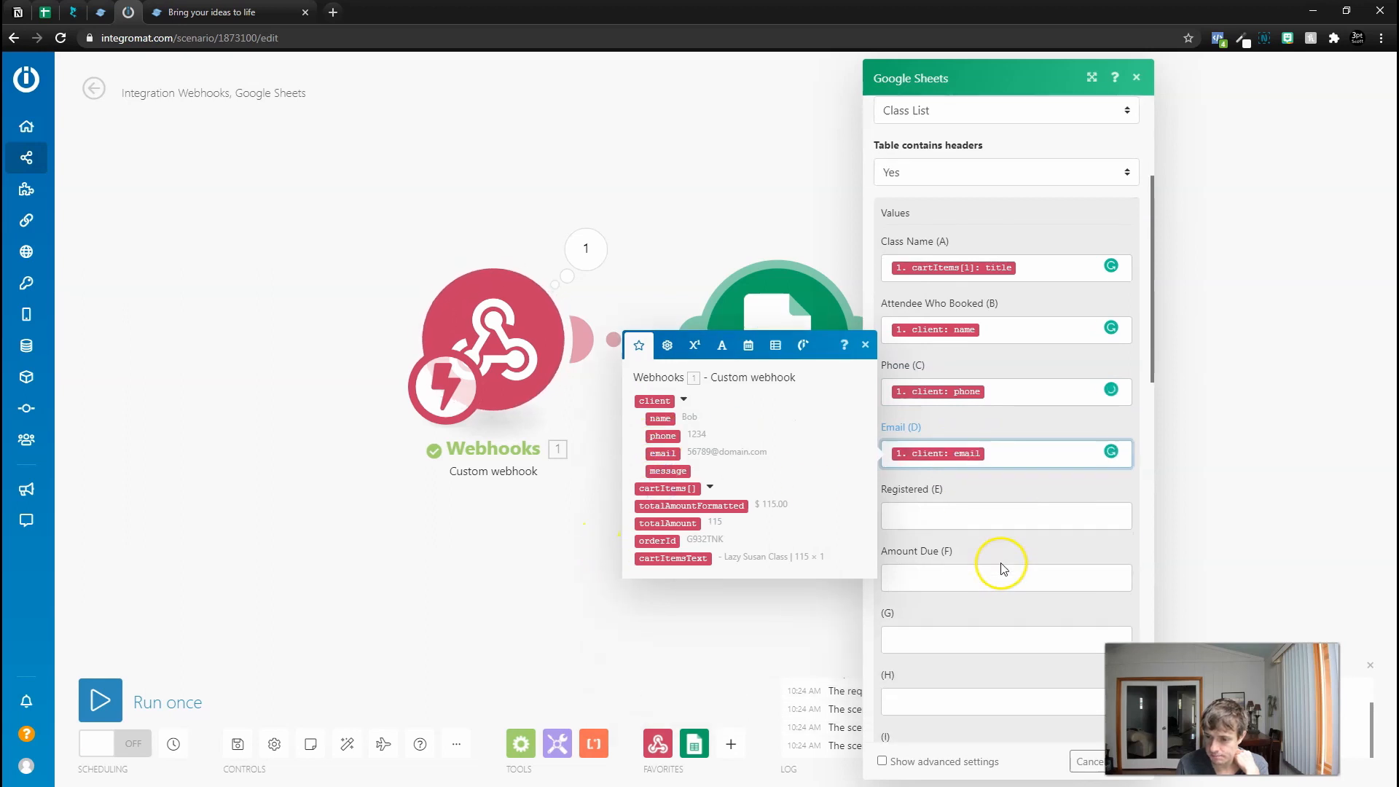
{"action": "left_click", "coordinate": [939, 476]}
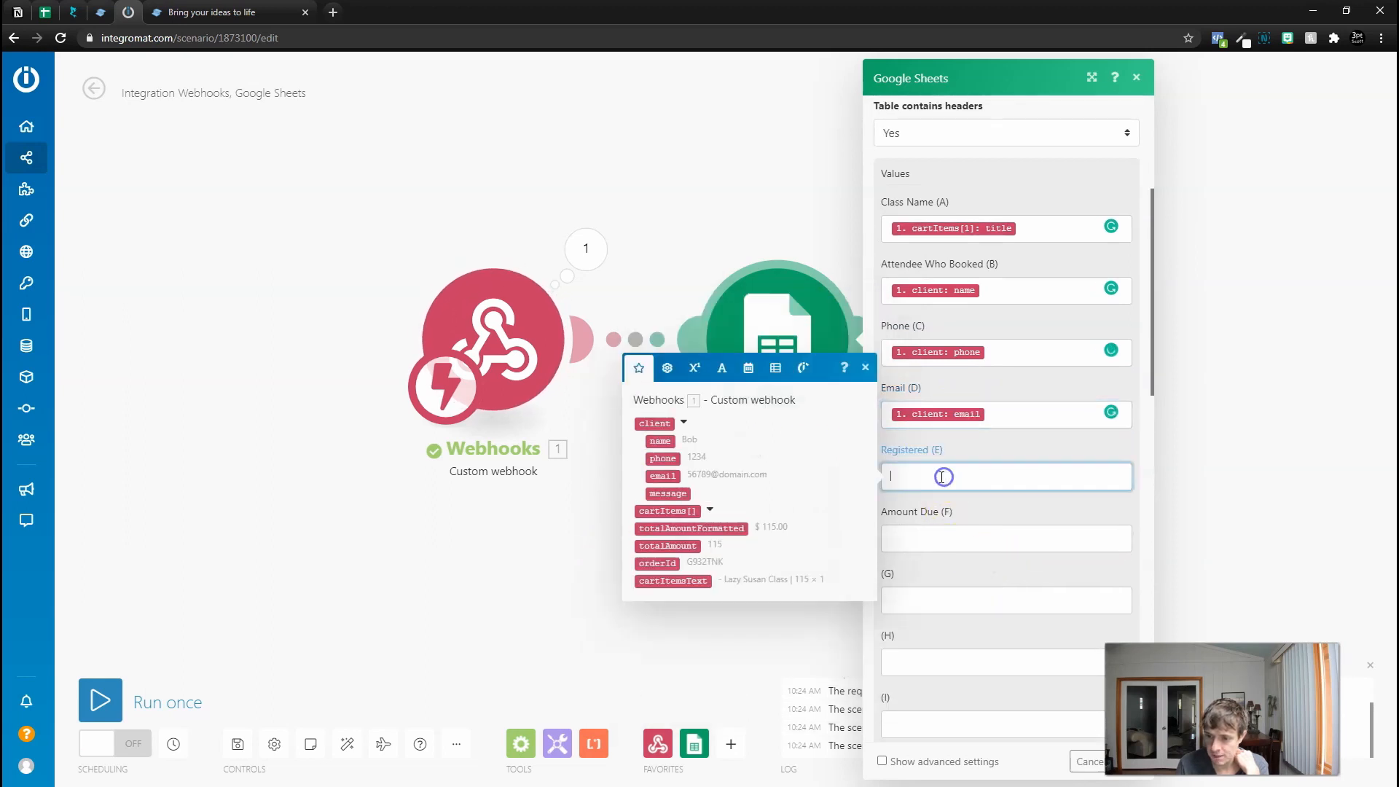
{"action": "left_click", "coordinate": [709, 510]}
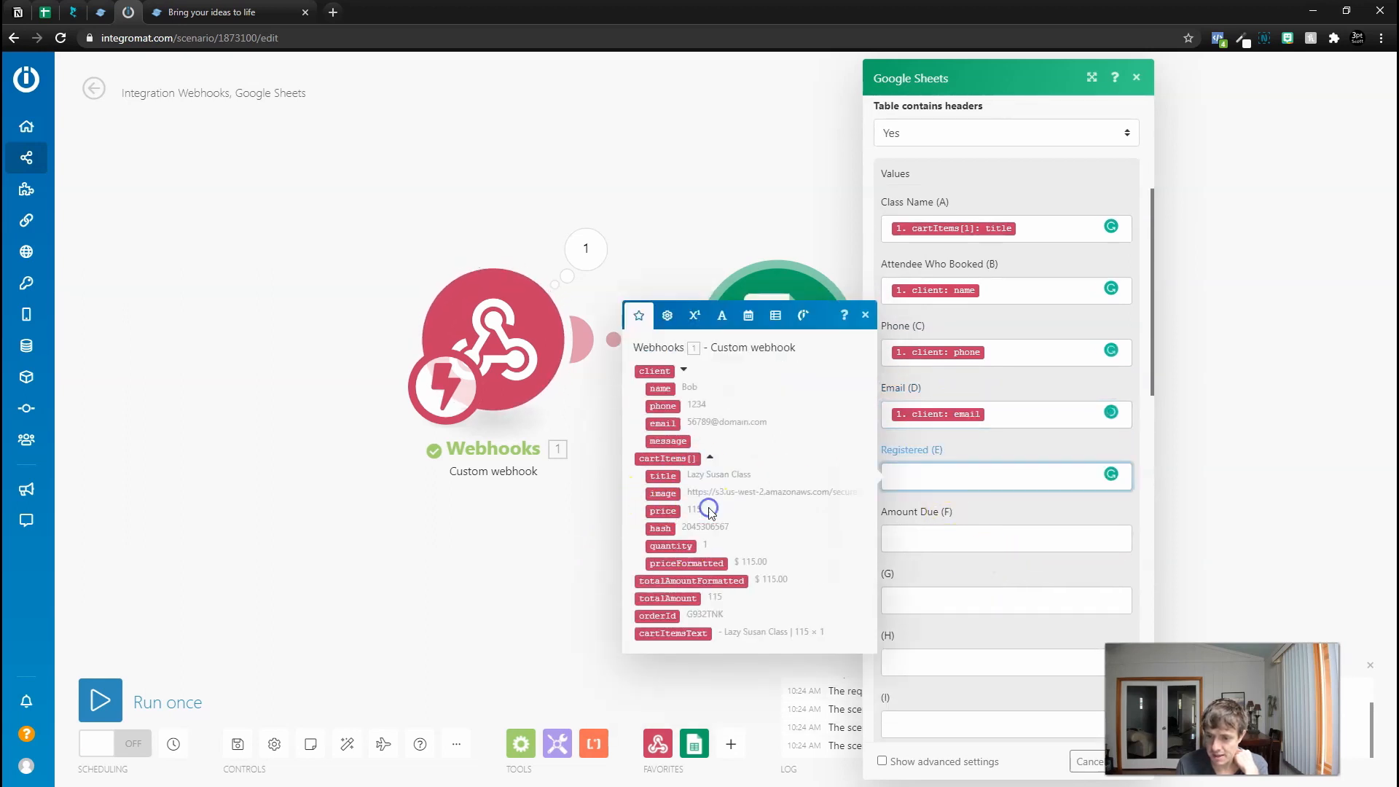
{"action": "left_click", "coordinate": [675, 544]}
{"action": "left_click", "coordinate": [674, 545]}
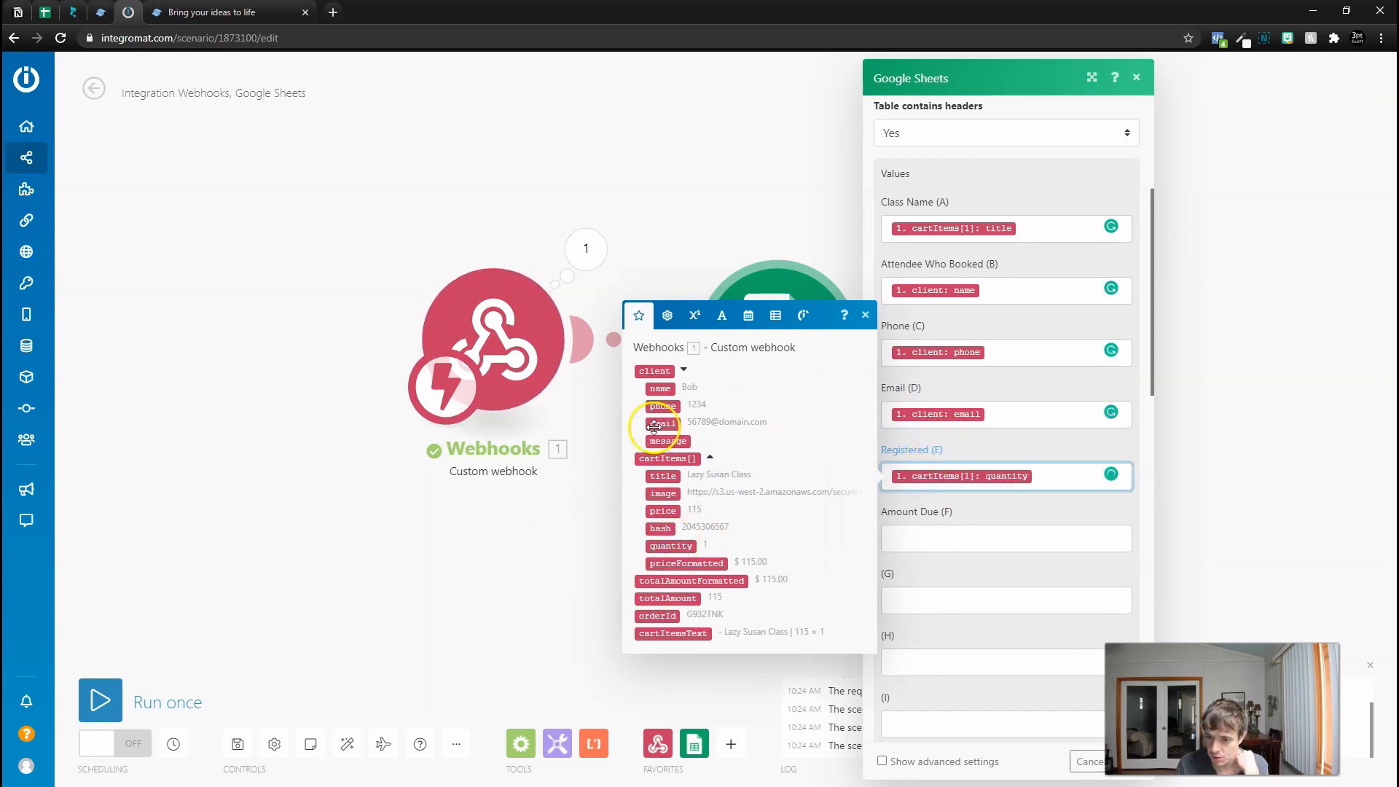
{"action": "left_click", "coordinate": [951, 538]}
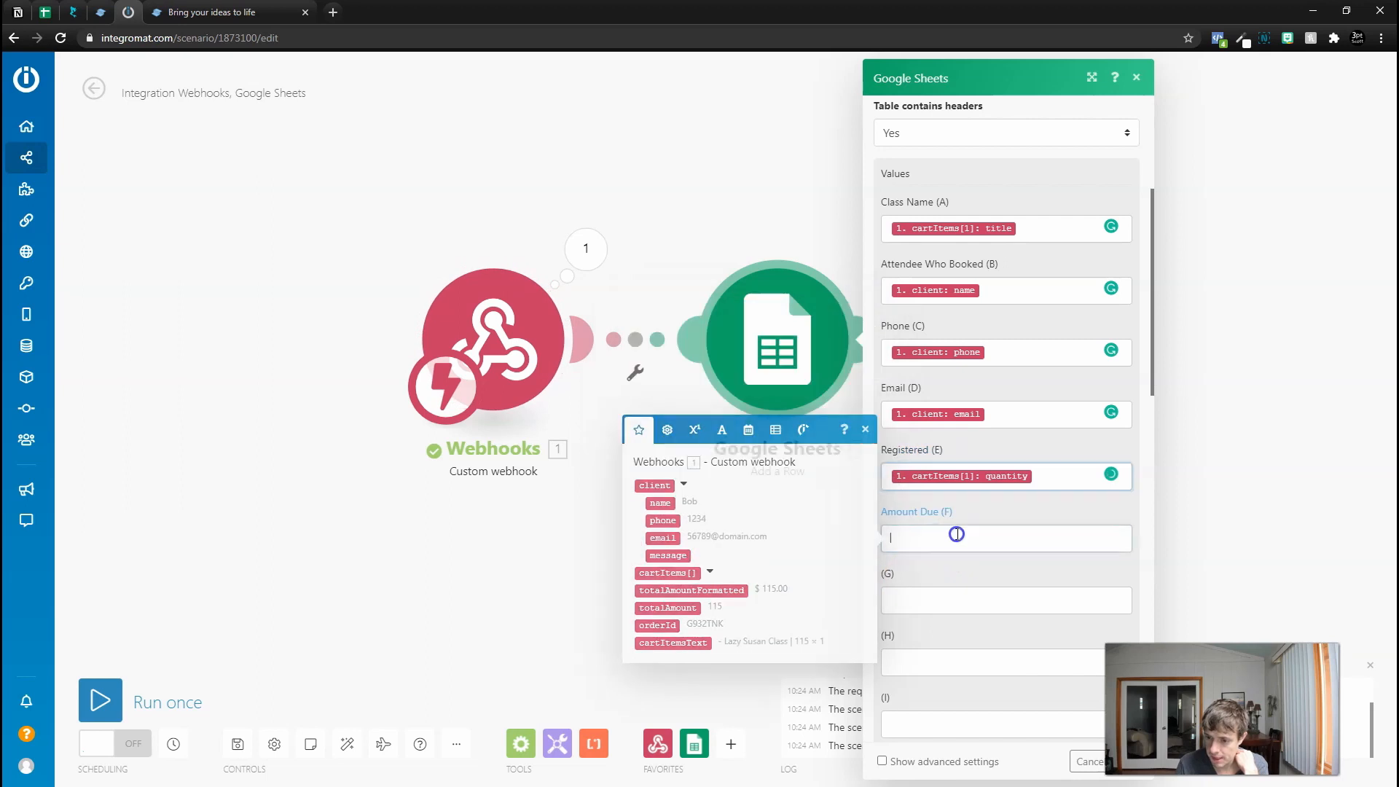
{"action": "left_click", "coordinate": [674, 608]}
{"action": "scroll", "coordinate": [967, 603], "scroll_direction": "down", "scroll_amount": 2}
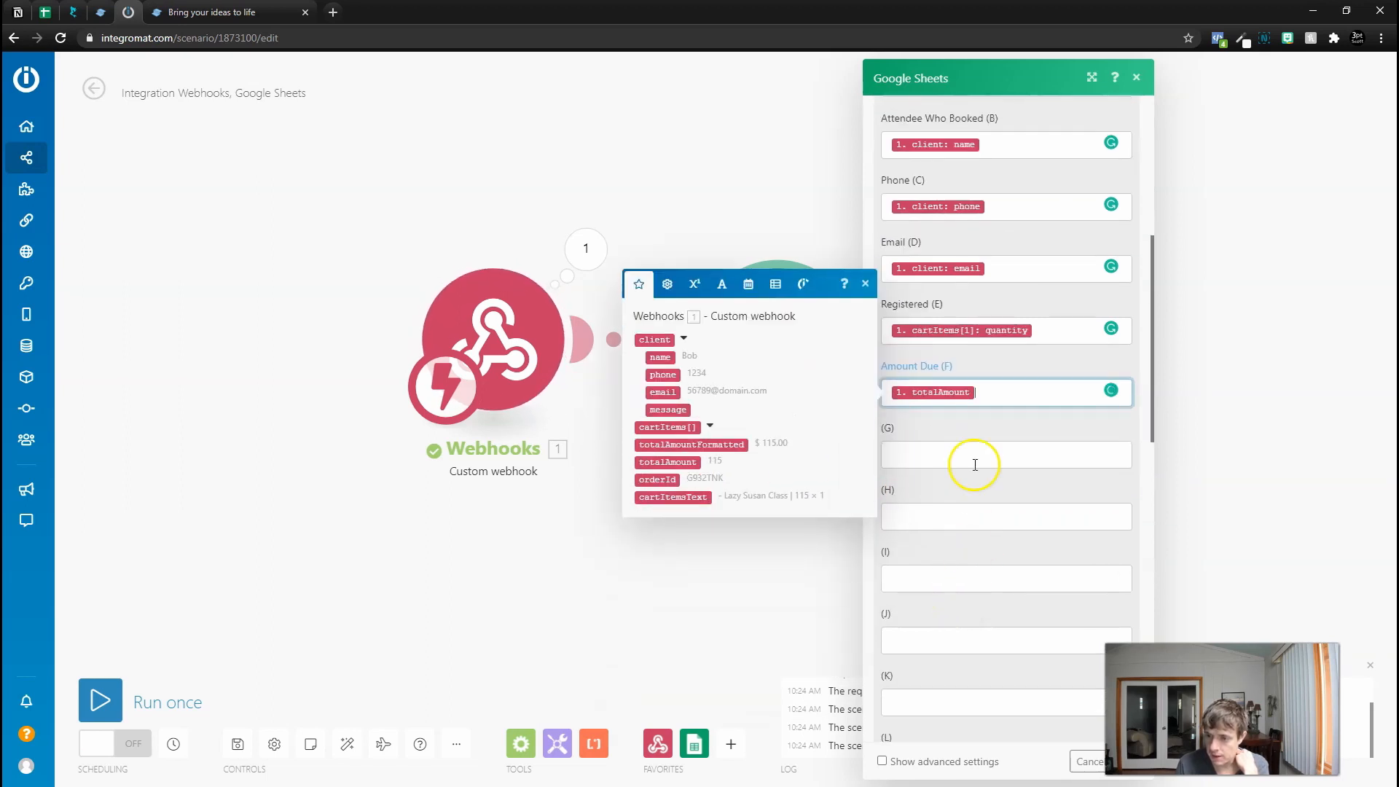
{"action": "scroll", "coordinate": [991, 583], "scroll_direction": "up", "scroll_amount": 5}
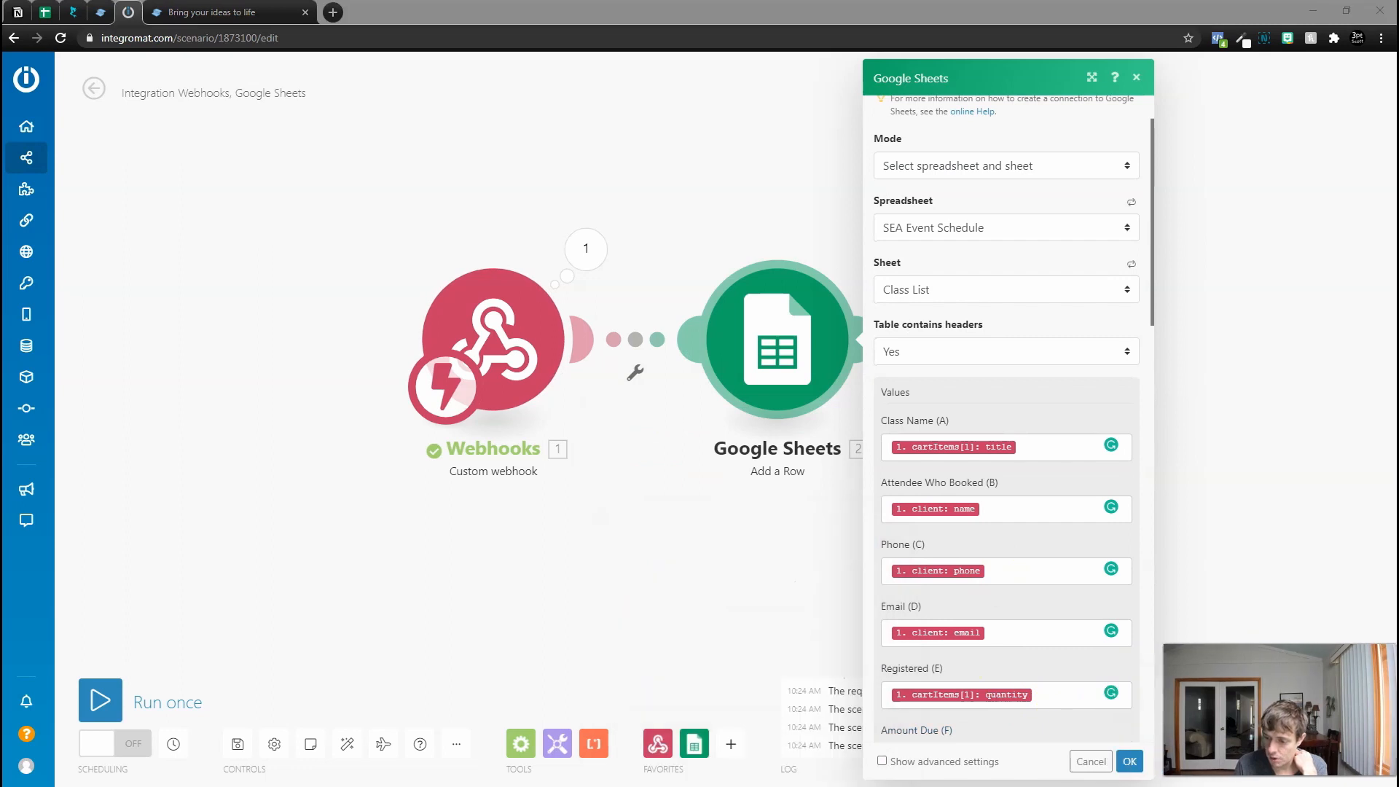
{"action": "left_click", "coordinate": [1129, 762]}
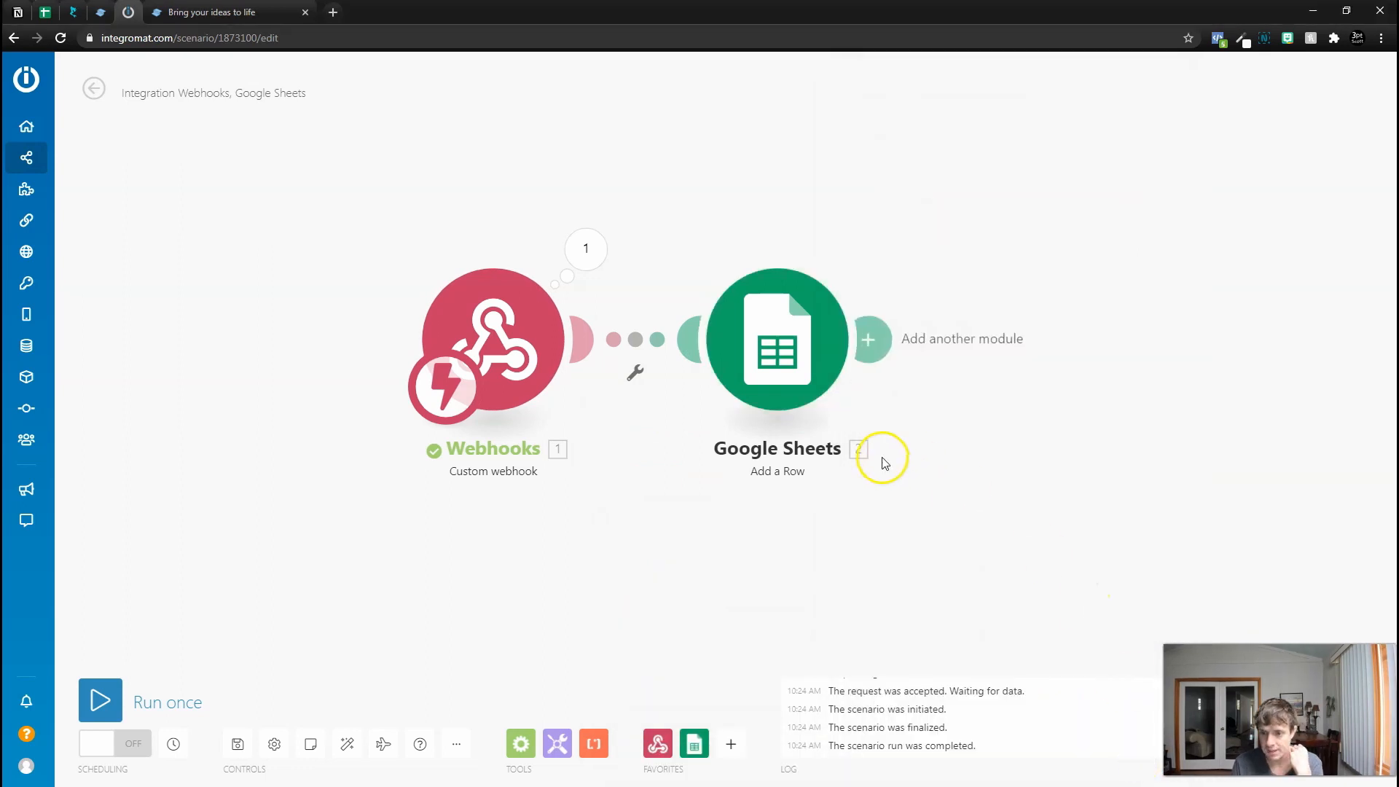
- Run the scenario once and submit a test registration on the live site for 2 spots in the Lazy Susan Class
{"action": "left_click", "coordinate": [100, 699]}
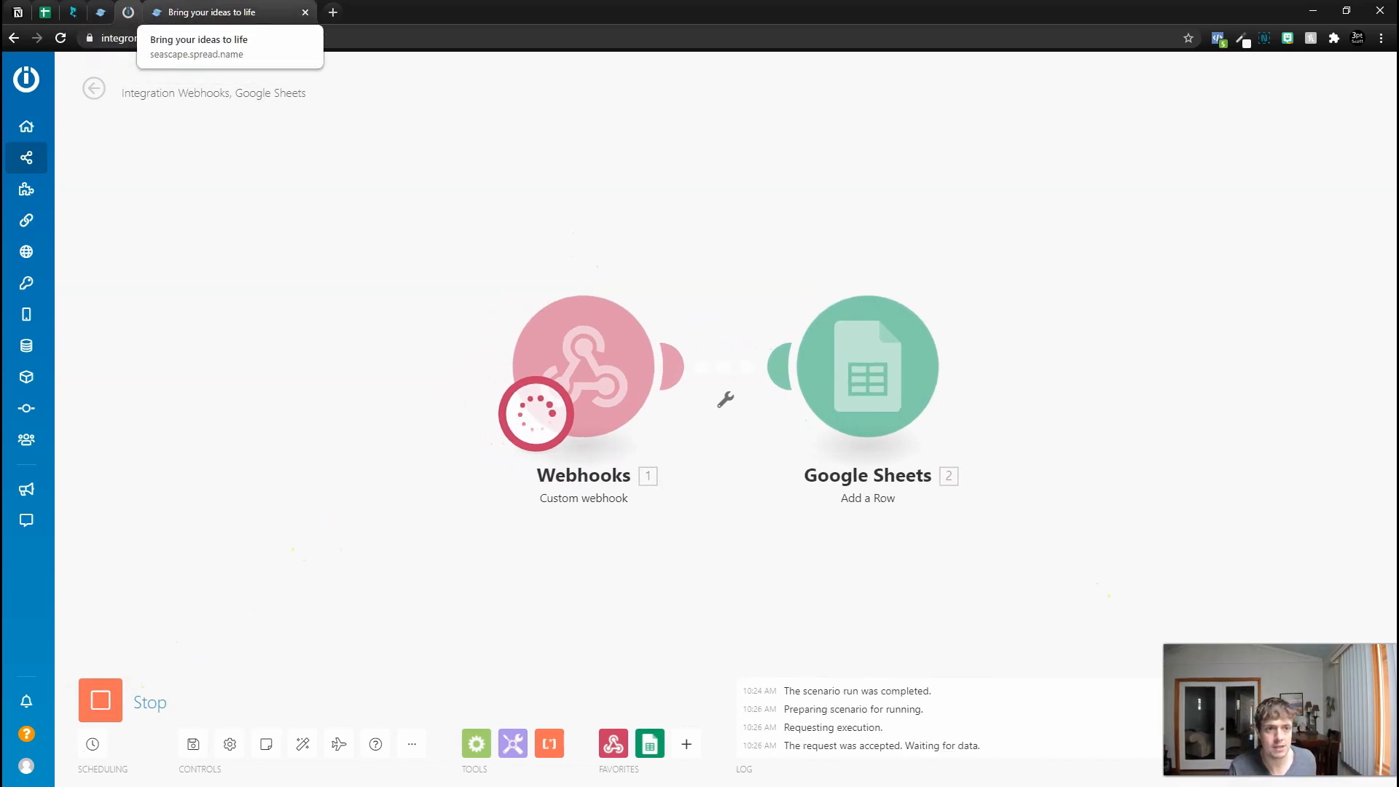
{"action": "left_click", "coordinate": [211, 12]}
{"action": "scroll", "coordinate": [267, 713], "scroll_direction": "down", "scroll_amount": 1}
{"action": "left_click", "coordinate": [303, 680]}
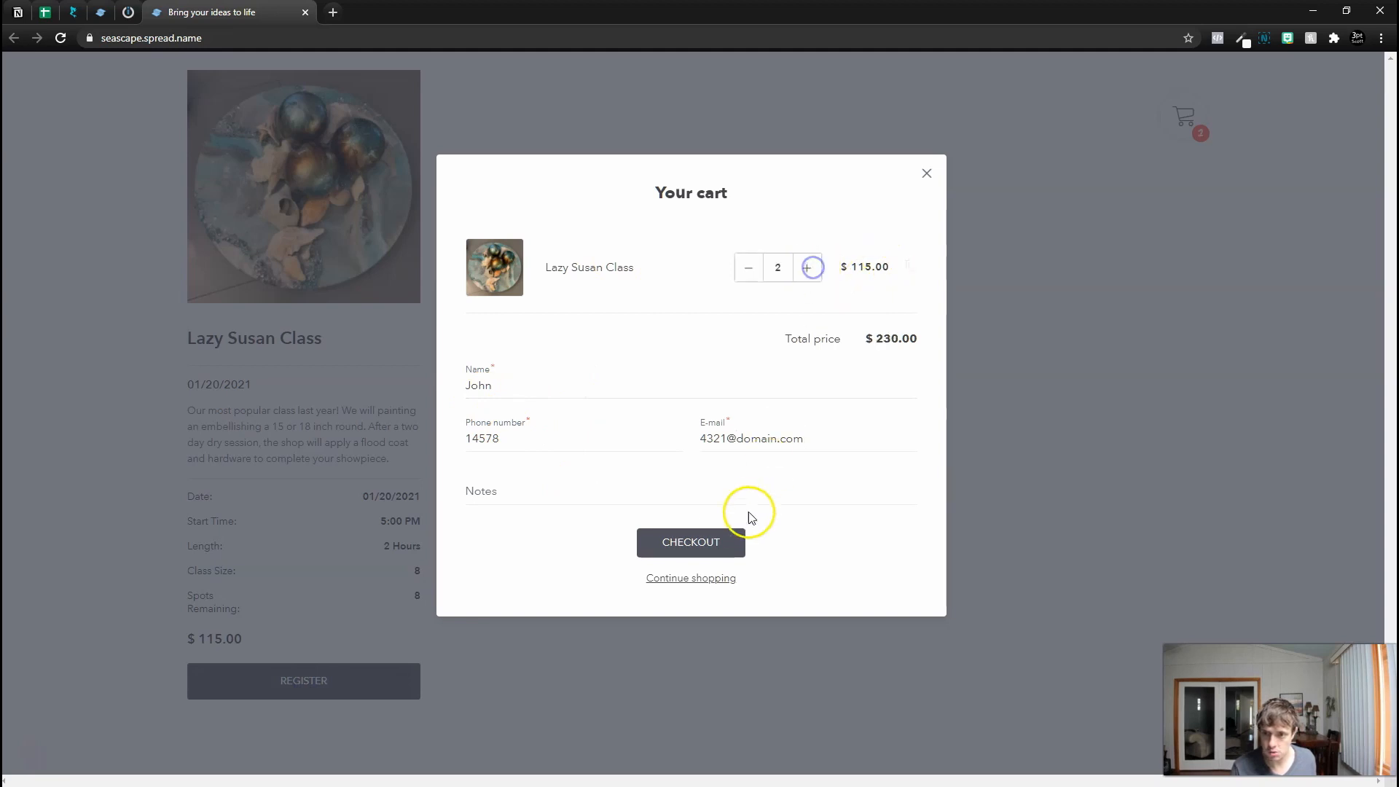
{"action": "left_click", "coordinate": [680, 548]}
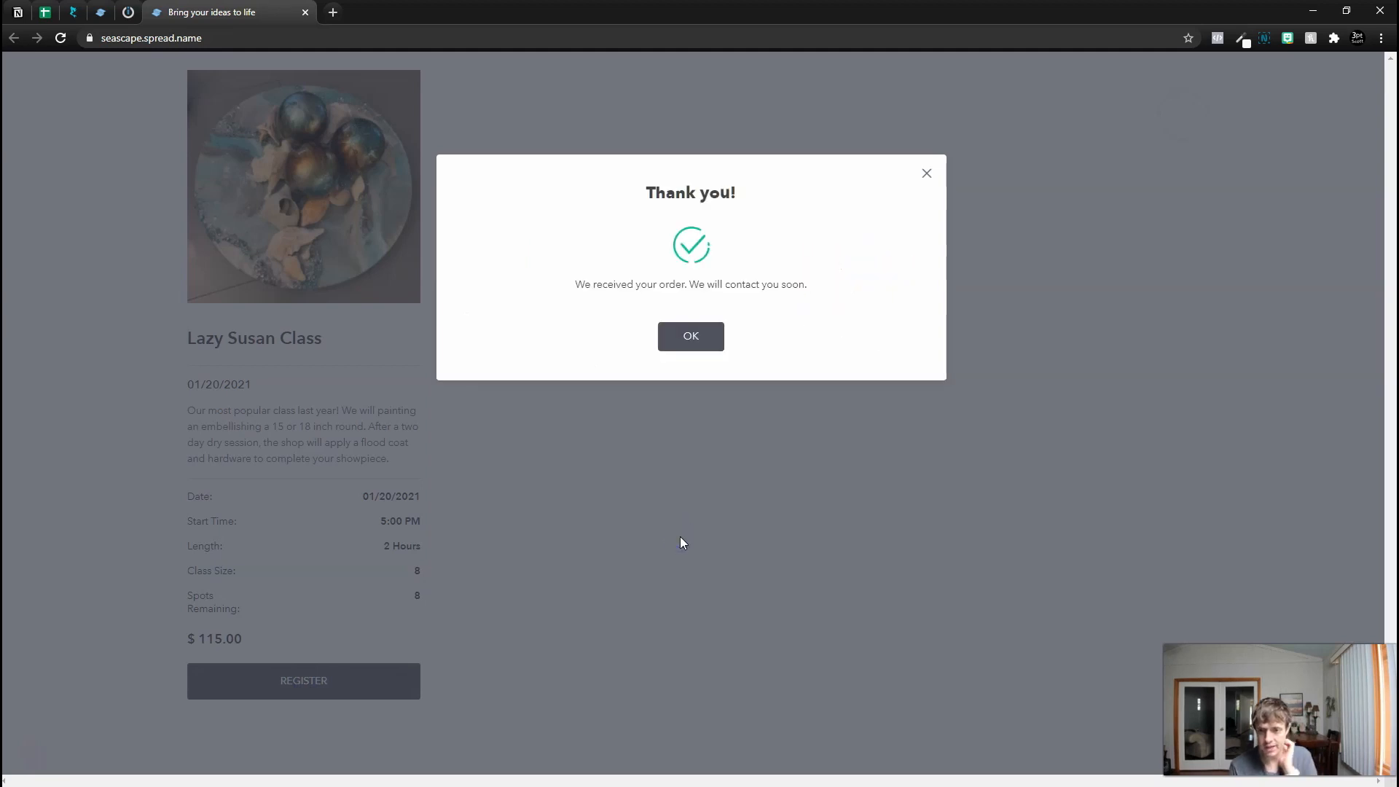
- Check the scenario run in Integromat, and inspect the SpreadSimple and Class List sheets of SEA Event Schedule for the new registration
{"action": "left_click", "coordinate": [129, 12]}
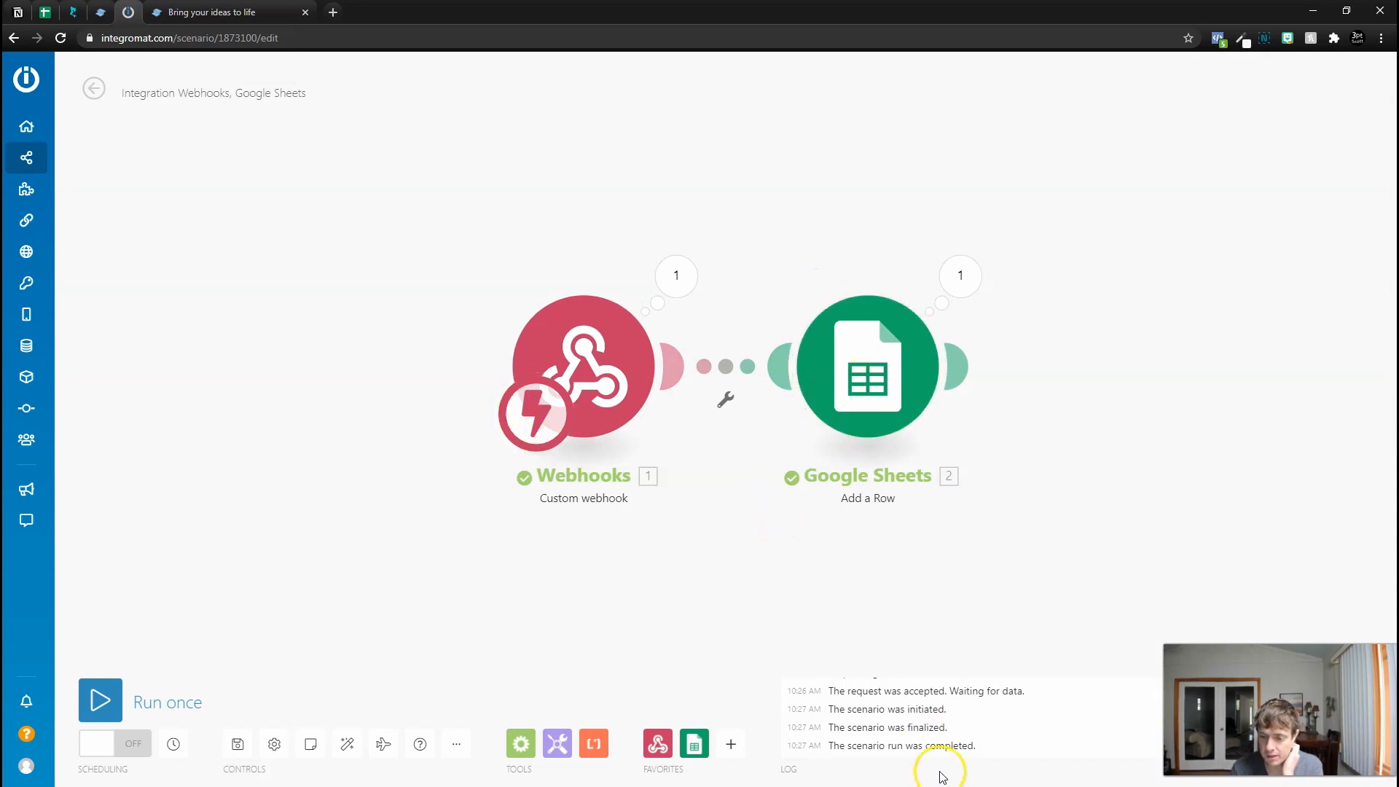
{"action": "scroll", "coordinate": [926, 758], "scroll_direction": "down", "scroll_amount": 2}
{"action": "left_click_drag", "start_coordinate": [45, 12], "coordinate": [134, 16]}
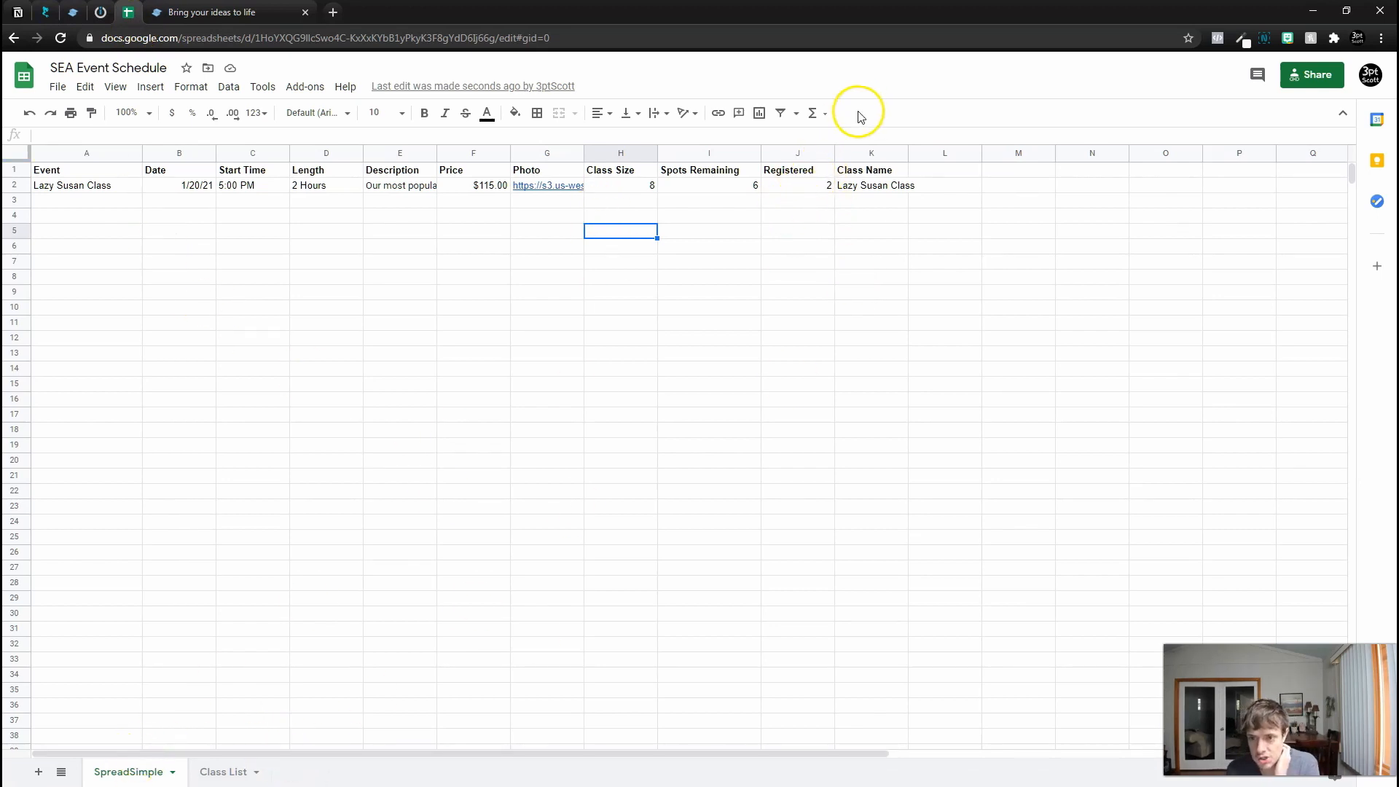
{"action": "left_click", "coordinate": [225, 772]}
{"action": "left_click", "coordinate": [140, 201]}
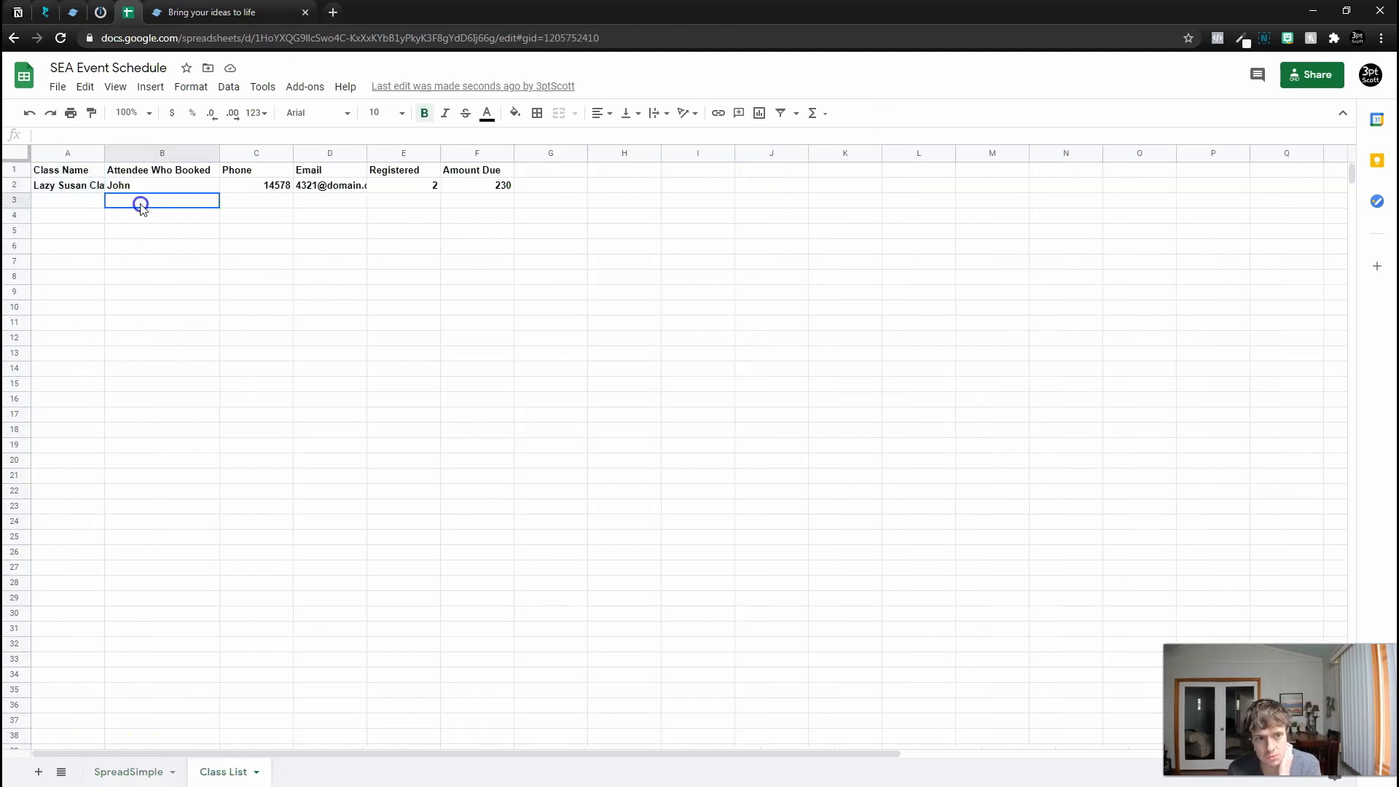
- Select the whole Class List sheet and fit all column widths to their contents
{"action": "left_click", "coordinate": [17, 153]}
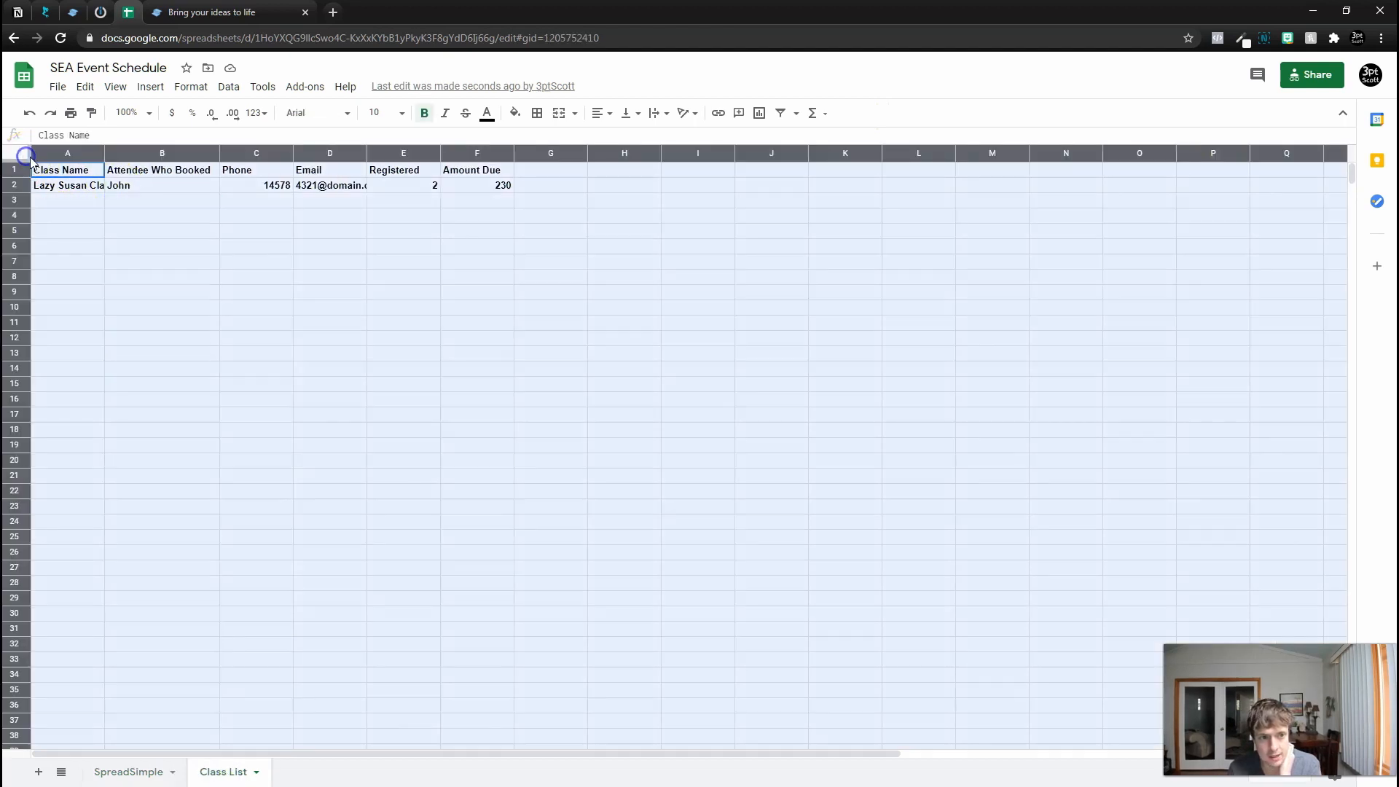
{"action": "left_click", "coordinate": [103, 155]}
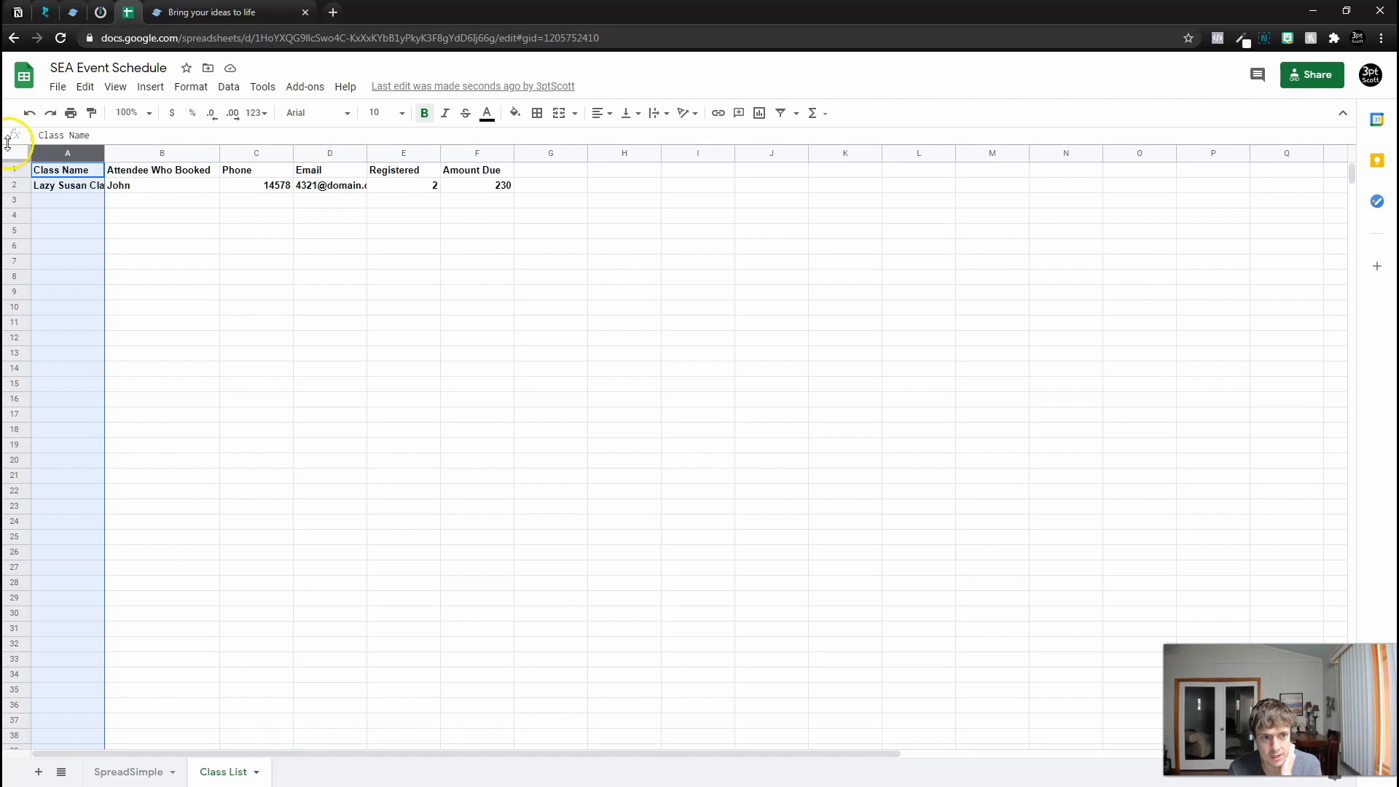
{"action": "left_click", "coordinate": [17, 153]}
{"action": "double_click", "coordinate": [104, 151]}
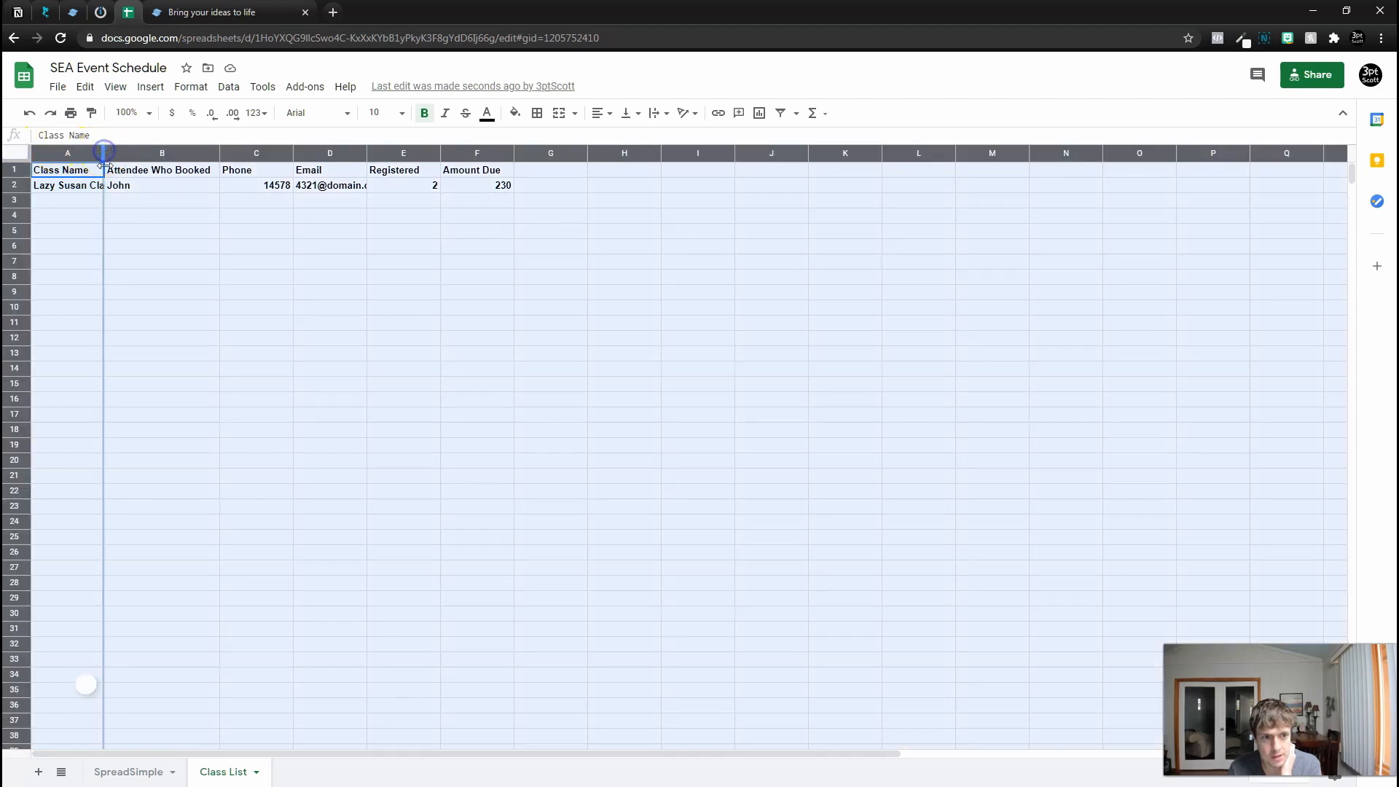
- Remove the bold formatting from the Class List cells A2 through F30
{"action": "left_click", "coordinate": [122, 248]}
{"action": "left_click_drag", "start_coordinate": [94, 188], "coordinate": [466, 608]}
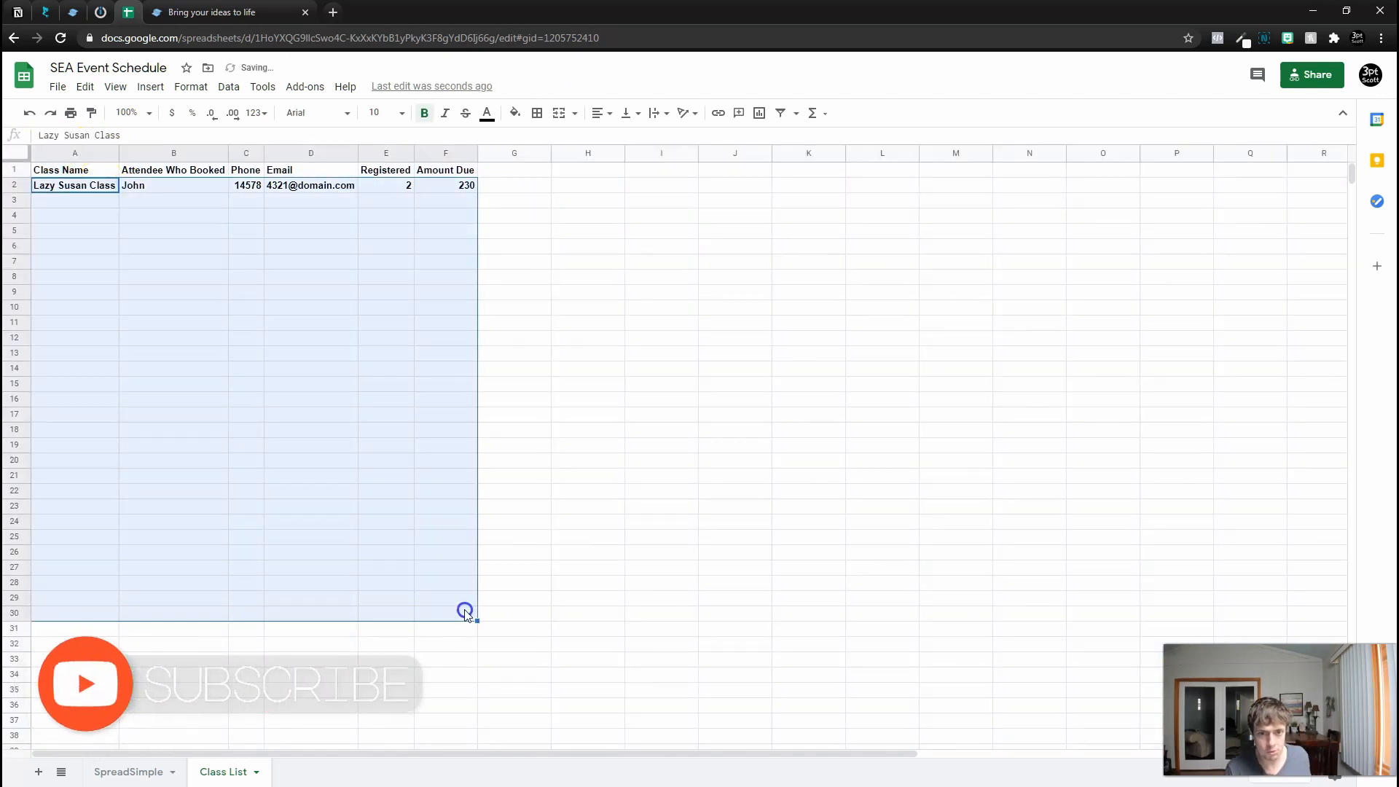
{"action": "key", "text": "ctrl+b"}
{"action": "left_click", "coordinate": [461, 618]}
- Format the Lazy Susan Class Amount Due value in F2 as currency
{"action": "left_click", "coordinate": [458, 185]}
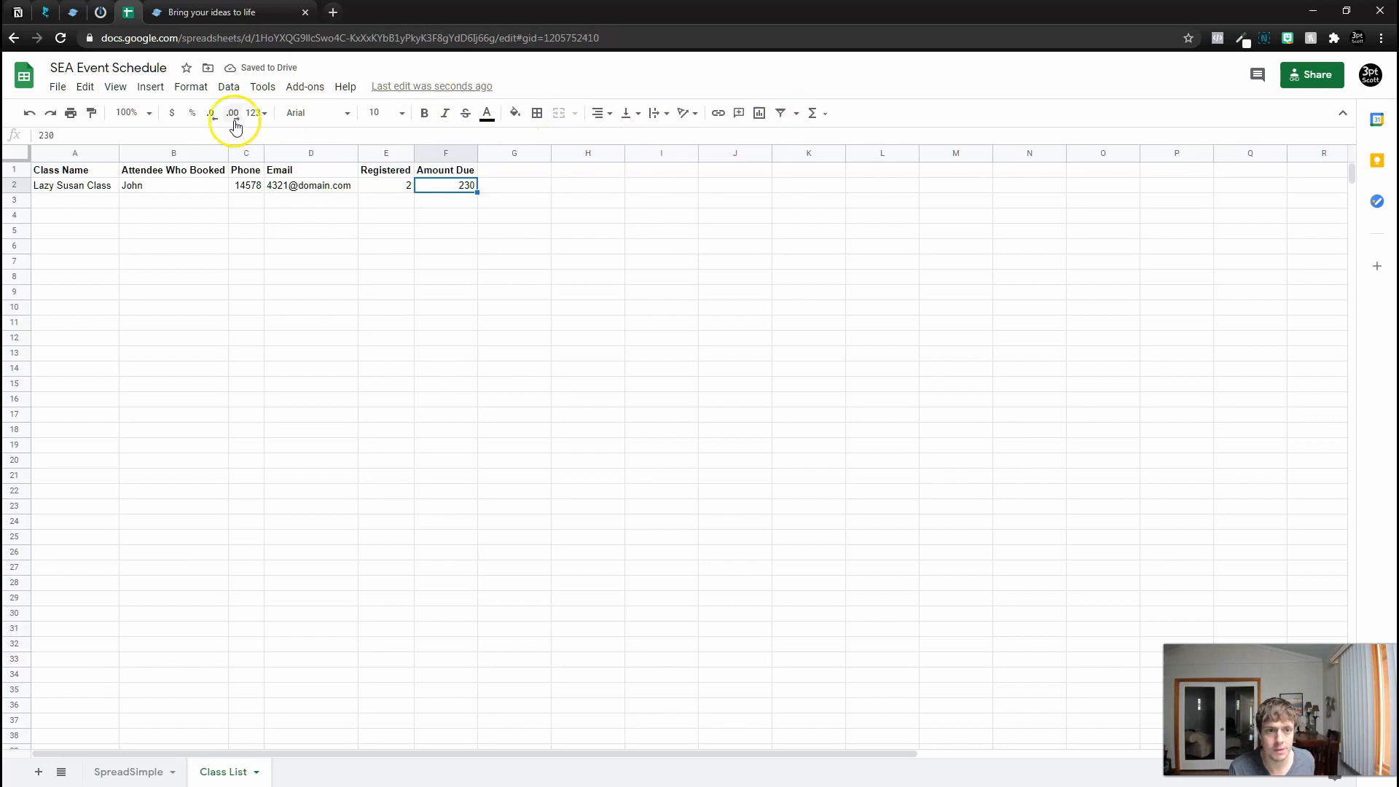
{"action": "left_click", "coordinate": [172, 113]}
{"action": "left_click", "coordinate": [374, 414]}
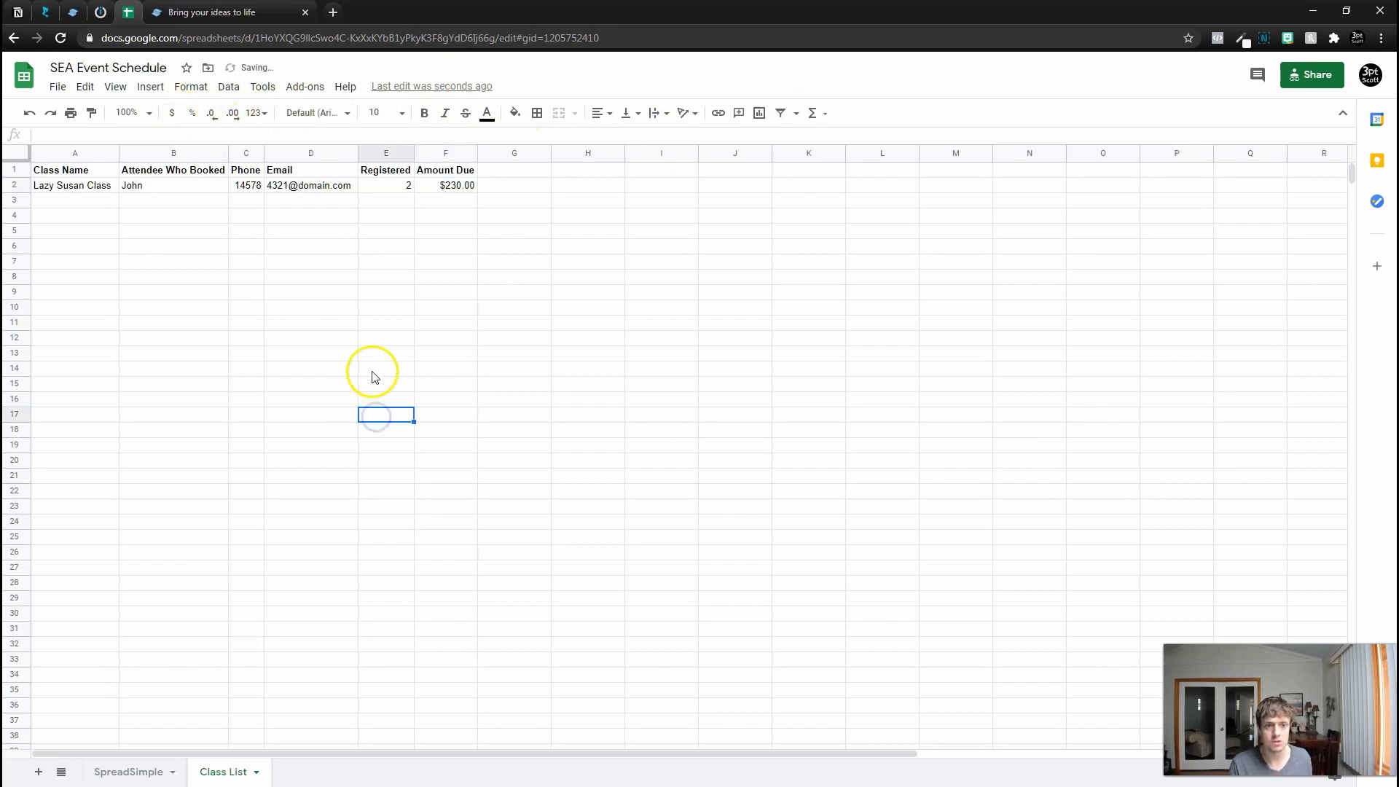
- Add a bold Notes header in cell G1 of the Class List sheet
{"action": "left_click", "coordinate": [140, 771]}
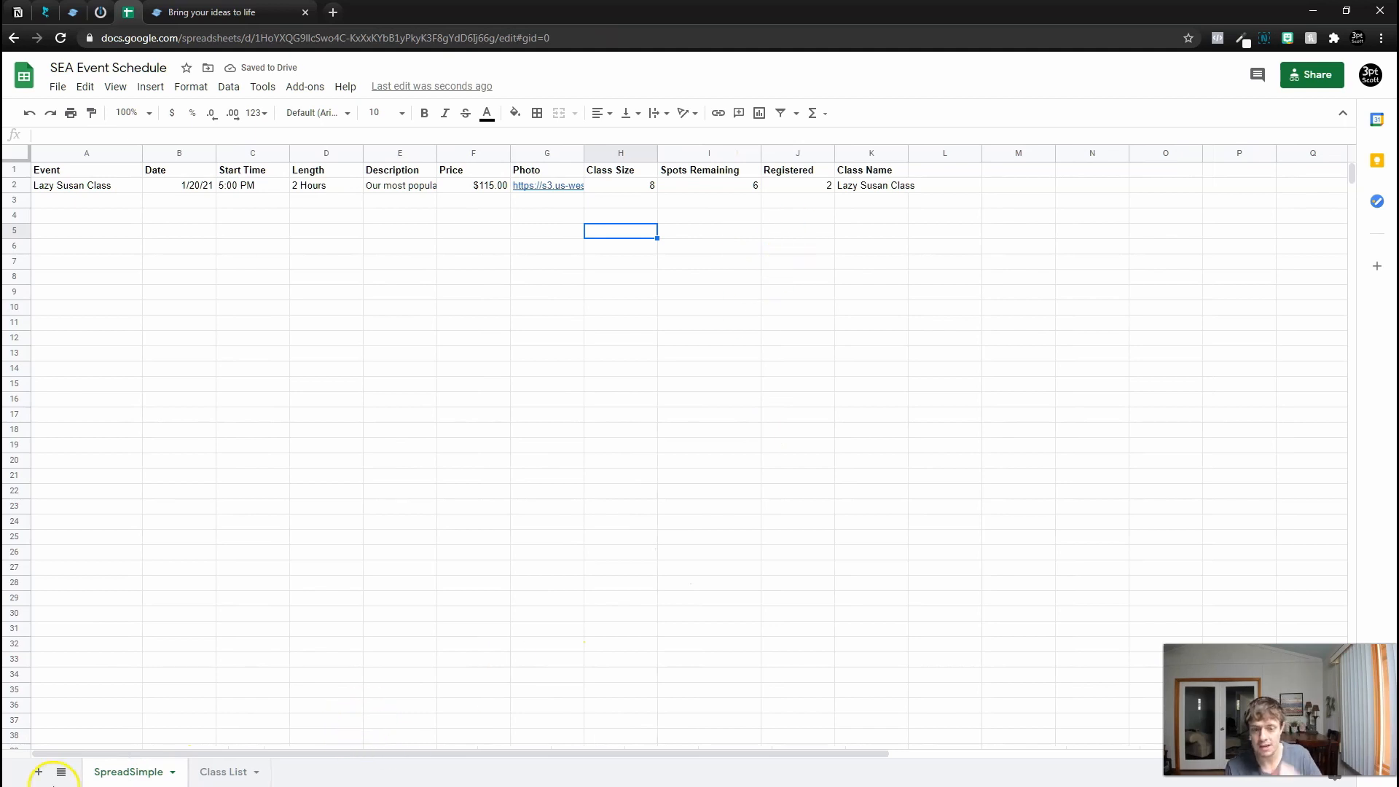
{"action": "left_click", "coordinate": [219, 771]}
{"action": "left_click", "coordinate": [520, 170]}
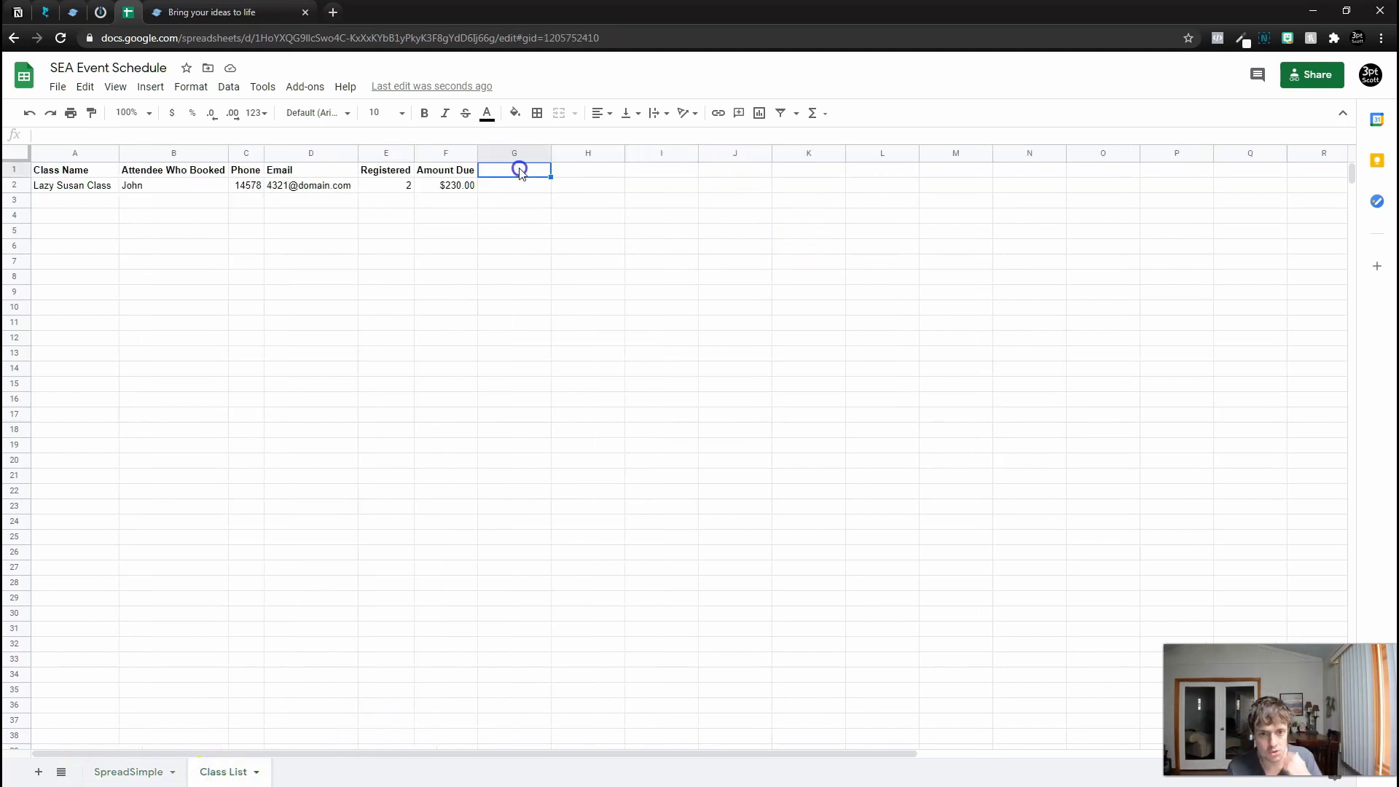
{"action": "type", "text": "Notes"}
{"action": "key", "text": "Return"}
{"action": "left_click", "coordinate": [521, 173]}
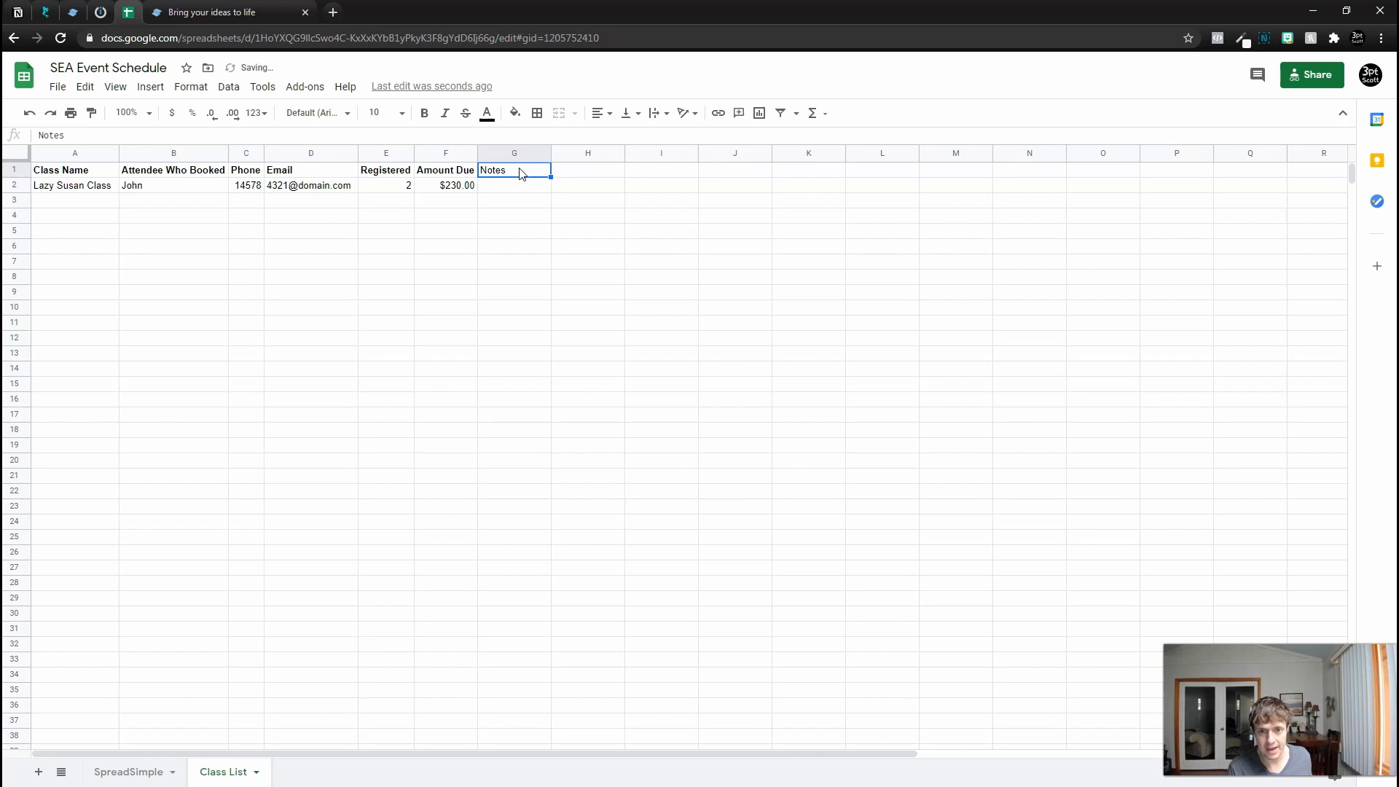
{"action": "key", "text": "Down"}
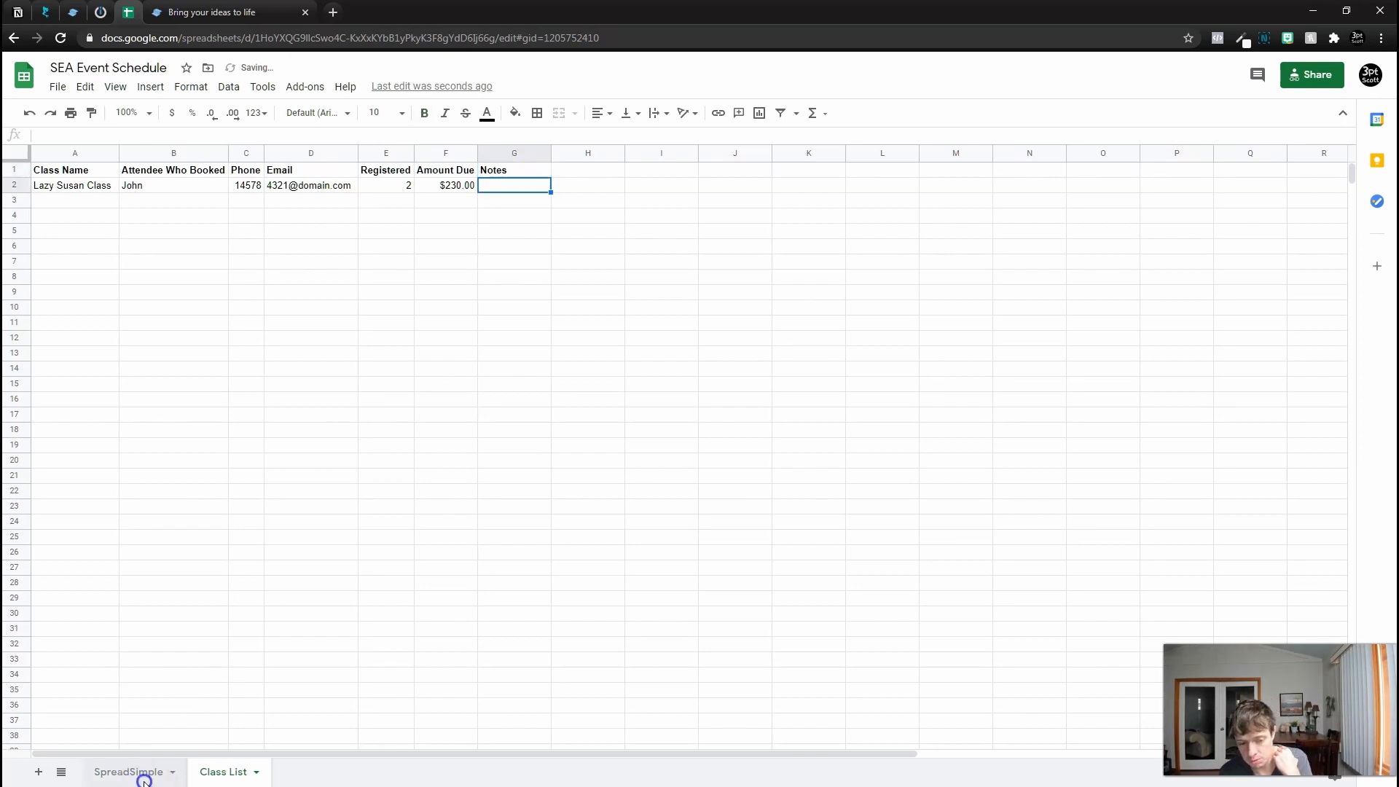
- Switch to Integromat, map the Add a Row module's Notes column to the client's message, and confirm the settings
{"action": "left_click", "coordinate": [132, 772]}
{"action": "left_click", "coordinate": [107, 11]}
{"action": "left_click", "coordinate": [847, 388]}
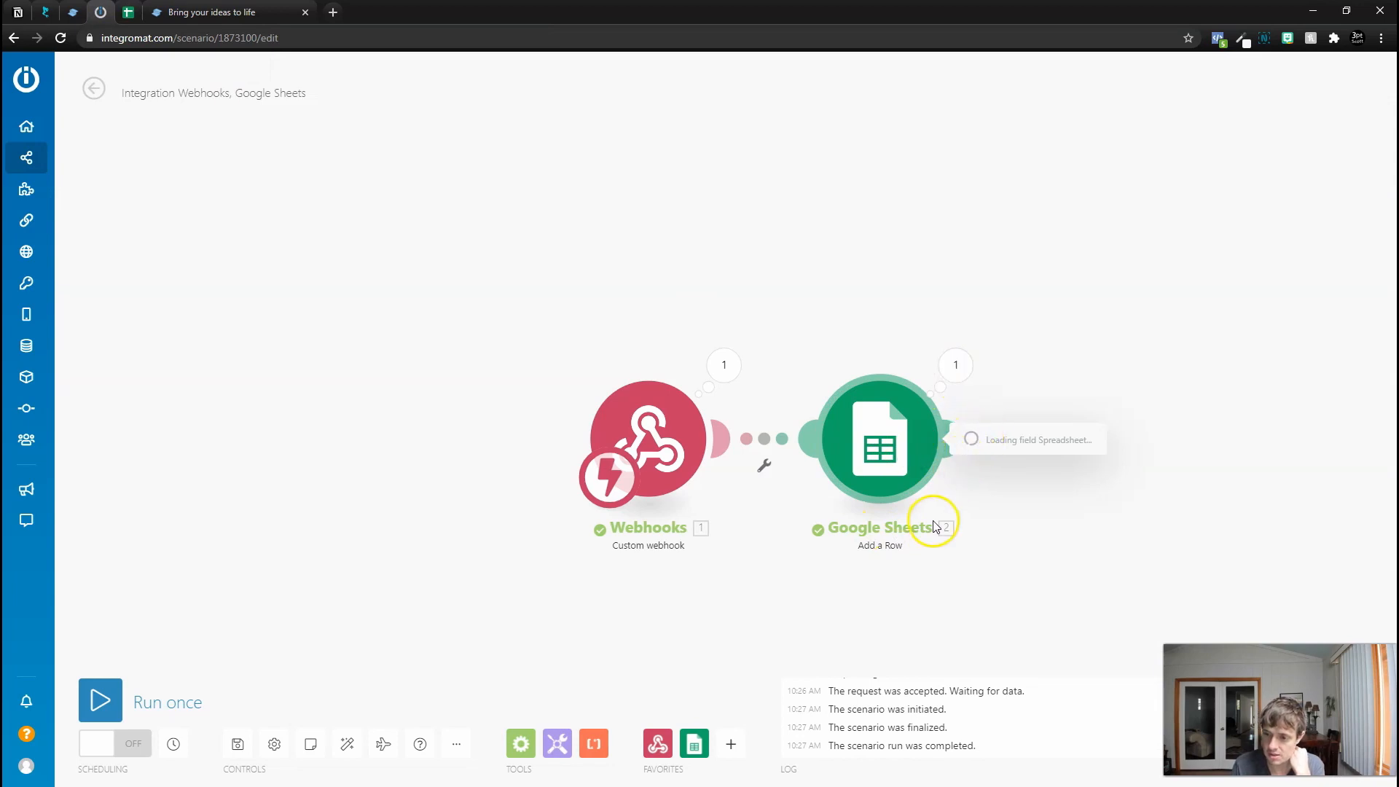
{"action": "scroll", "coordinate": [1009, 447], "scroll_direction": "down", "scroll_amount": 6}
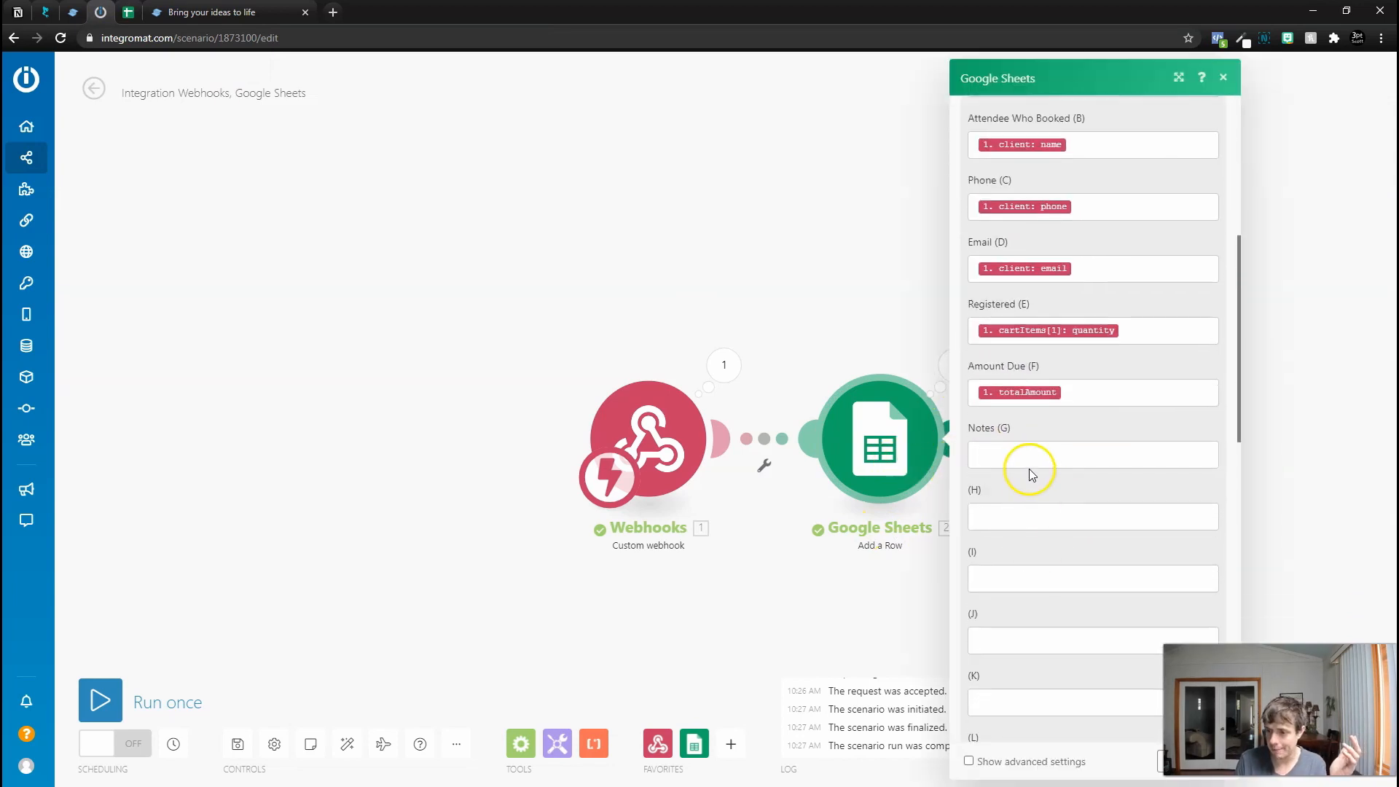
{"action": "left_click", "coordinate": [1002, 452]}
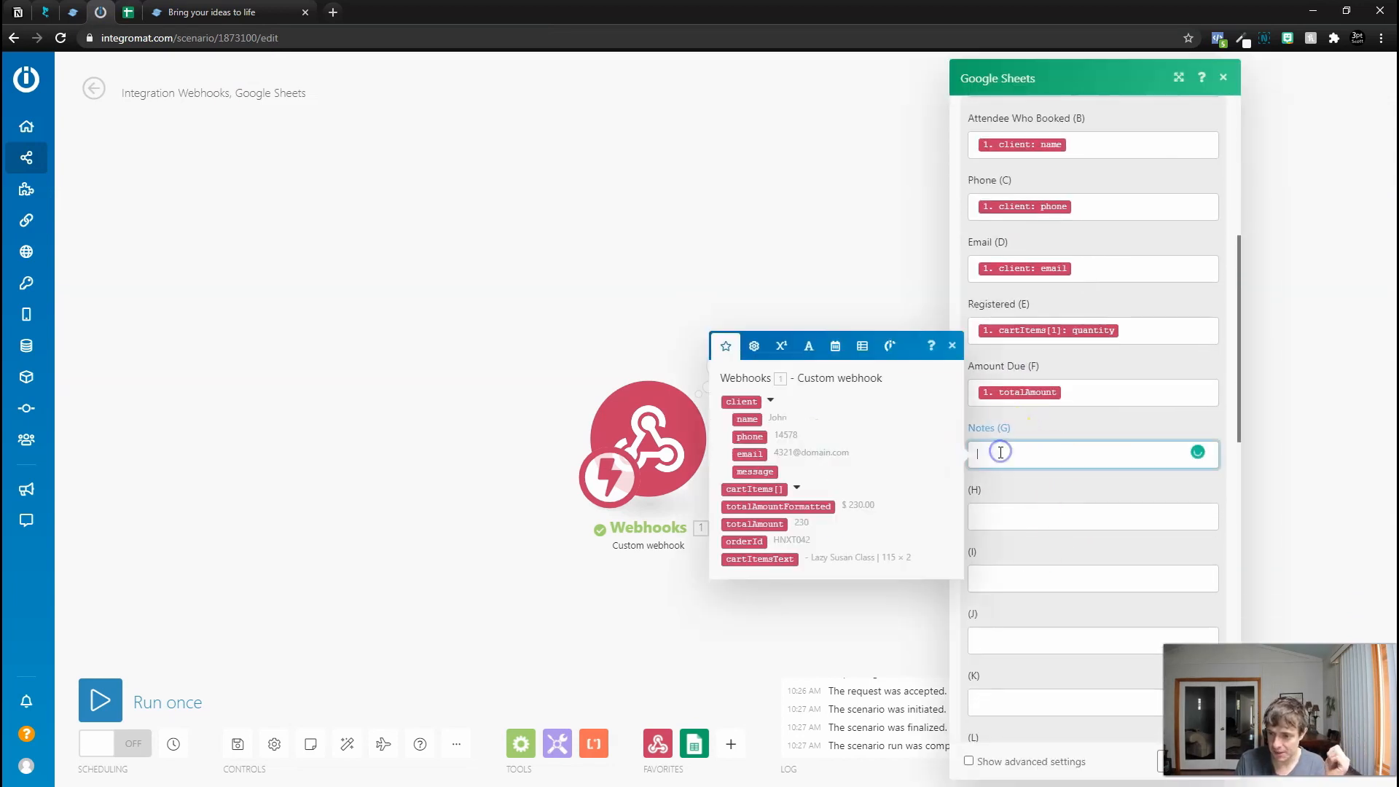
{"action": "left_click", "coordinate": [796, 487]}
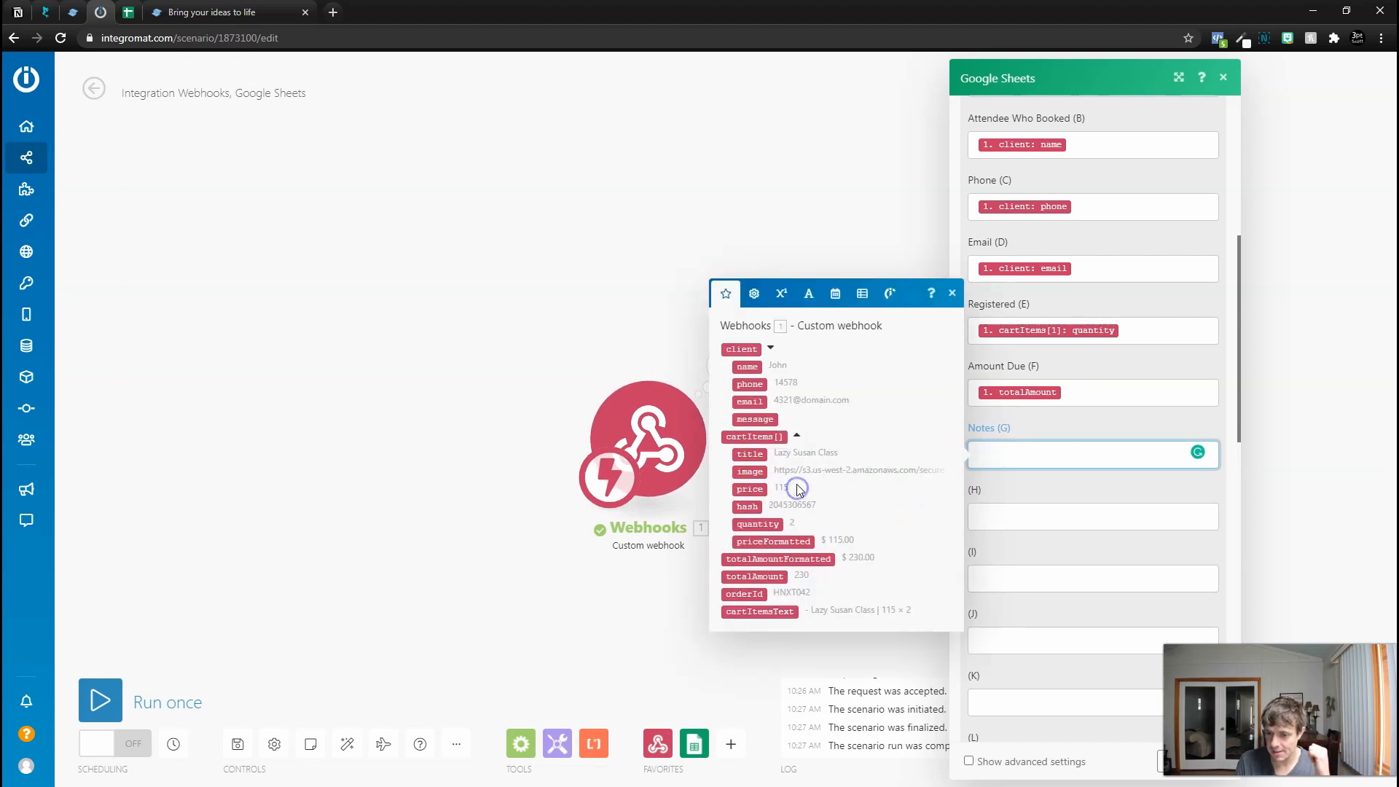
{"action": "left_click", "coordinate": [761, 419]}
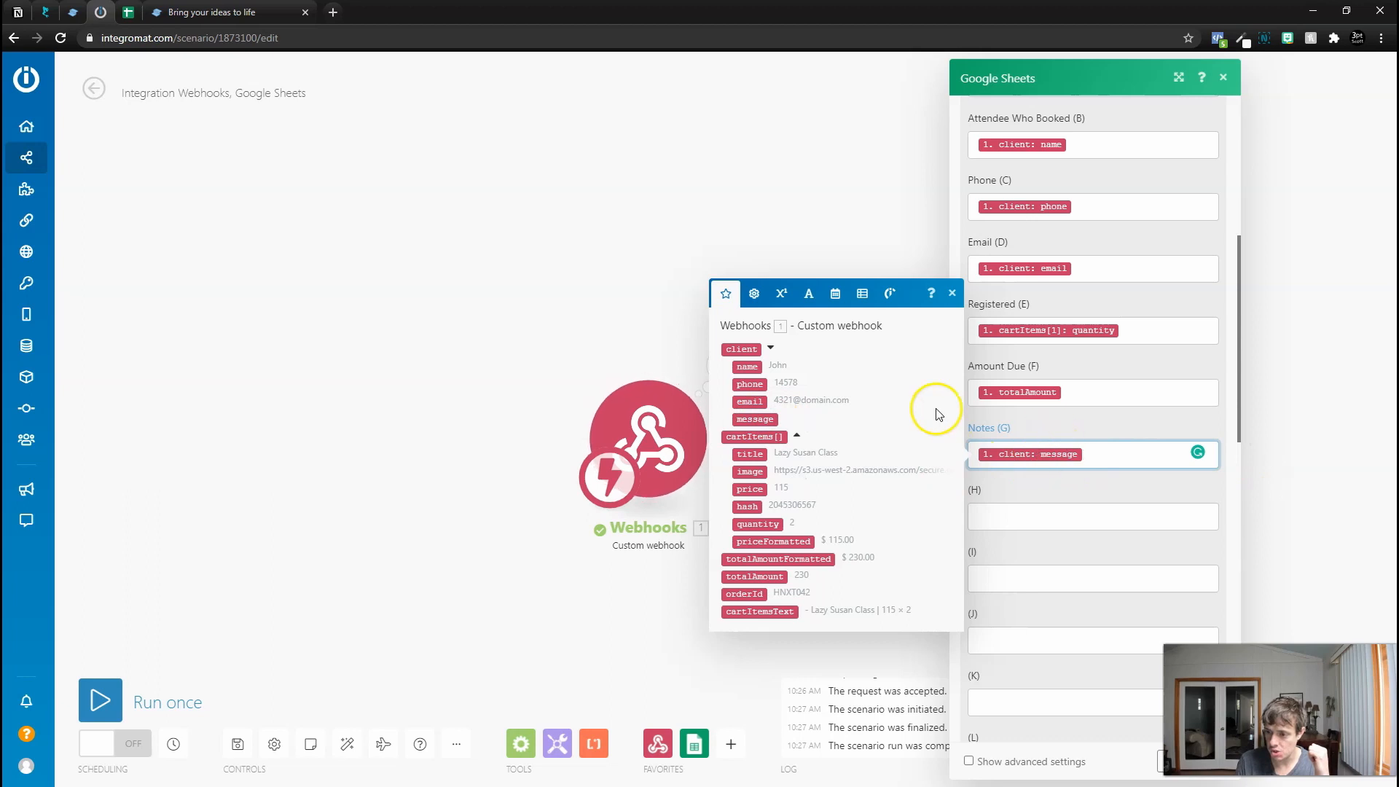
{"action": "scroll", "coordinate": [1100, 656], "scroll_direction": "down", "scroll_amount": 5}
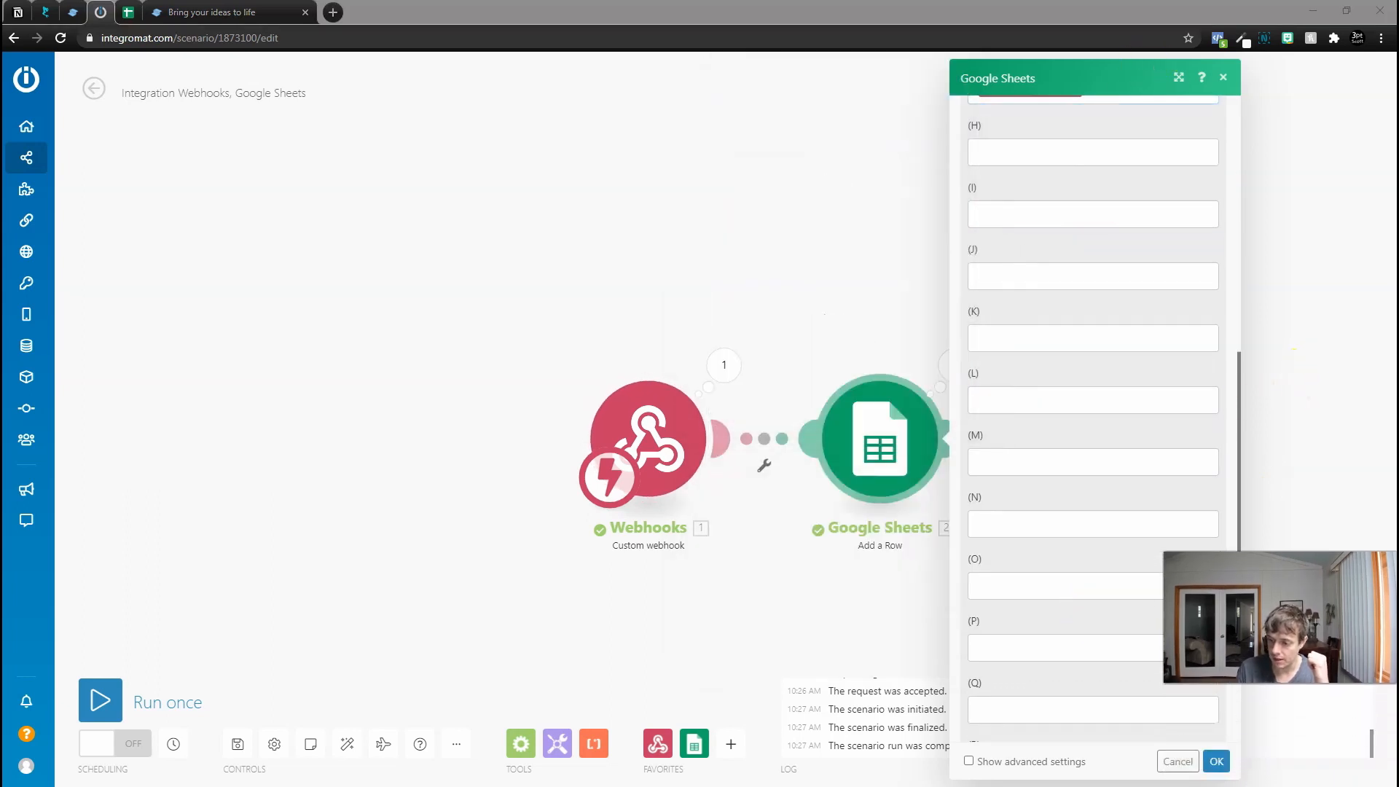
{"action": "left_click", "coordinate": [1220, 762]}
- Switch to Notion, open the Cork Heart Wall Art class and view its original image in a separate browser page
{"action": "left_click", "coordinate": [129, 12]}
{"action": "left_click", "coordinate": [18, 11]}
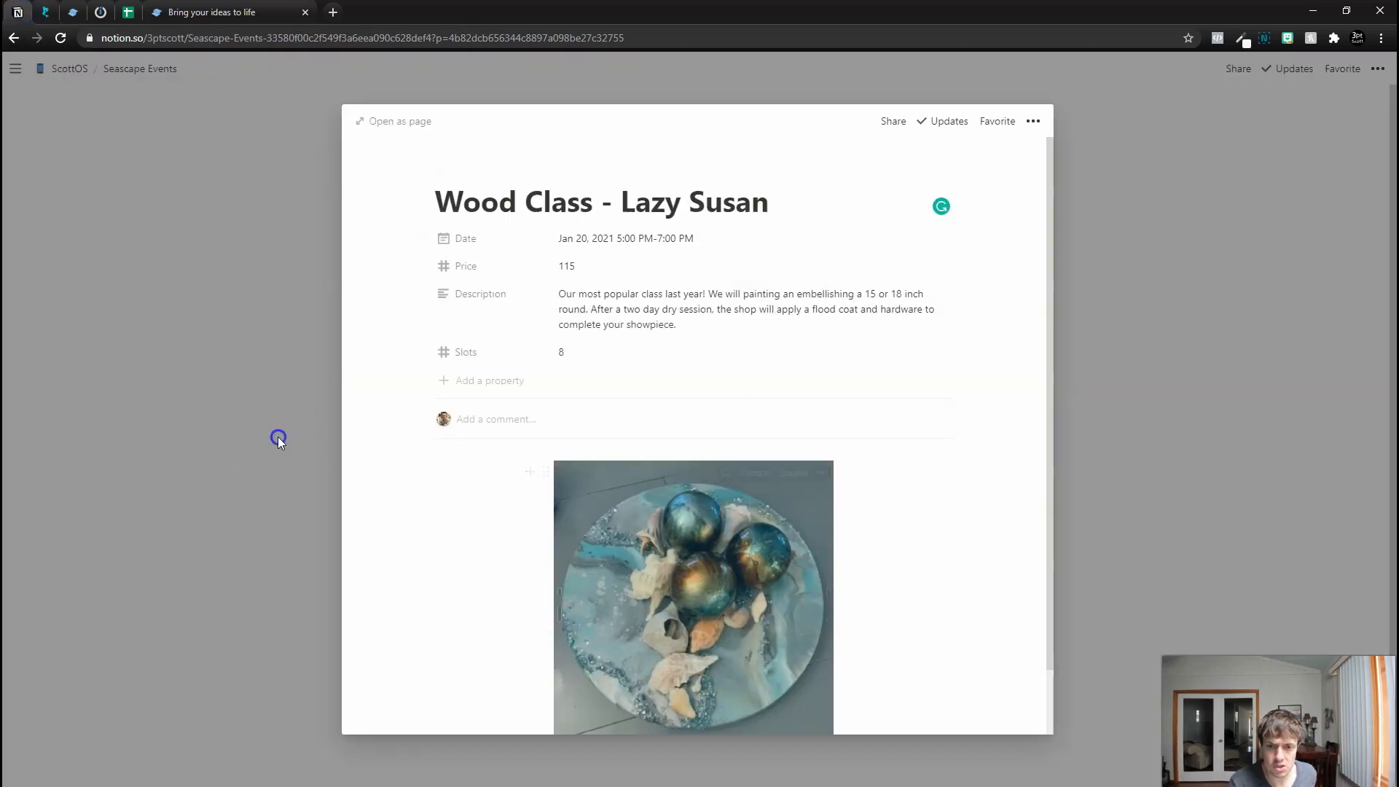
{"action": "left_click", "coordinate": [277, 437]}
{"action": "left_click", "coordinate": [816, 370]}
{"action": "right_click", "coordinate": [696, 579]}
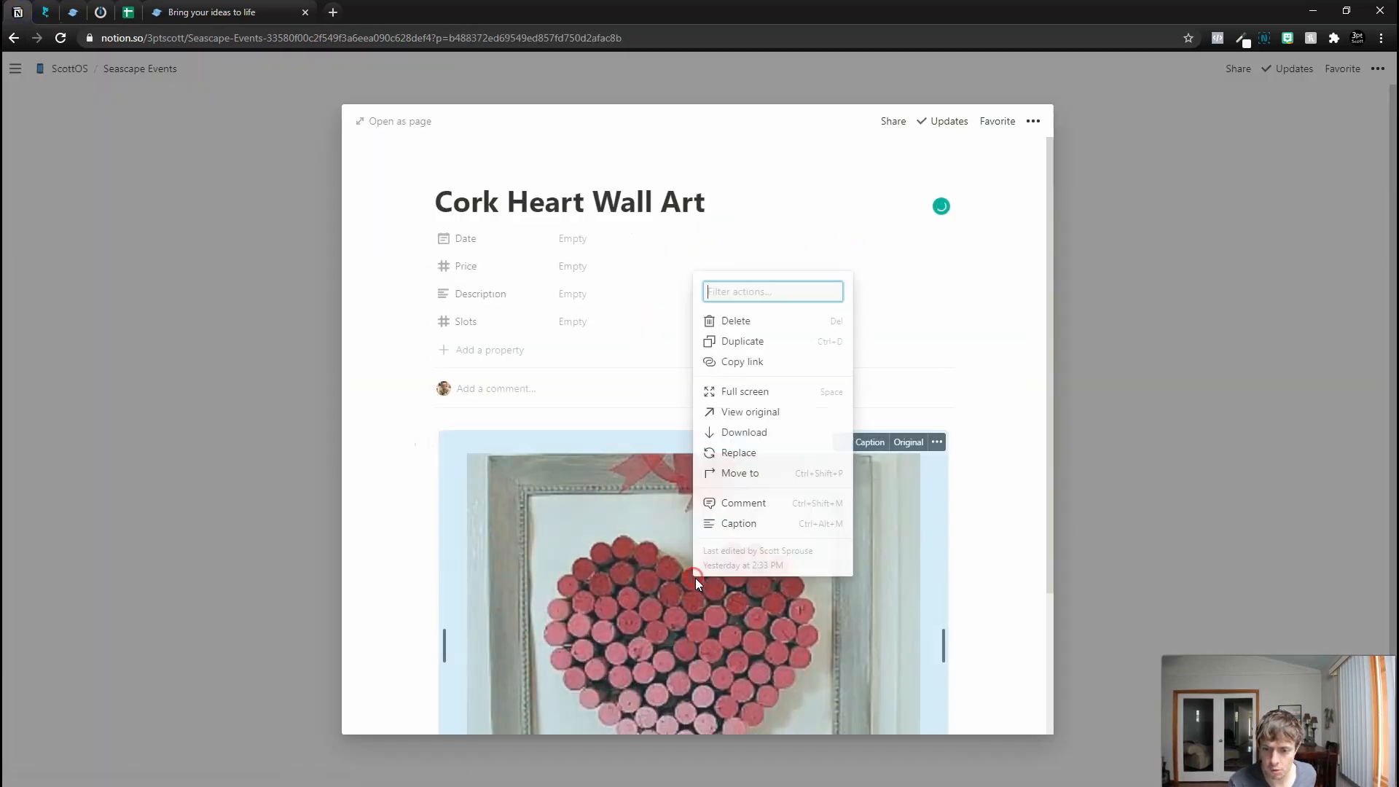
{"action": "left_click", "coordinate": [779, 417]}
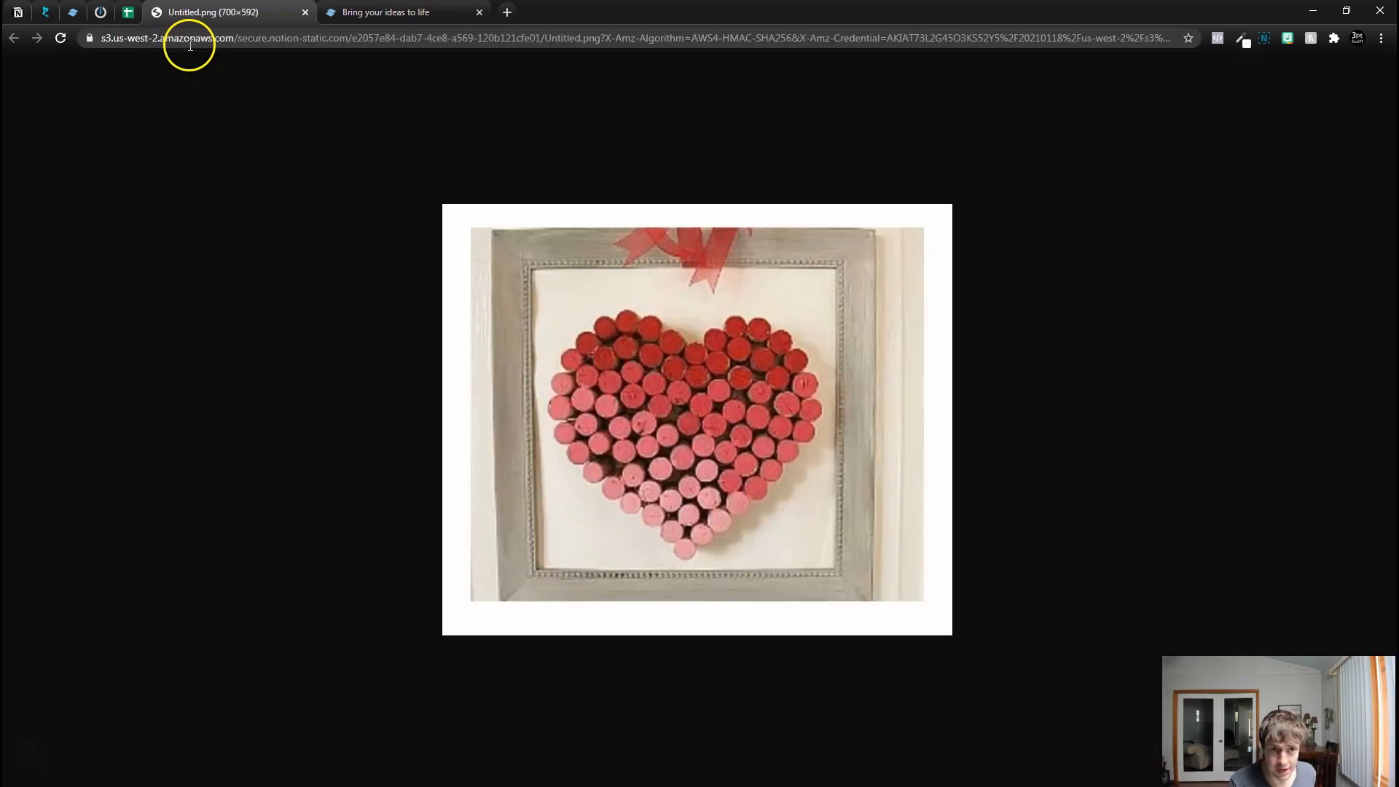
- Copy the cork heart image's web address and paste it as the Photo for row 3 of the SpreadSimple sheet
{"action": "left_click", "coordinate": [190, 45]}
{"action": "key", "text": "ctrl+c"}
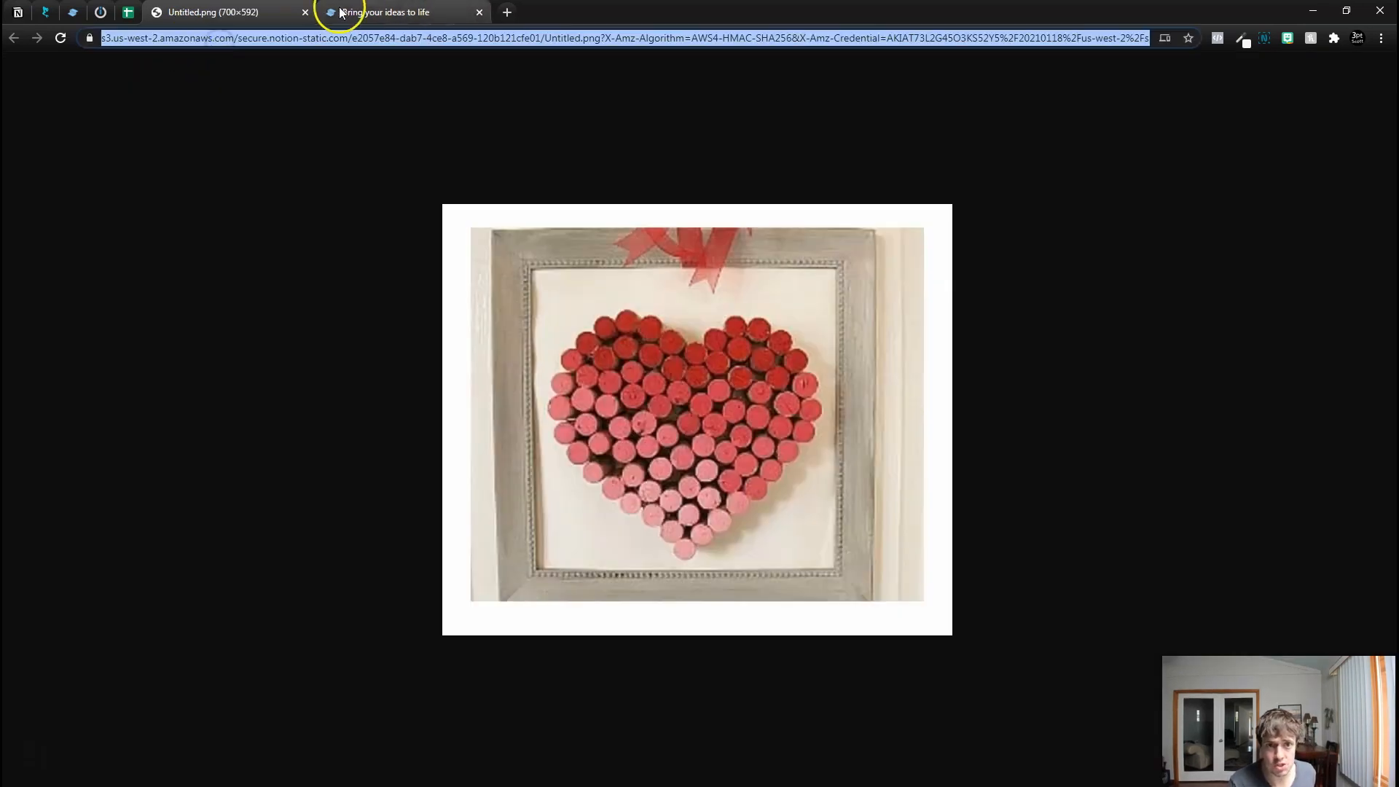
{"action": "left_click", "coordinate": [128, 14]}
{"action": "key", "text": "ctrl+v"}
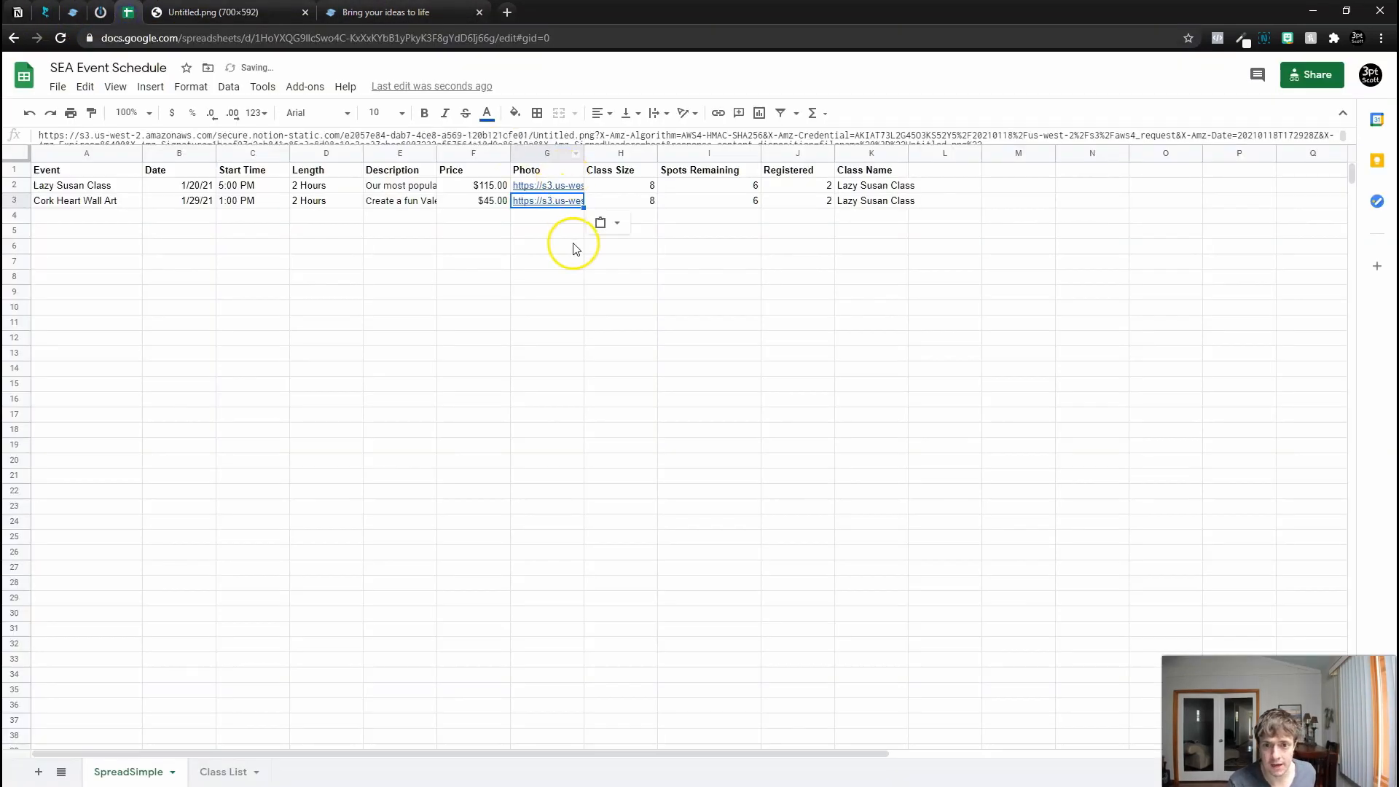
- Set the Class Name in row 3 of the SpreadSimple sheet to Cork Heart Wall Art
{"action": "left_click", "coordinate": [576, 232]}
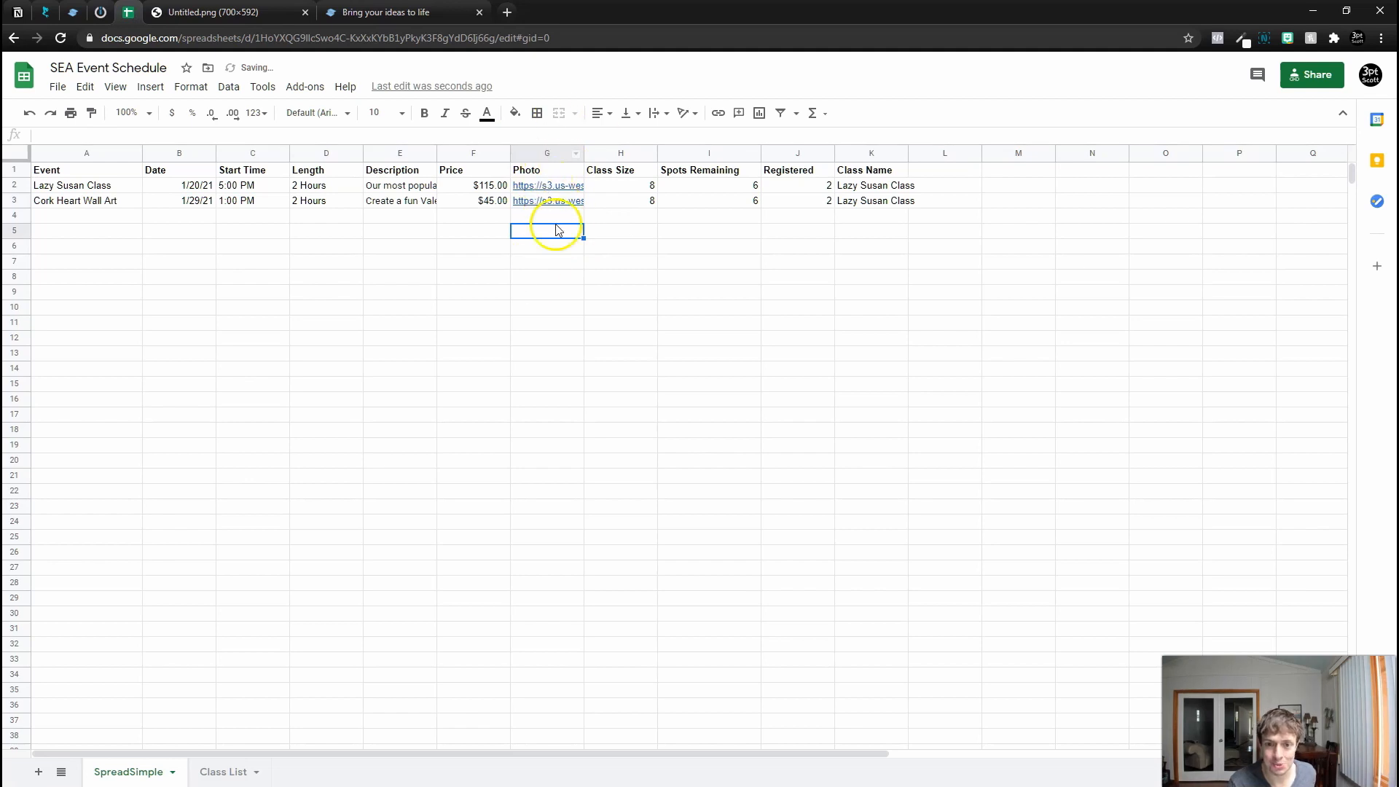
{"action": "left_click", "coordinate": [617, 201]}
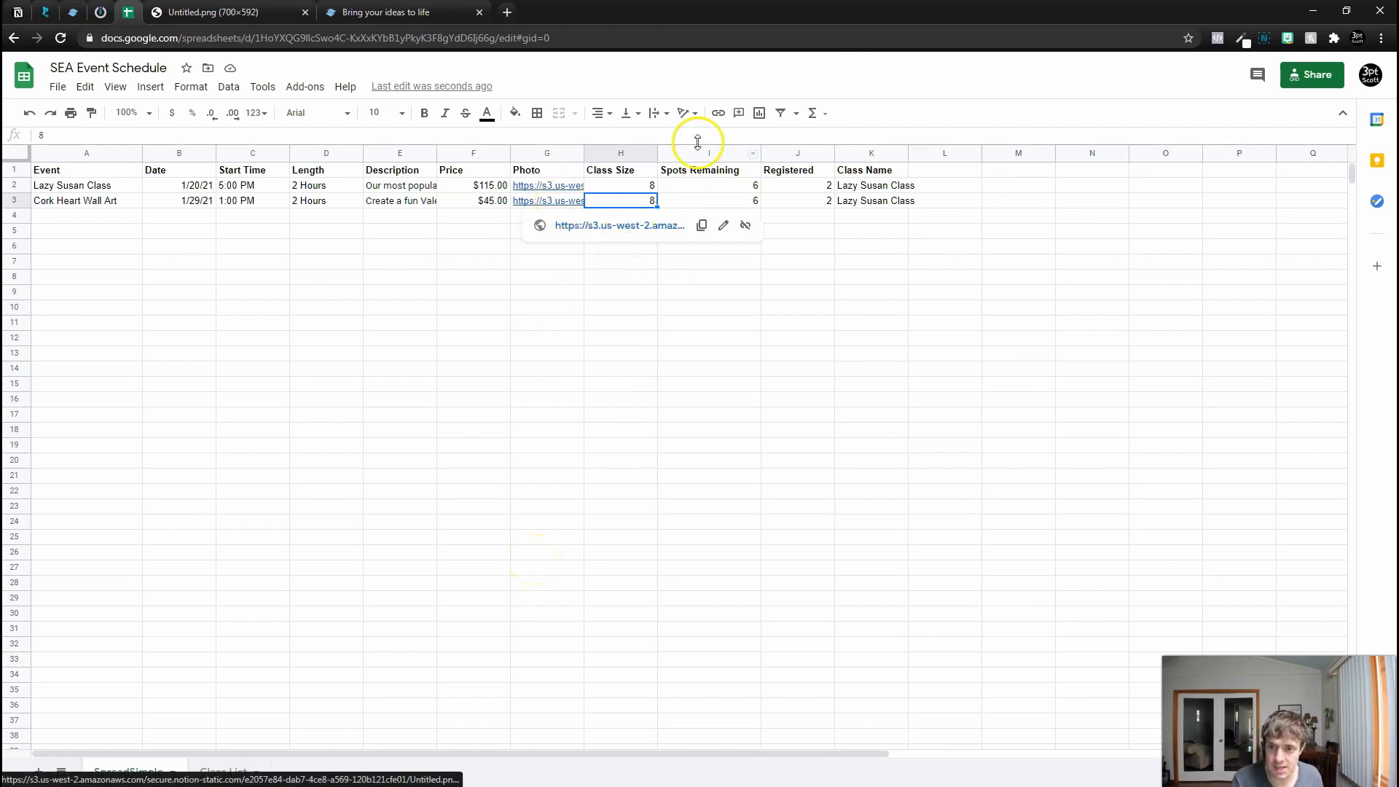
{"action": "left_click", "coordinate": [725, 199]}
- Apply a light red fill to the two Event formula cells, A2:A3
{"action": "left_click", "coordinate": [95, 188]}
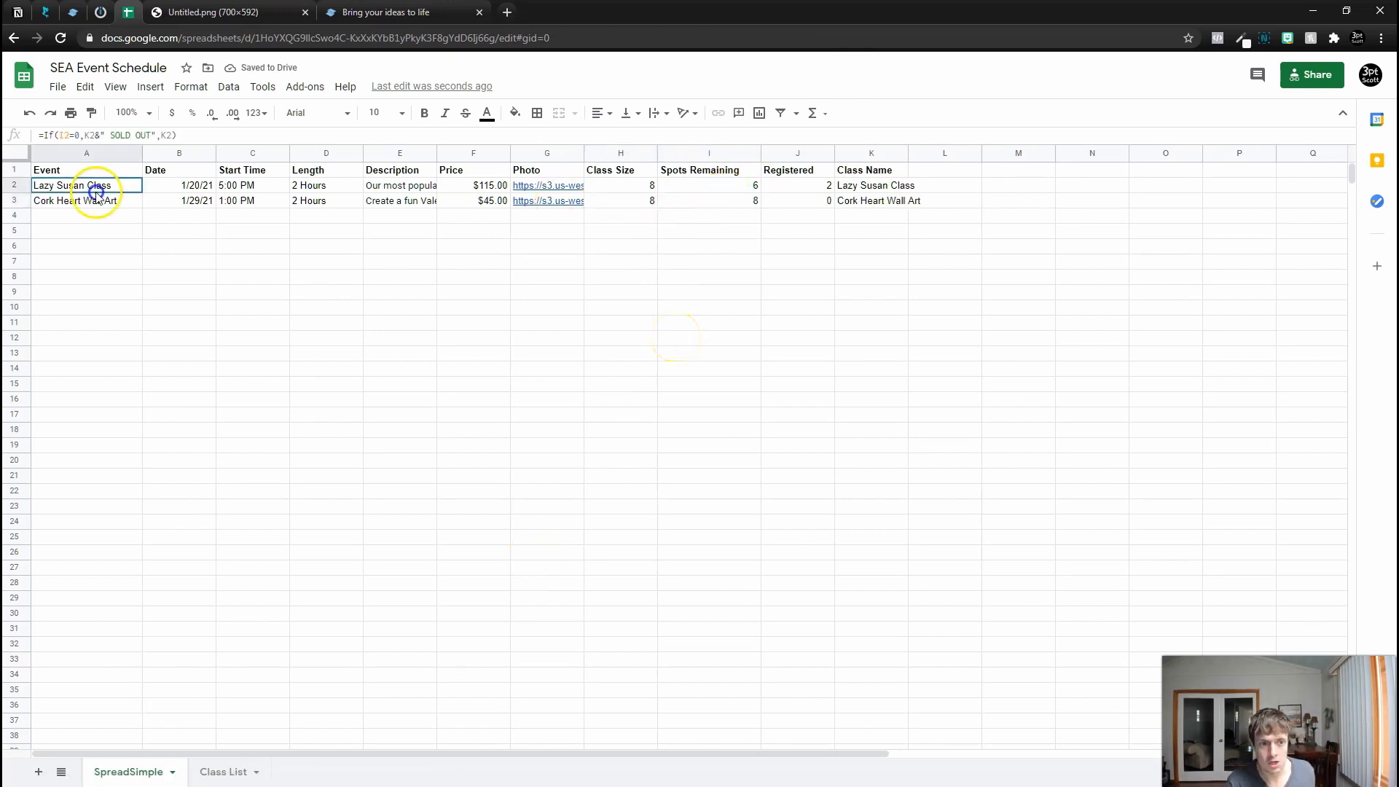
{"action": "left_click_drag", "start_coordinate": [96, 190], "coordinate": [98, 204]}
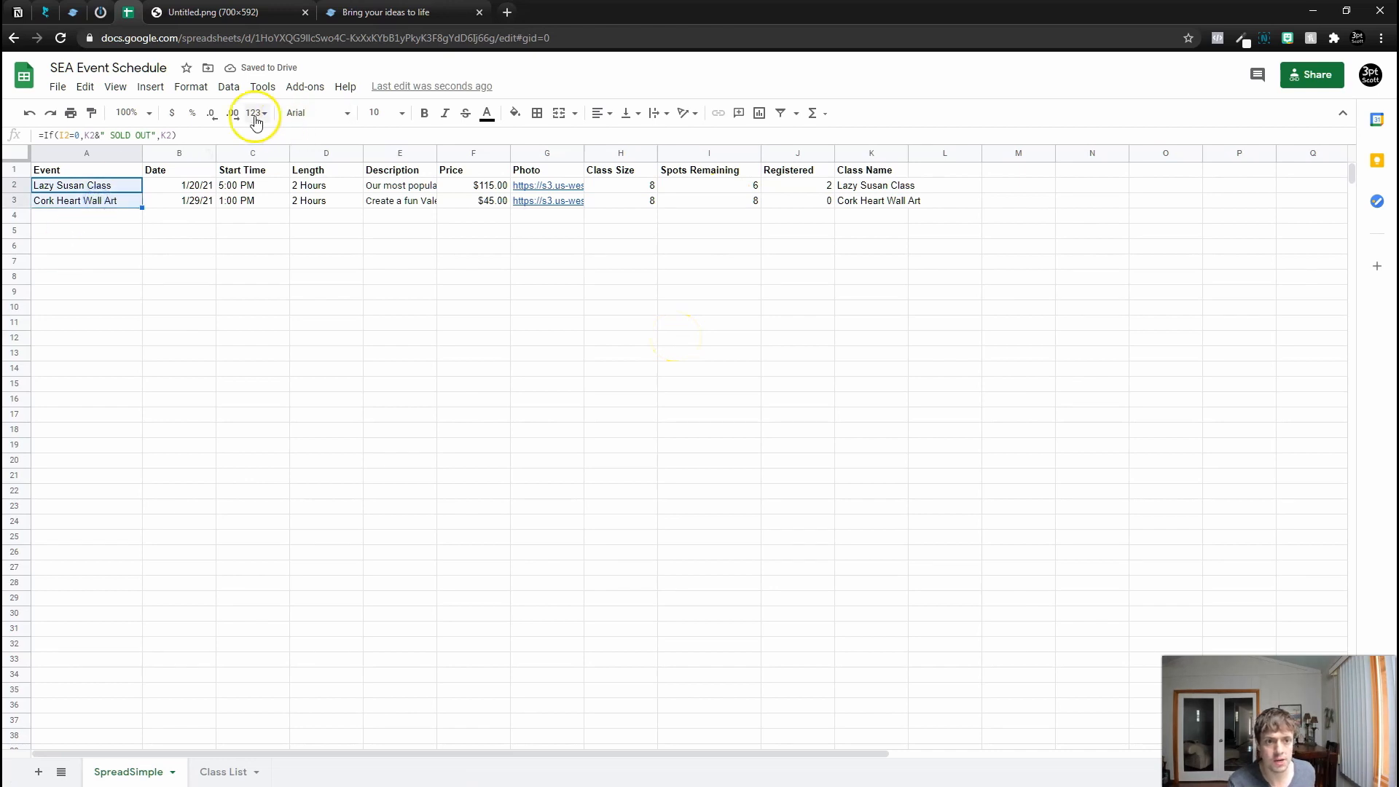
{"action": "left_click", "coordinate": [190, 90]}
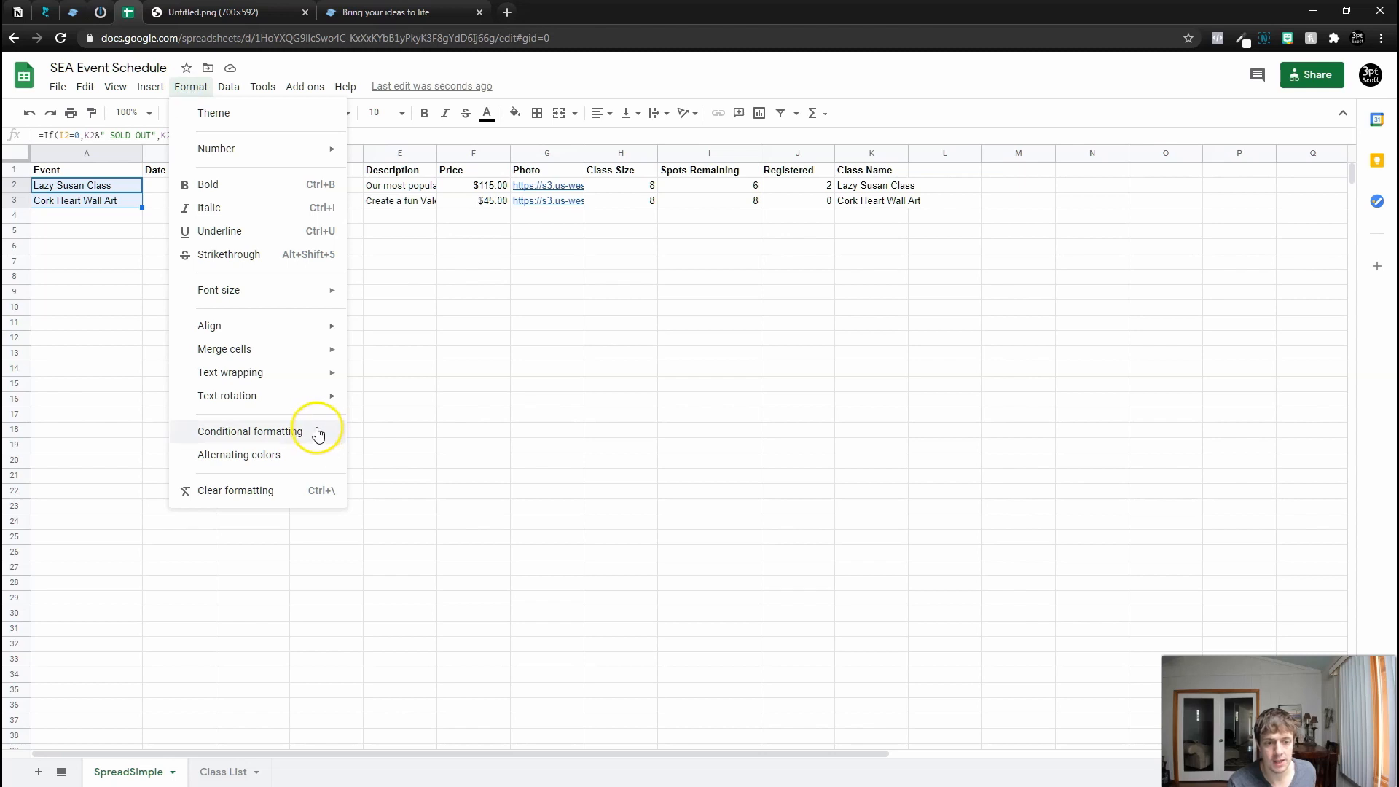
{"action": "double_click", "coordinate": [610, 20]}
{"action": "double_click", "coordinate": [740, 181]}
{"action": "left_click", "coordinate": [305, 81]}
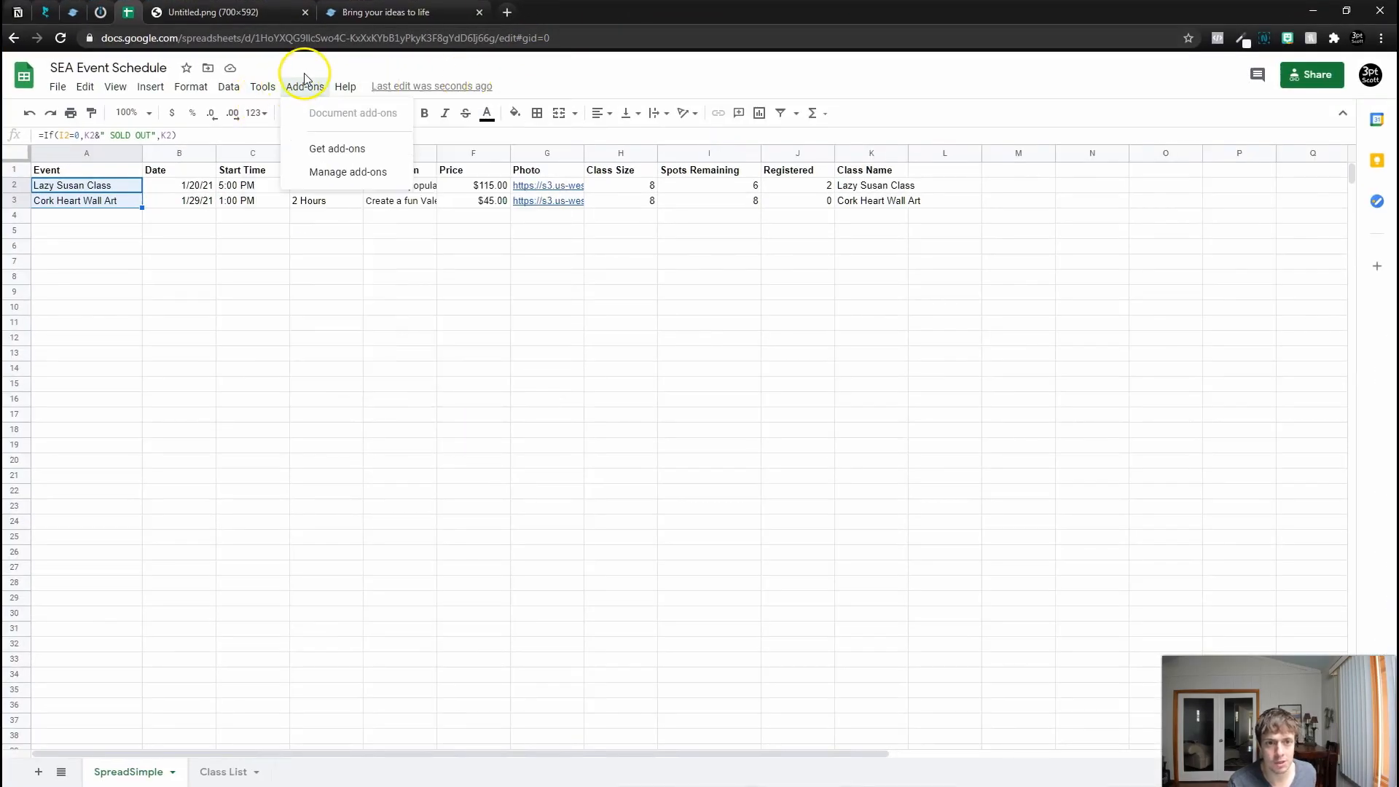
{"action": "left_click", "coordinate": [594, 69]}
{"action": "left_click", "coordinate": [522, 115]}
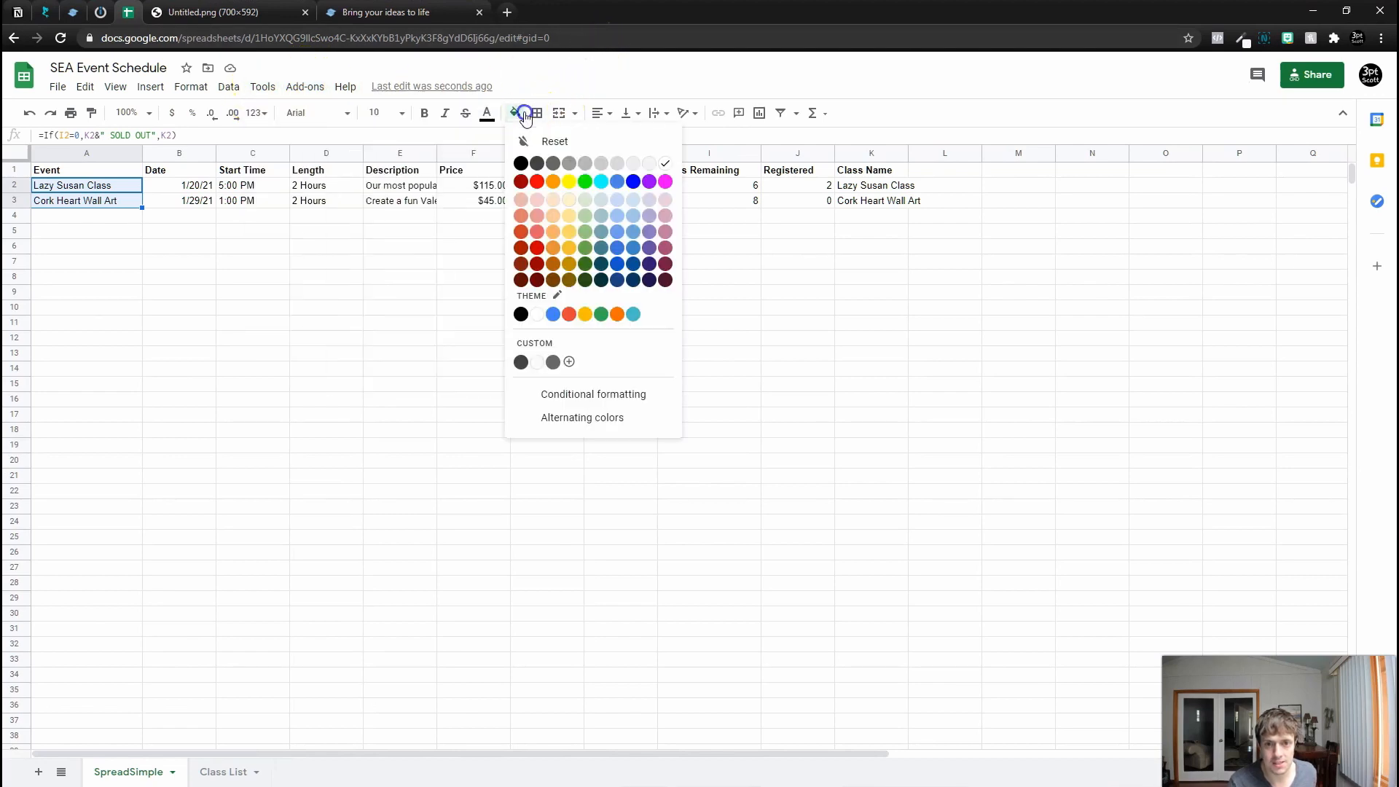
{"action": "left_click", "coordinate": [543, 211]}
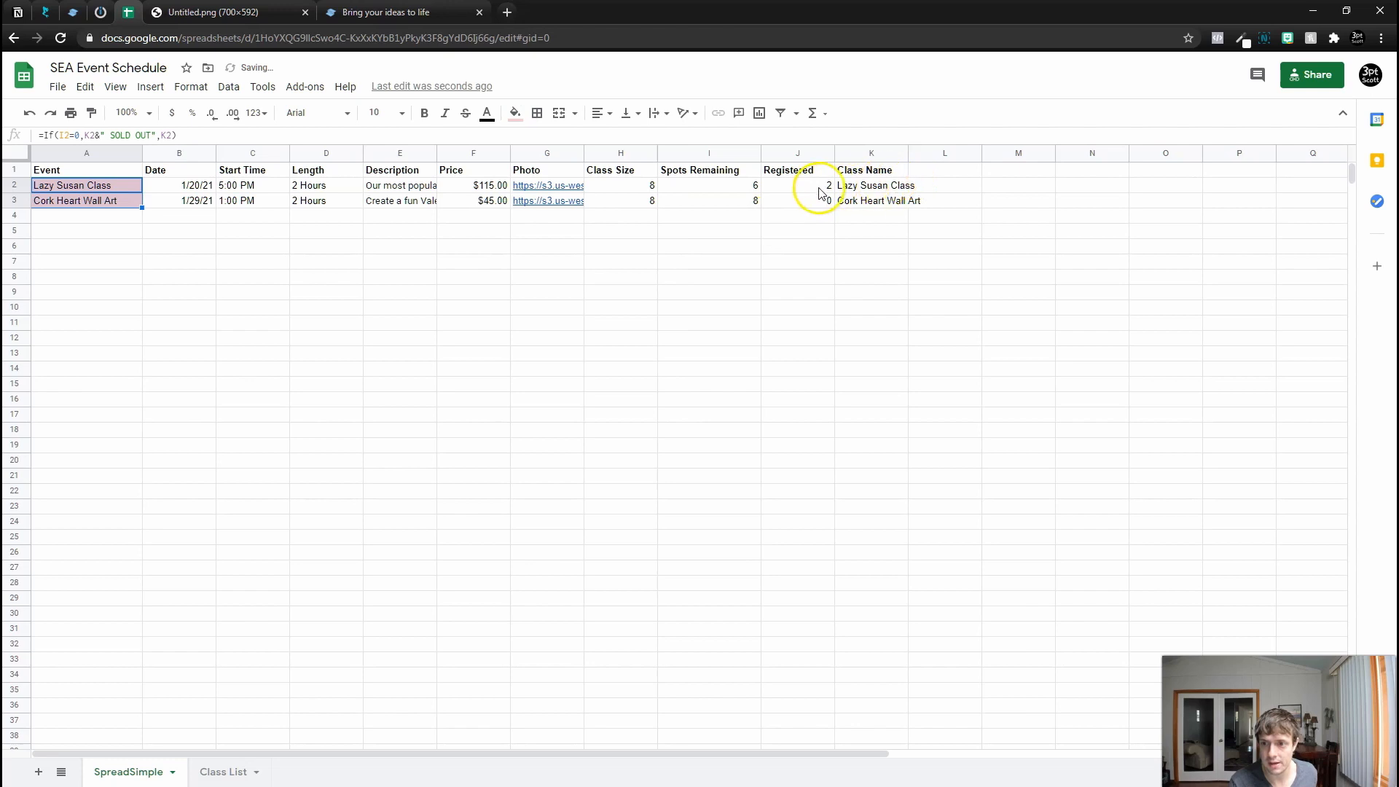
- Widen the Class Name column and fill the Spots Remaining and Registered cells, I2:J3, with light red
{"action": "left_click", "coordinate": [946, 153]}
{"action": "left_click_drag", "start_coordinate": [909, 152], "coordinate": [941, 150]}
{"action": "left_click", "coordinate": [890, 262]}
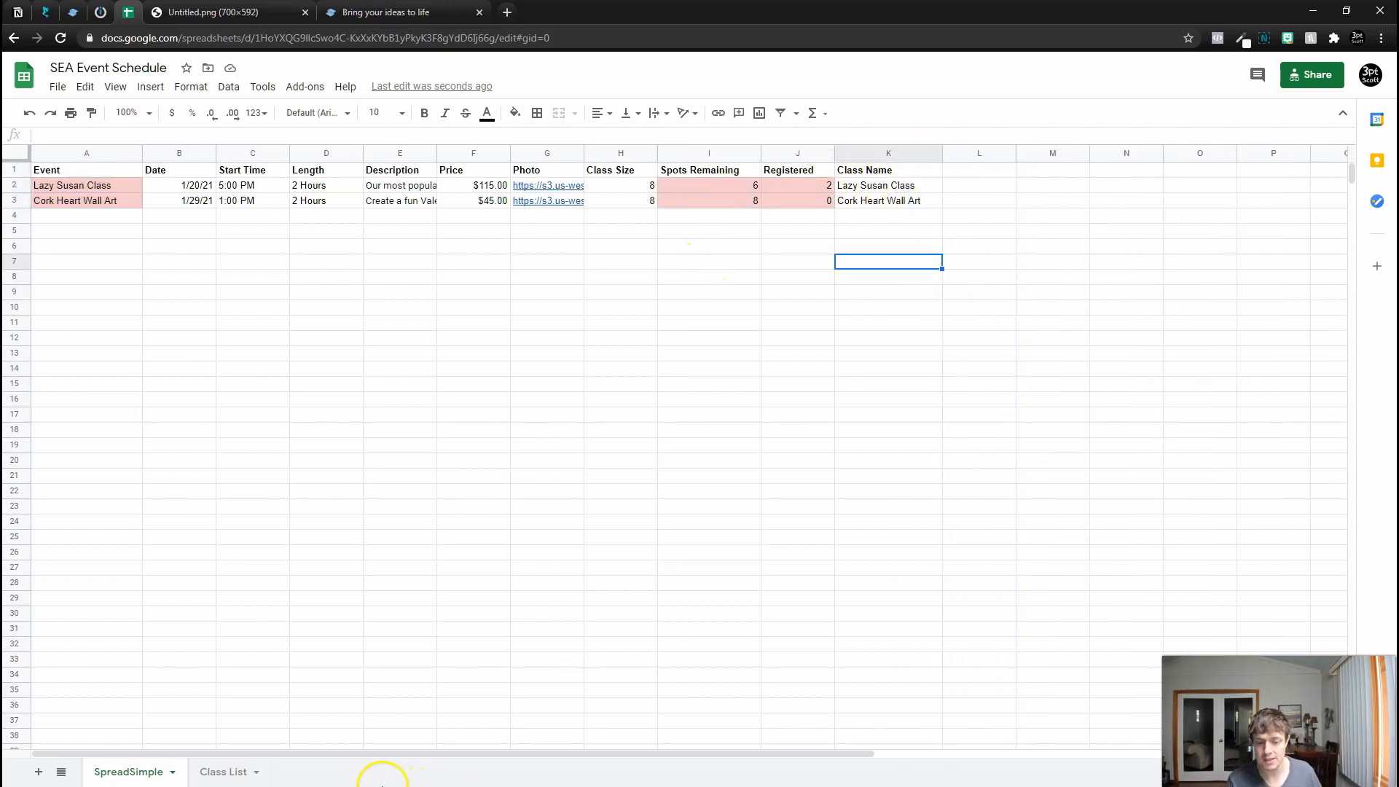
- Look over the Class List sheet and reload the live site to check the updated class listings and remaining spots
{"action": "left_click", "coordinate": [227, 774]}
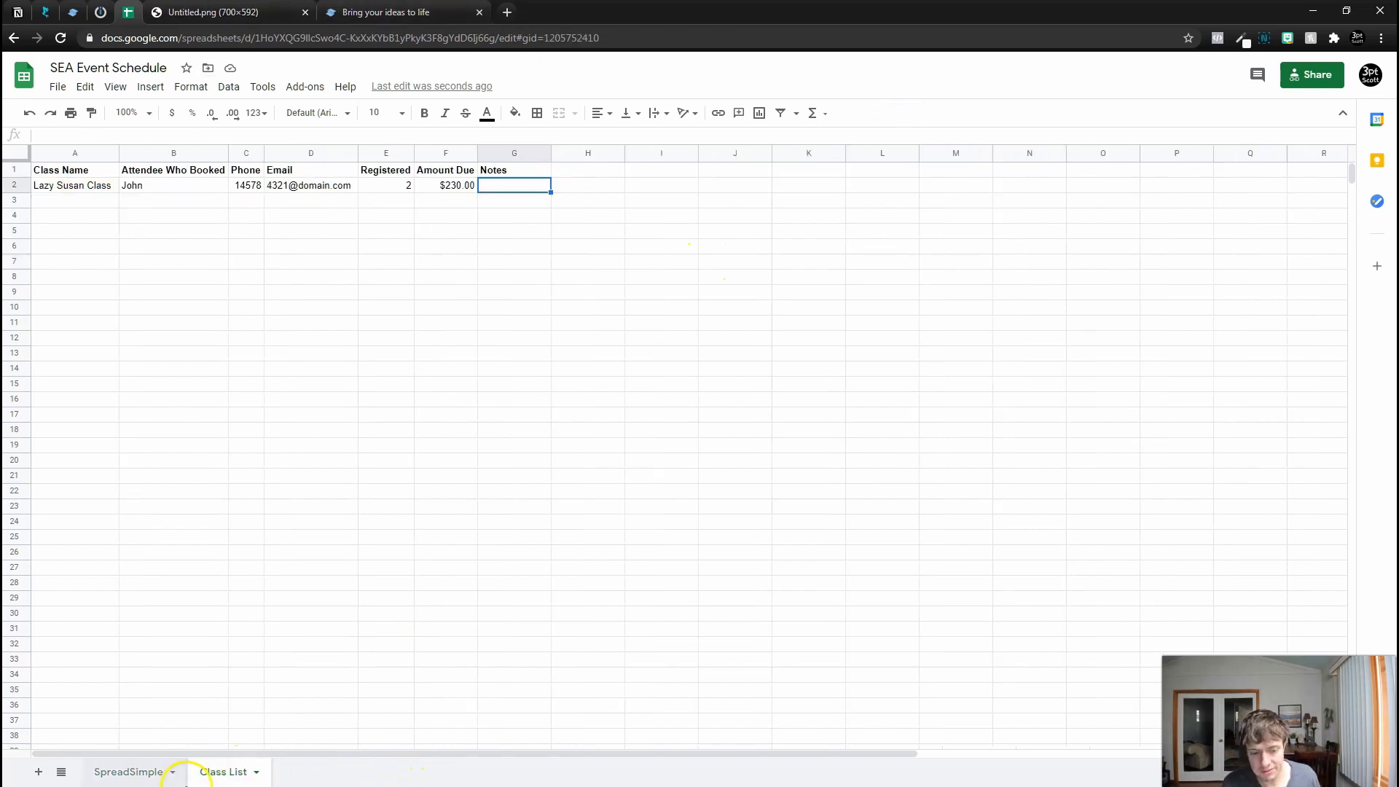
{"action": "left_click", "coordinate": [130, 771]}
{"action": "left_click", "coordinate": [387, 13]}
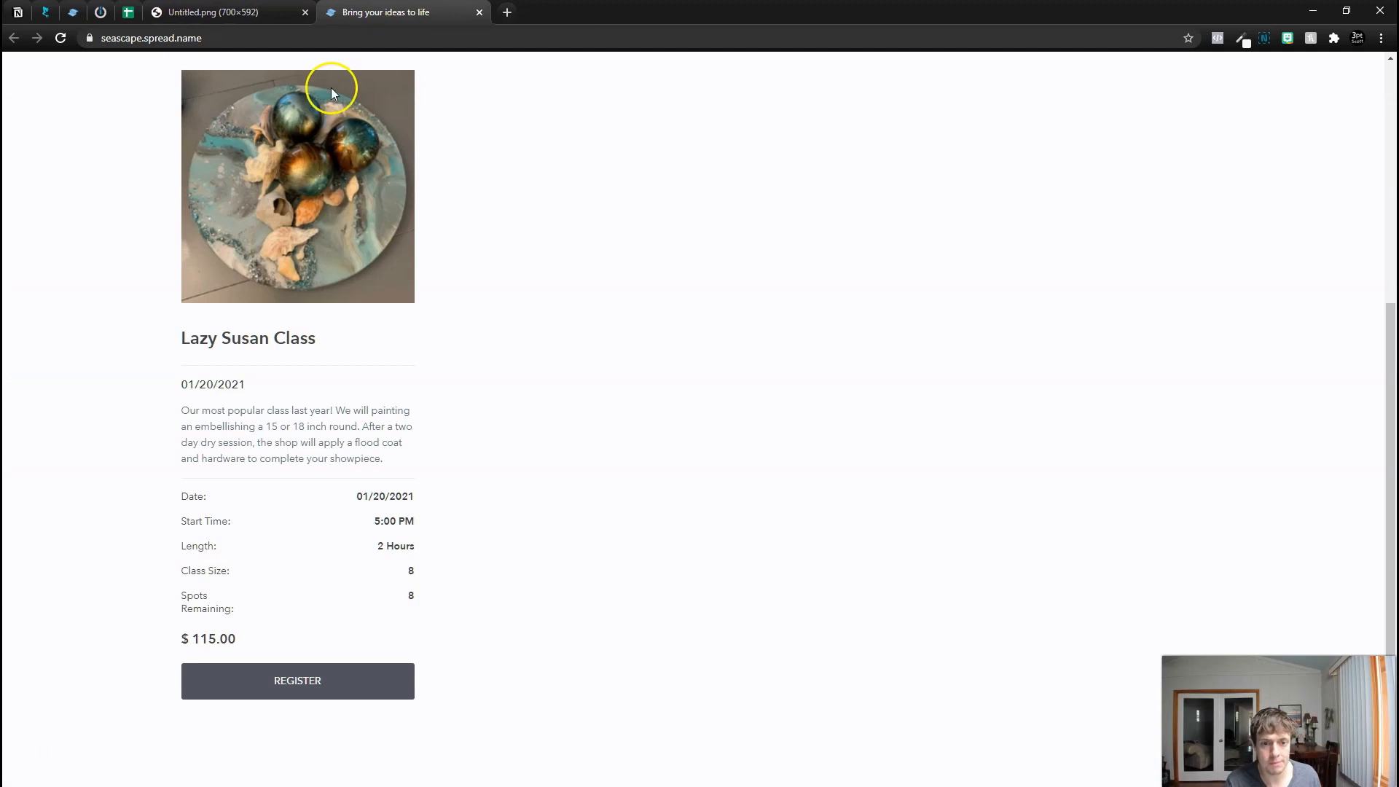
{"action": "left_click", "coordinate": [59, 37]}
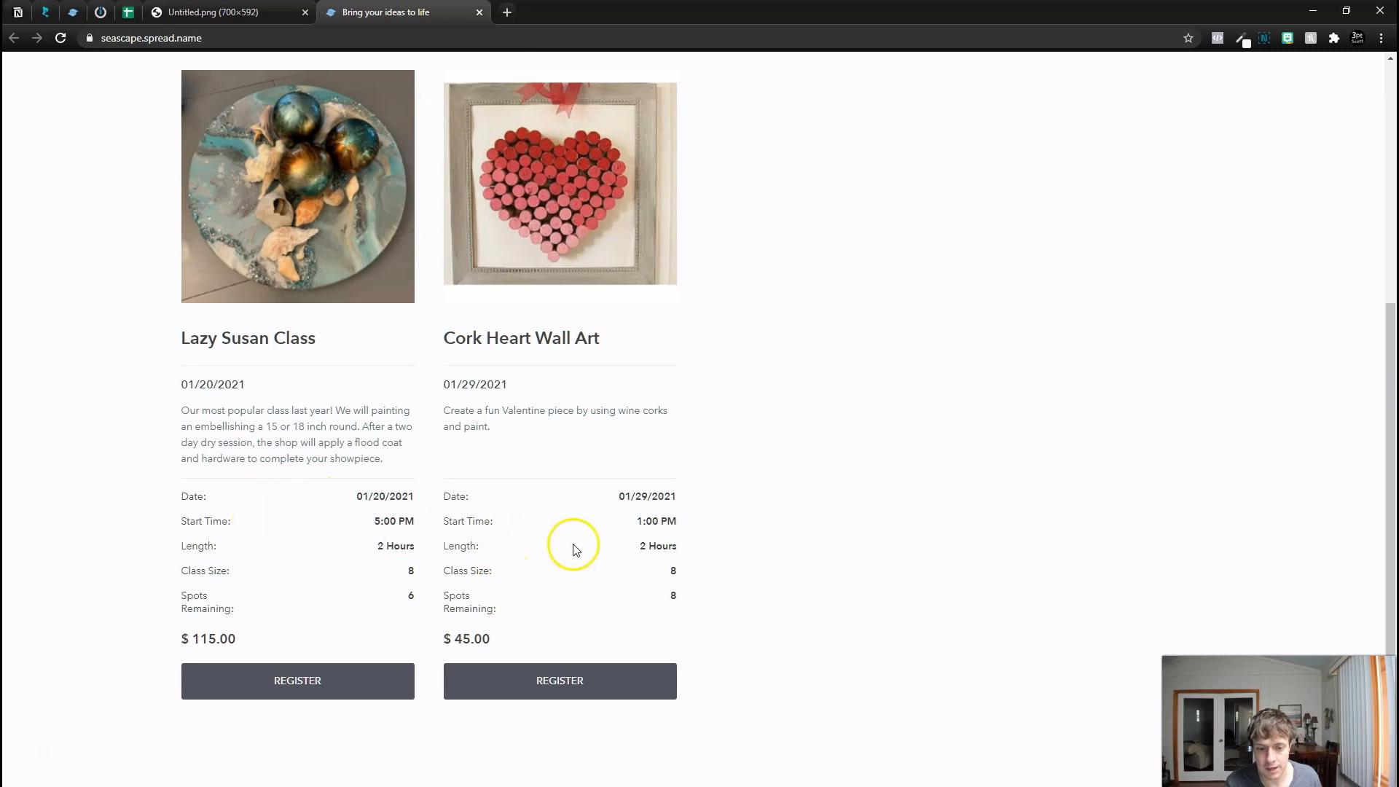
- Submit a test registration for 8 spots in the Cork Heart Wall Art class, with the attendee's name, phone and e-mail
{"action": "left_click", "coordinate": [562, 689]}
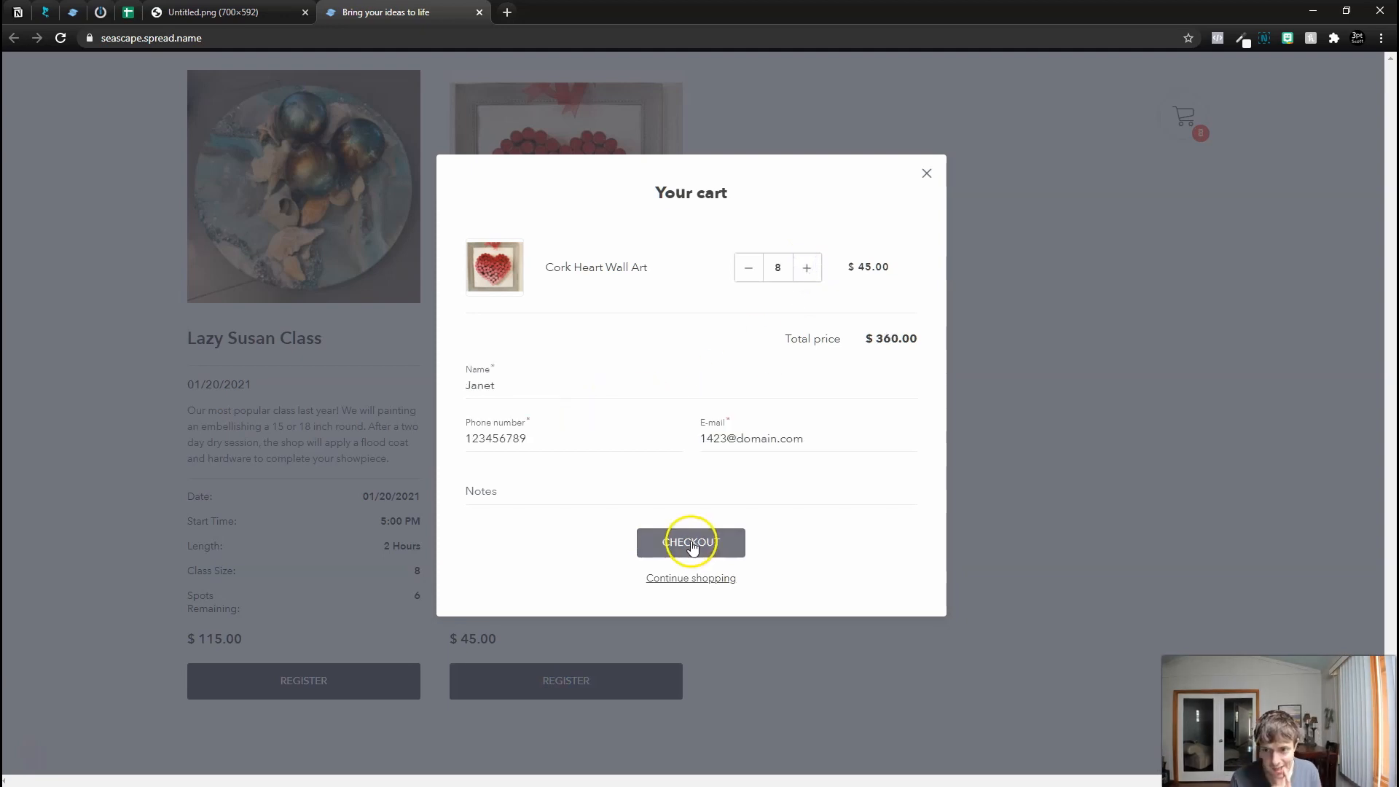
{"action": "left_click", "coordinate": [691, 545]}
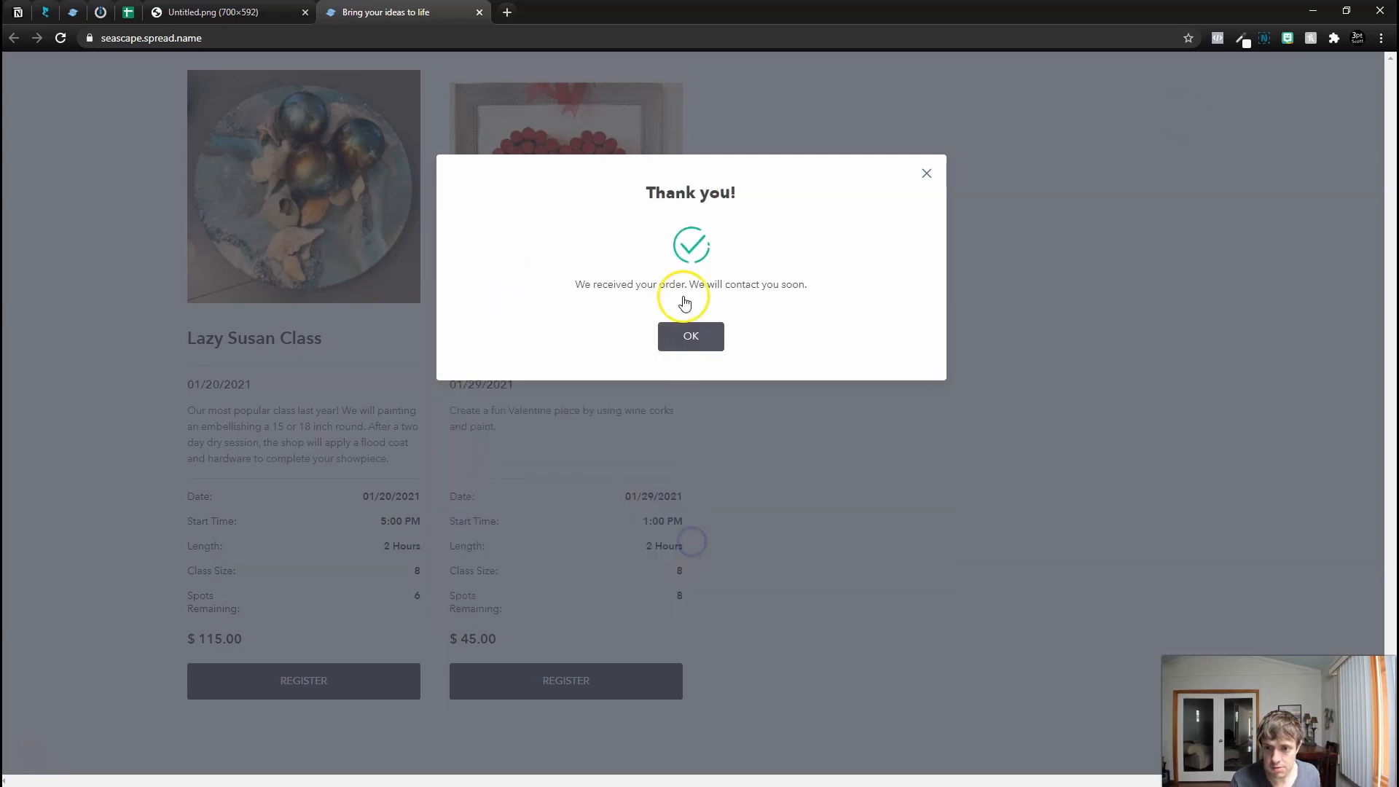
{"action": "left_click", "coordinate": [691, 336]}
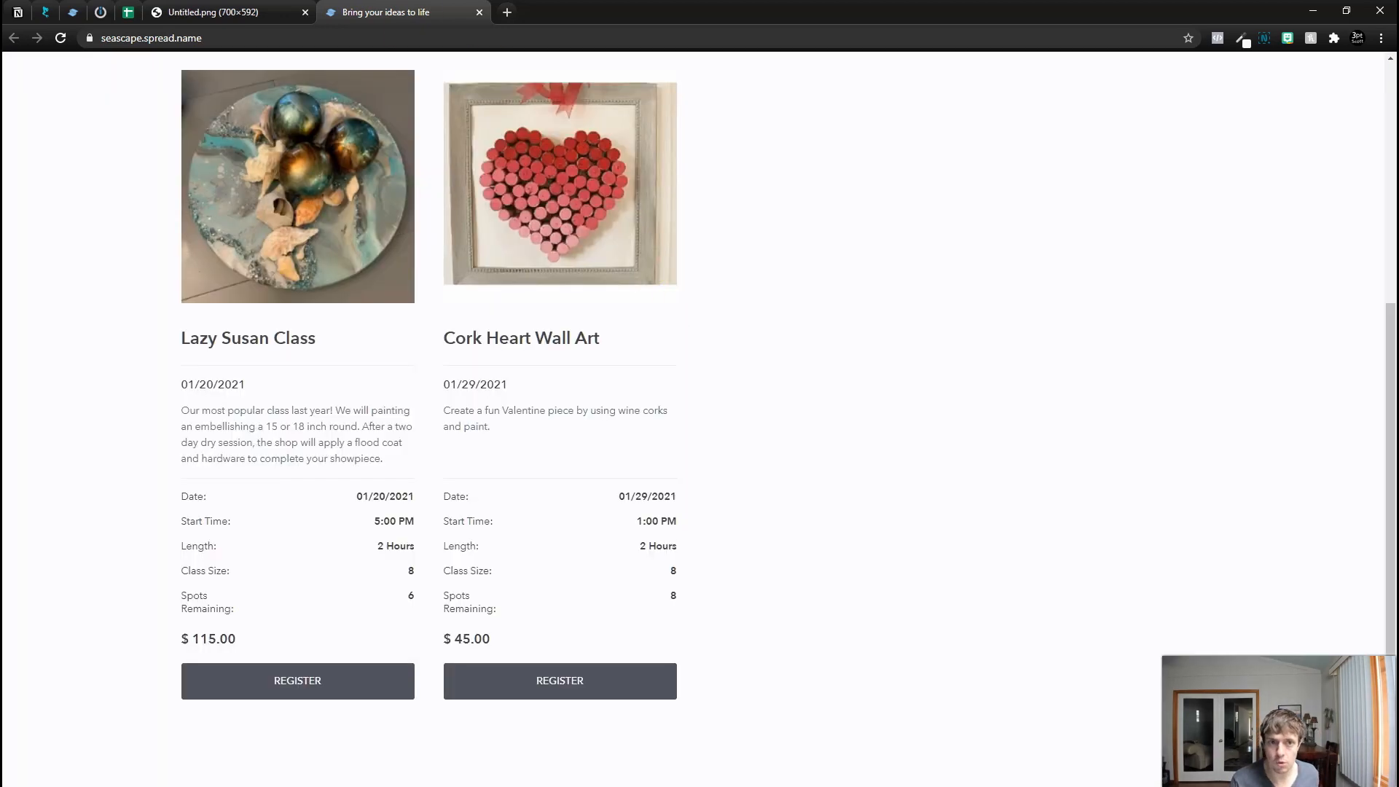
- Process the queued registration with the Integromat webhook scenario, and activate its scheduling to run immediately
{"action": "left_click", "coordinate": [127, 13]}
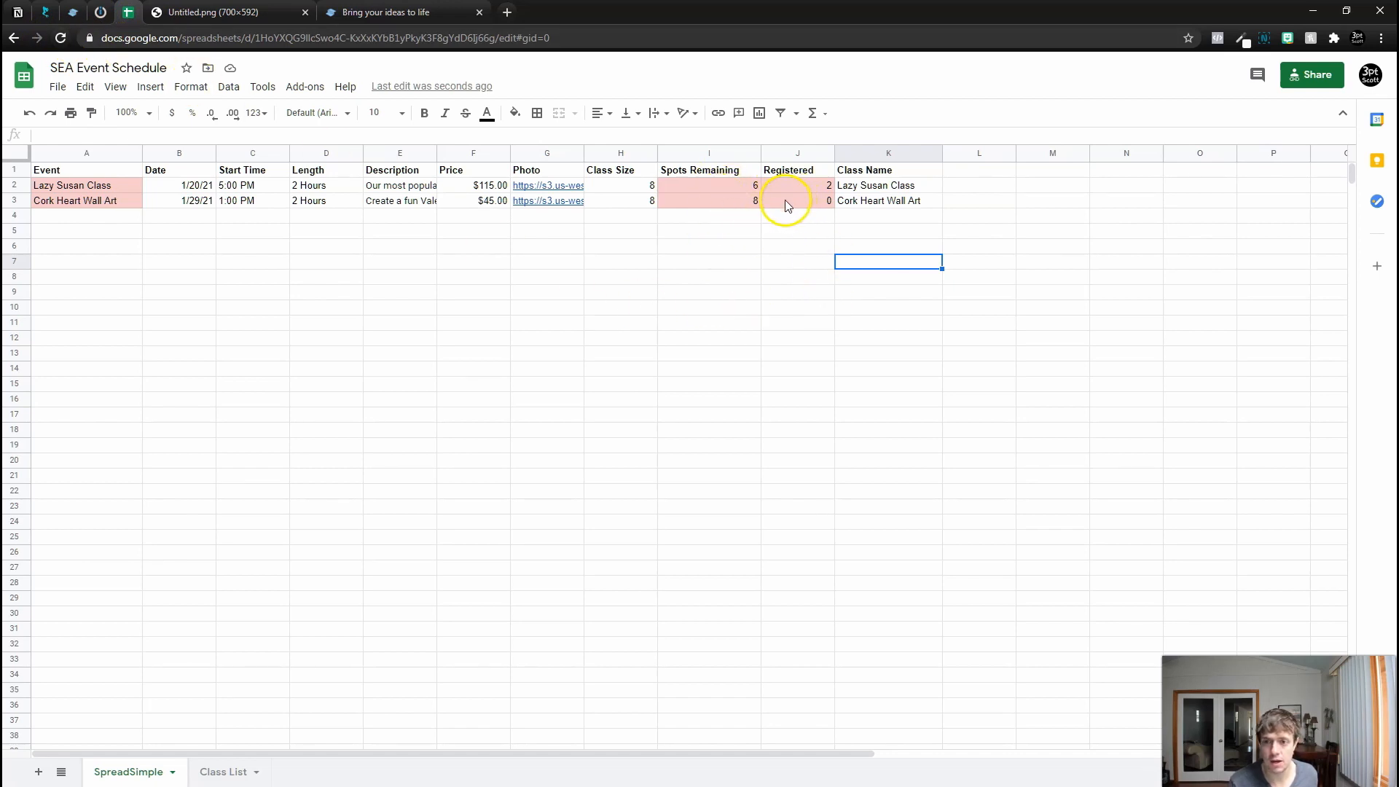
{"action": "left_click", "coordinate": [101, 12]}
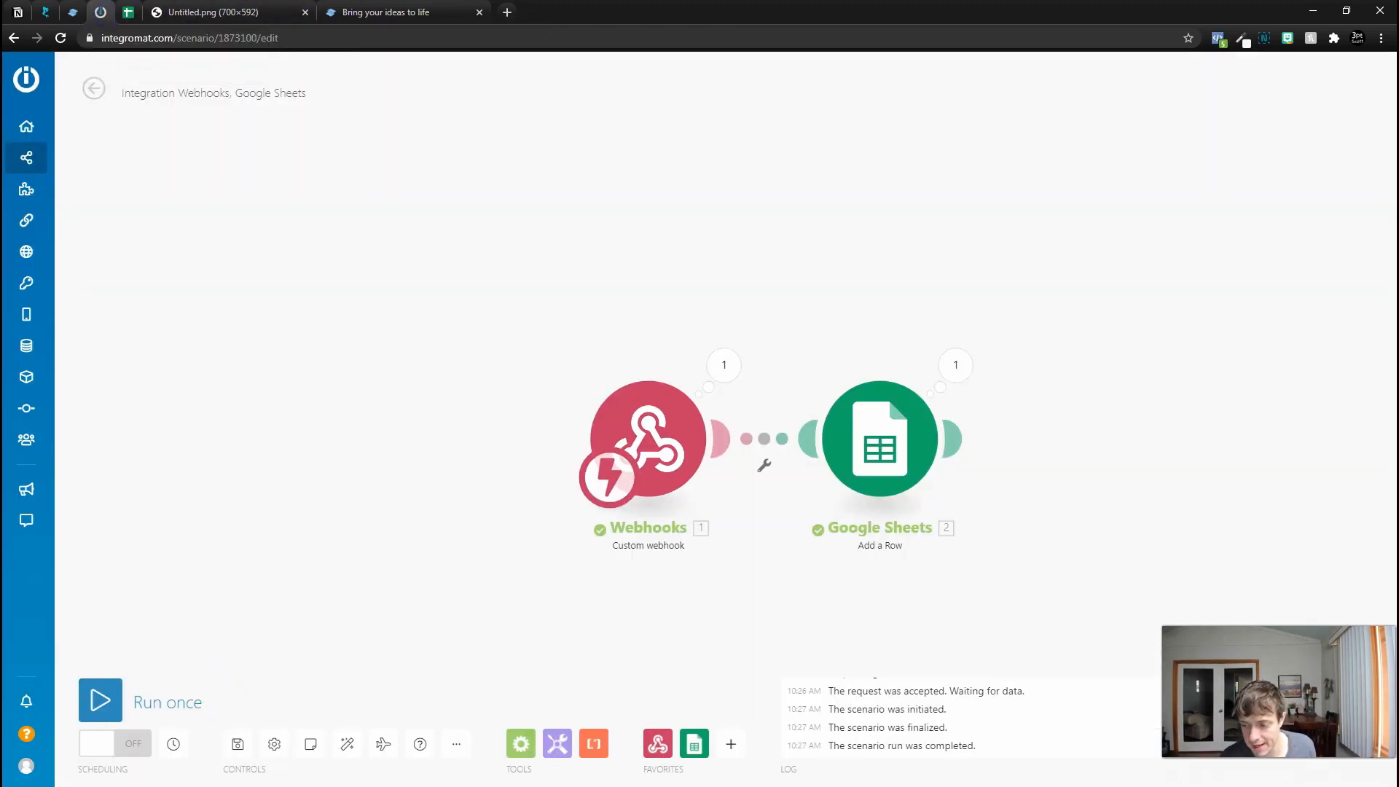
{"action": "left_click", "coordinate": [100, 700]}
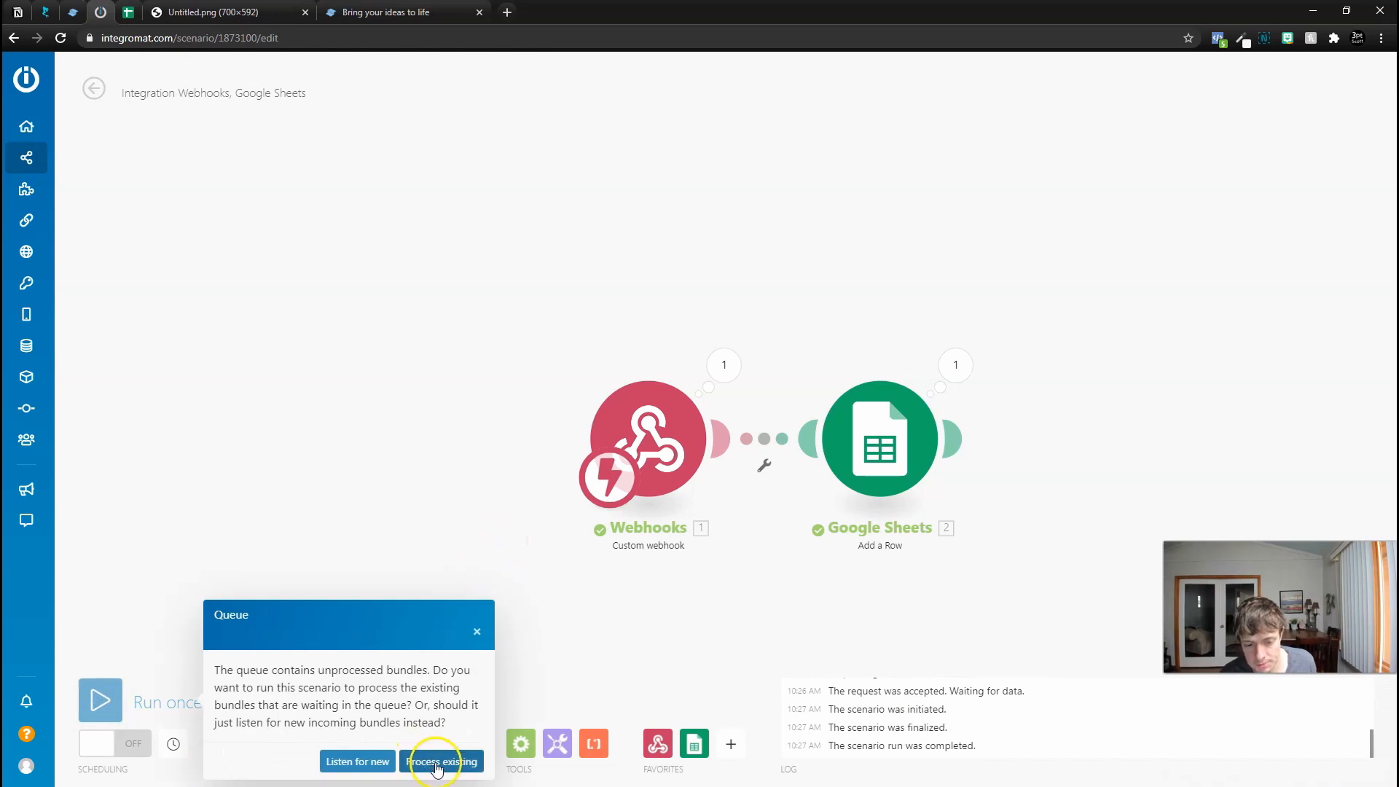
{"action": "left_click", "coordinate": [413, 767]}
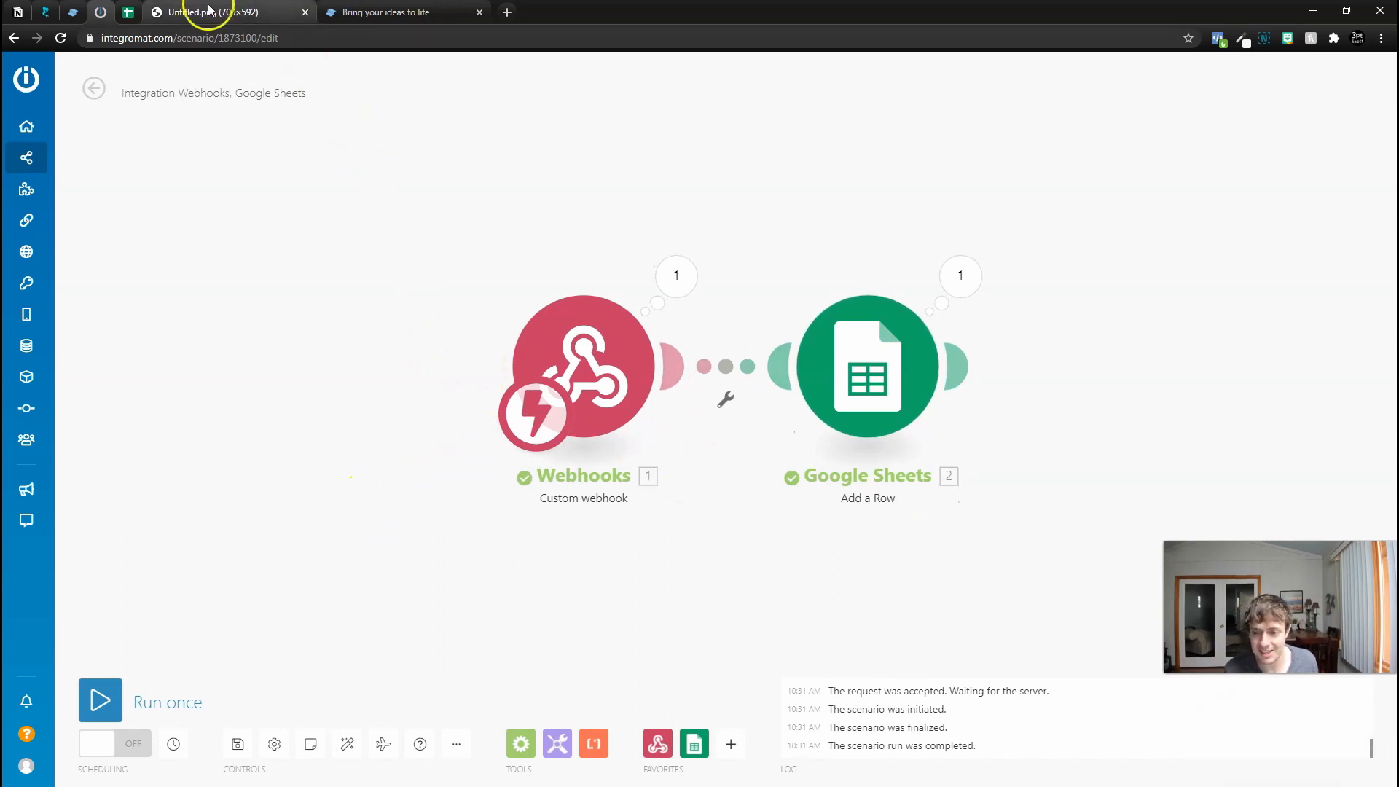
{"action": "left_click", "coordinate": [139, 745]}
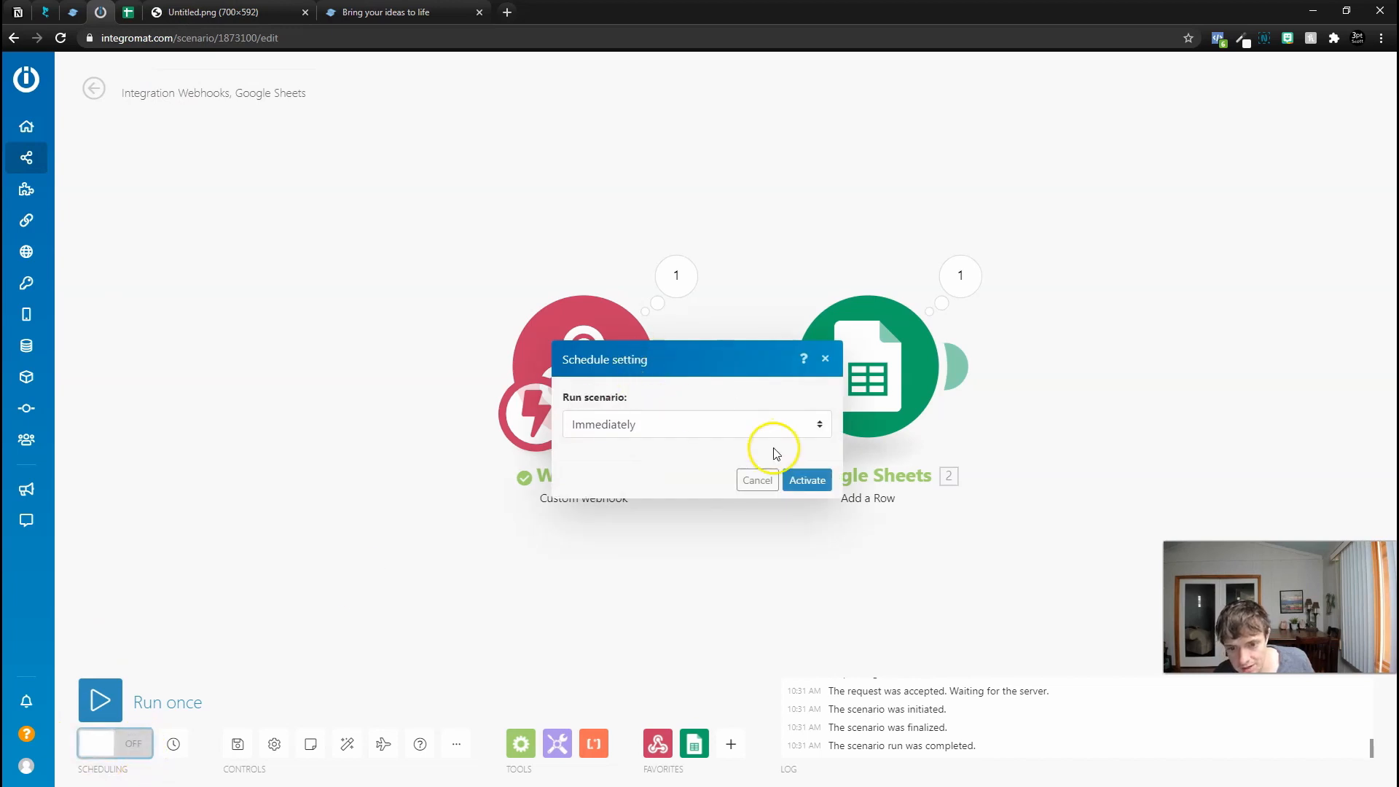
{"action": "left_click", "coordinate": [809, 480]}
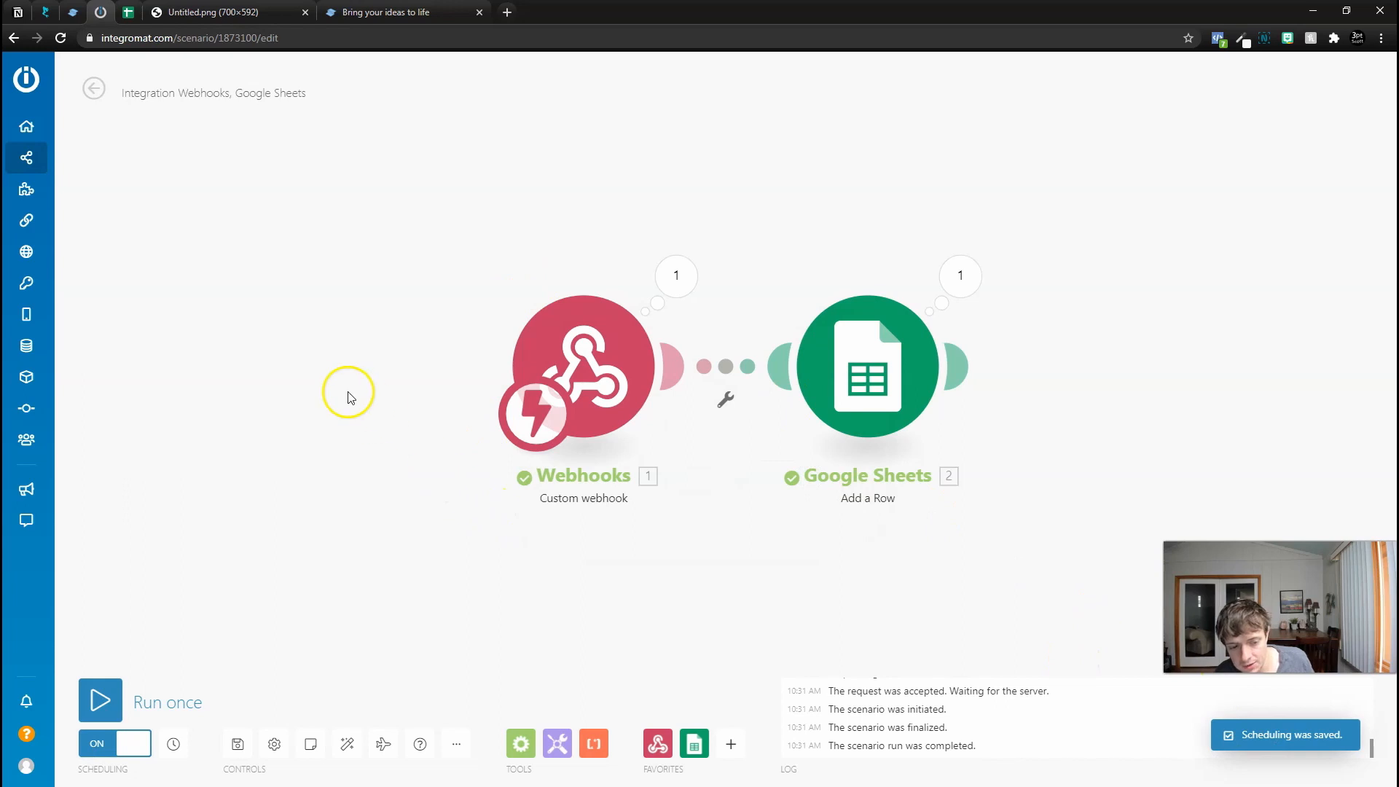
- Check the Class List sheet and live booking site for the new registration, and look over the existing Events page's class schedule
{"action": "left_click", "coordinate": [72, 12]}
{"action": "left_click", "coordinate": [128, 11]}
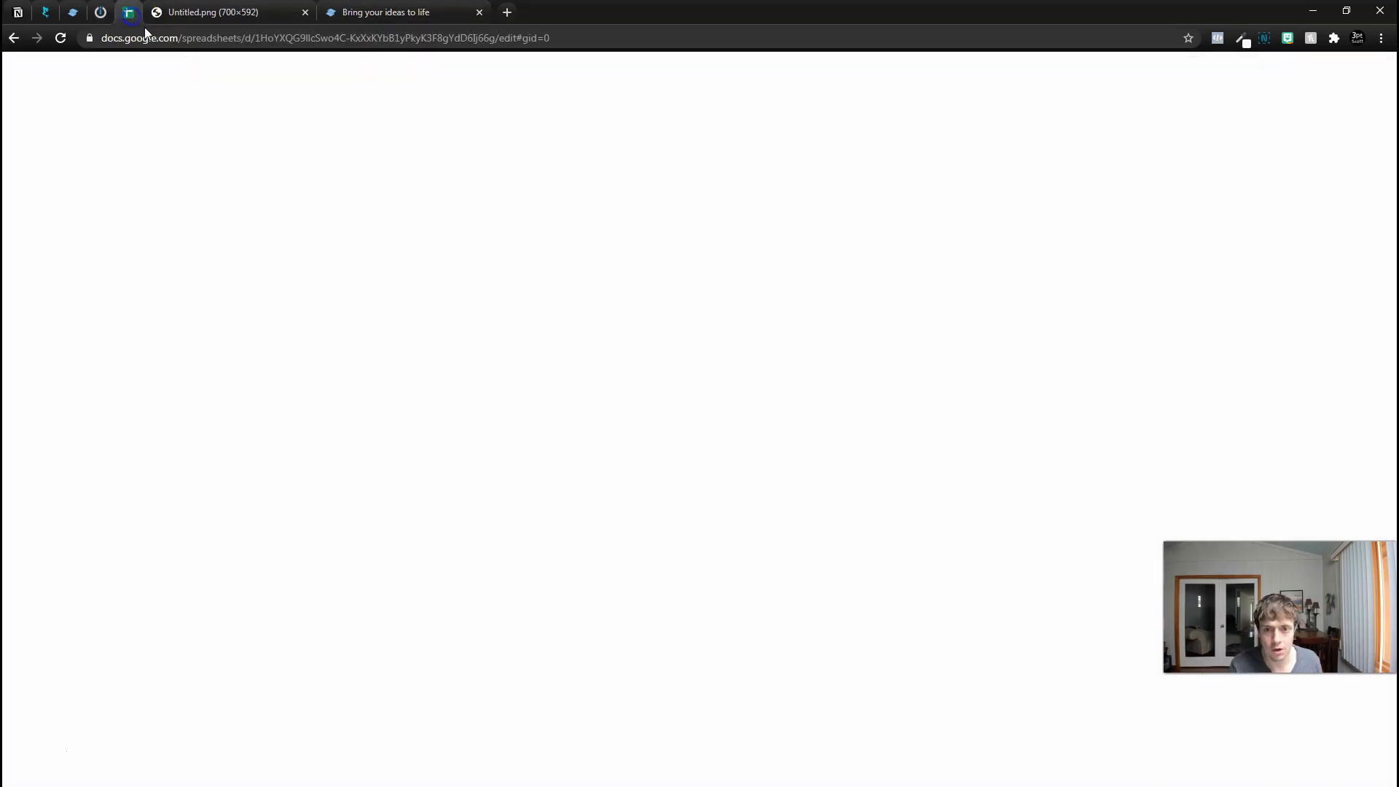
{"action": "left_click", "coordinate": [233, 774]}
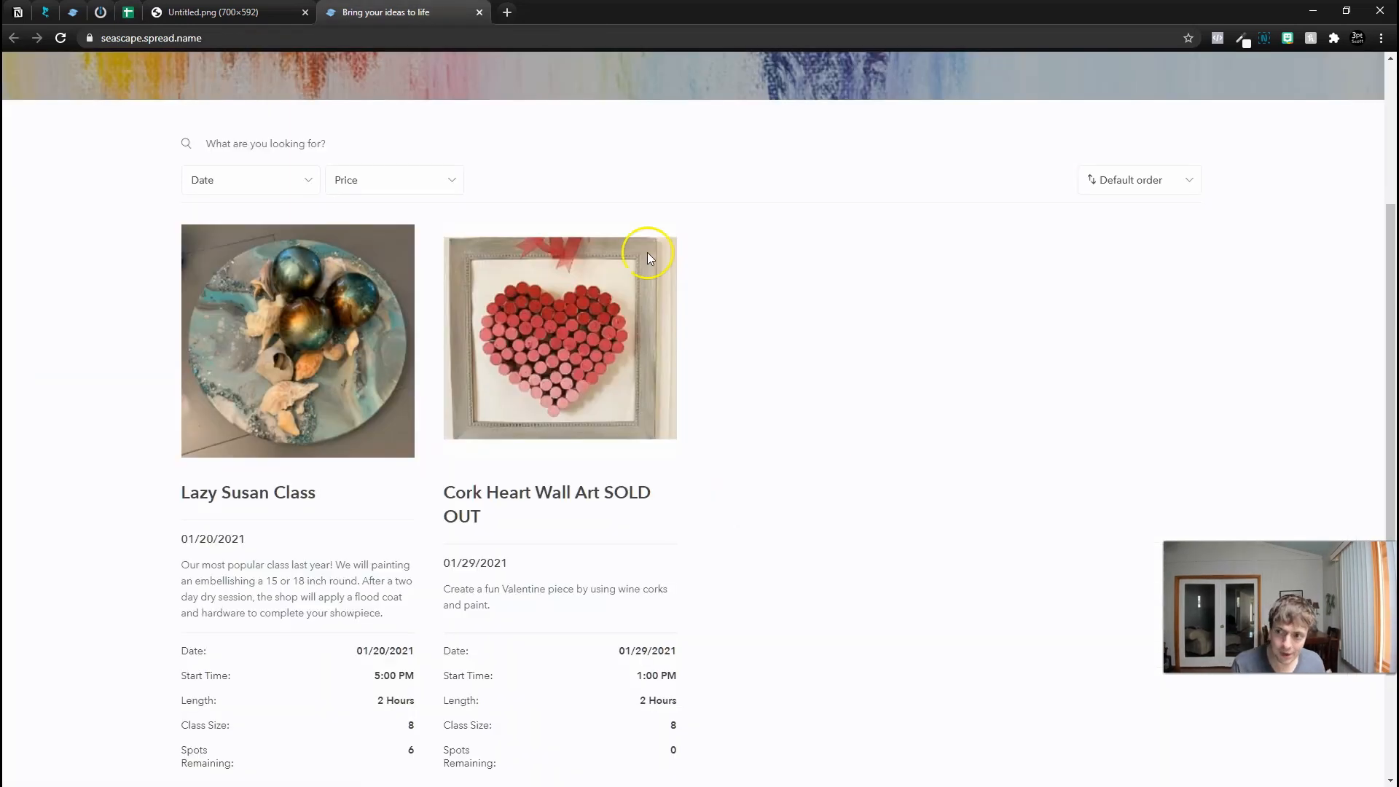
{"action": "scroll", "coordinate": [633, 259], "scroll_direction": "down", "scroll_amount": 3}
{"action": "scroll", "coordinate": [635, 320], "scroll_direction": "up", "scroll_amount": 5}
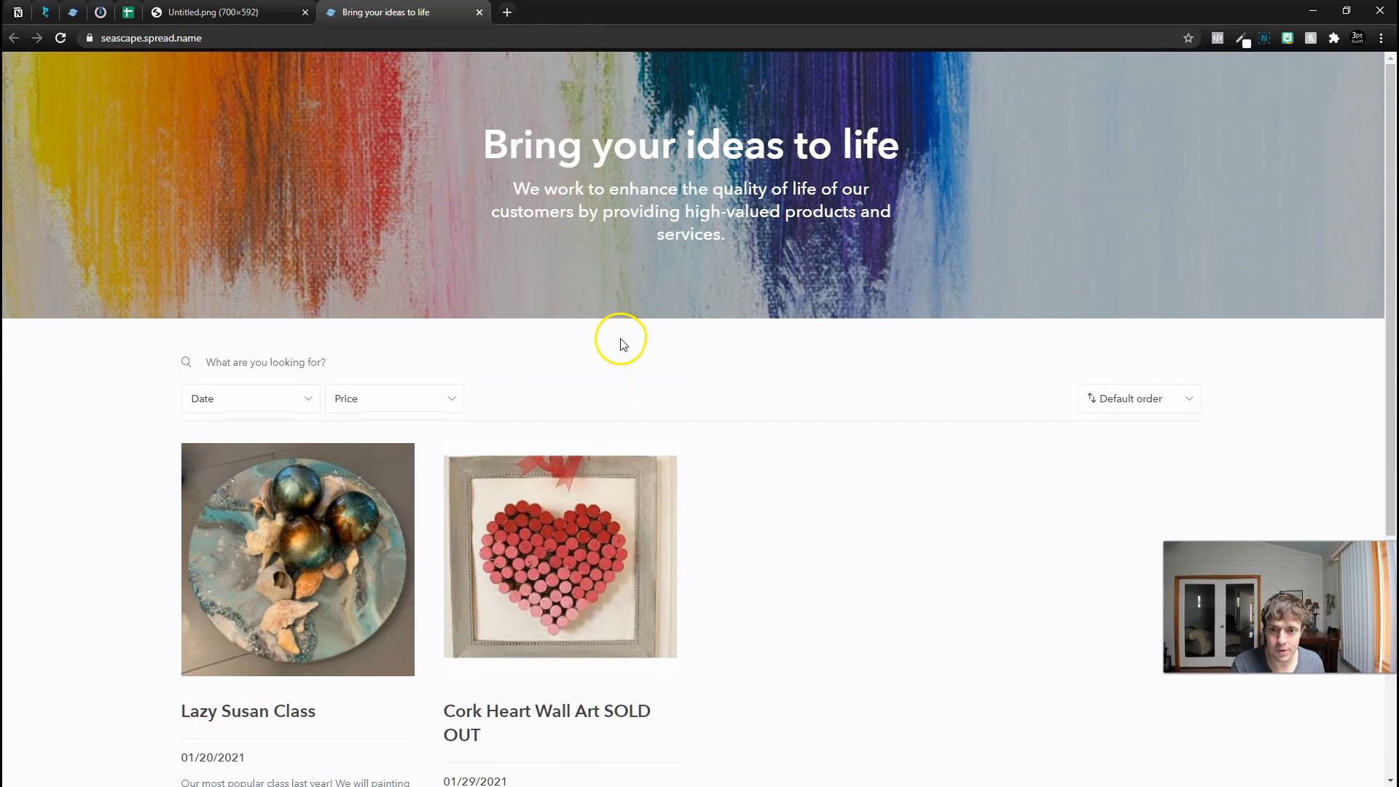
{"action": "scroll", "coordinate": [405, 412], "scroll_direction": "down", "scroll_amount": 1}
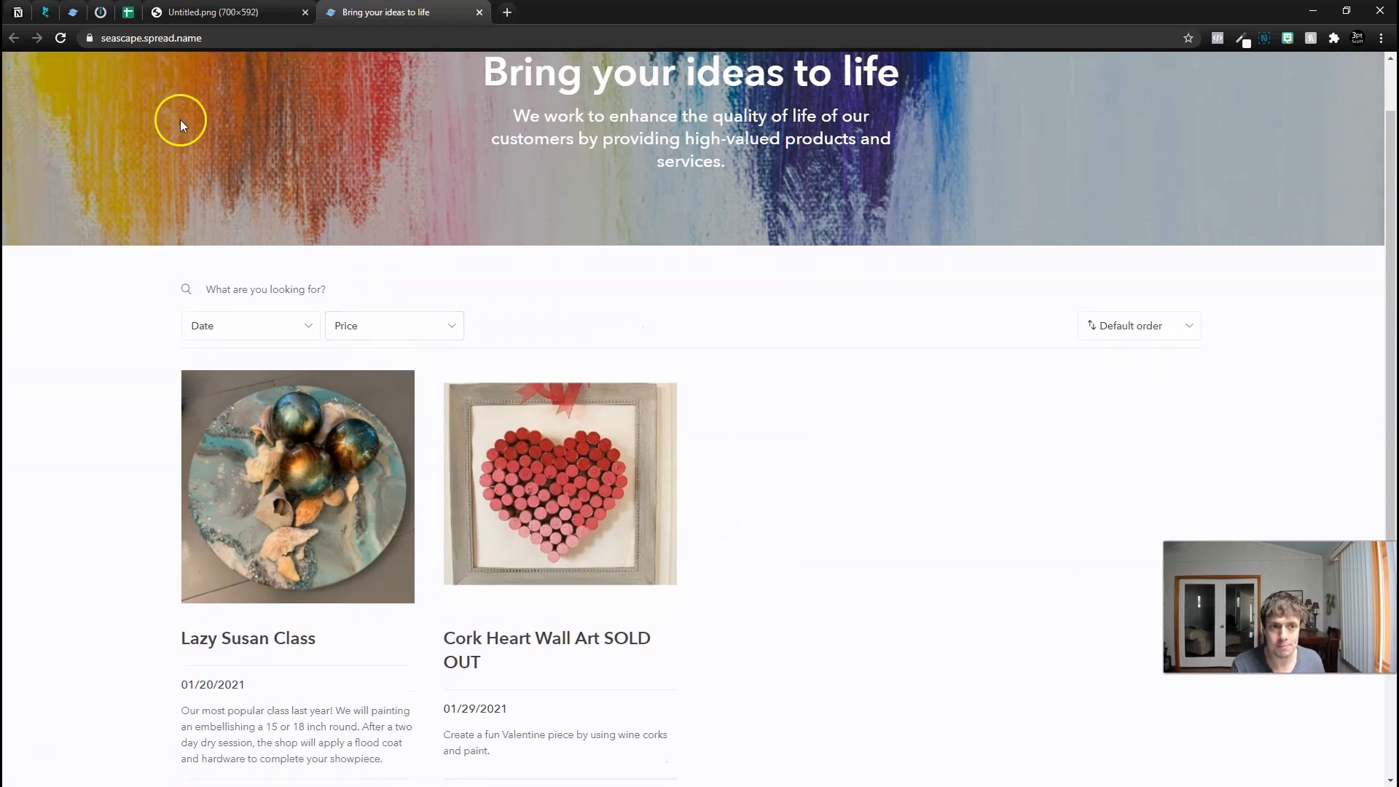
{"action": "left_click", "coordinate": [46, 12]}
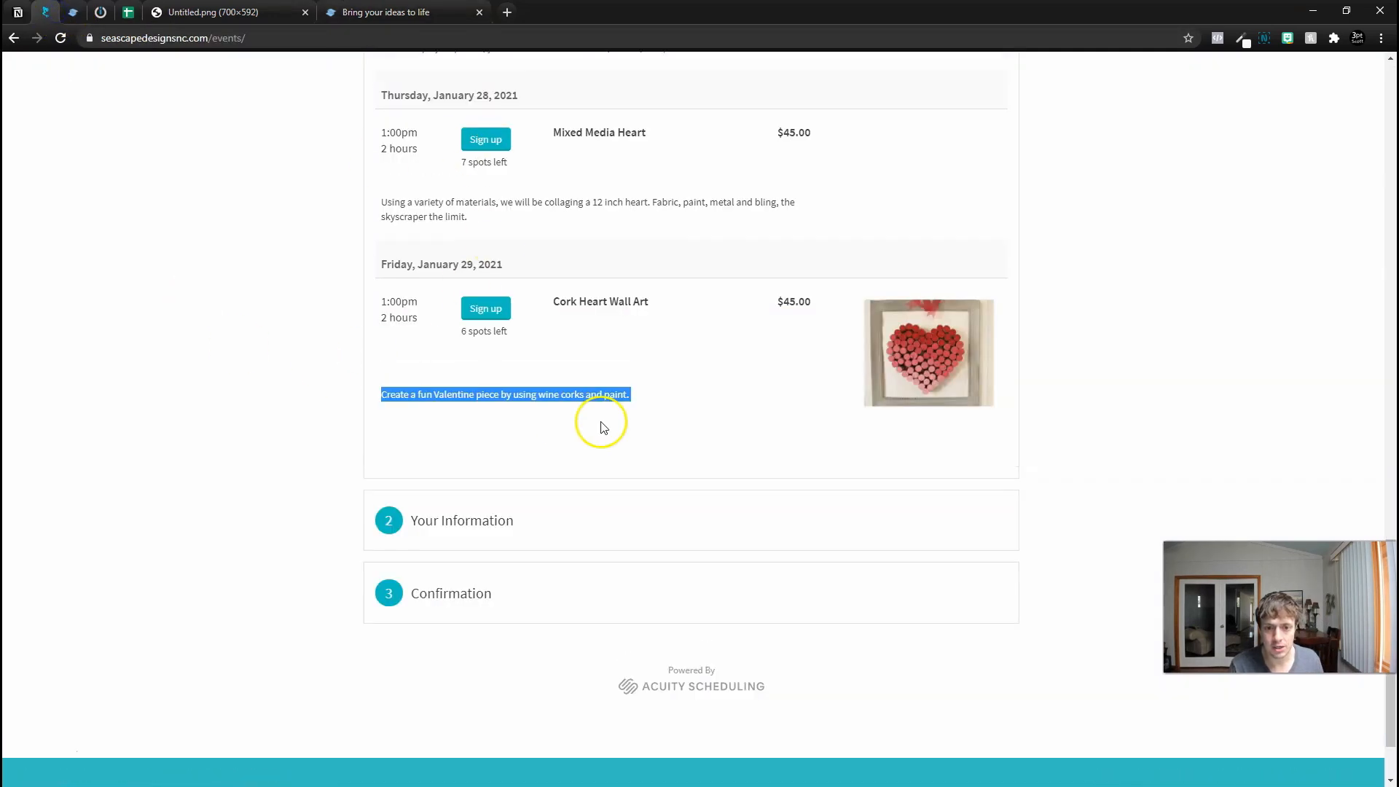
{"action": "scroll", "coordinate": [602, 427], "scroll_direction": "up", "scroll_amount": 10}
{"action": "scroll", "coordinate": [638, 460], "scroll_direction": "up", "scroll_amount": 3}
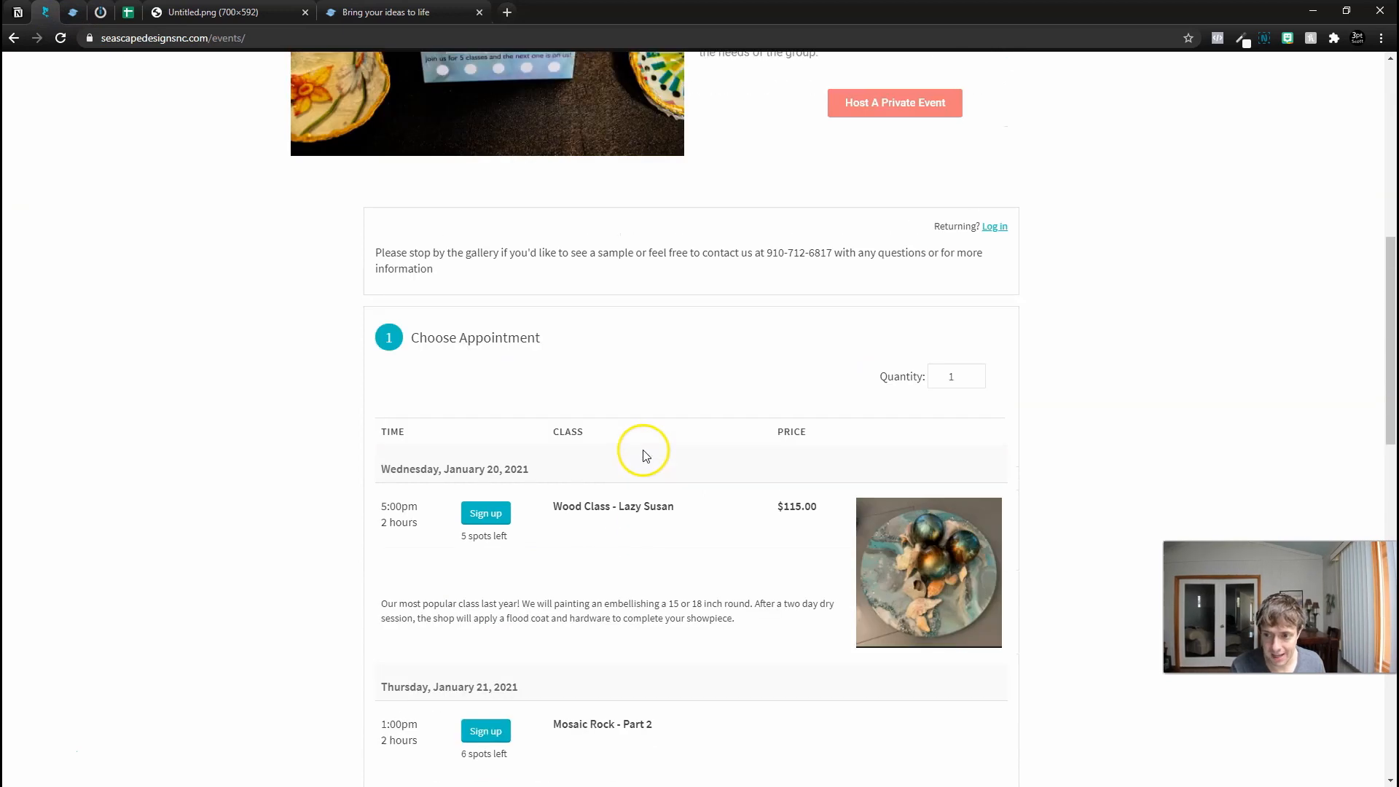
- Copy the website's widget code from the general settings in SpreadSimple
{"action": "left_click", "coordinate": [73, 11]}
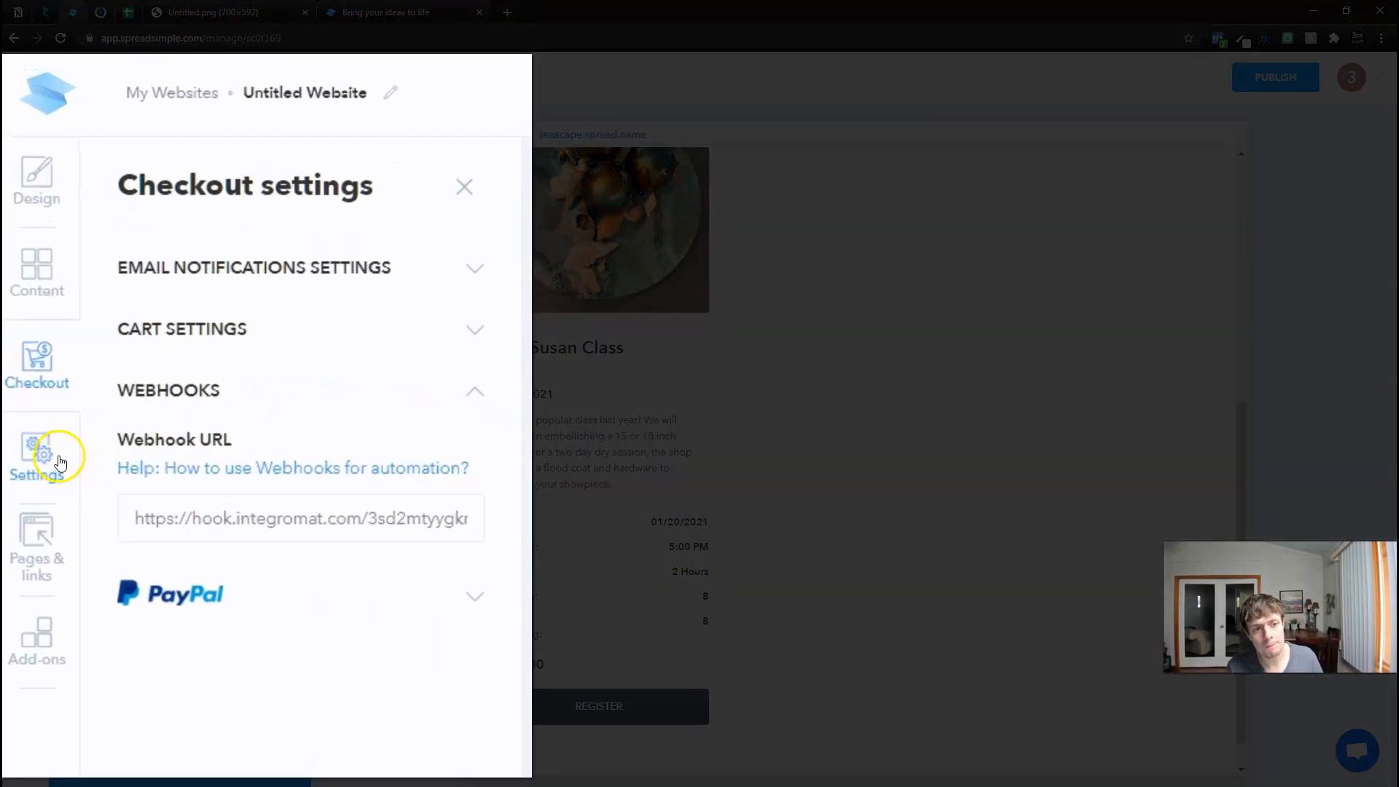
{"action": "left_click", "coordinate": [33, 447]}
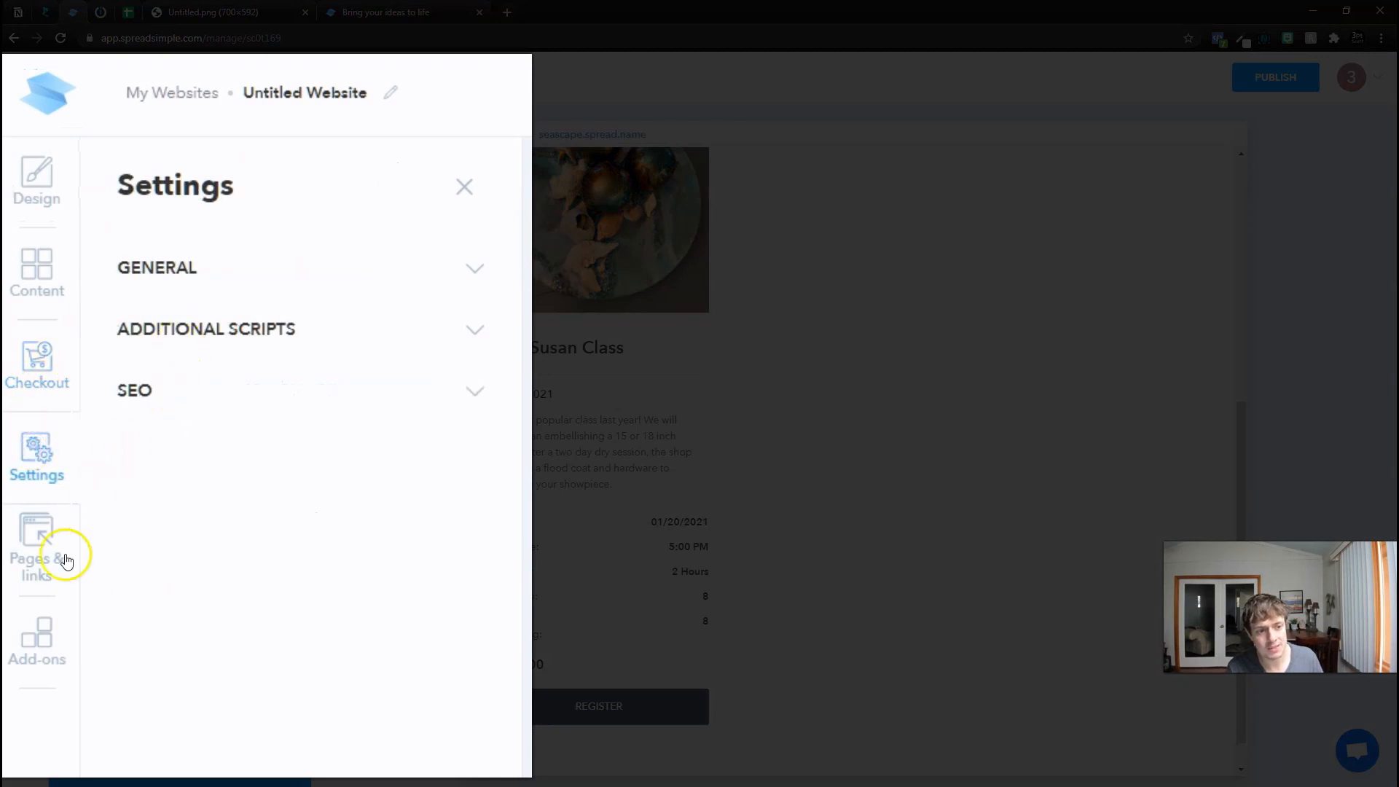
{"action": "left_click", "coordinate": [207, 274]}
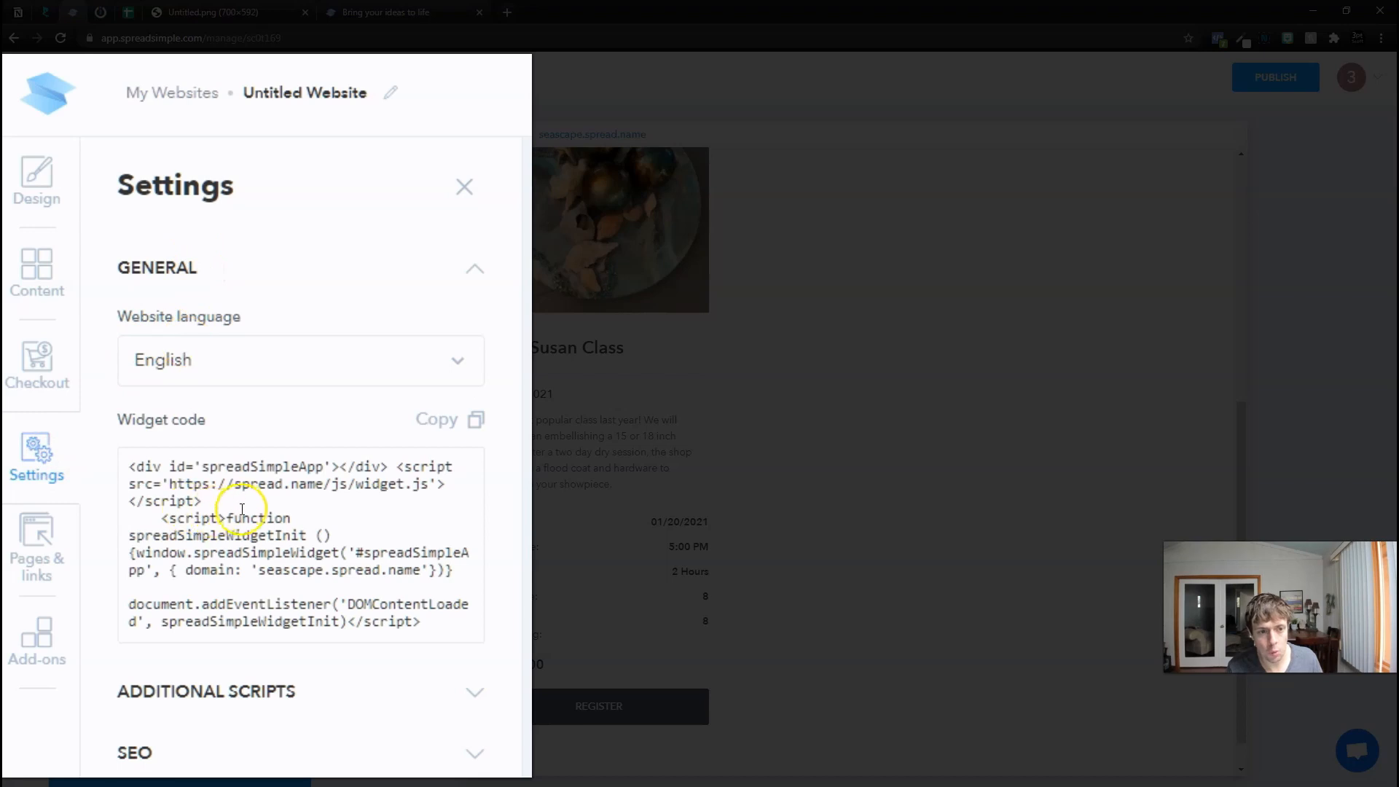
{"action": "left_click", "coordinate": [436, 419]}
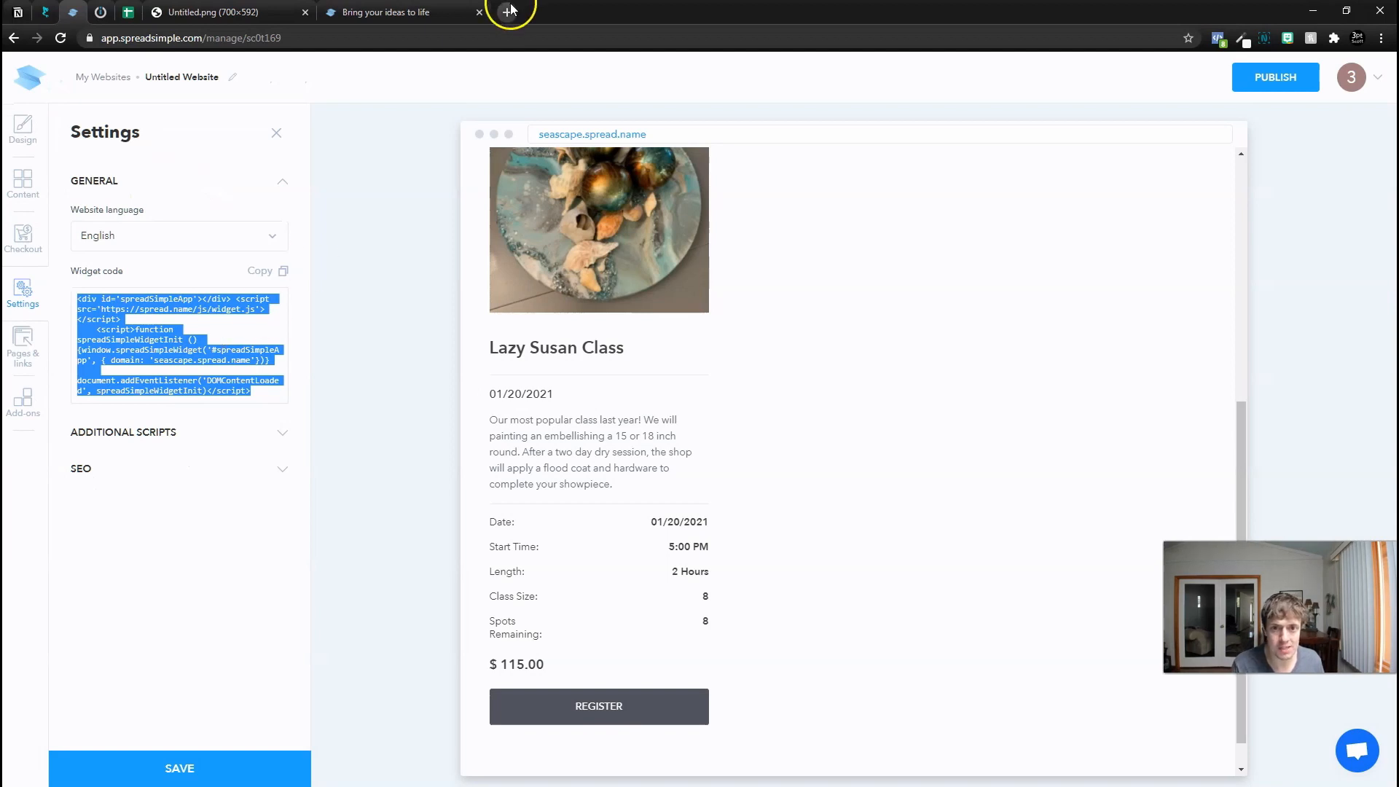
- Open the Seascape Designs Events page in the Elementor editor and dismiss the Yoast SEO notice
{"action": "left_click", "coordinate": [45, 12]}
{"action": "left_click", "coordinate": [1155, 134]}
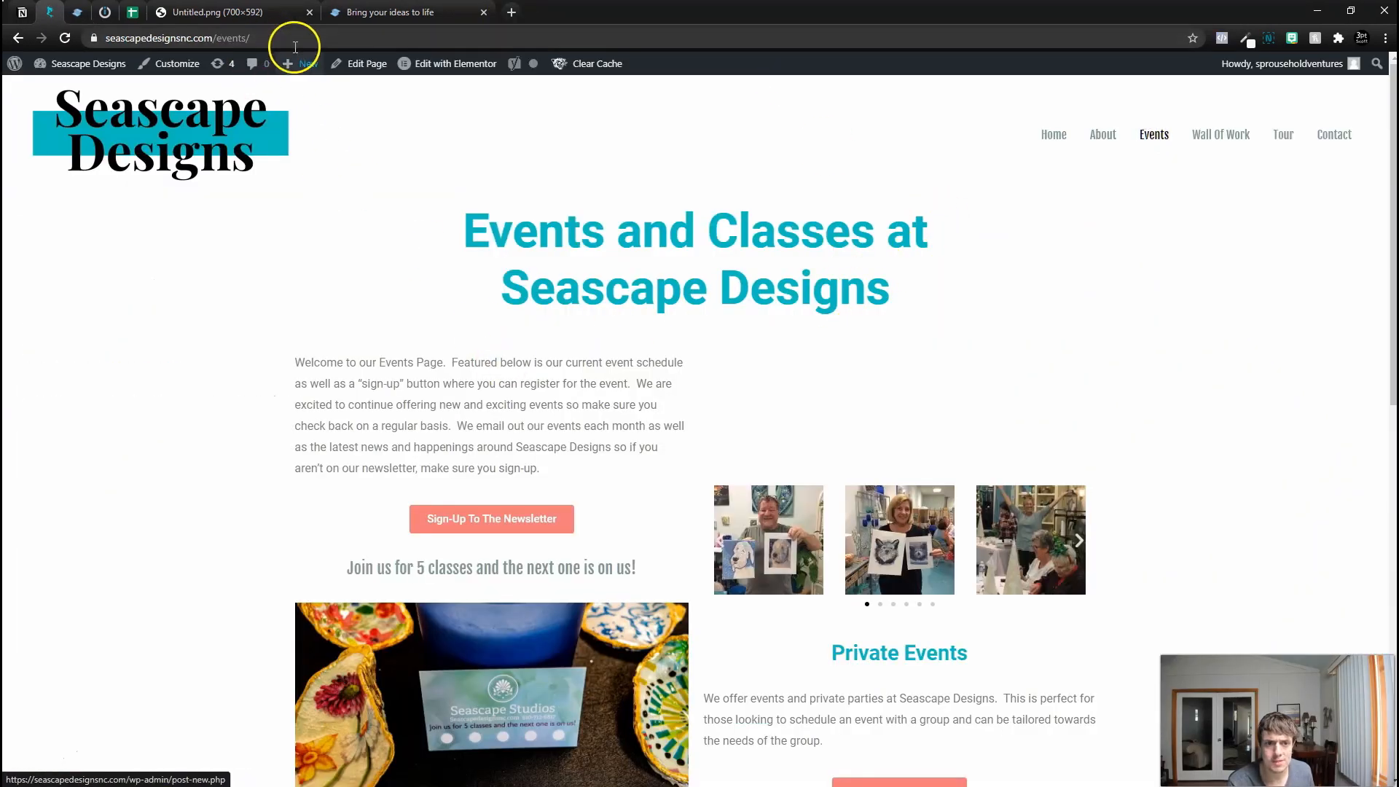
{"action": "left_click", "coordinate": [360, 64]}
{"action": "left_click", "coordinate": [432, 66]}
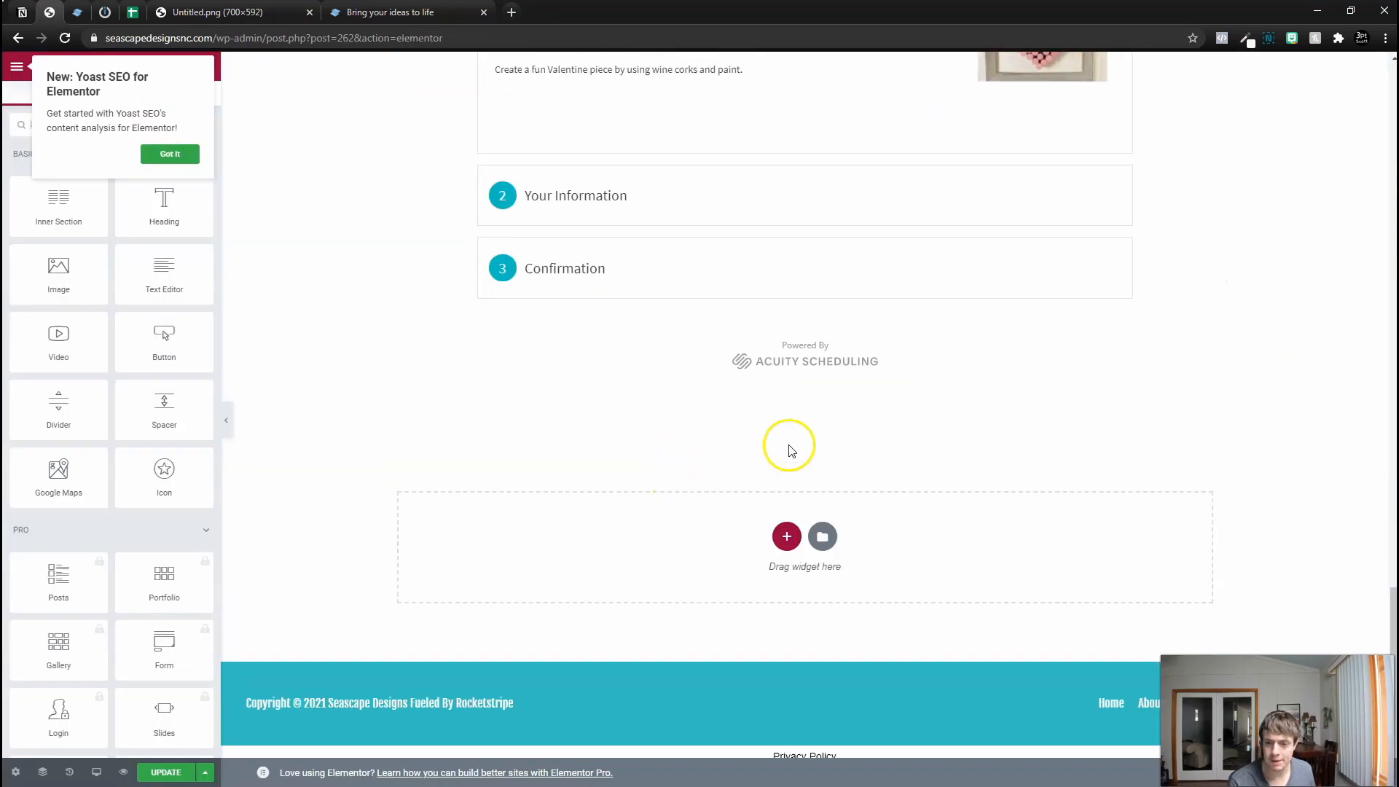
{"action": "left_click", "coordinate": [170, 153]}
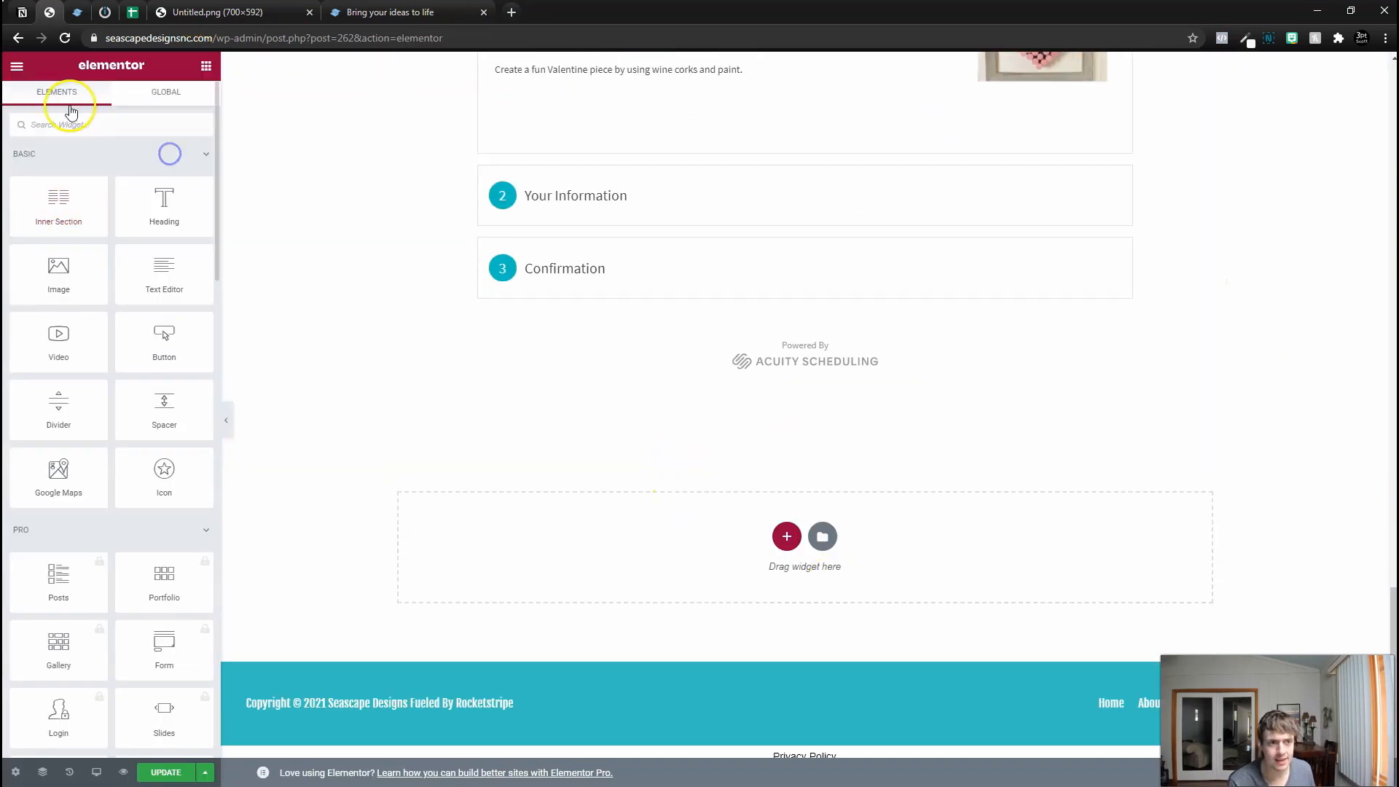
- Add an HTML widget below the Acuity scheduling section and paste the SpreadSimple widget code into it
{"action": "left_click", "coordinate": [84, 126]}
{"action": "type", "text": "ht"}
{"action": "left_click_drag", "start_coordinate": [68, 170], "coordinate": [762, 546]}
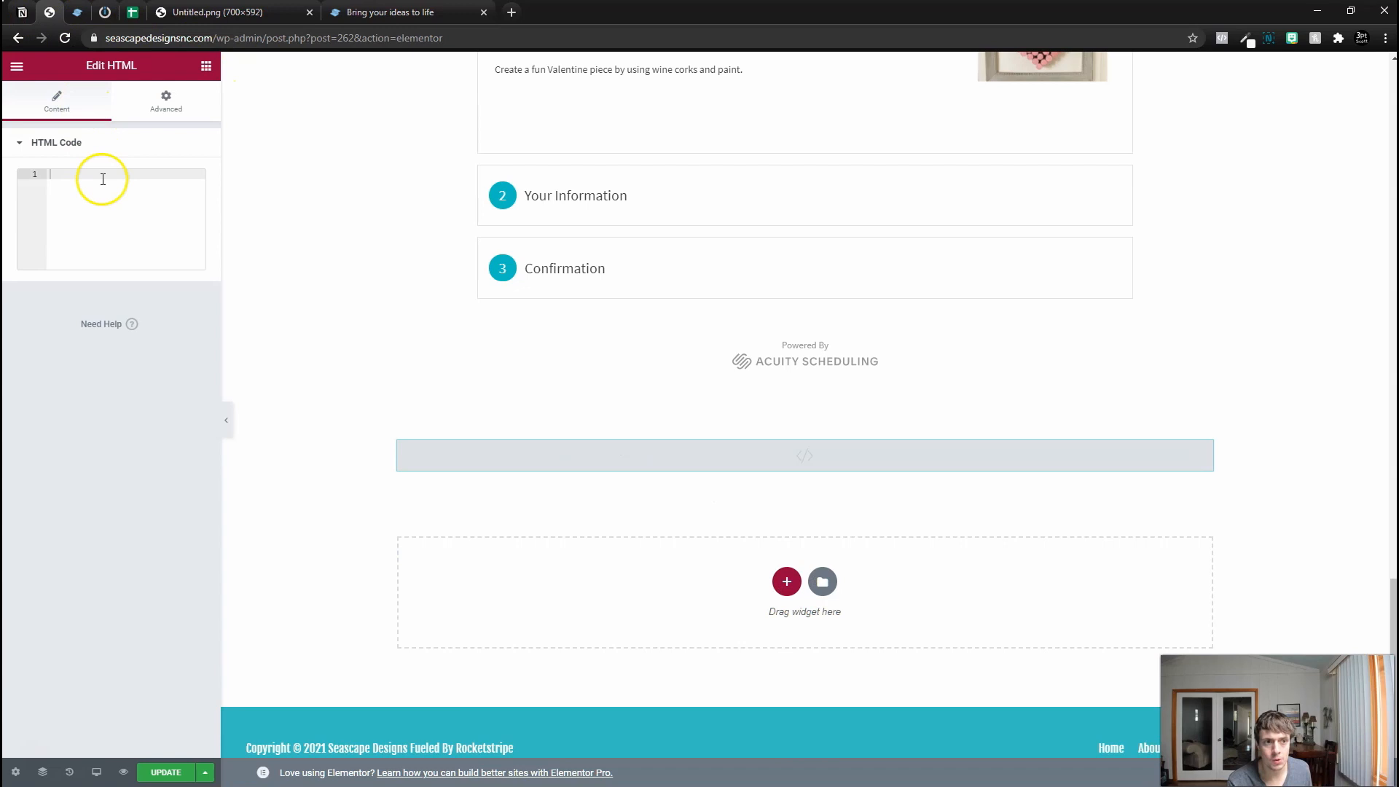
{"action": "key", "text": "ctrl+v"}
{"action": "left_click", "coordinate": [77, 11]}
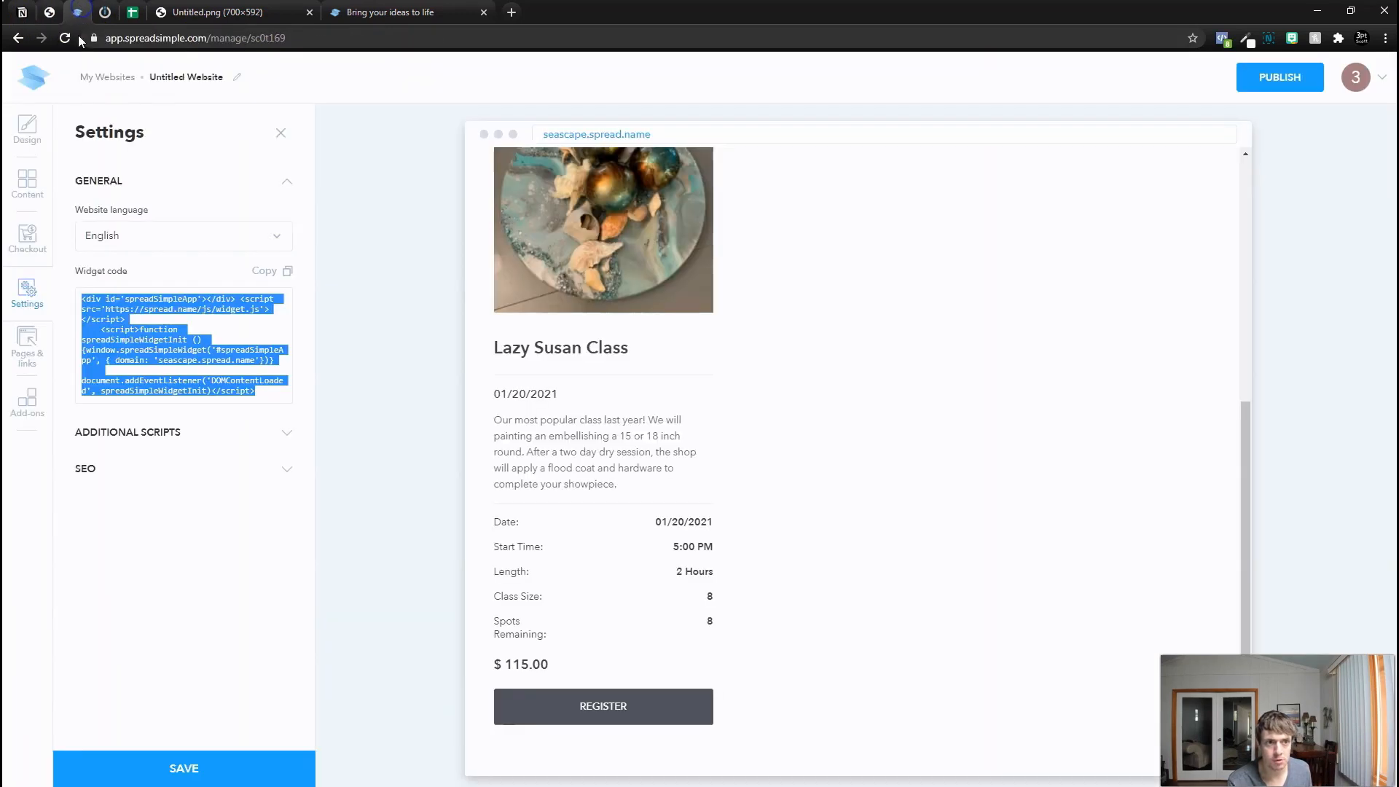
{"action": "left_click", "coordinate": [52, 13]}
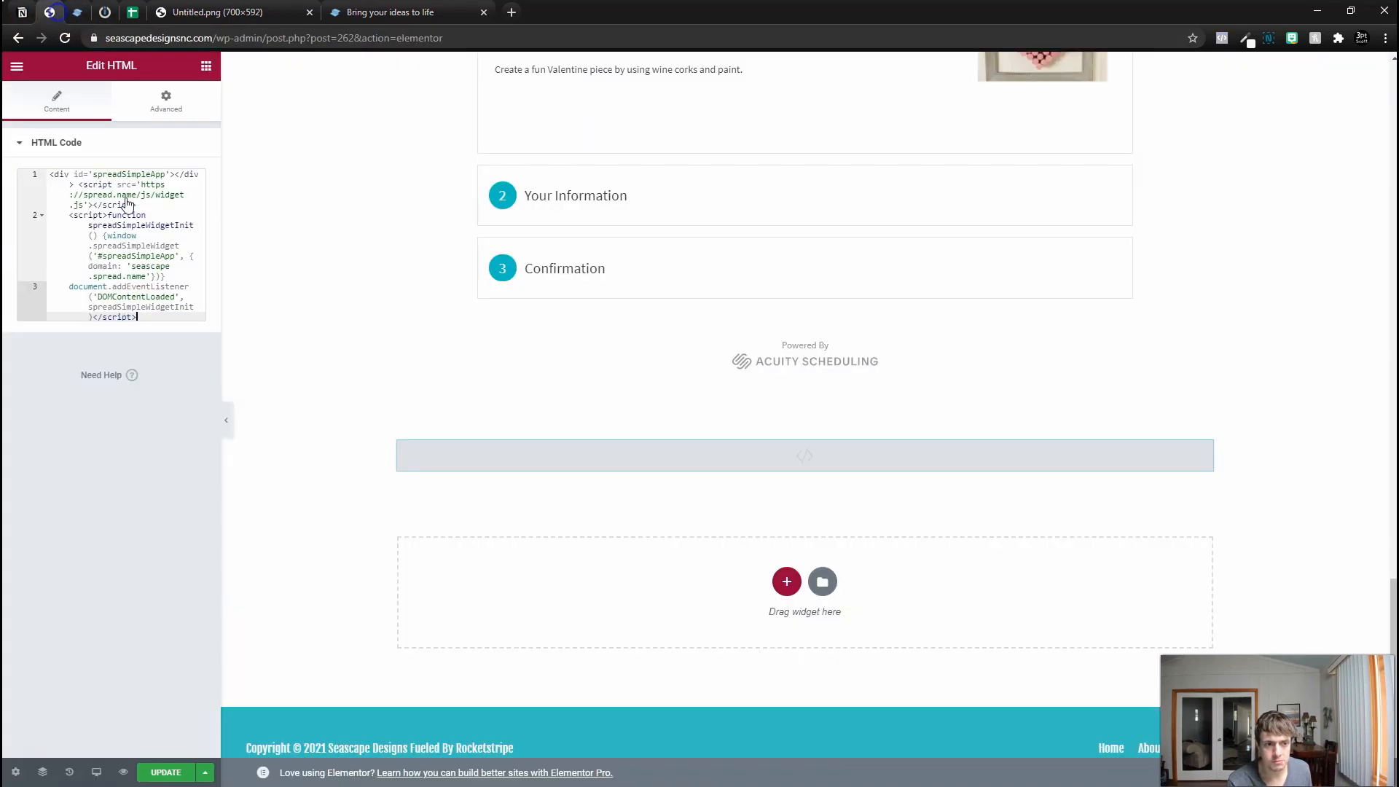
- Save the Events page as a draft and preview it to examine the embedded class listings
{"action": "left_click", "coordinate": [205, 771]}
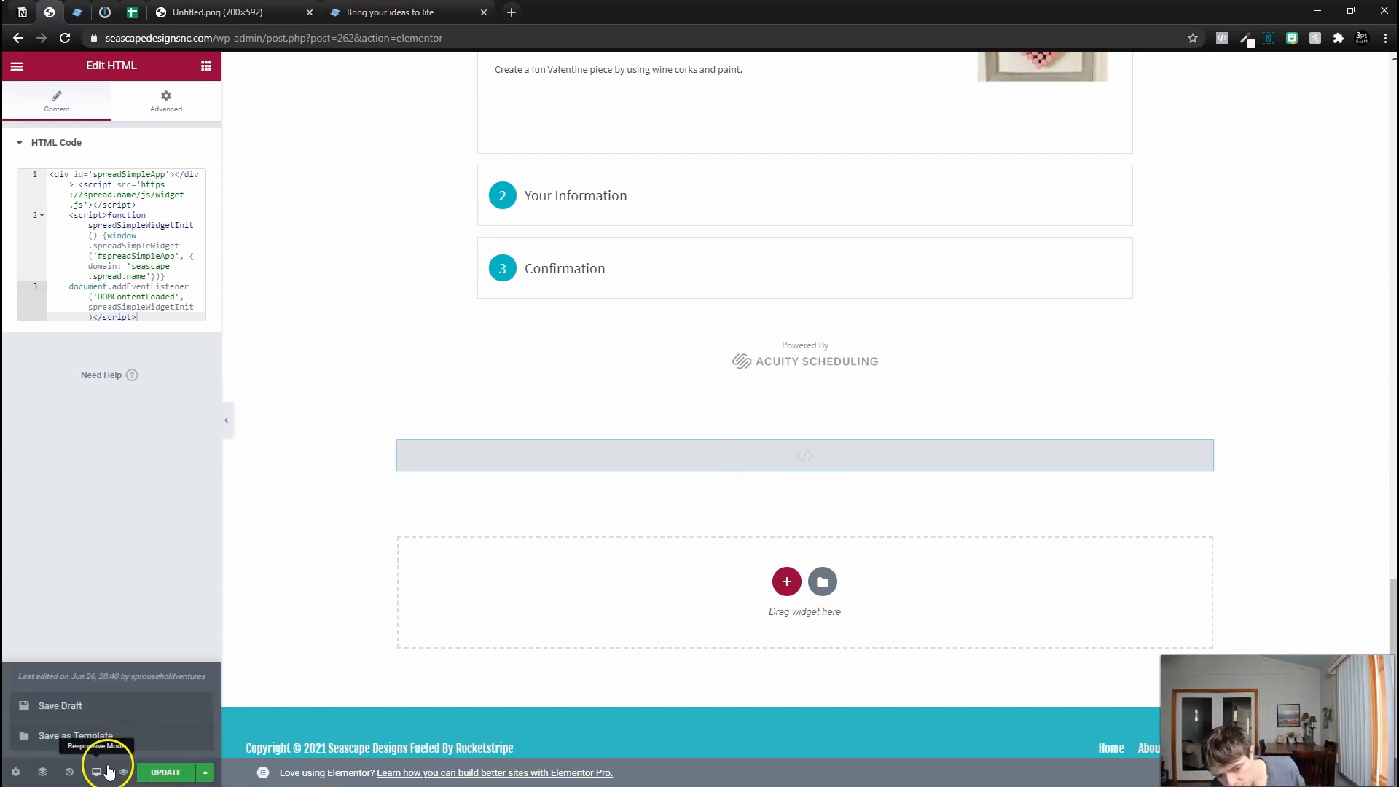
{"action": "left_click", "coordinate": [85, 709]}
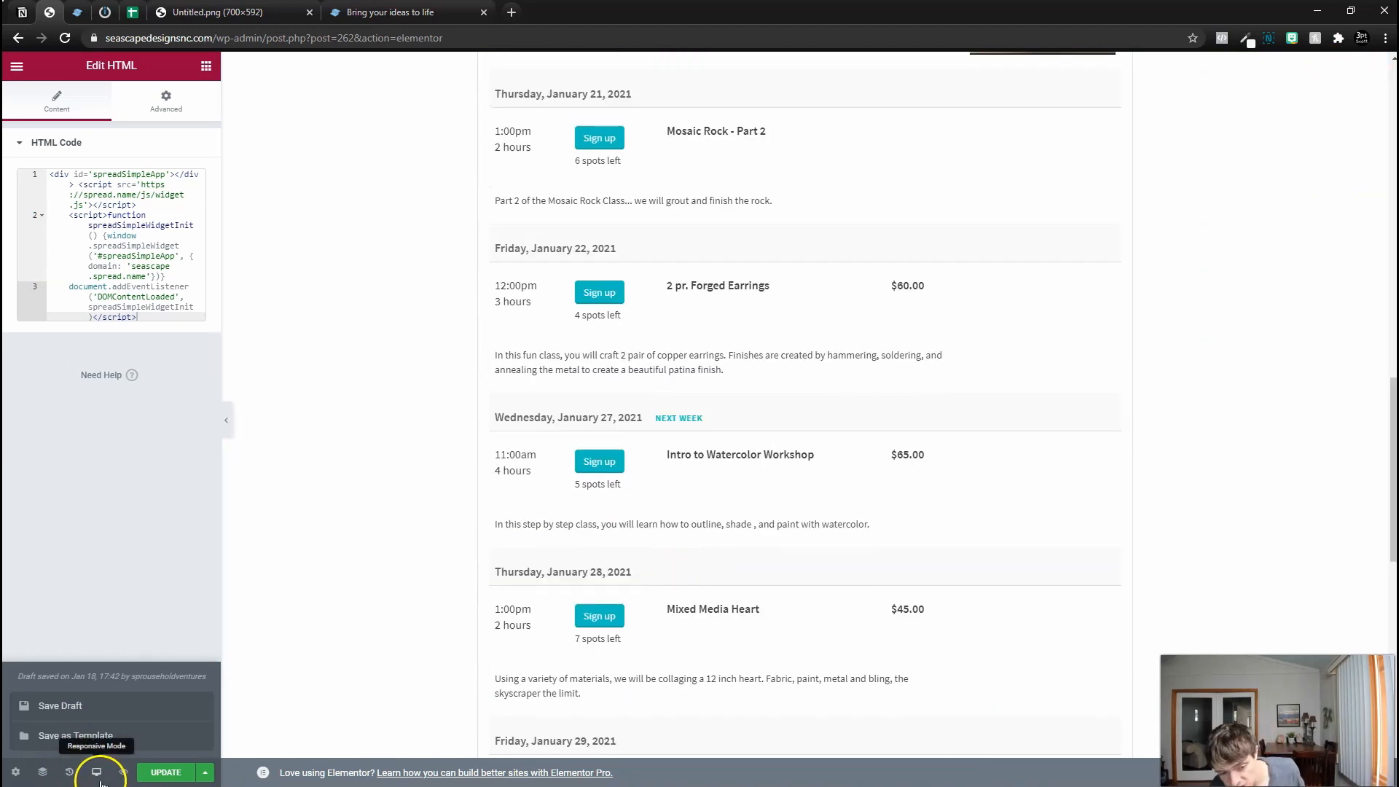
{"action": "left_click", "coordinate": [123, 774]}
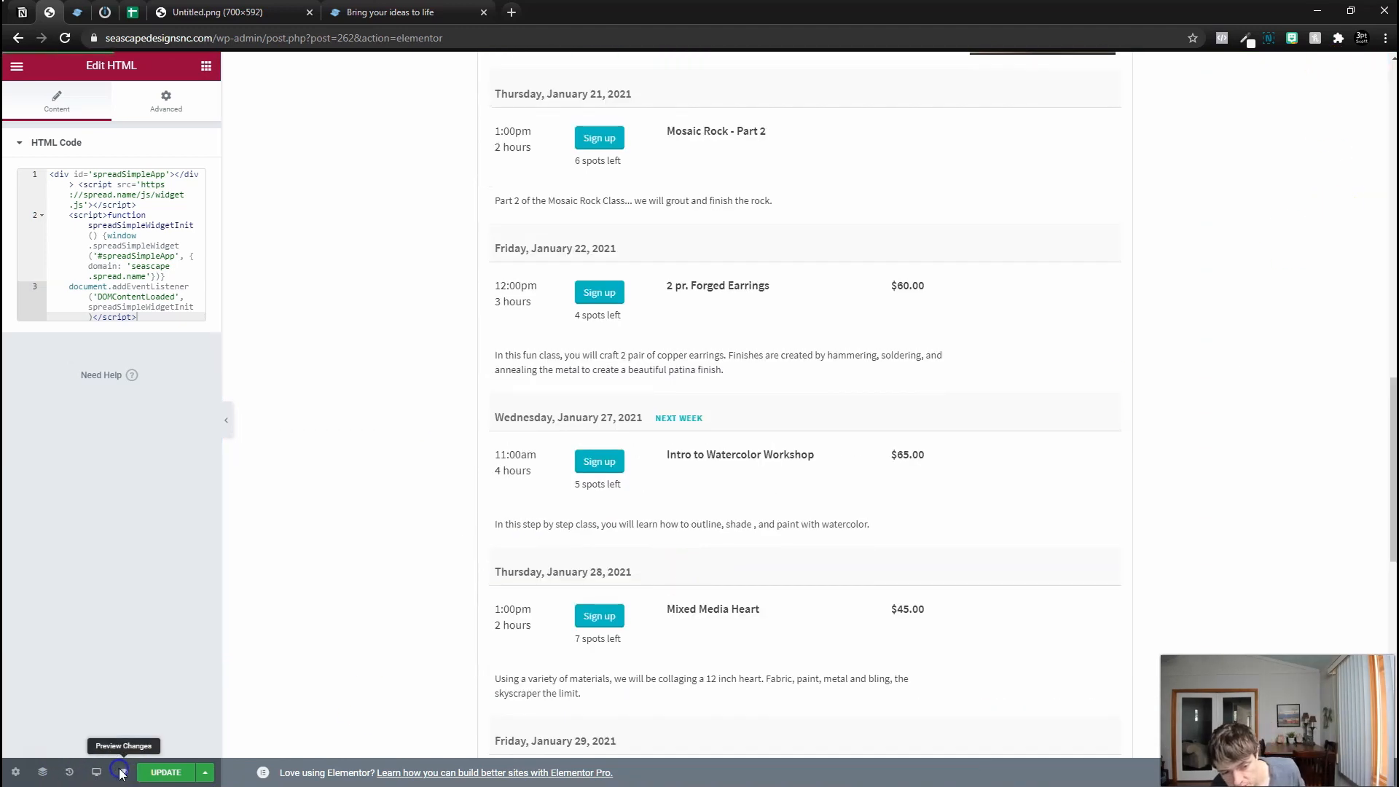
{"action": "scroll", "coordinate": [519, 494], "scroll_direction": "down", "scroll_amount": 11}
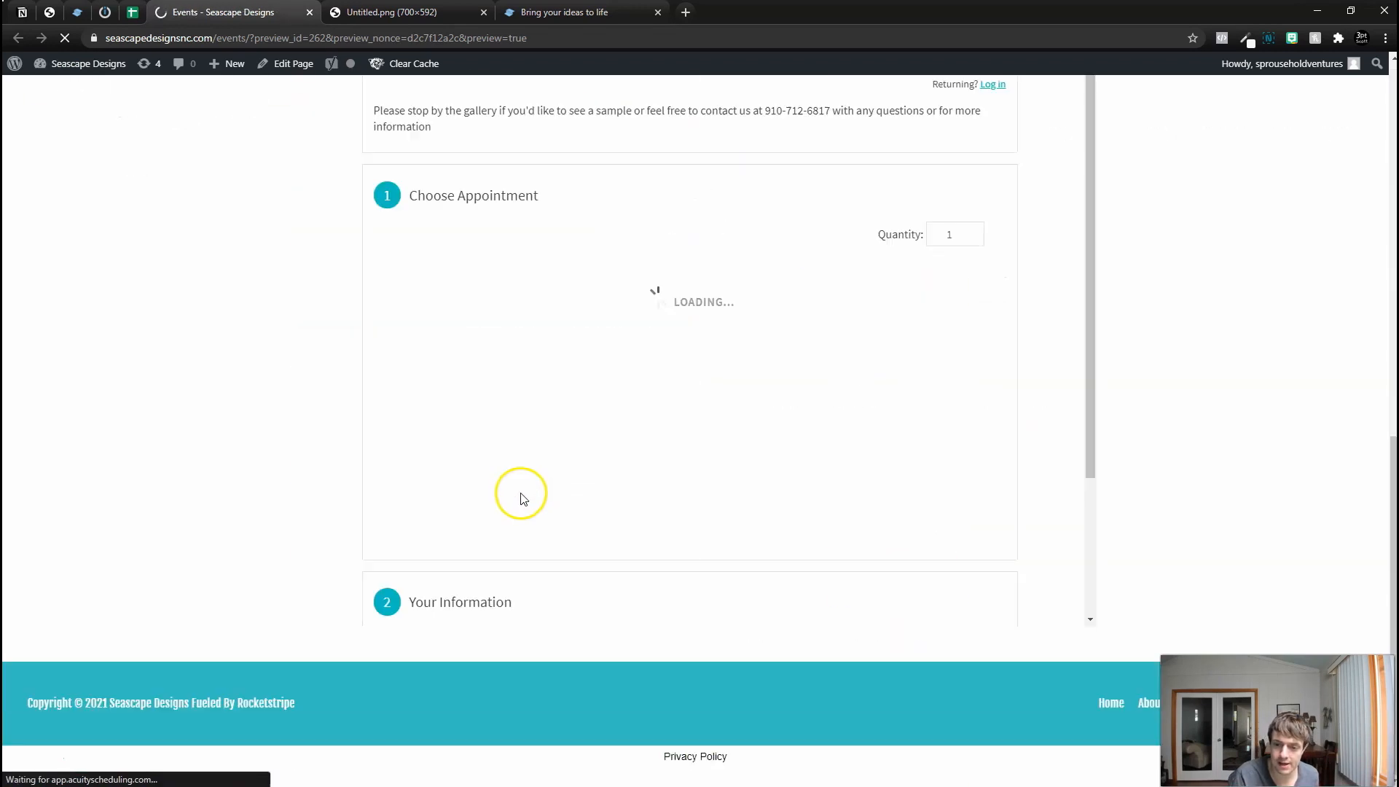
{"action": "scroll", "coordinate": [1105, 492], "scroll_direction": "down", "scroll_amount": 12}
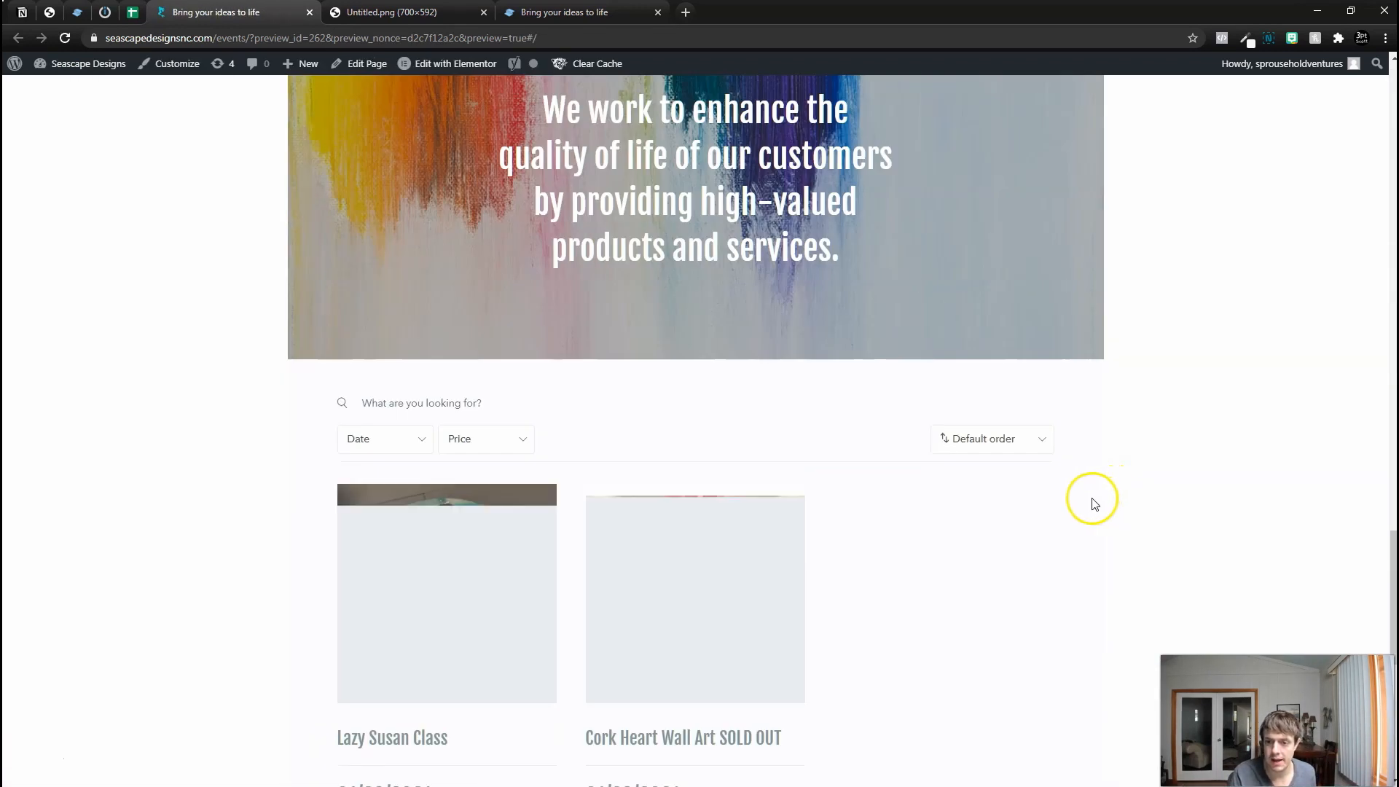
{"action": "scroll", "coordinate": [809, 525], "scroll_direction": "down", "scroll_amount": 6}
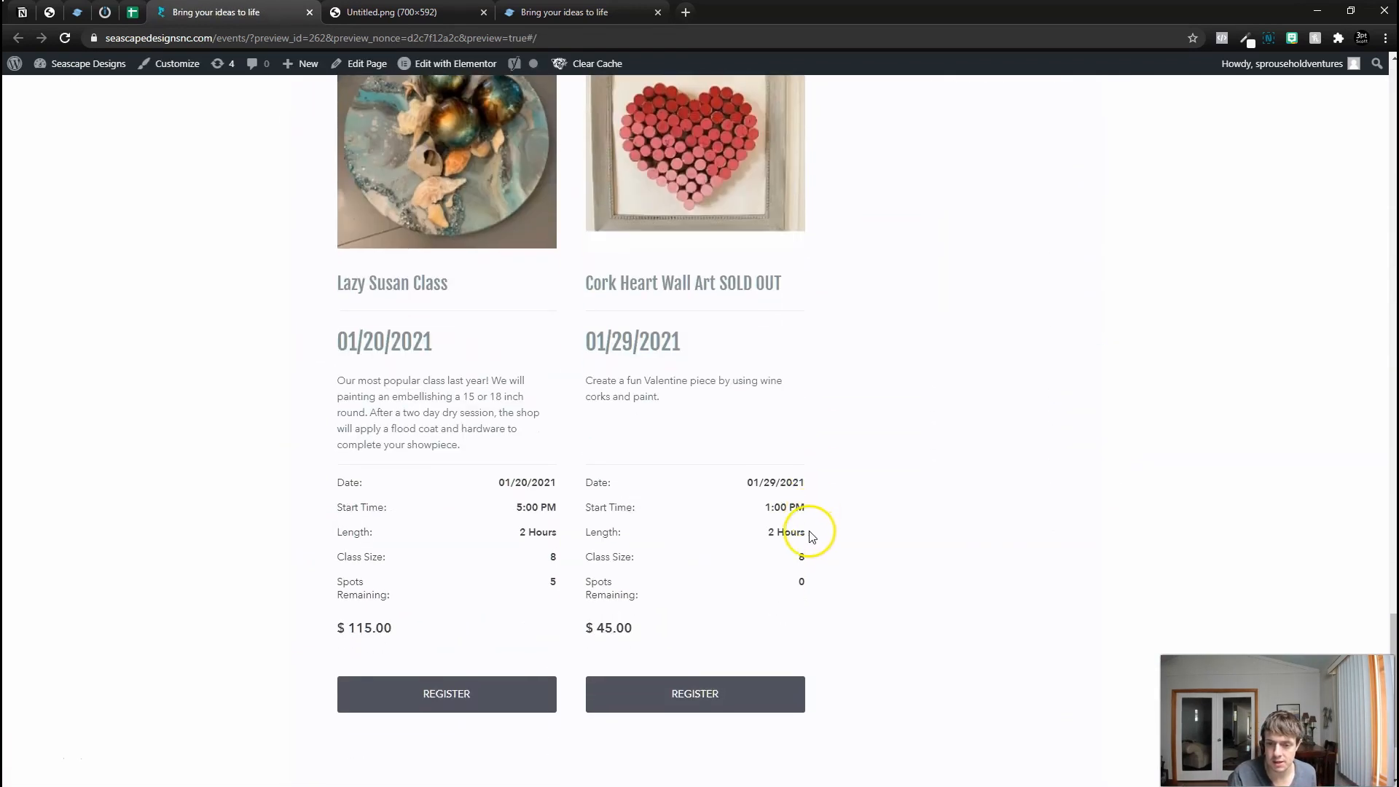
{"action": "scroll", "coordinate": [805, 547], "scroll_direction": "up", "scroll_amount": 2}
{"action": "scroll", "coordinate": [744, 408], "scroll_direction": "up", "scroll_amount": 1}
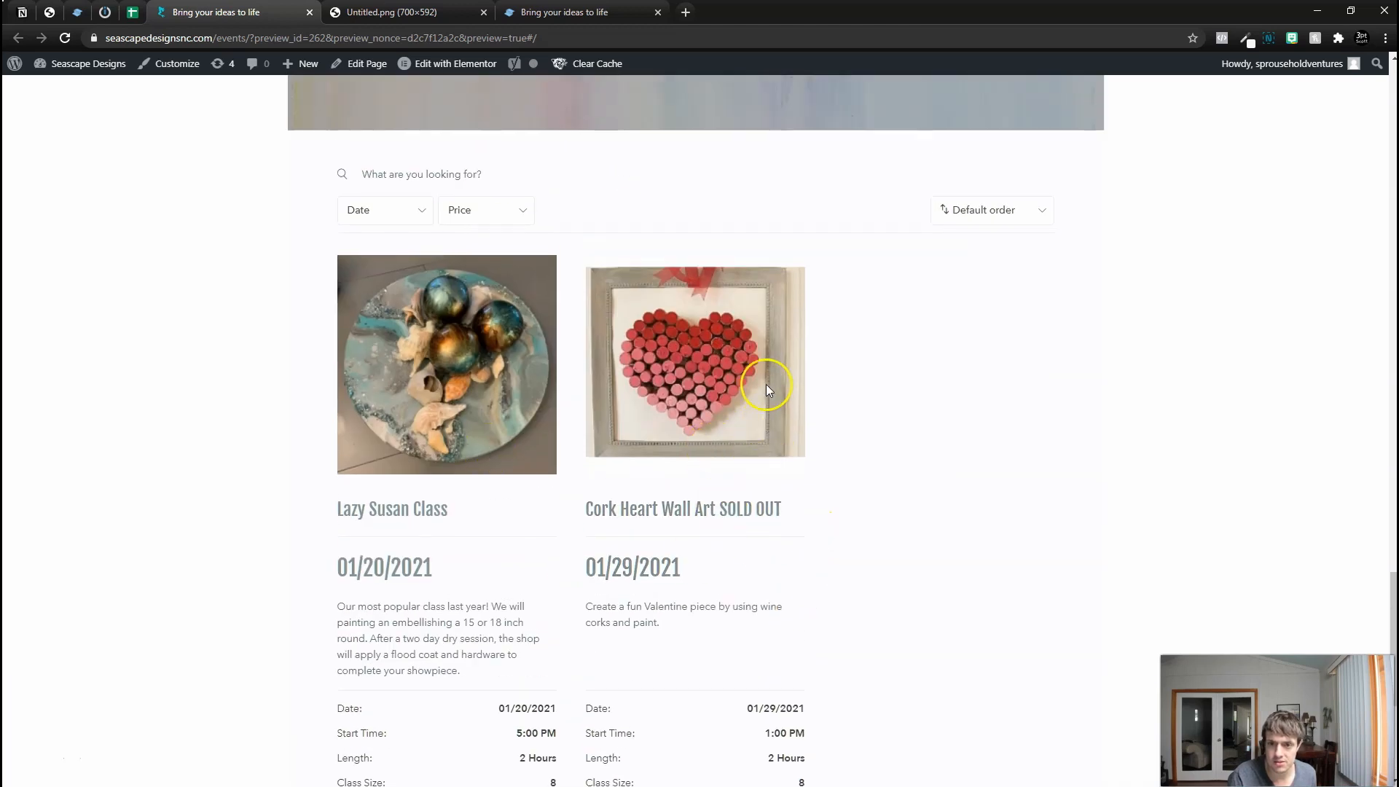
{"action": "scroll", "coordinate": [767, 384], "scroll_direction": "up", "scroll_amount": 1}
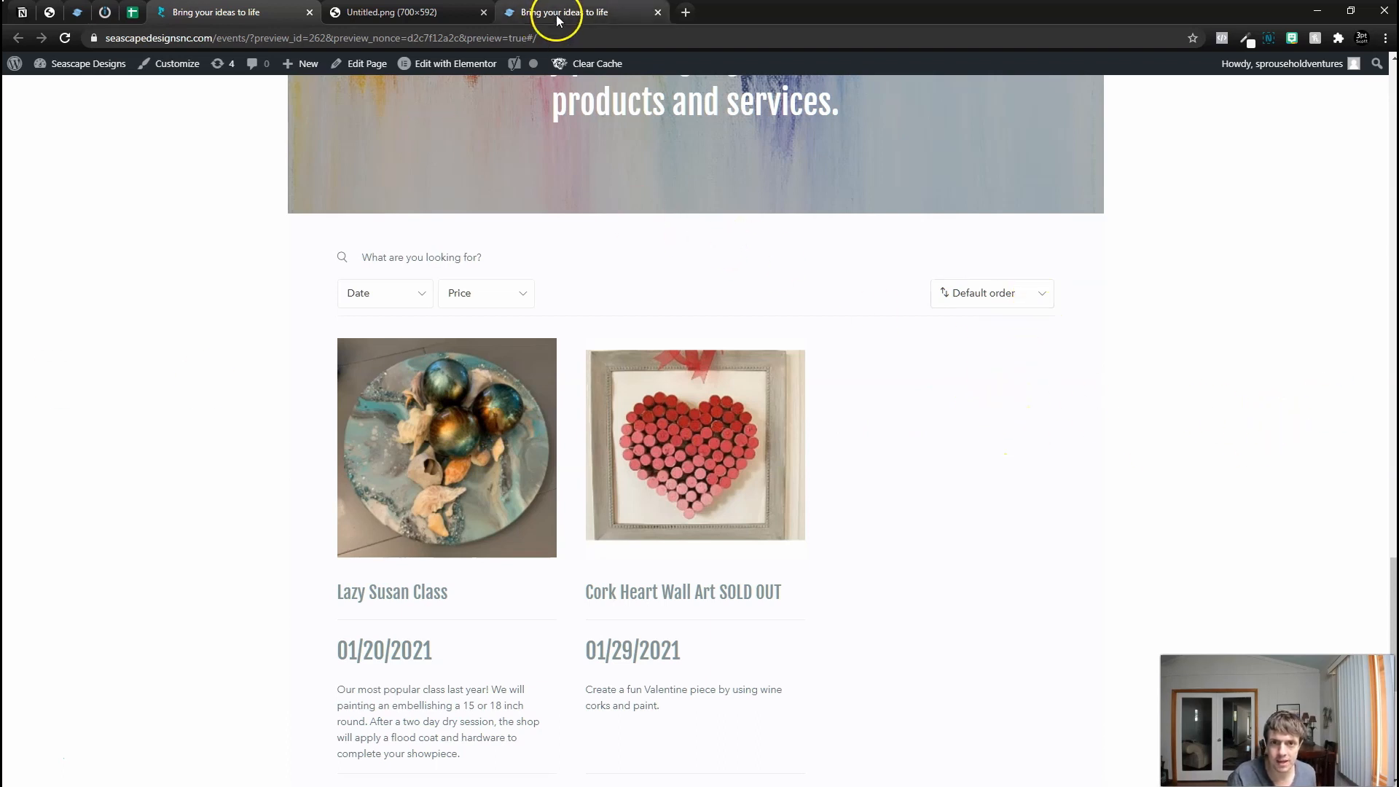
- Change the SpreadSimple site's card style to list with the larger card size, and save the content settings
{"action": "left_click", "coordinate": [75, 13]}
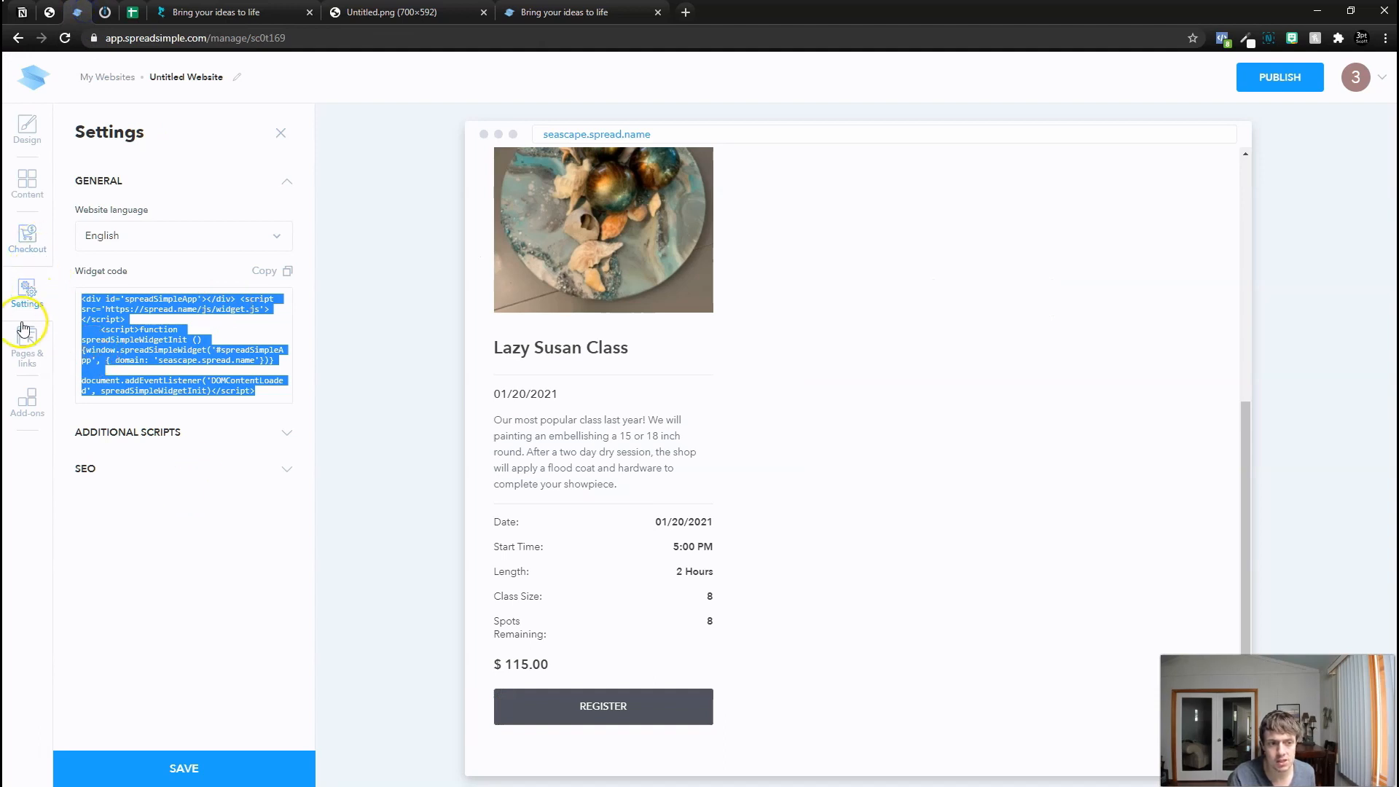
{"action": "left_click", "coordinate": [28, 181]}
{"action": "scroll", "coordinate": [158, 489], "scroll_direction": "down", "scroll_amount": 4}
{"action": "scroll", "coordinate": [160, 502], "scroll_direction": "down", "scroll_amount": 3}
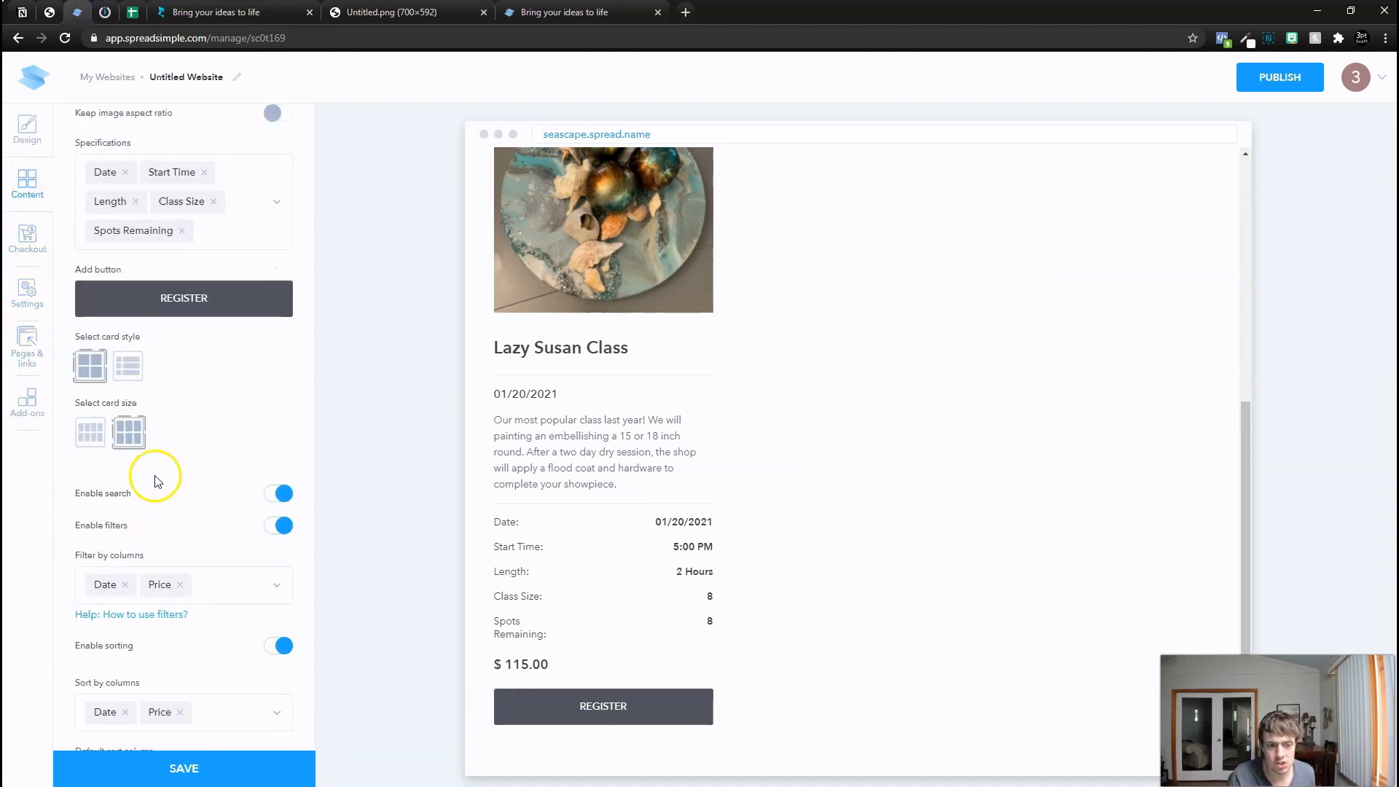
{"action": "left_click", "coordinate": [129, 364]}
{"action": "left_click", "coordinate": [97, 436]}
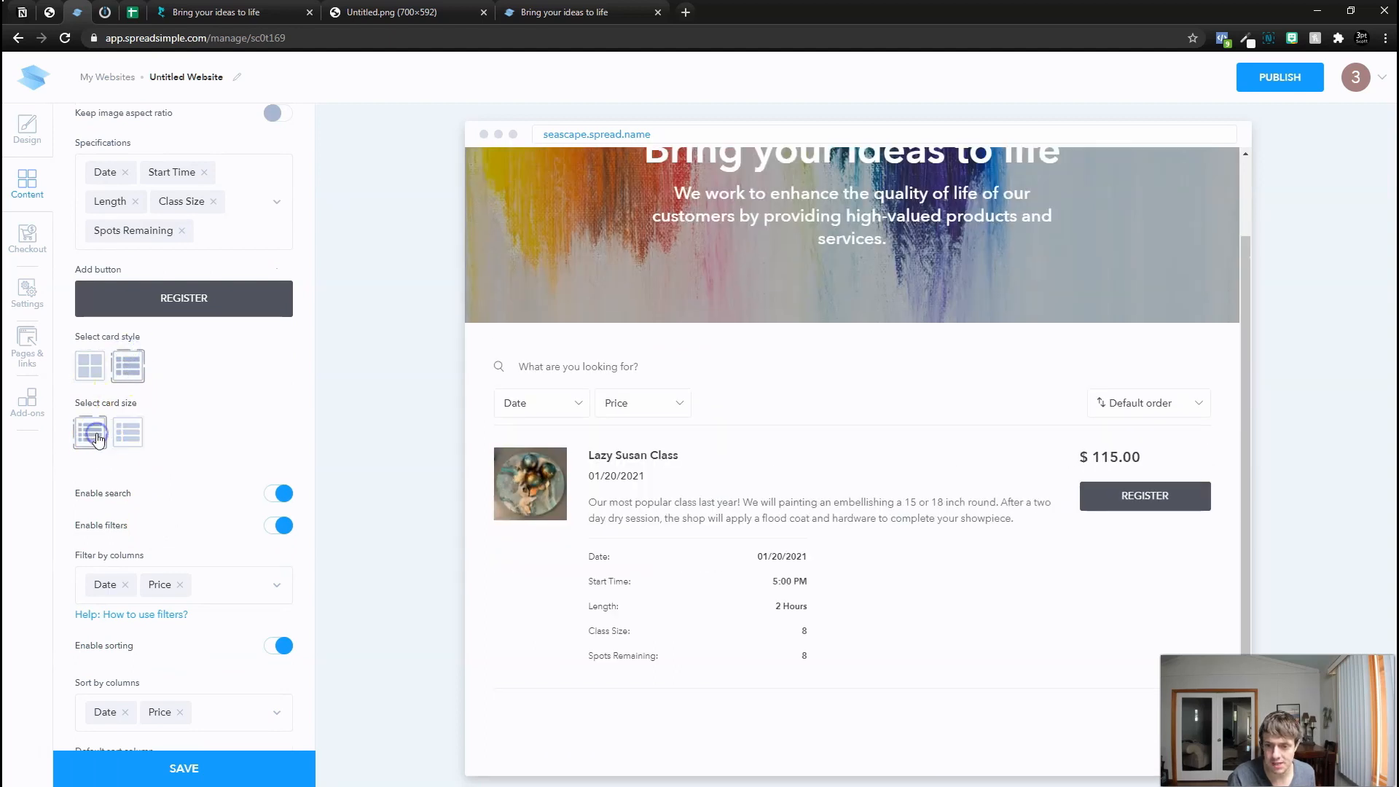
{"action": "left_click", "coordinate": [128, 435]}
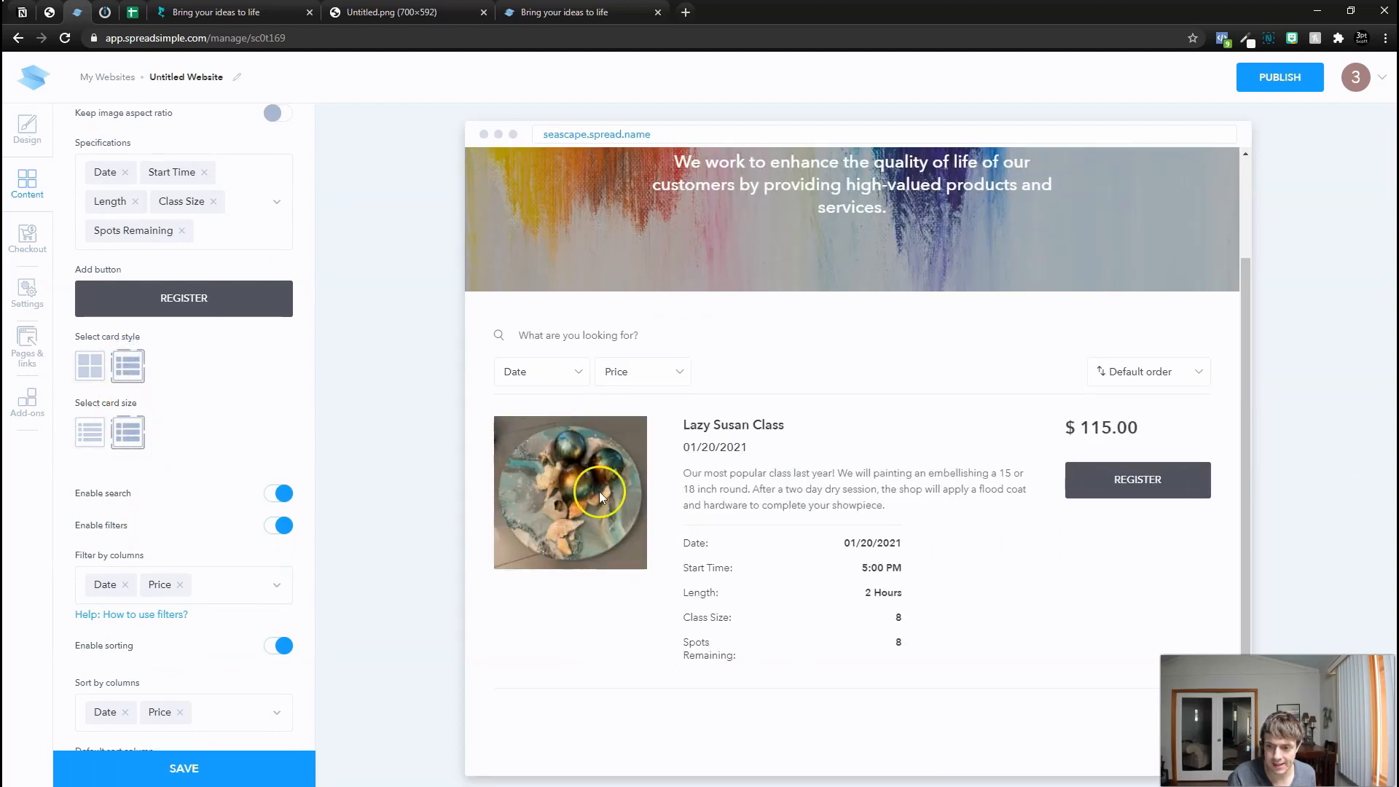
{"action": "left_click", "coordinate": [185, 769]}
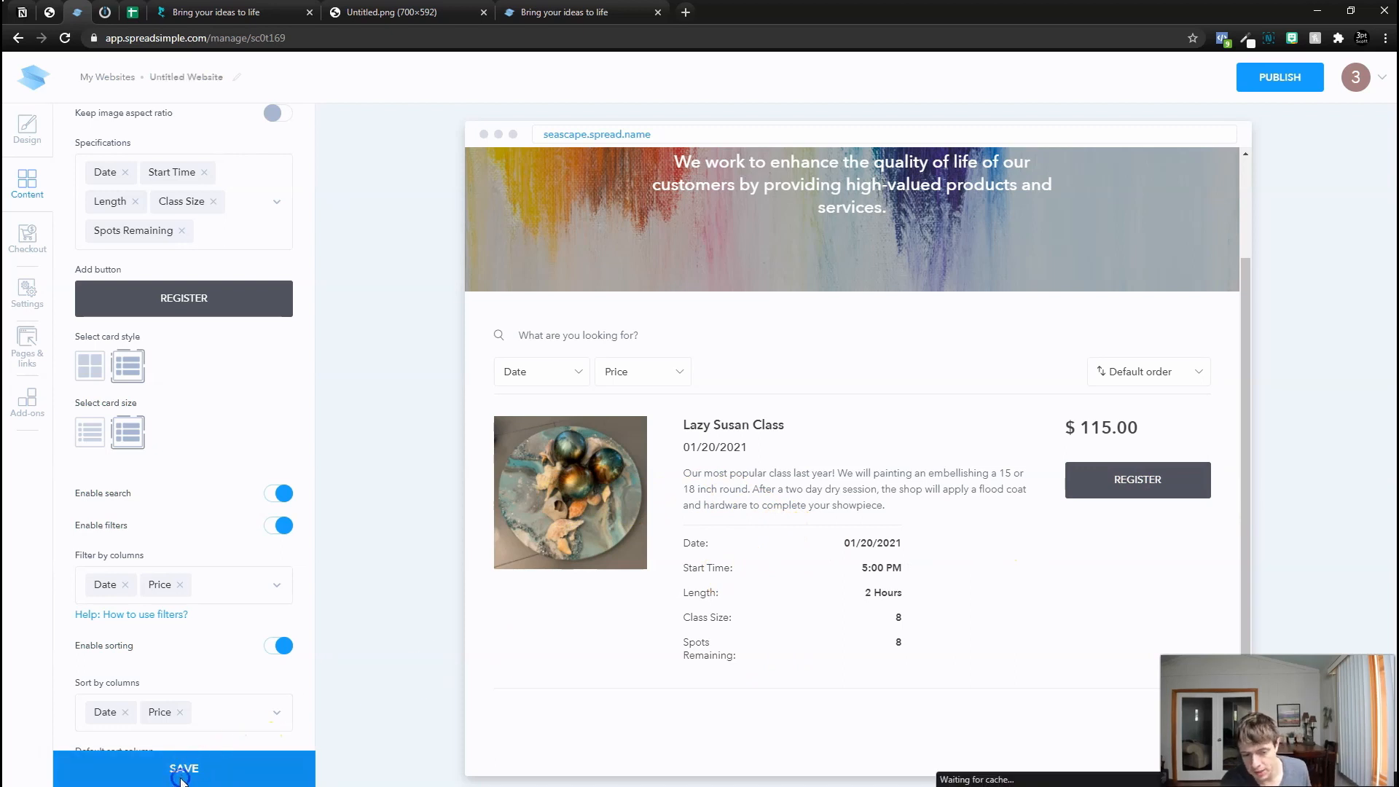
- Publish the updated SpreadSimple site, open it, and reload the Seascape Designs Events page preview
{"action": "left_click", "coordinate": [1280, 77]}
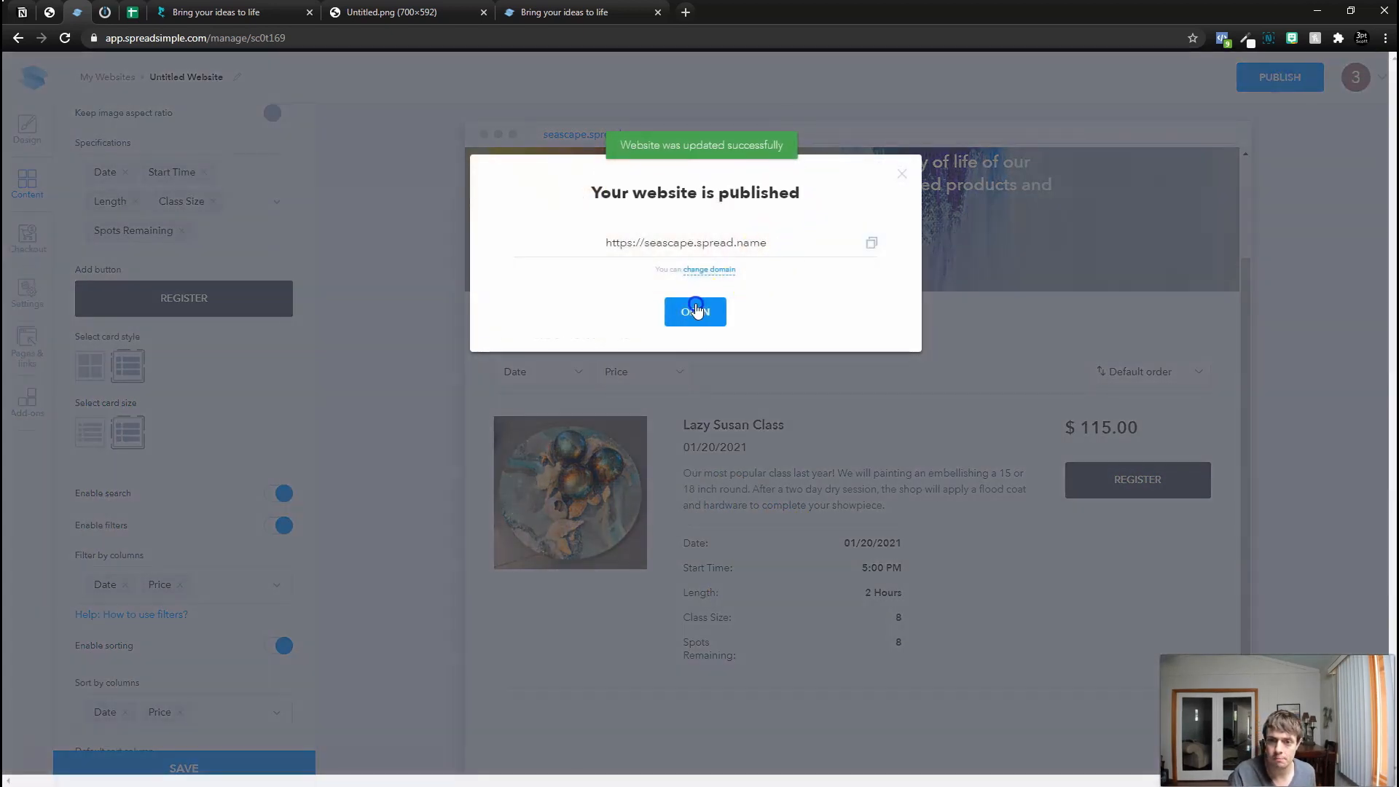
{"action": "left_click", "coordinate": [693, 309]}
{"action": "key", "text": "ctrl+Tab"}
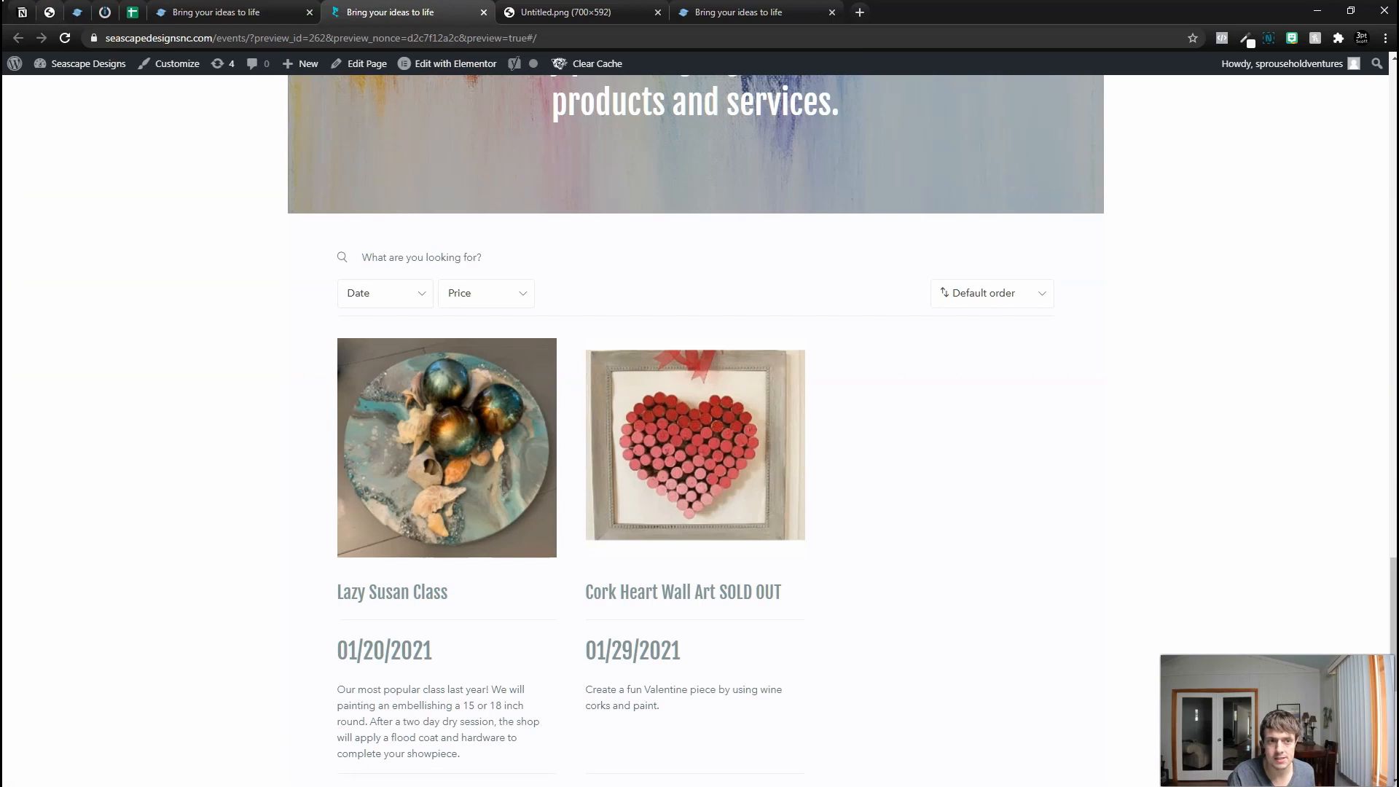
{"action": "key", "text": "F5"}
- Examine the embedded class listings in their list layout and compare them with the Acuity Scheduling classes on the Events page
{"action": "scroll", "coordinate": [621, 533], "scroll_direction": "down", "scroll_amount": 10}
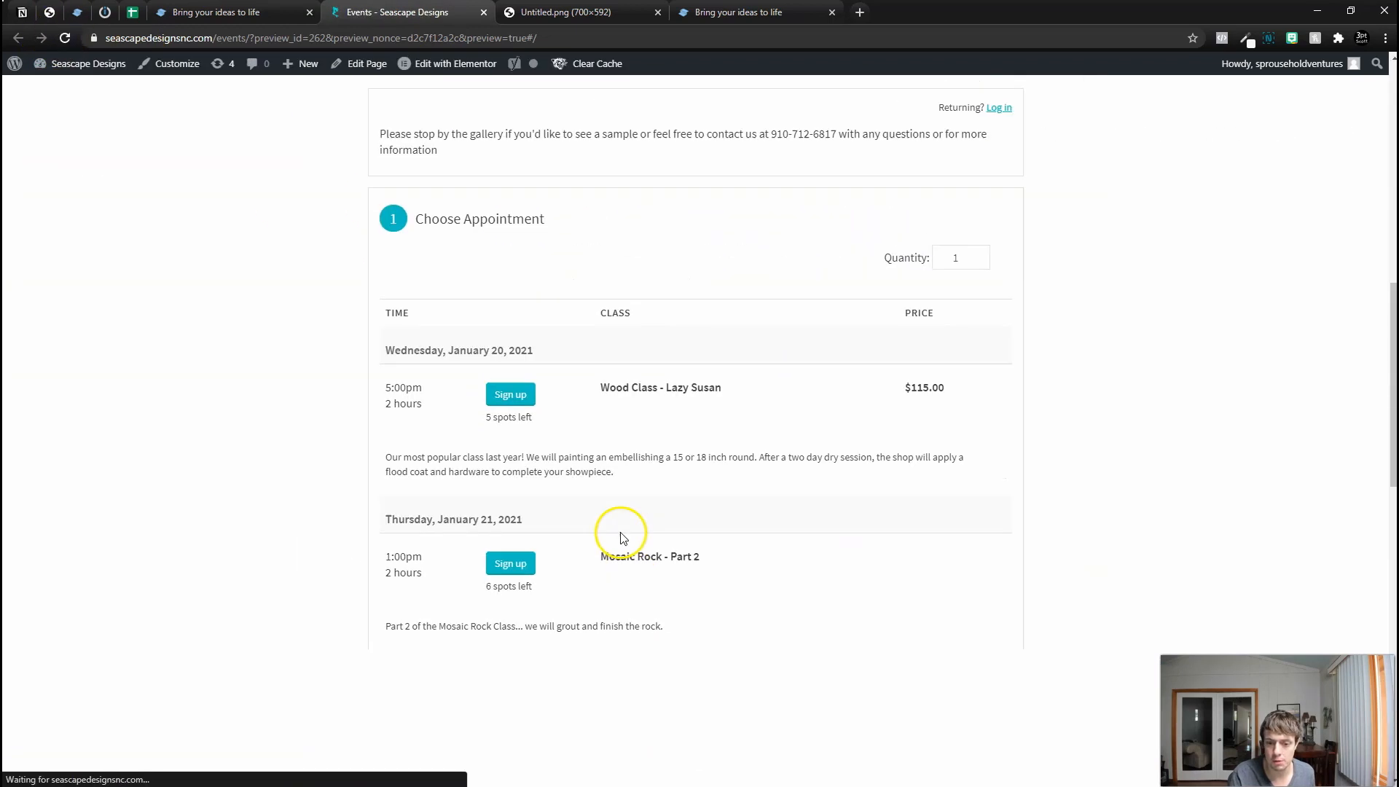
{"action": "scroll", "coordinate": [1334, 510], "scroll_direction": "down", "scroll_amount": 10}
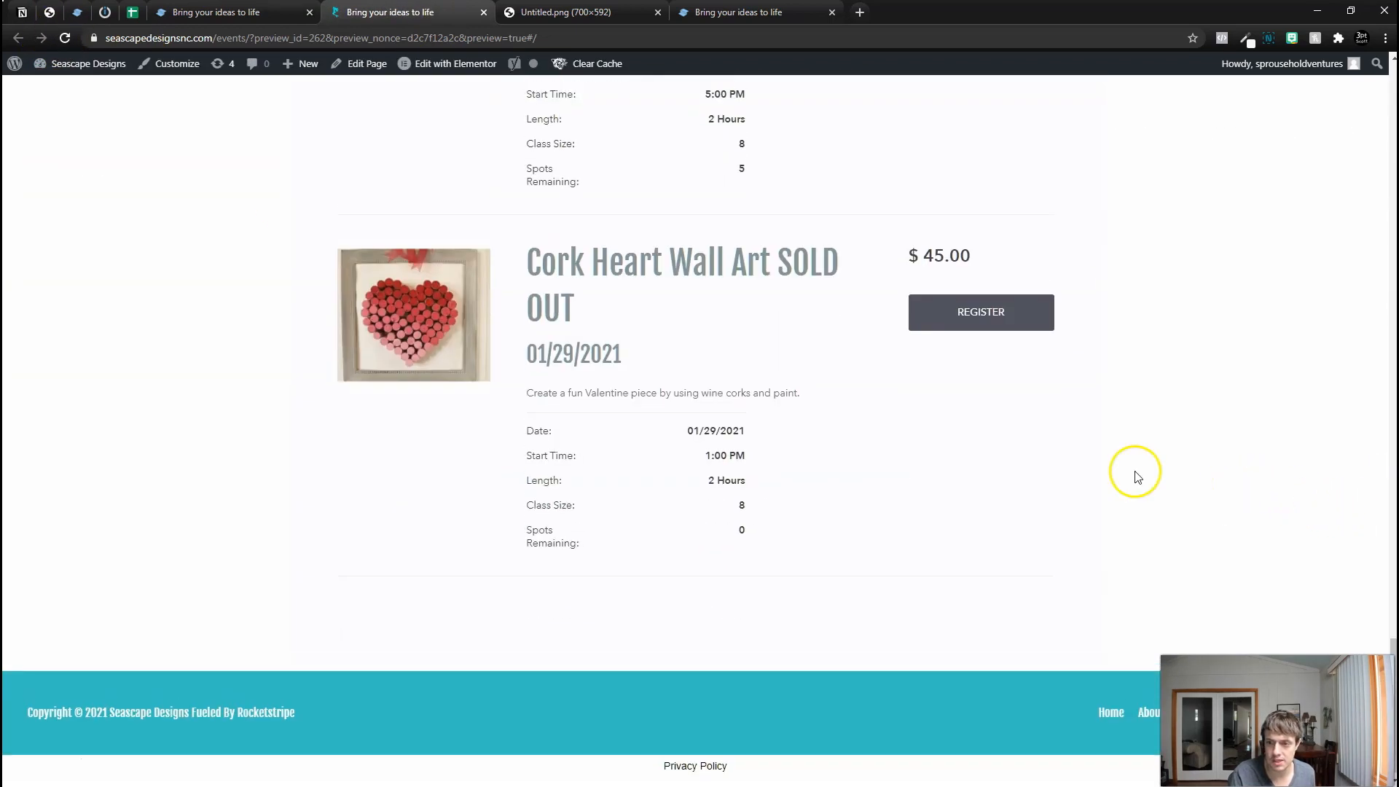
{"action": "scroll", "coordinate": [712, 553], "scroll_direction": "up", "scroll_amount": 7}
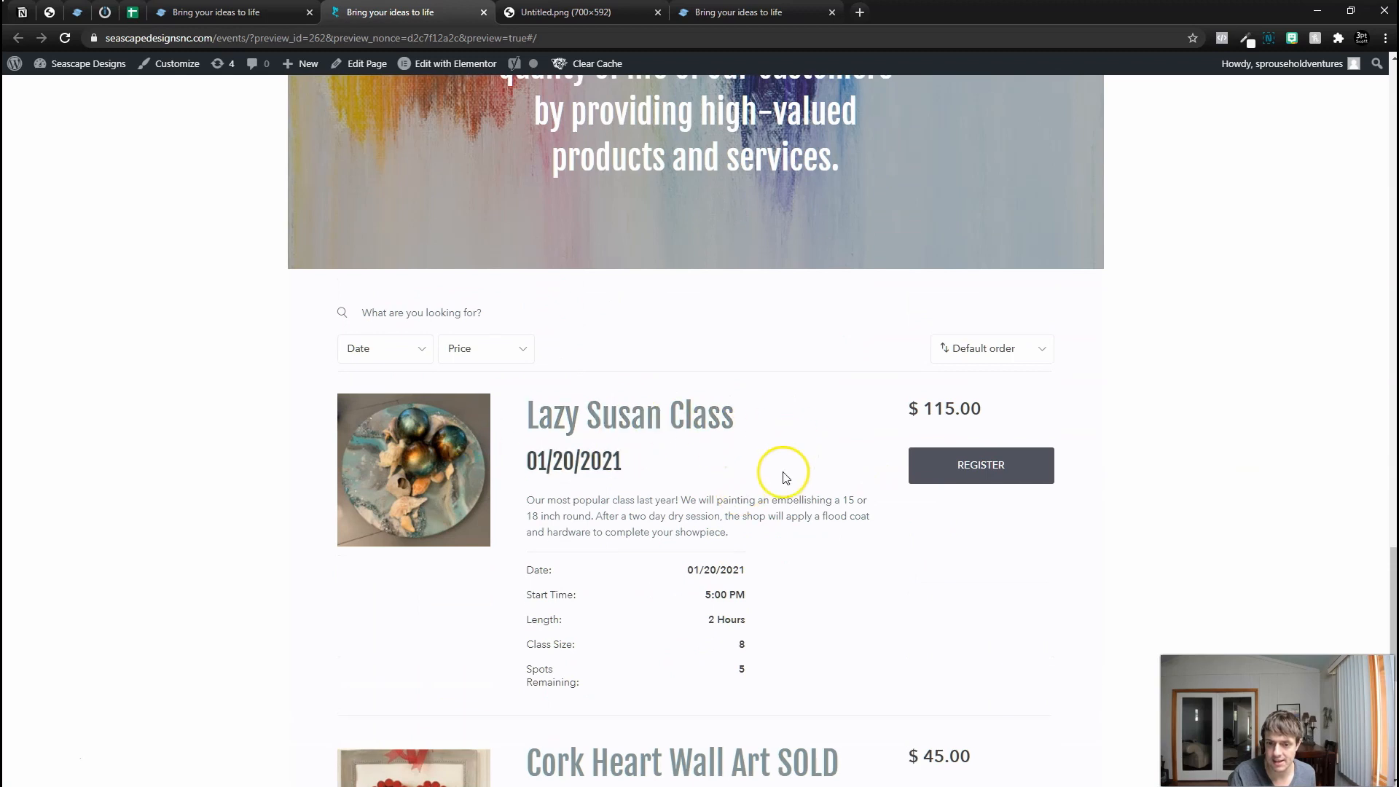
{"action": "scroll", "coordinate": [785, 478], "scroll_direction": "down", "scroll_amount": 3}
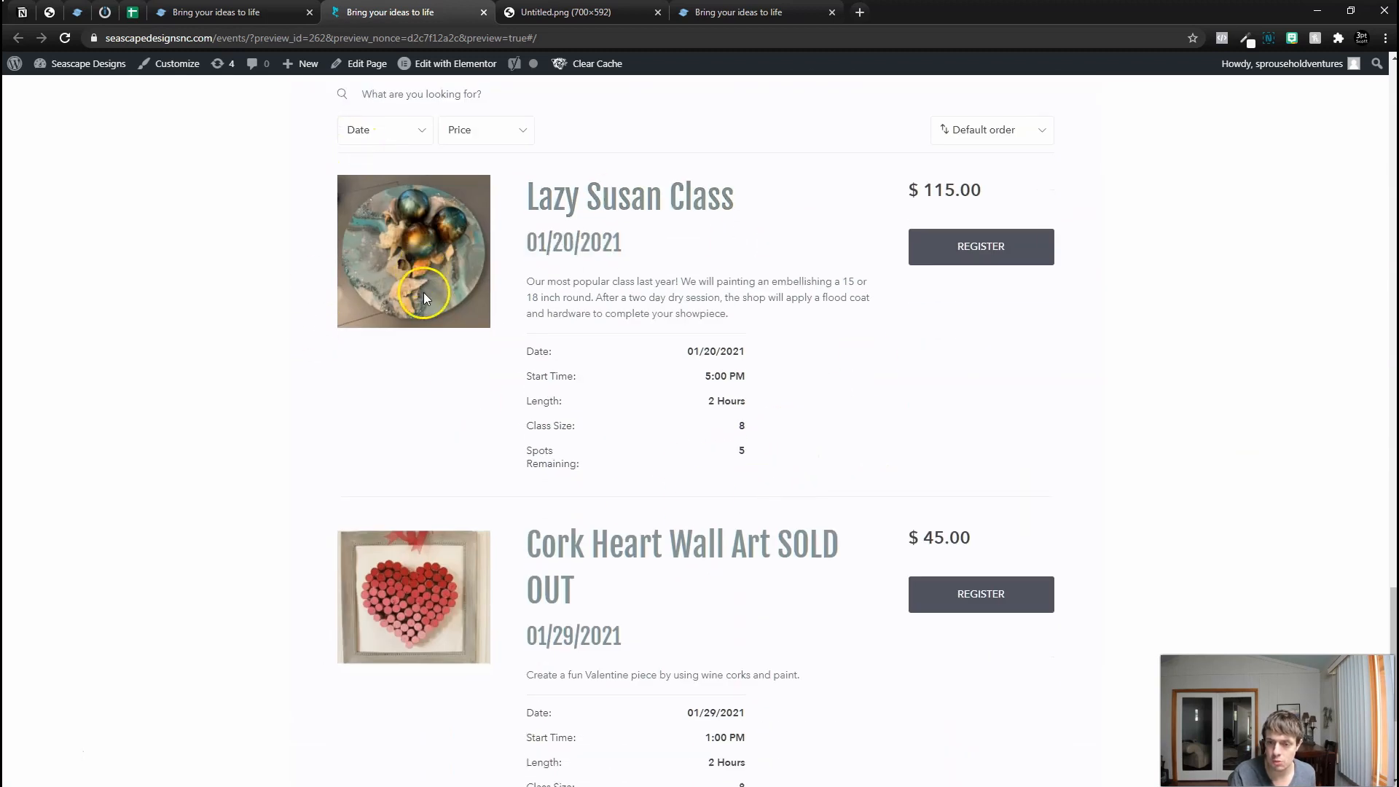
{"action": "scroll", "coordinate": [818, 369], "scroll_direction": "up", "scroll_amount": 2}
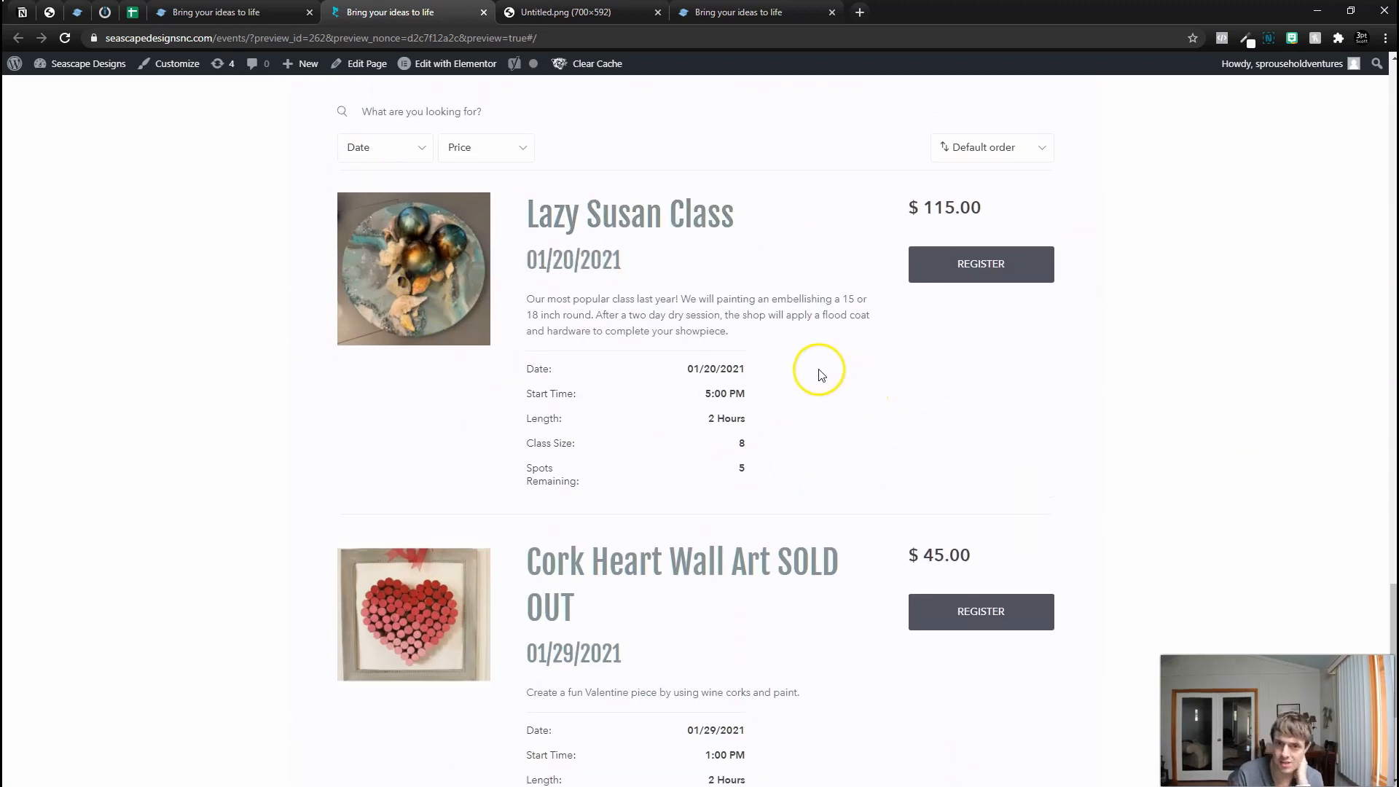
{"action": "scroll", "coordinate": [819, 369], "scroll_direction": "down", "scroll_amount": 3}
{"action": "scroll", "coordinate": [816, 374], "scroll_direction": "up", "scroll_amount": 5}
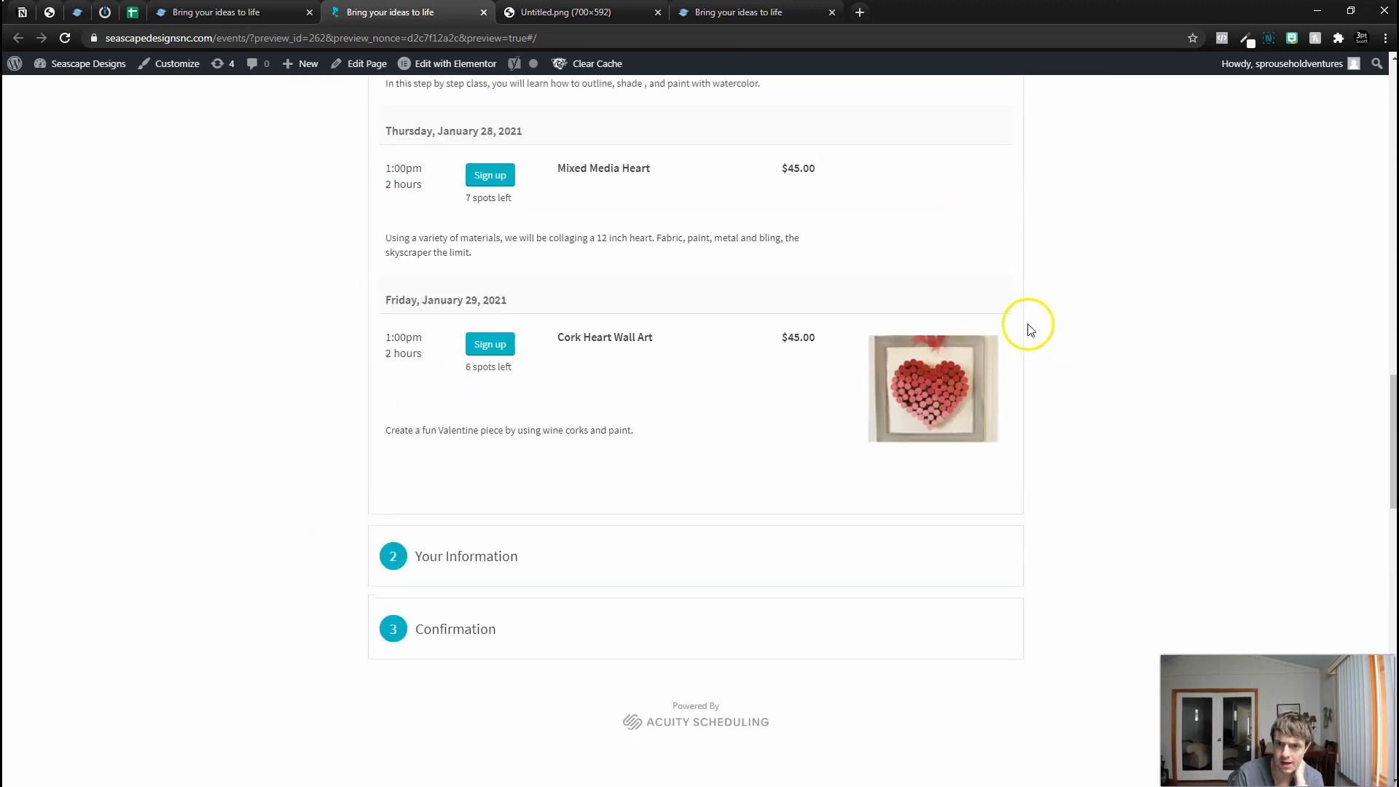
{"action": "scroll", "coordinate": [1030, 330], "scroll_direction": "up", "scroll_amount": 5}
{"action": "scroll", "coordinate": [615, 390], "scroll_direction": "up", "scroll_amount": 8}
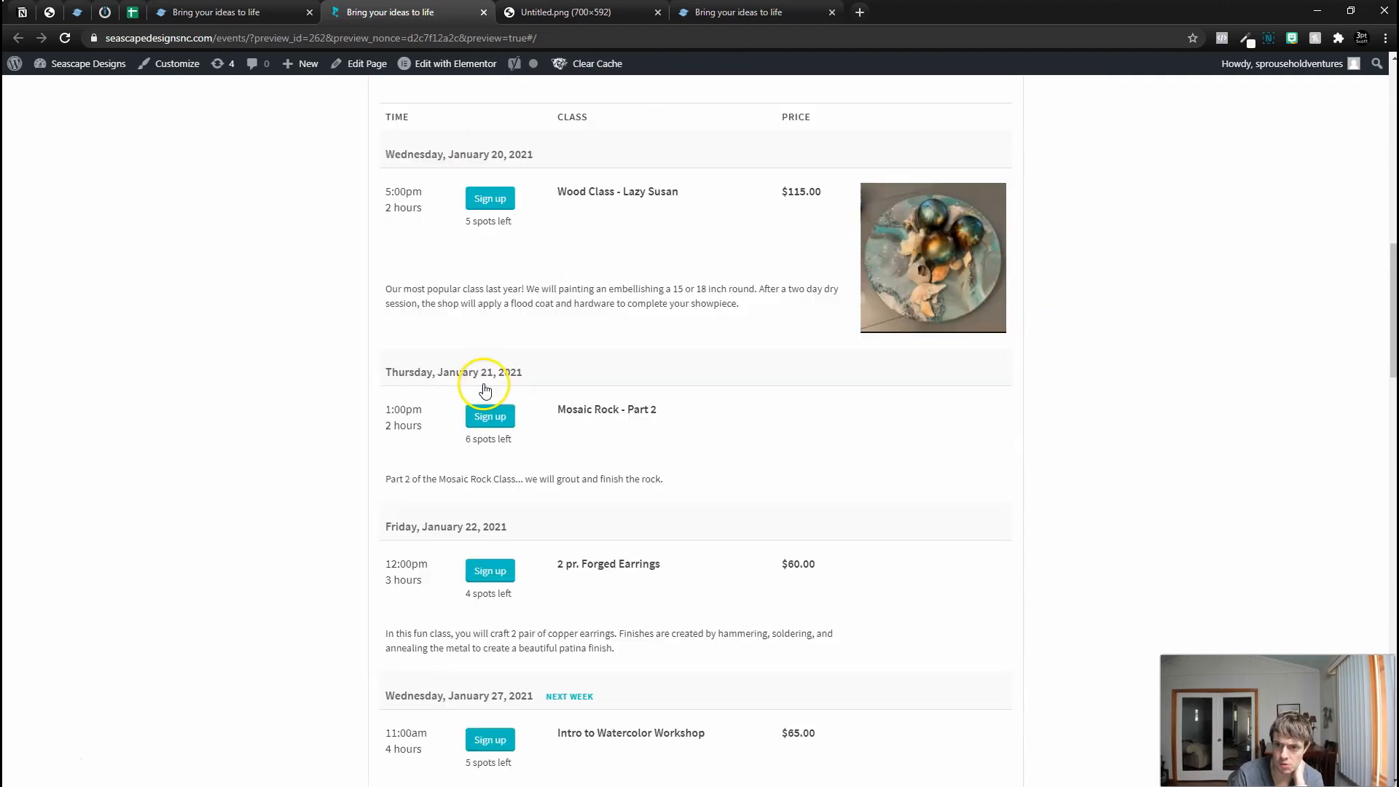
{"action": "scroll", "coordinate": [572, 309], "scroll_direction": "down", "scroll_amount": 15}
{"action": "scroll", "coordinate": [572, 330], "scroll_direction": "down", "scroll_amount": 8}
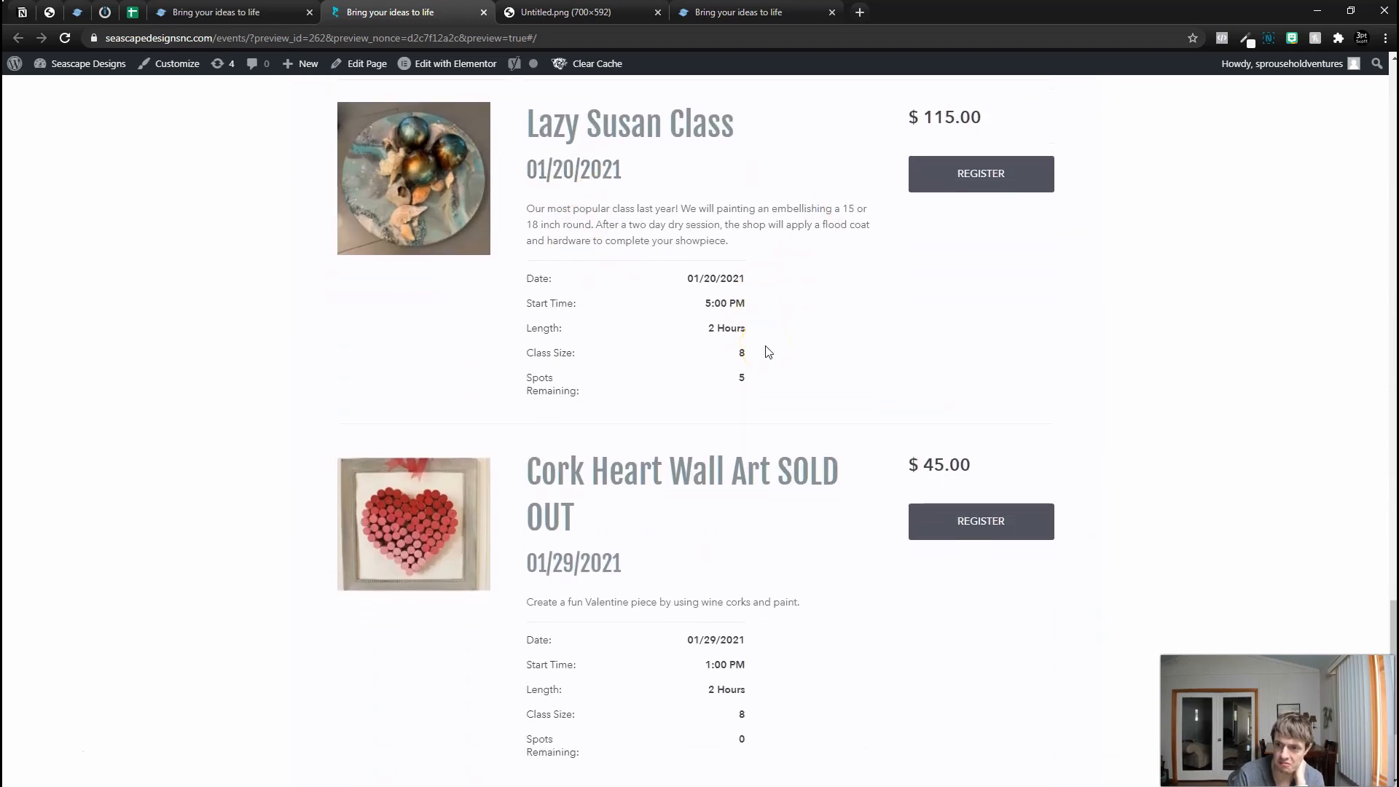
- Register for the Lazy Susan Class in the embedded listings to inspect the cart's checkout form, and close the cart
{"action": "scroll", "coordinate": [768, 353], "scroll_direction": "up", "scroll_amount": 1}
{"action": "left_click", "coordinate": [990, 249]}
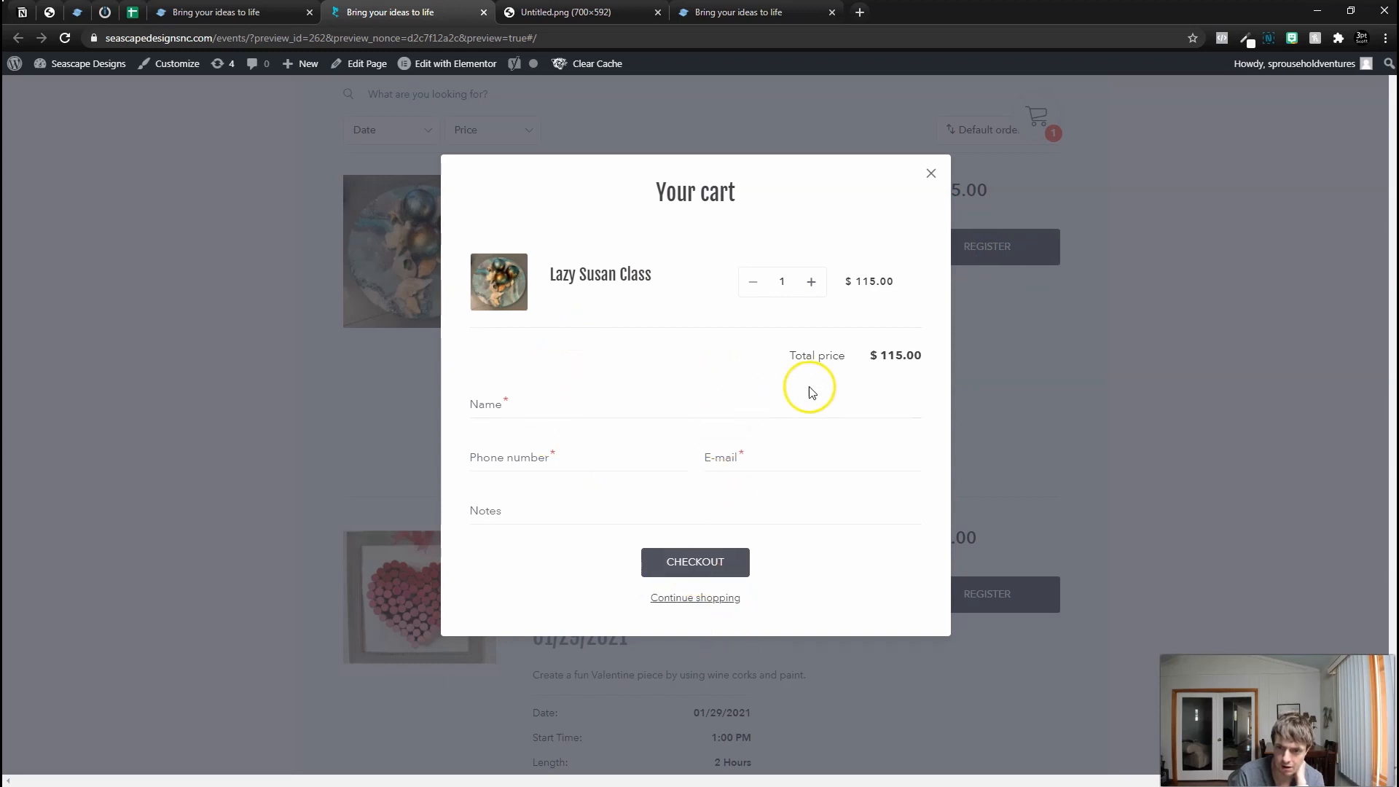
{"action": "left_click", "coordinate": [1082, 370]}
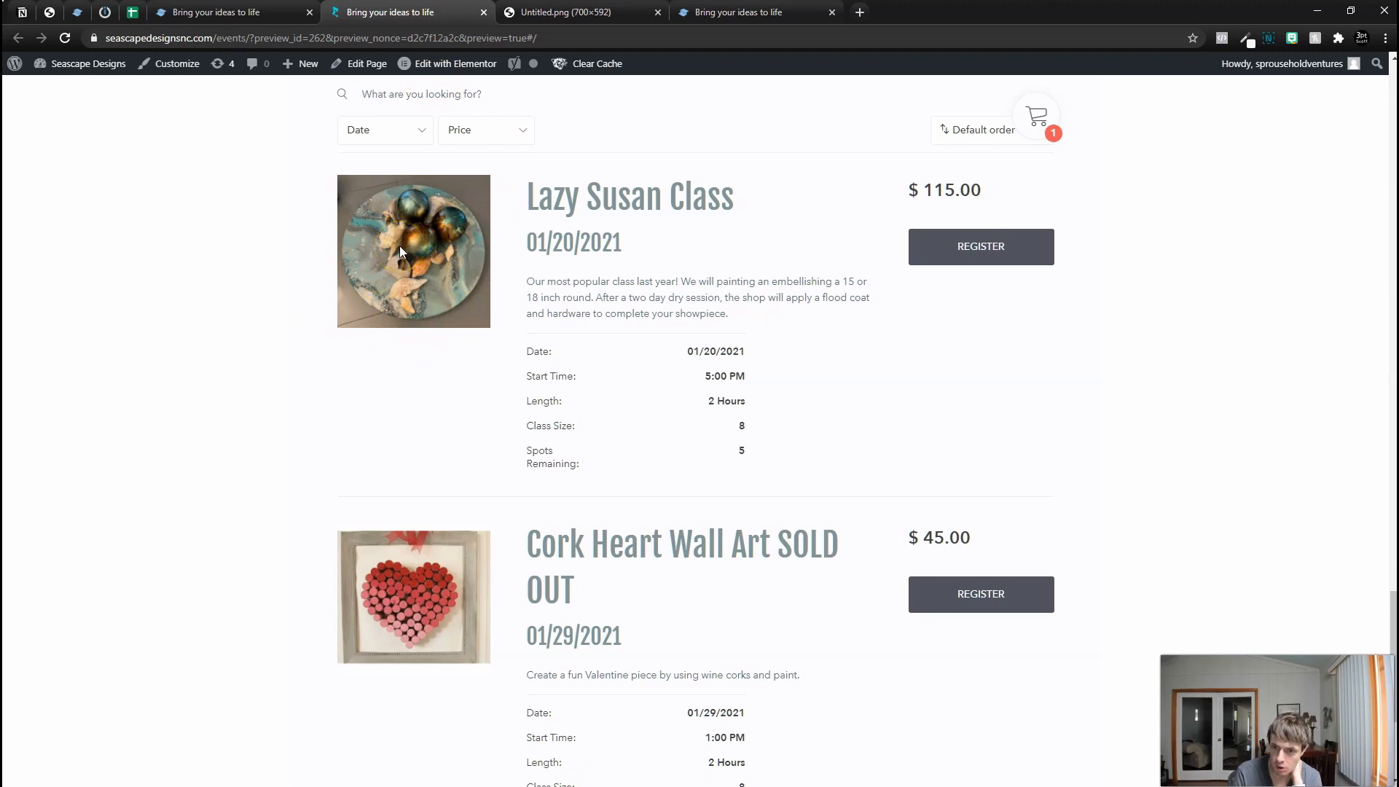
- Review the Events page once more, comparing the Acuity appointment section with the embedded listings and their cart icon
{"action": "scroll", "coordinate": [562, 422], "scroll_direction": "up", "scroll_amount": 3}
{"action": "scroll", "coordinate": [1140, 459], "scroll_direction": "down", "scroll_amount": 3}
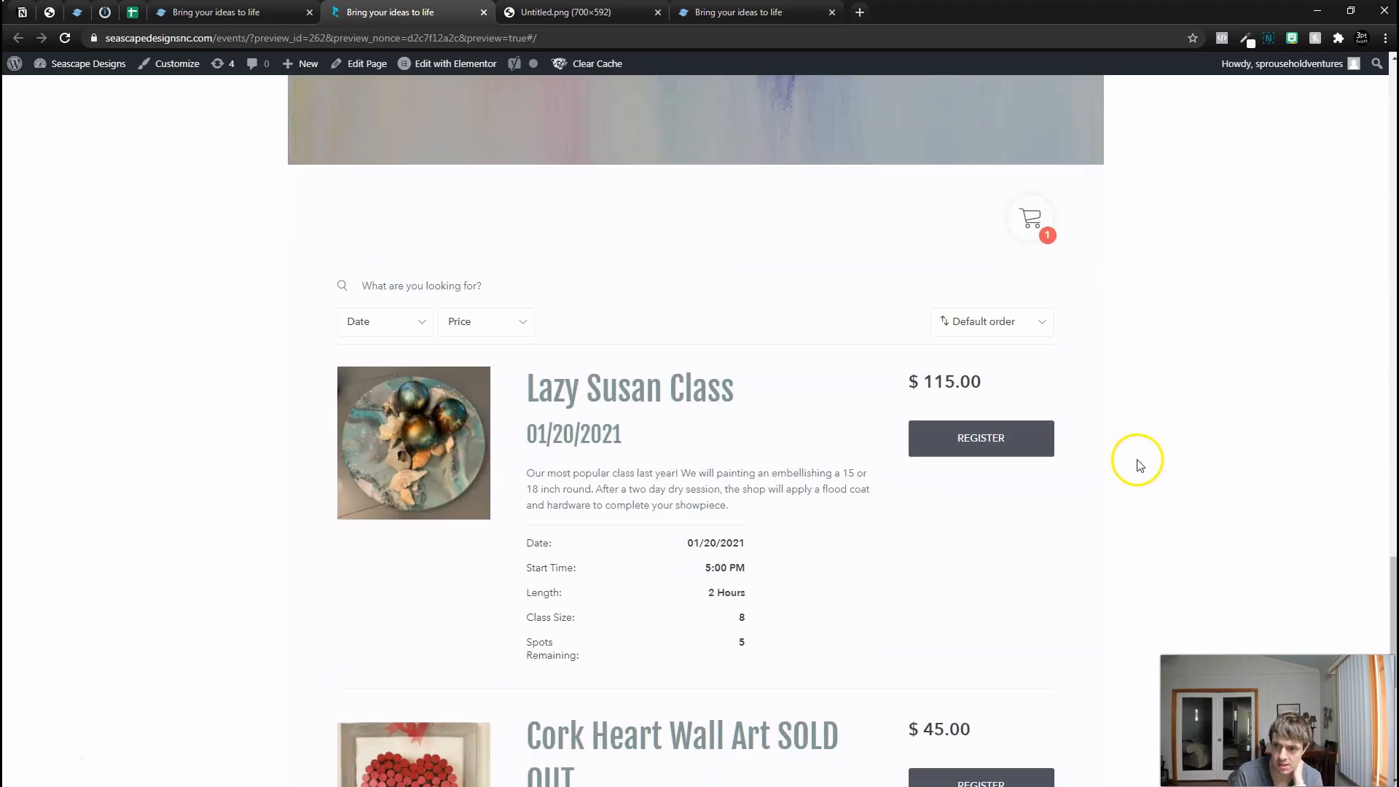
{"action": "scroll", "coordinate": [1090, 335], "scroll_direction": "up", "scroll_amount": 8}
{"action": "scroll", "coordinate": [1099, 394], "scroll_direction": "up", "scroll_amount": 10}
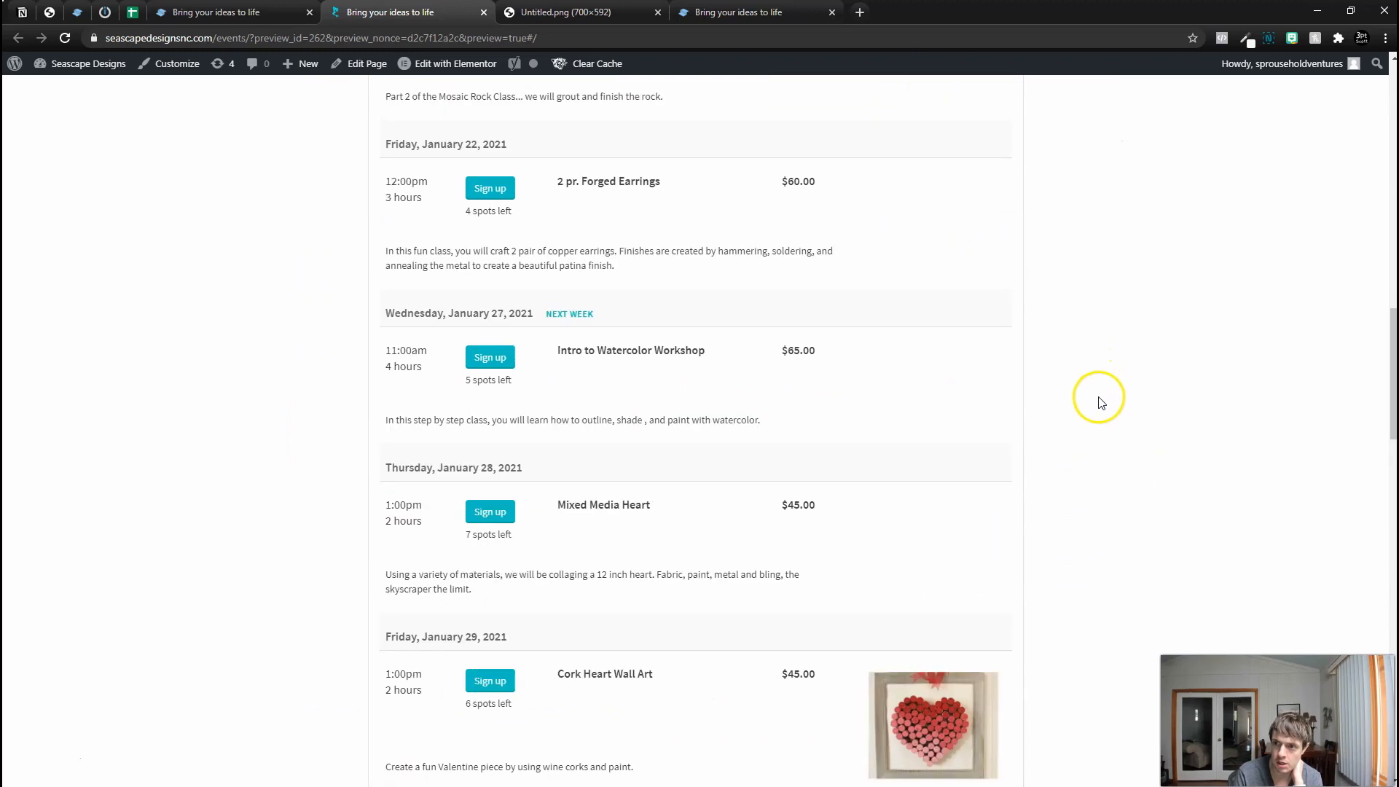
{"action": "scroll", "coordinate": [875, 672], "scroll_direction": "down", "scroll_amount": 4}
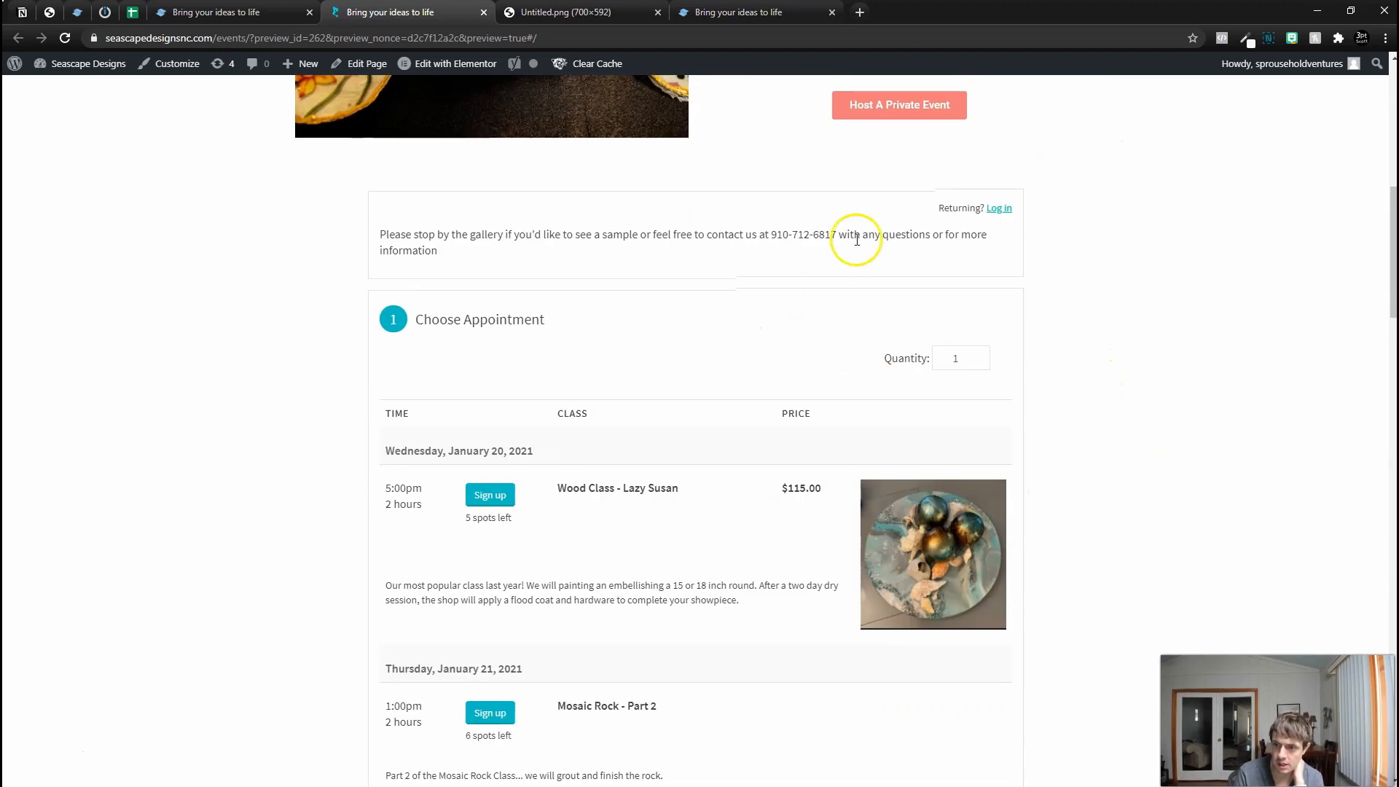
{"action": "scroll", "coordinate": [875, 495], "scroll_direction": "down", "scroll_amount": 15}
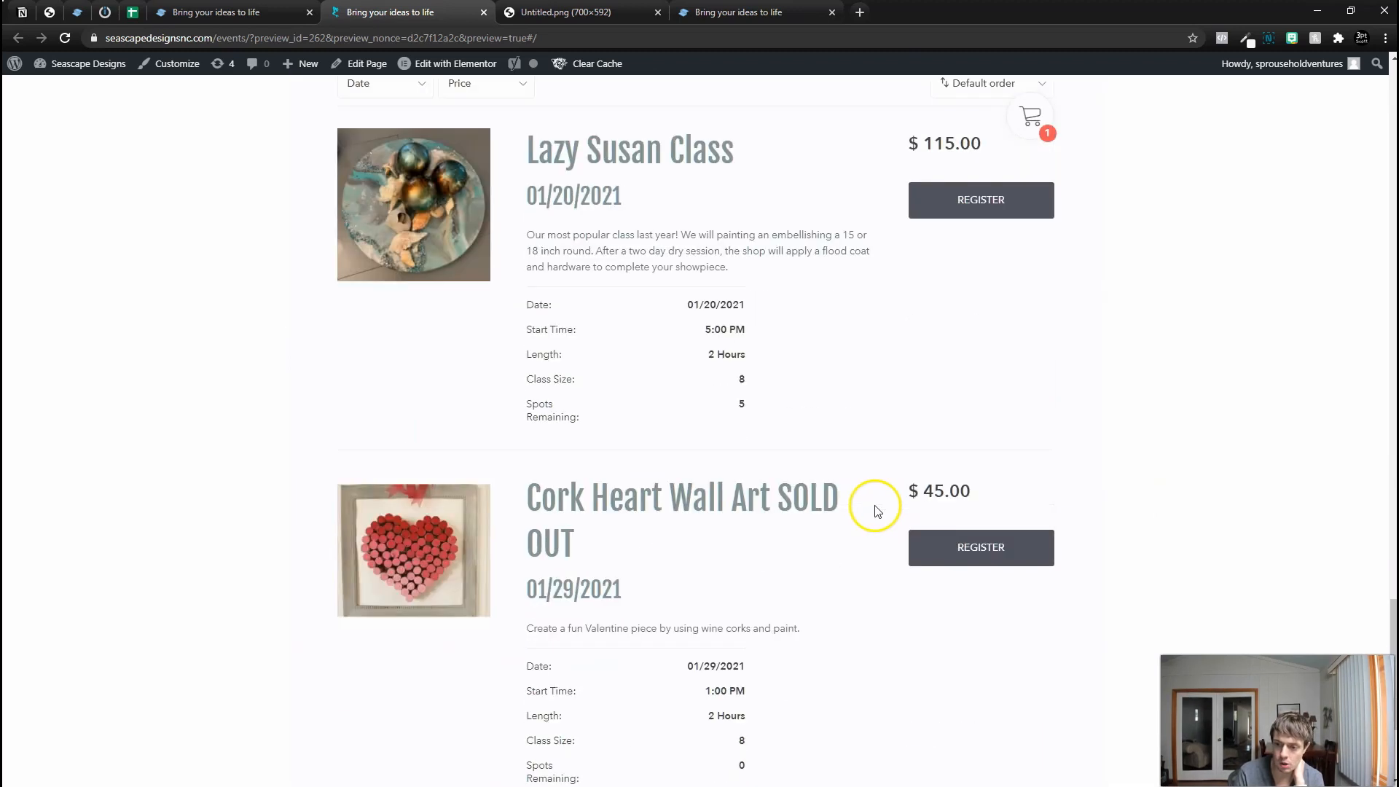
{"action": "scroll", "coordinate": [878, 511], "scroll_direction": "down", "scroll_amount": 3}
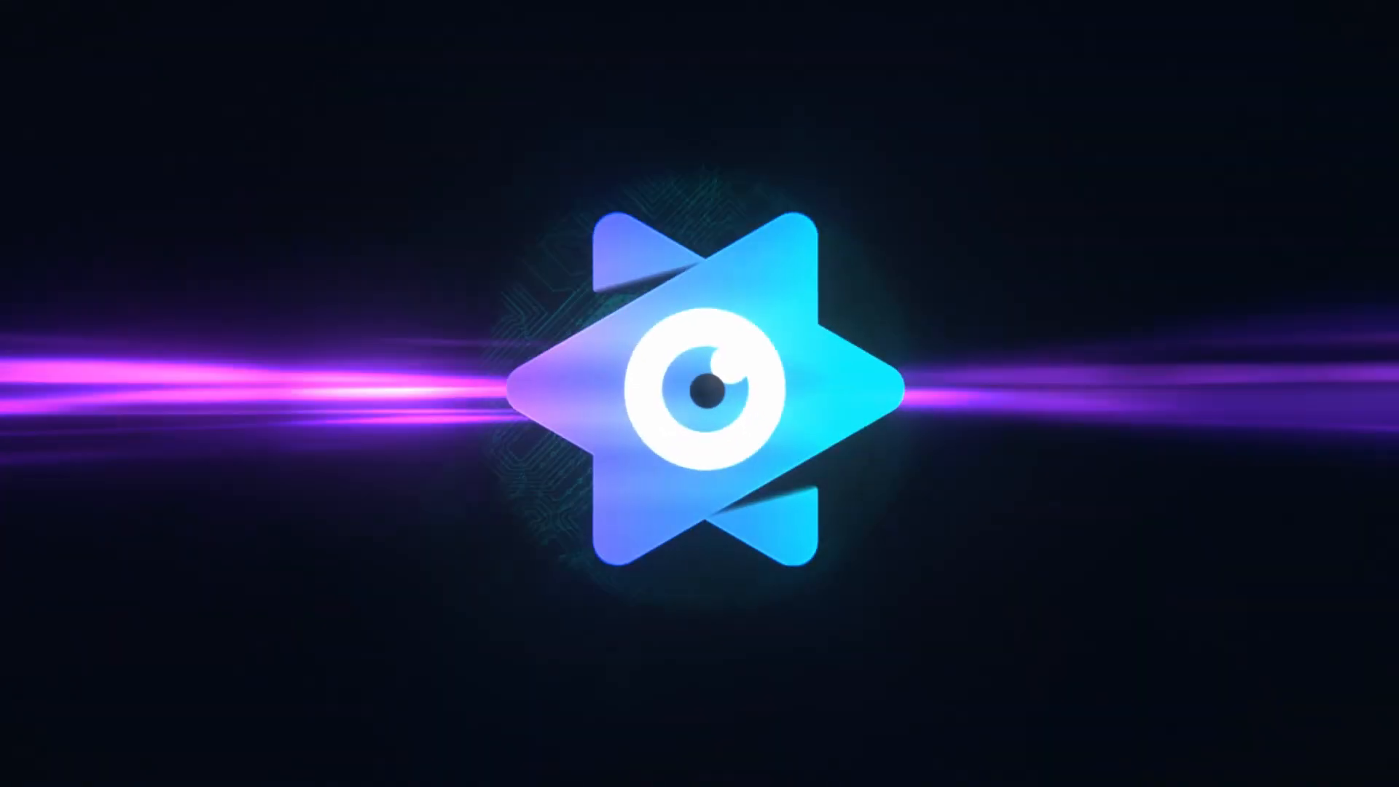